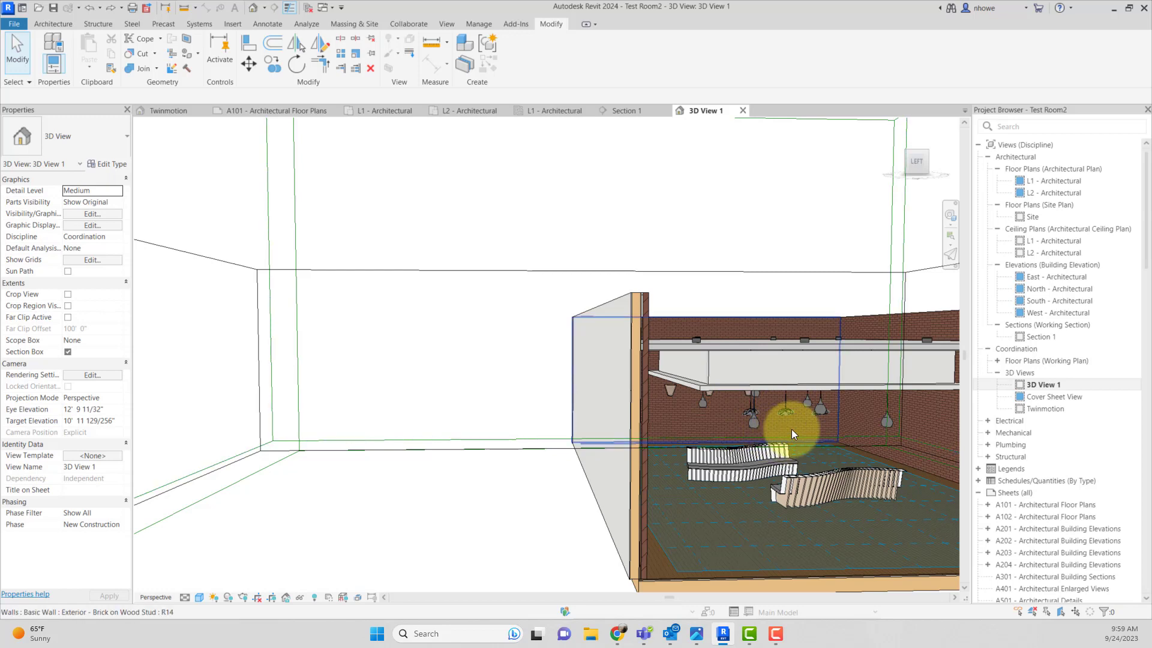
Examine the pendant lights hanging below the dropped ceiling panel and the wall sconces in the 3D view of the room
mouse_move(791, 430)
middle_mouse_down("shift")
mouse_move(741, 405)
mouse_move(774, 427)
middle_mouse_up("shift")
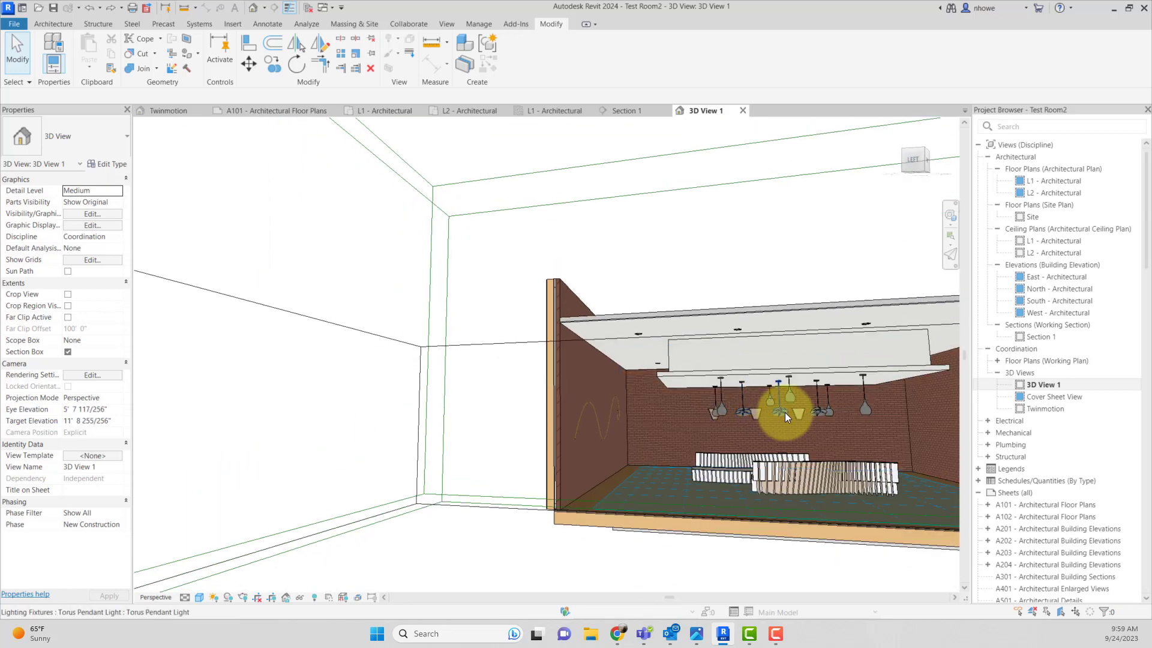
scroll(786, 408, "up", 3)
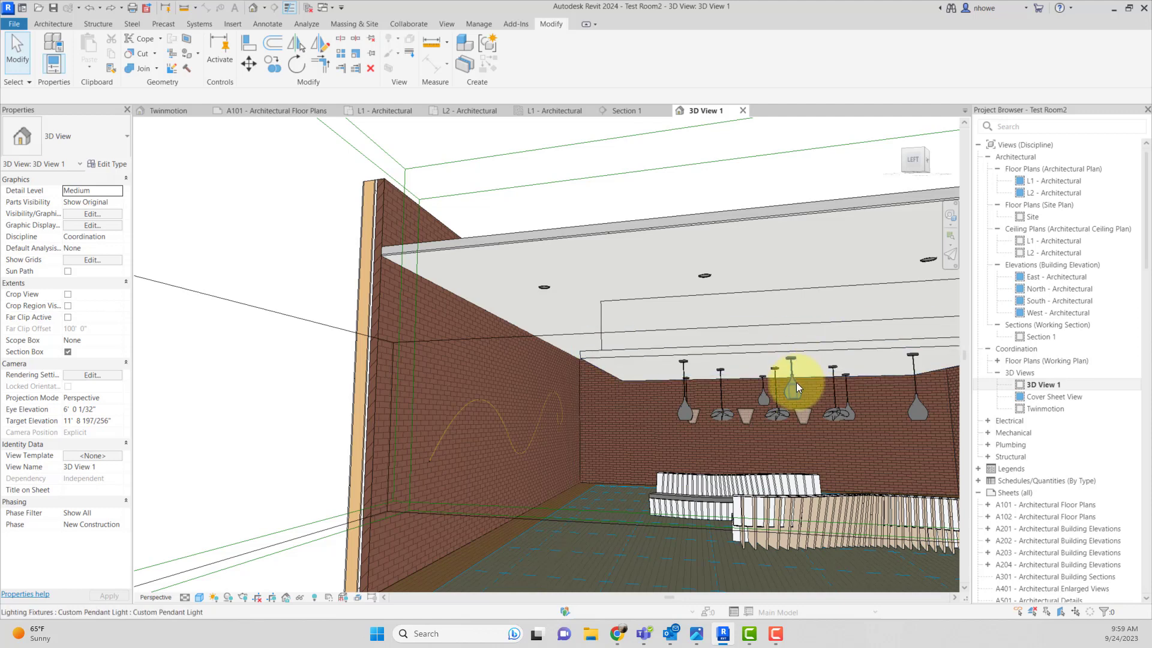
left_click(686, 412)
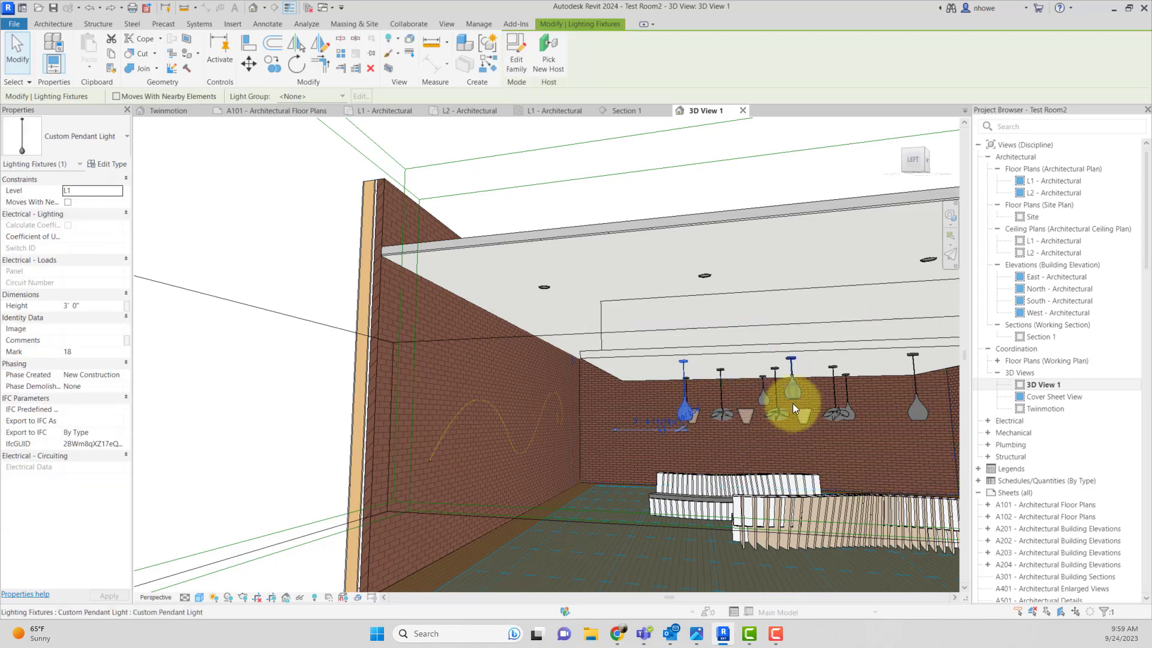
left_click(793, 394)
left_click(915, 415)
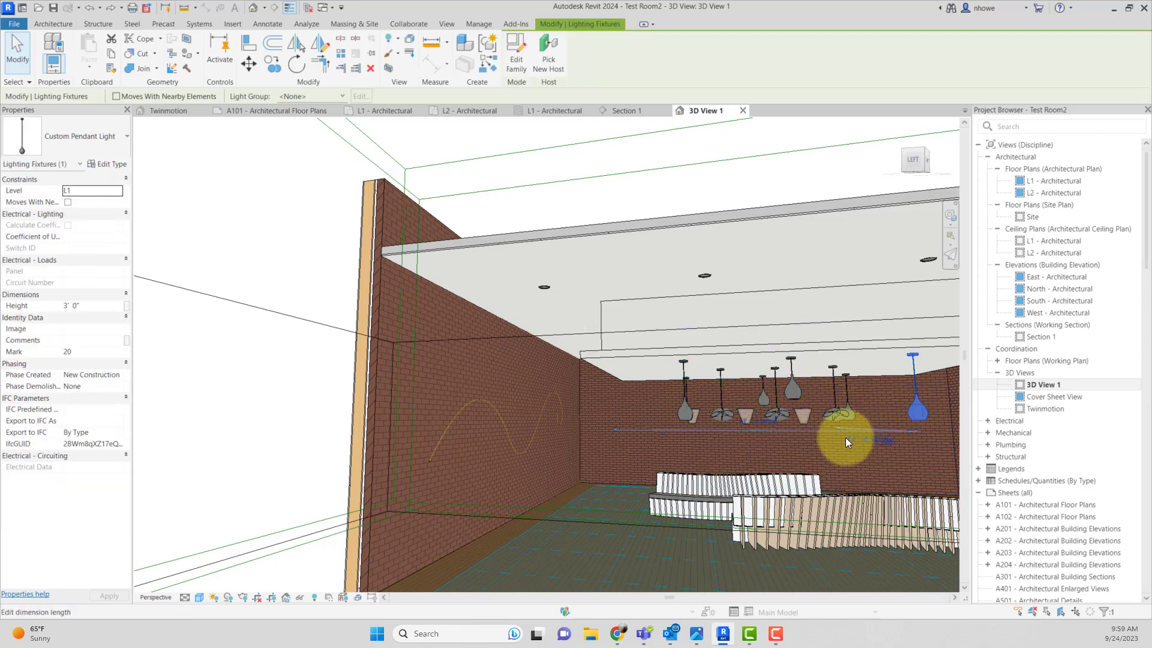
middle_click_drag(846, 443, 735, 436, "shift")
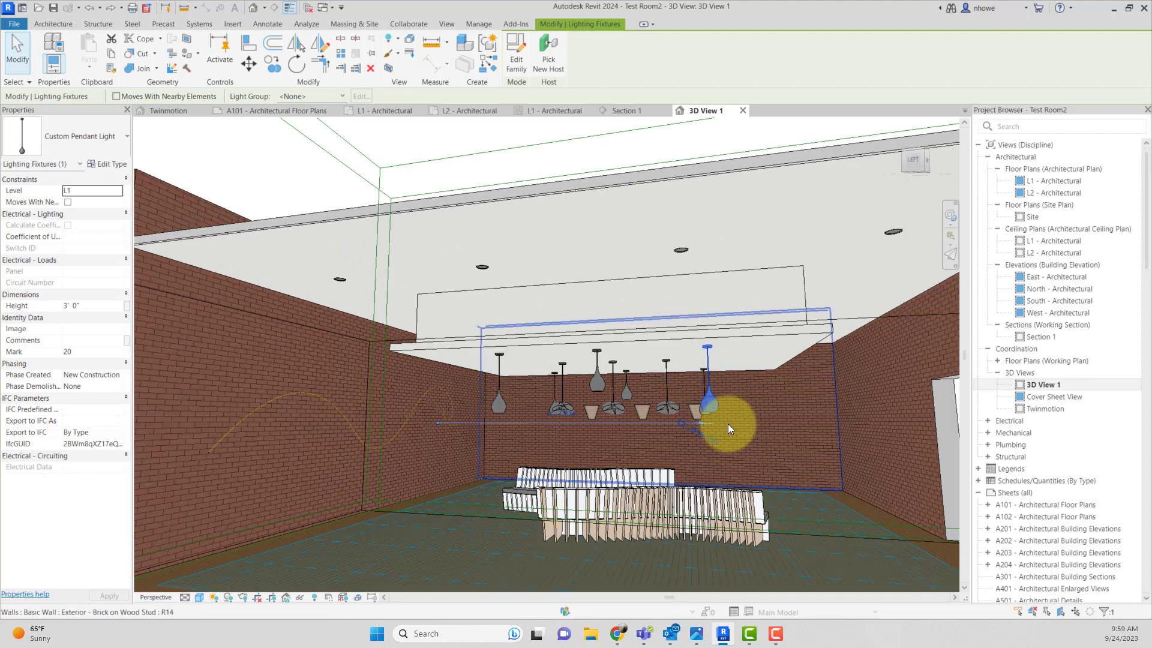
middle_click_drag(639, 430, 689, 431)
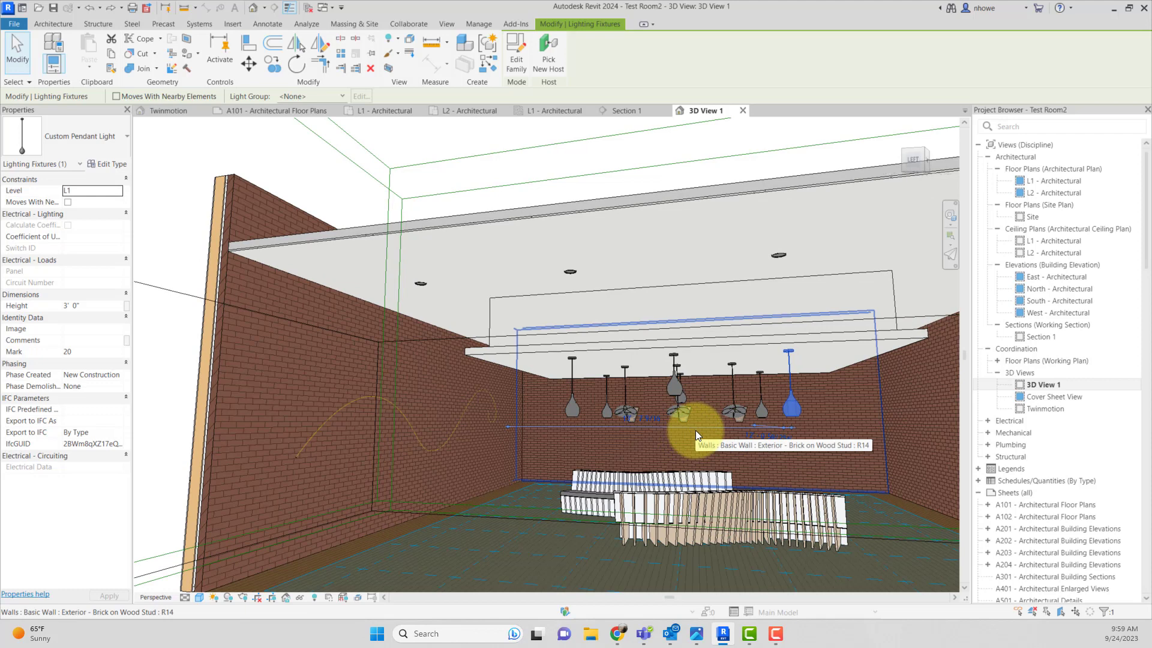
left_click(429, 208)
middle_click_drag(703, 416, 702, 419)
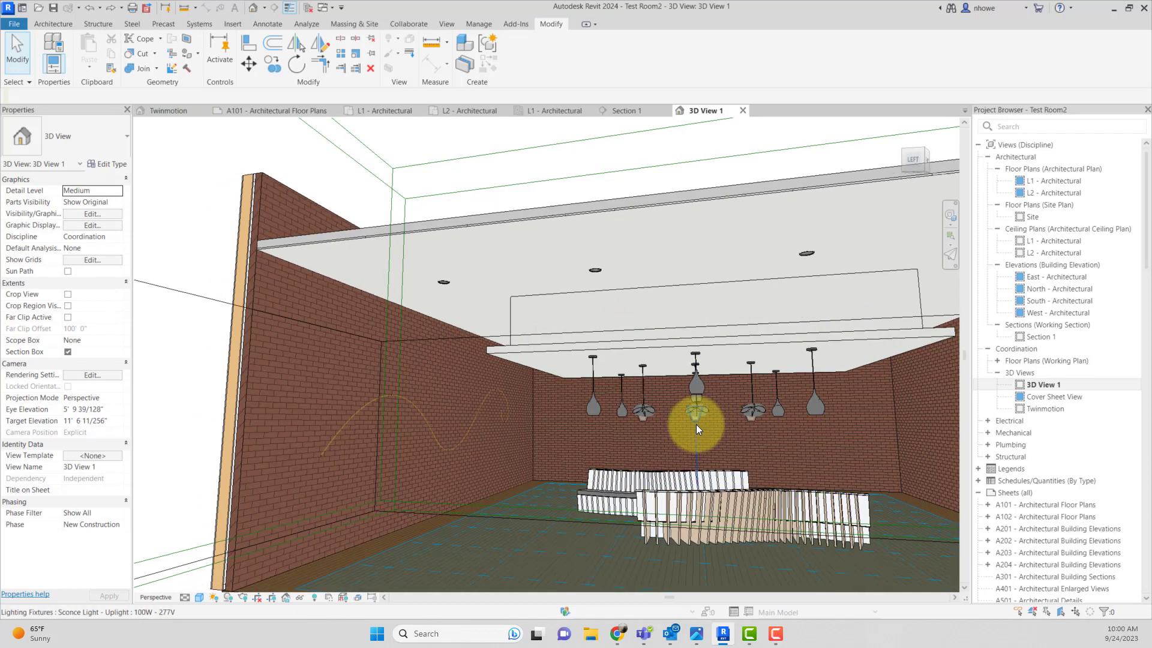
left_click(697, 424)
left_click(414, 183)
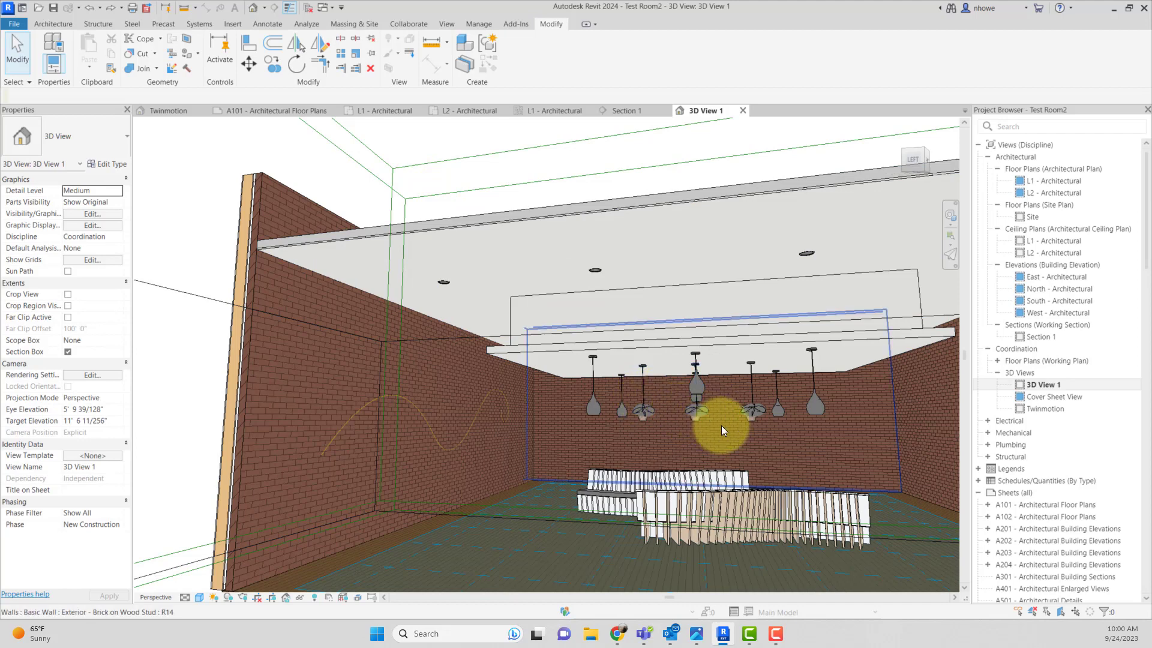
middle_click_drag(721, 426, 692, 397)
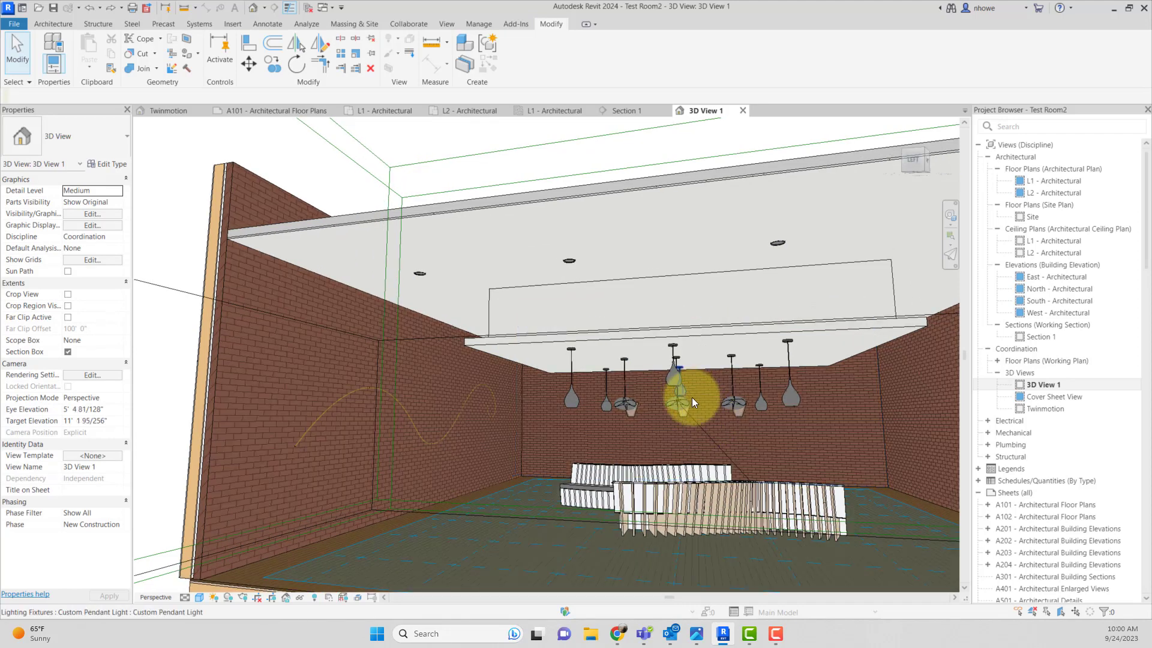
Inspect the curved slatted benches and the wave-shaped light fixture on the brick wall from several angles
left_click(703, 510)
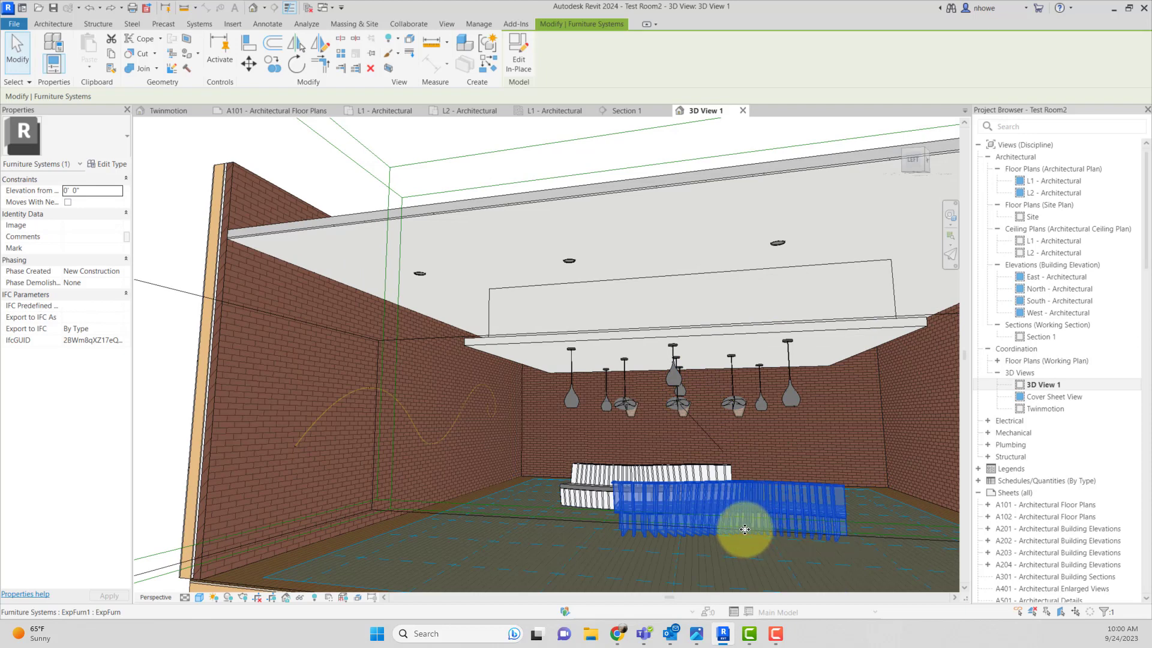
mouse_move(744, 529)
middle_mouse_down()
mouse_move(718, 545)
mouse_move(736, 546)
mouse_move(746, 528)
middle_mouse_up()
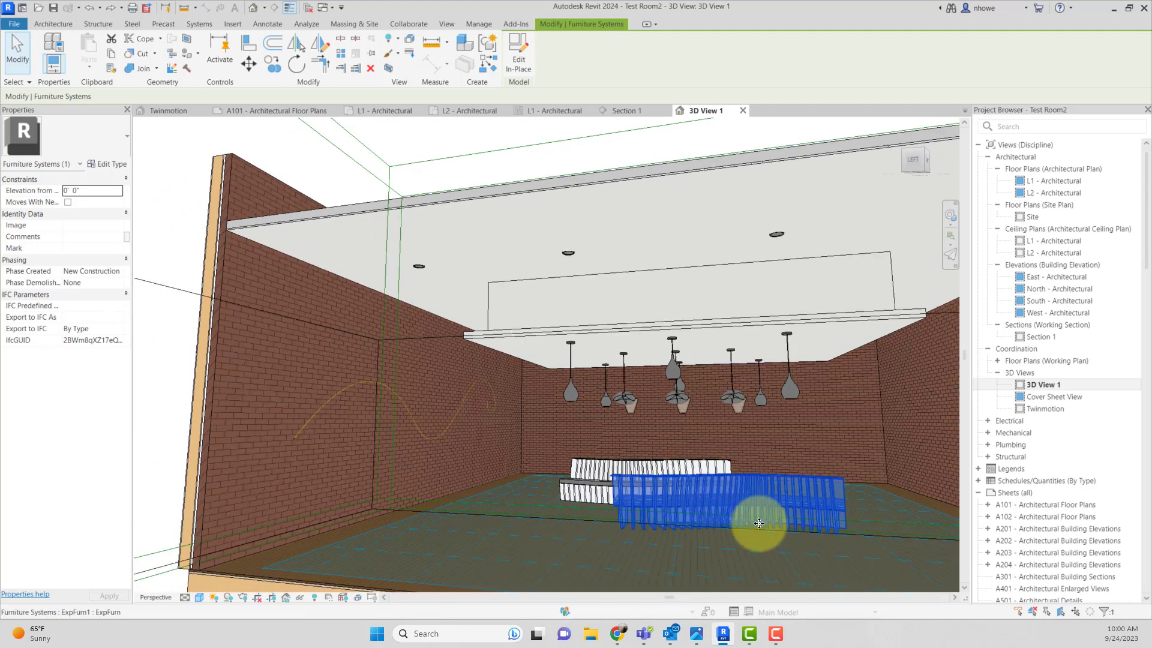
scroll(751, 520, "up", 2)
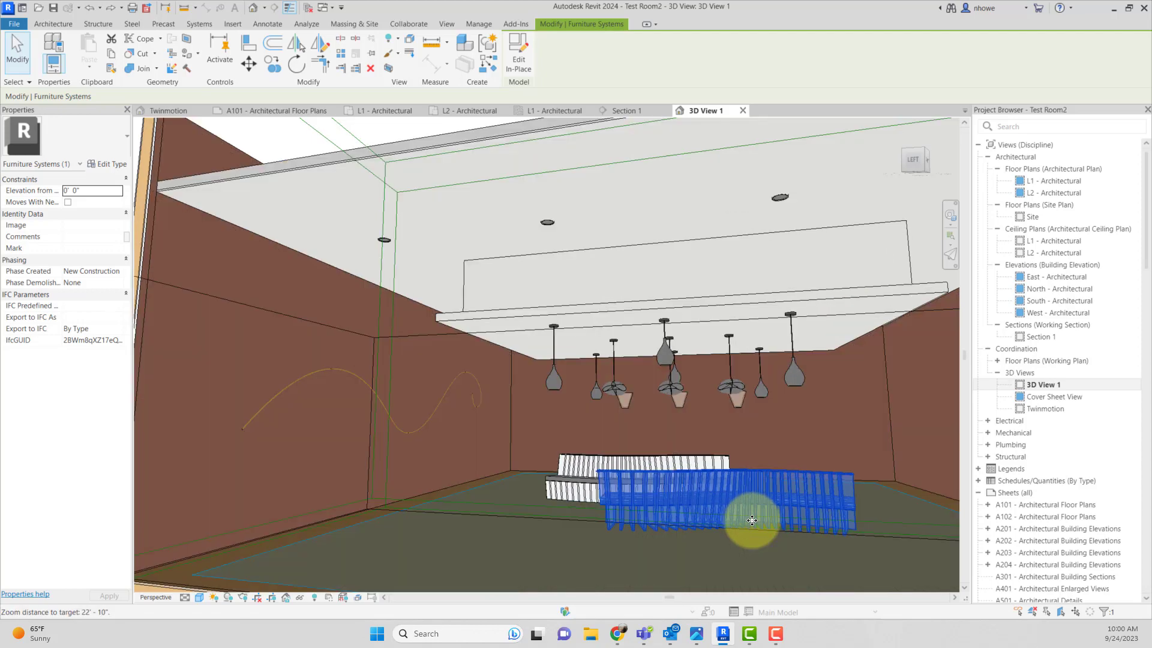
middle_click_drag(756, 515, 677, 534, "shift")
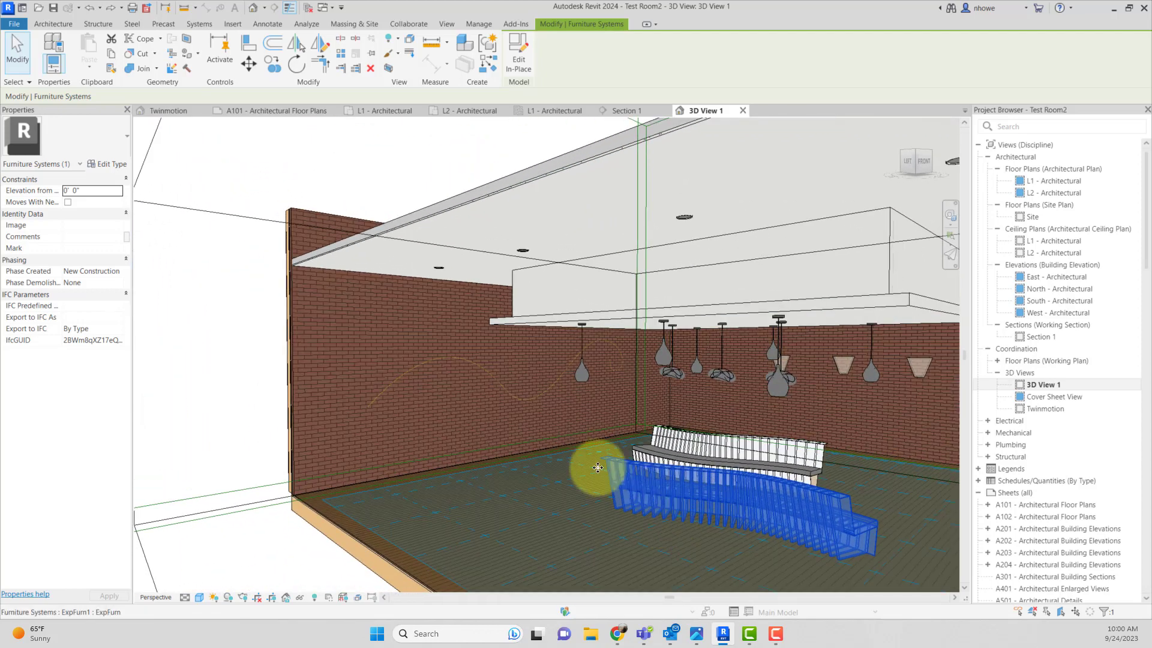
left_click(524, 399)
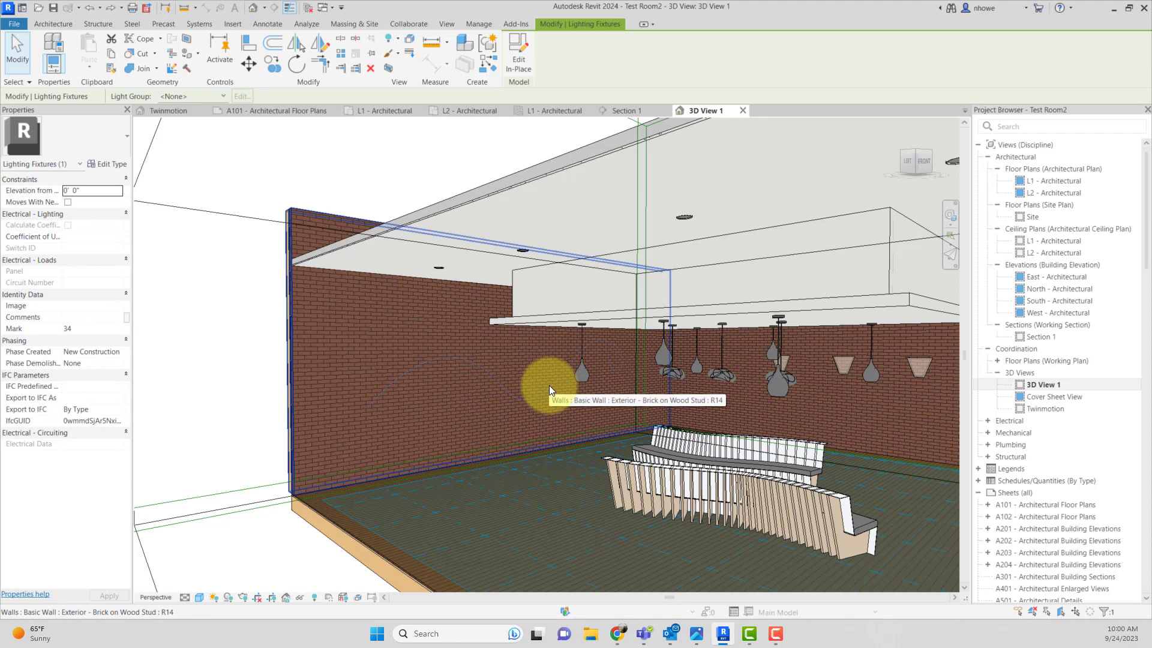
left_click(275, 372)
middle_click_drag(298, 377, 703, 480, "shift")
left_click(693, 489)
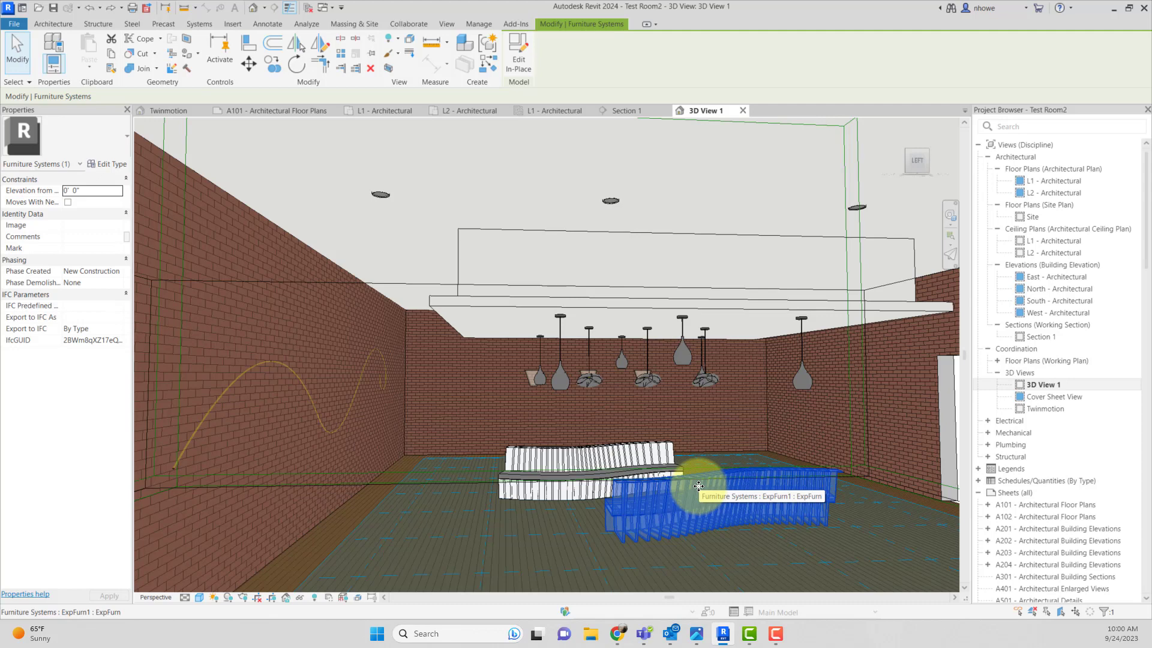
scroll(698, 486, "up", 3)
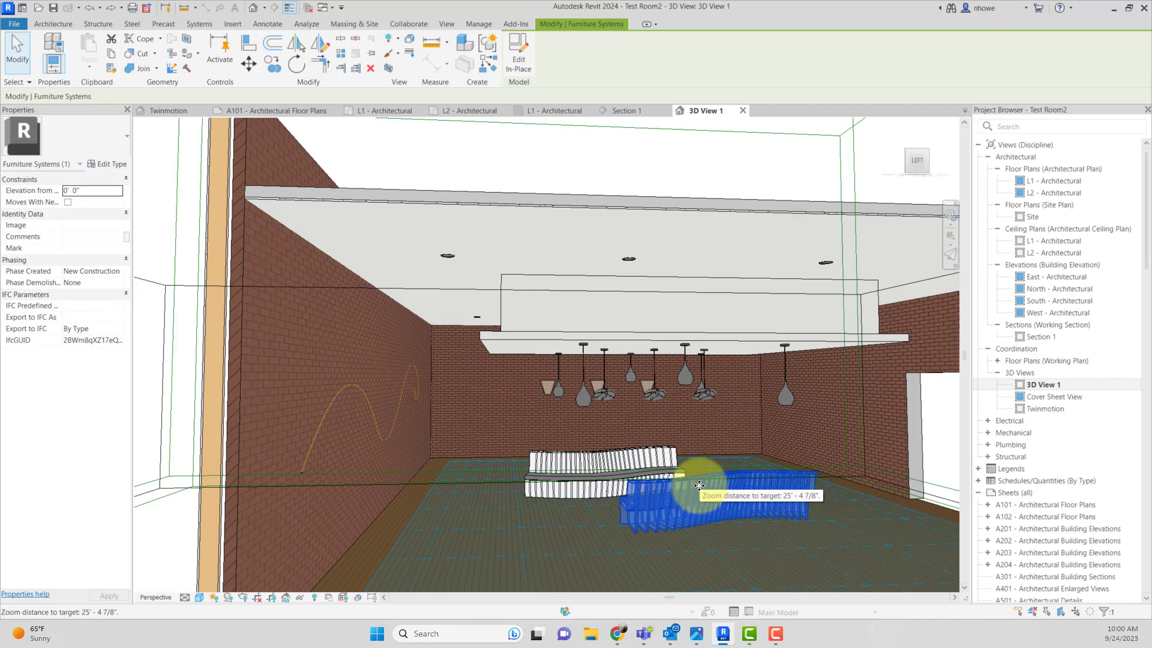
scroll(699, 484, "down", 2)
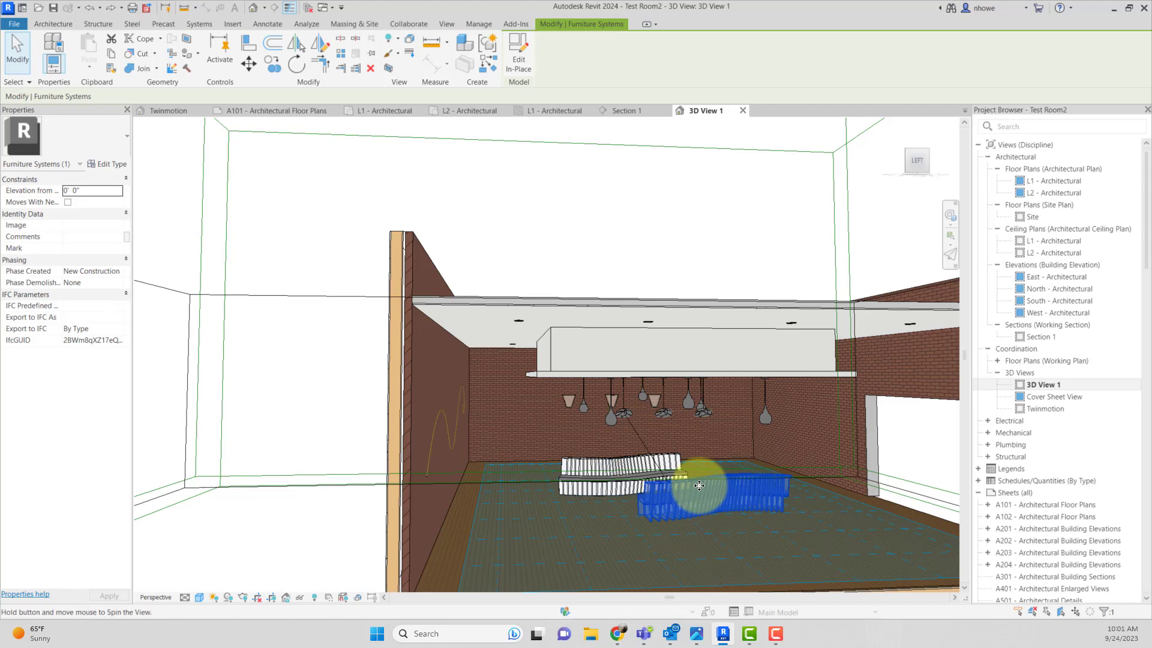
scroll(696, 483, "down", 4)
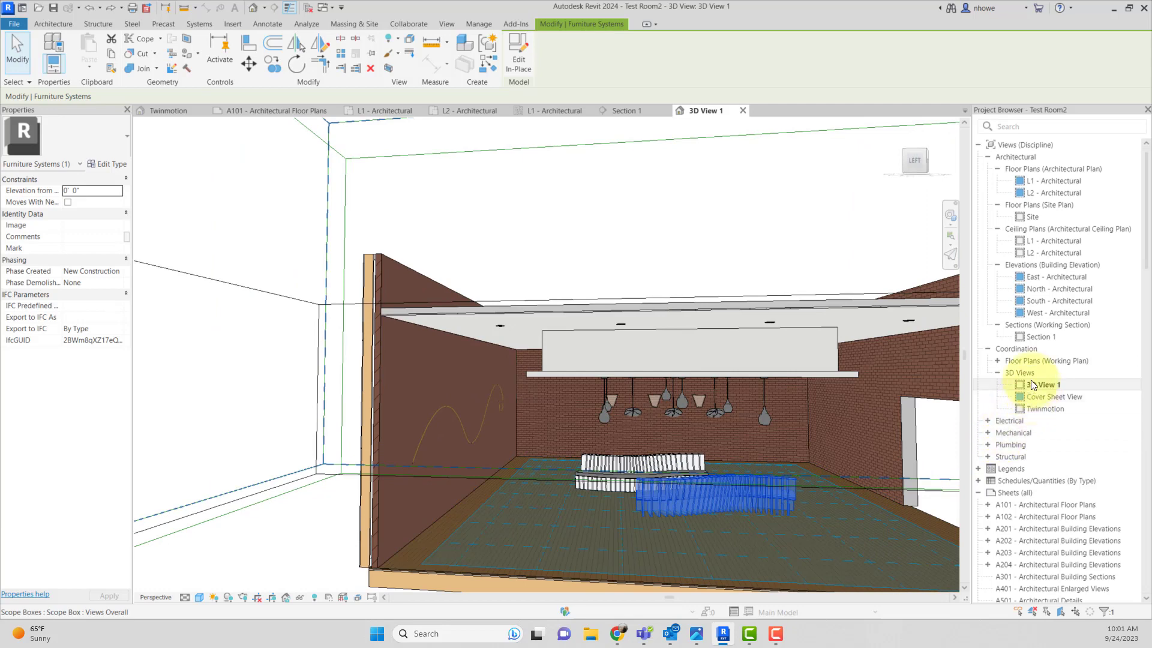
Open the L1 - Architectural floor plan and clear the bench selection
double_click(1038, 183)
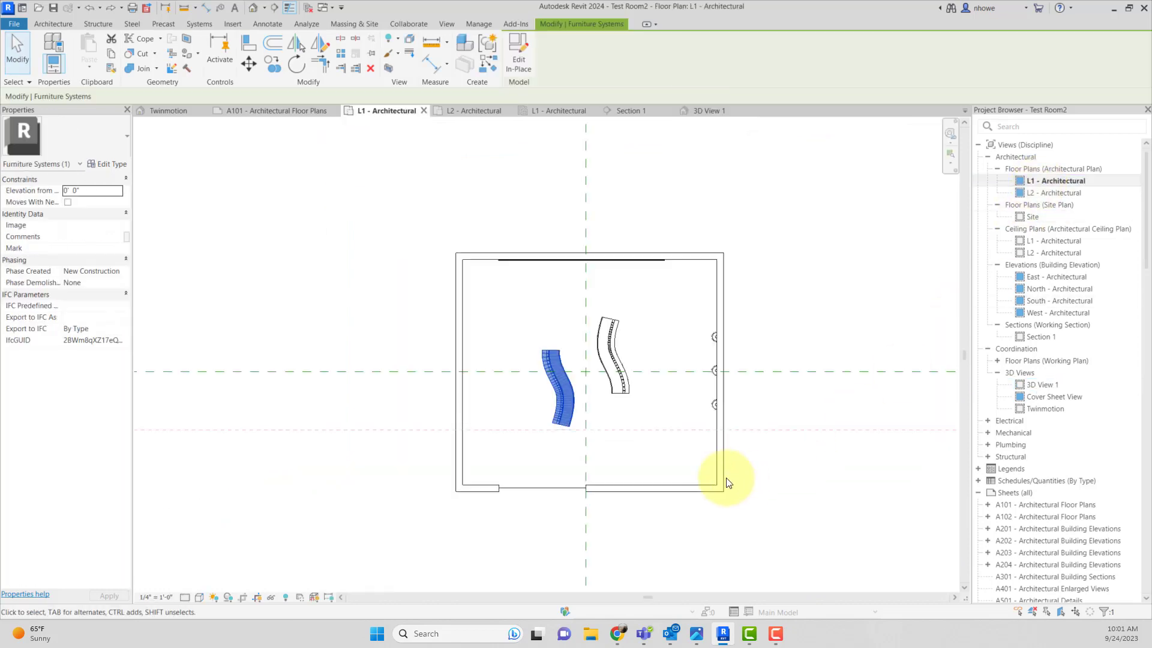
middle_click_drag(732, 486, 771, 532)
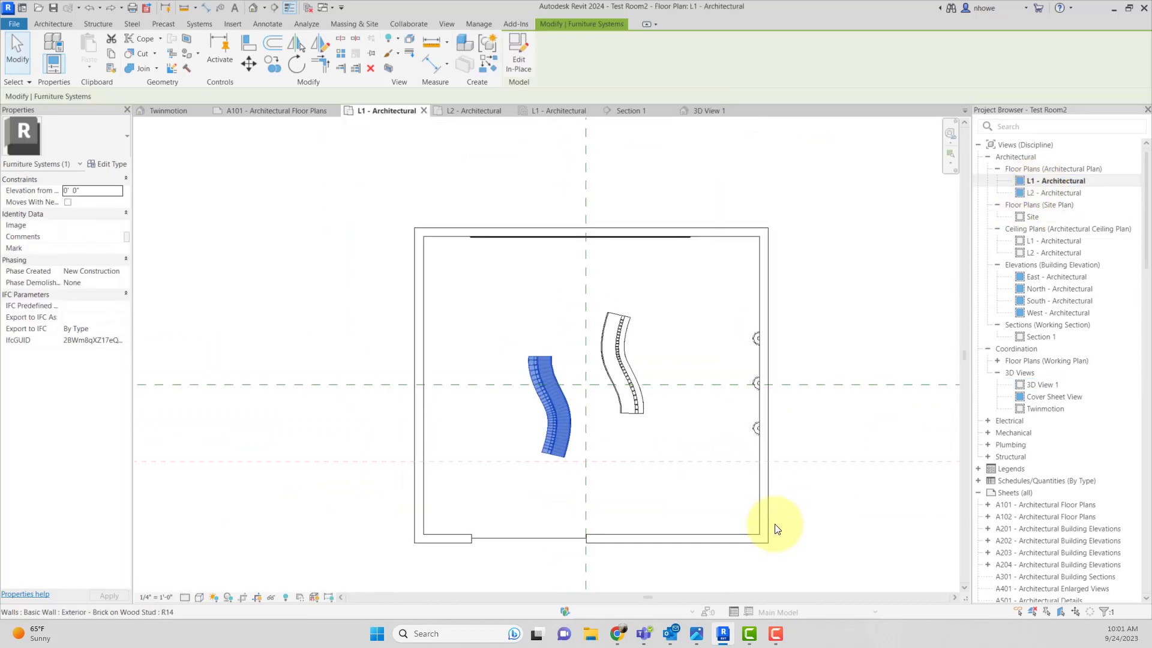
left_click(786, 528)
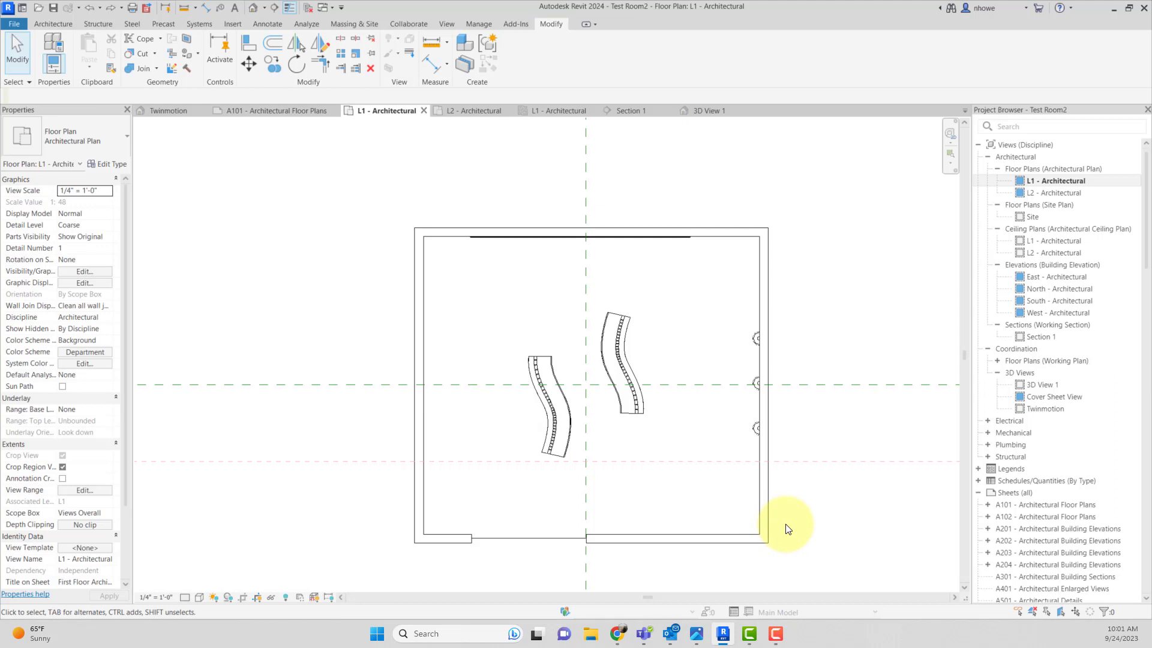
left_click(773, 522)
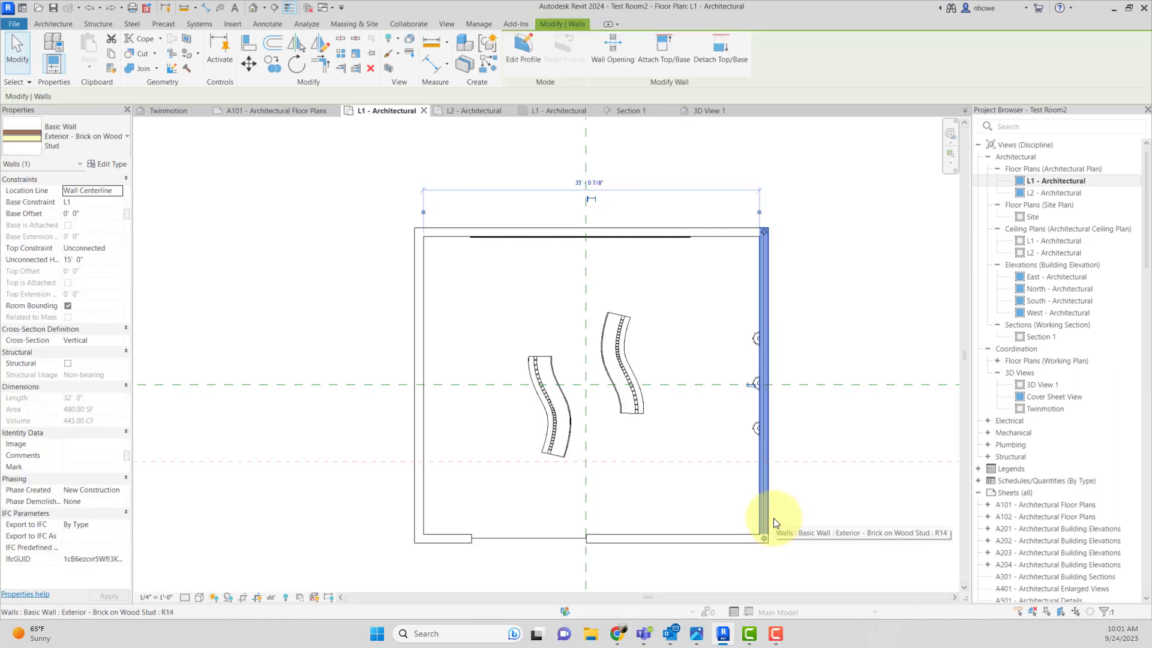
left_click(782, 524)
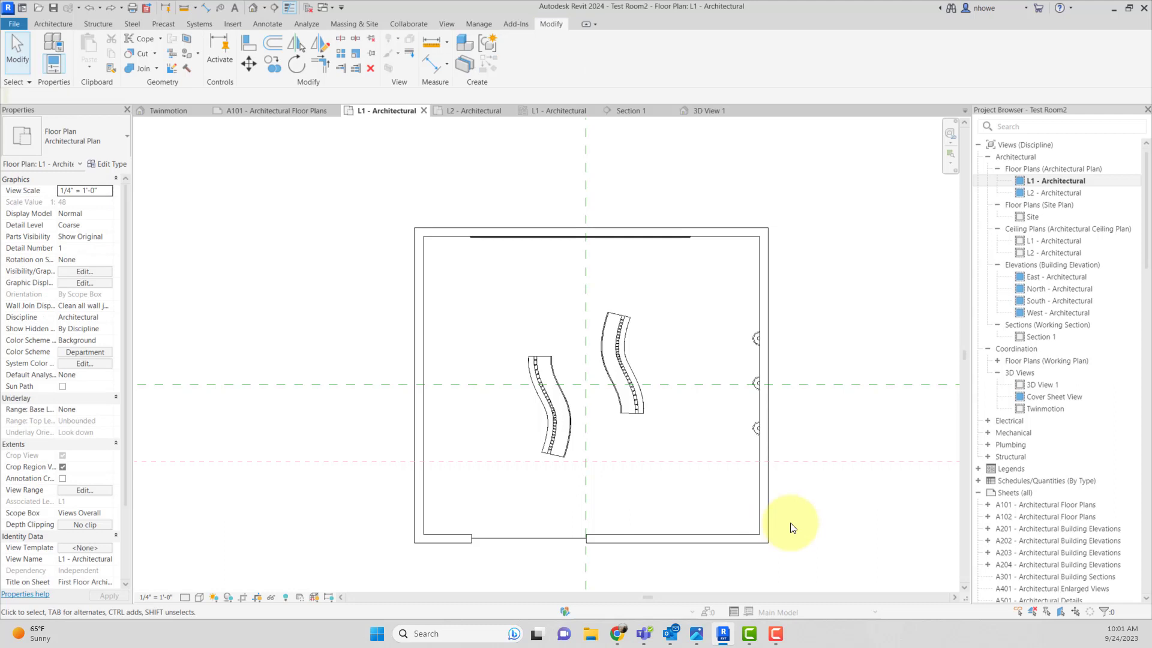
Set the coarse scale fill pattern of the Exterior - Brick on Wood Stud wall type to Solid fill
left_click(722, 233)
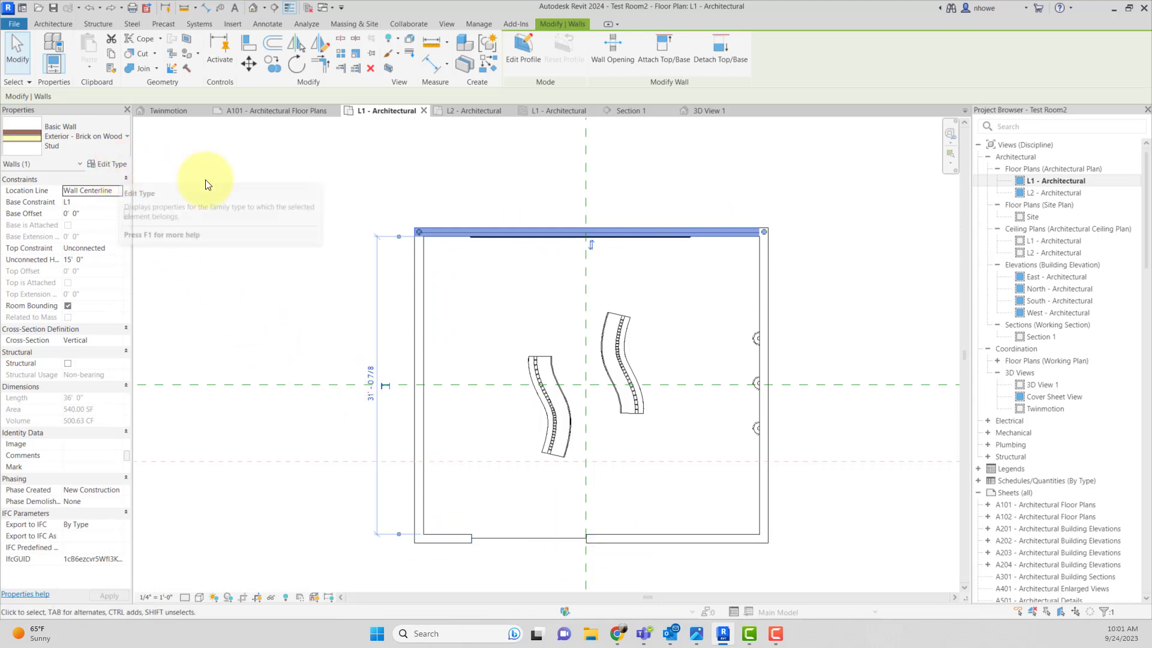
left_click(114, 164)
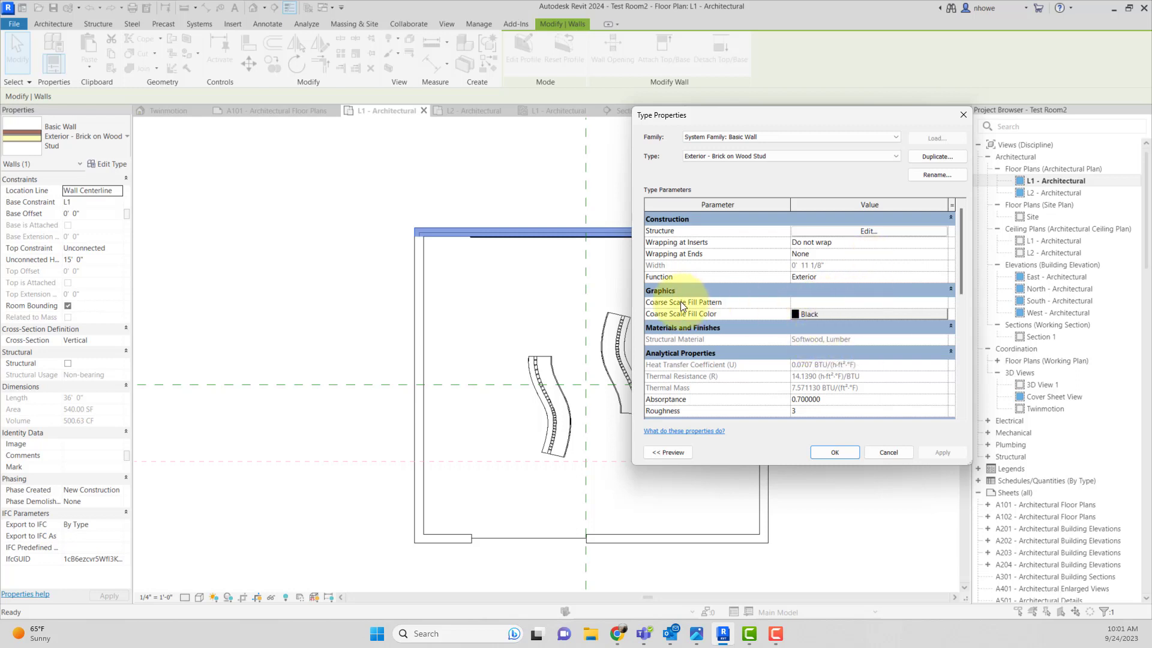
left_click(872, 305)
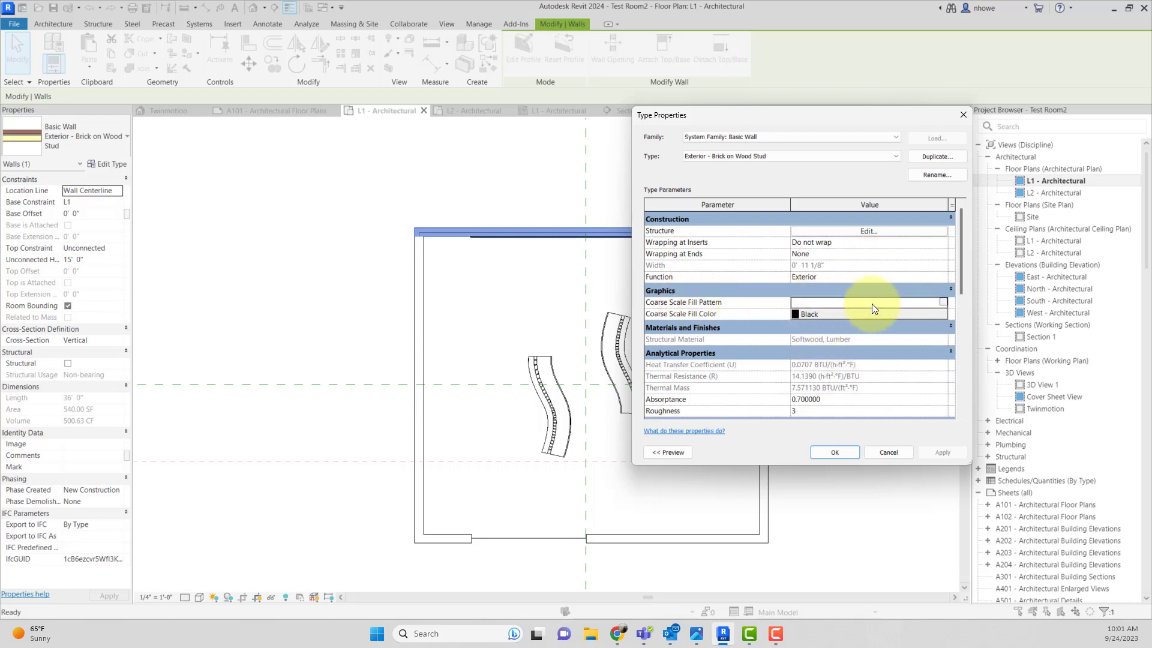
left_click(943, 302)
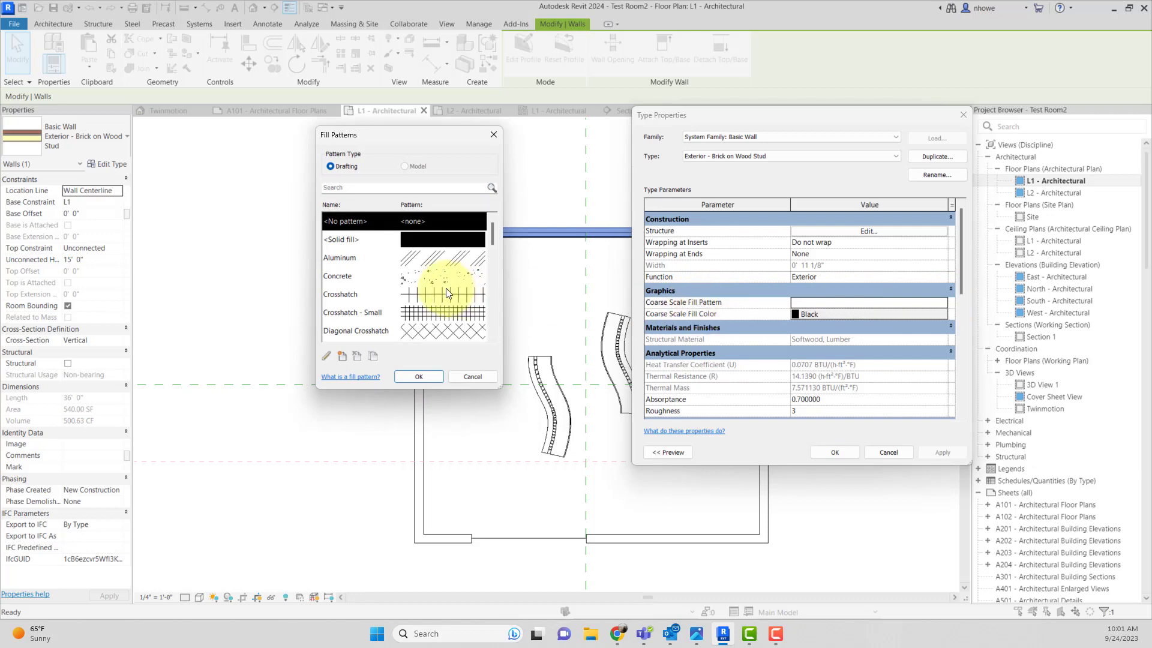
left_click(432, 240)
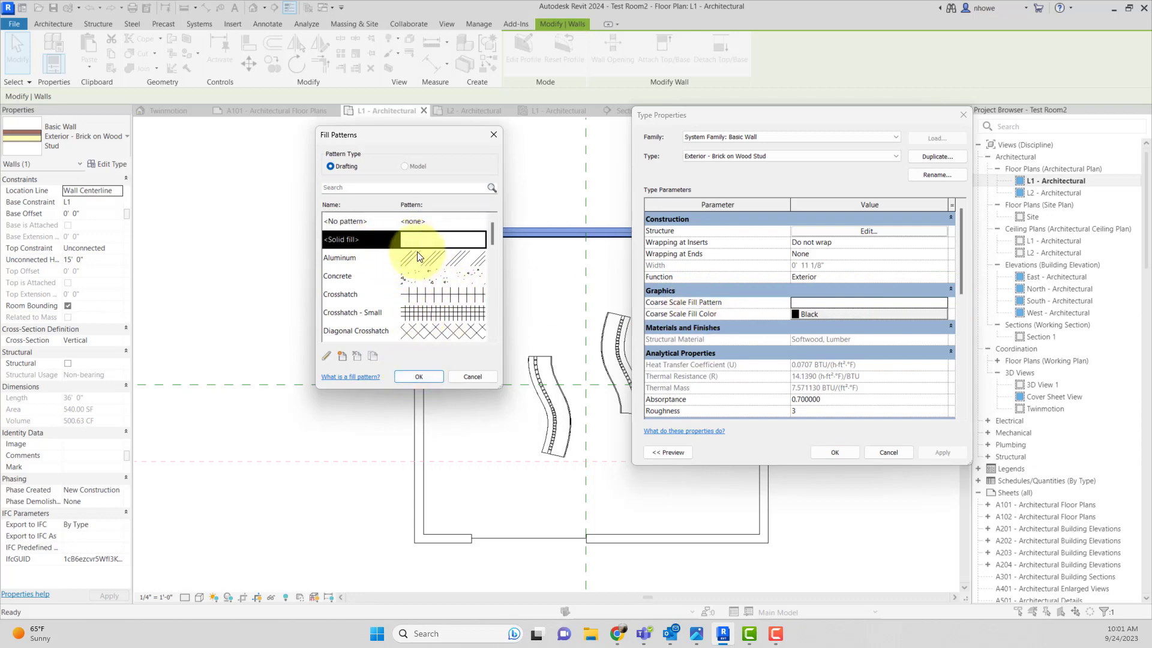
left_click(427, 374)
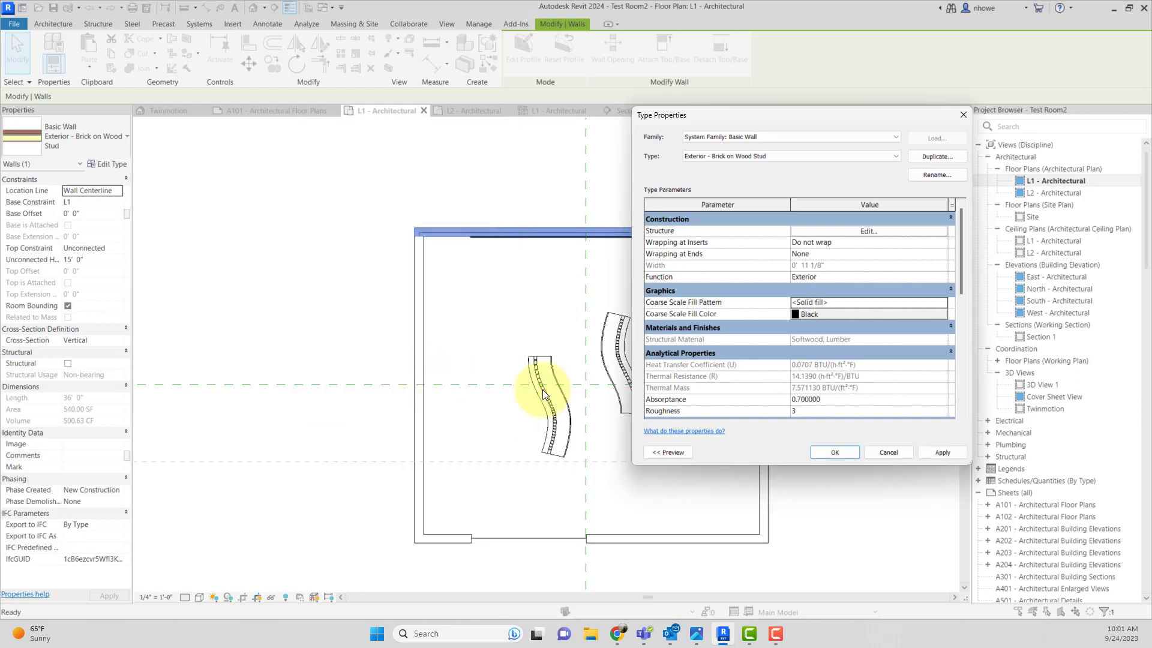
Set the wall type's coarse scale fill color to orange, RGB 255-128-000, and apply it to the plan
left_click(837, 315)
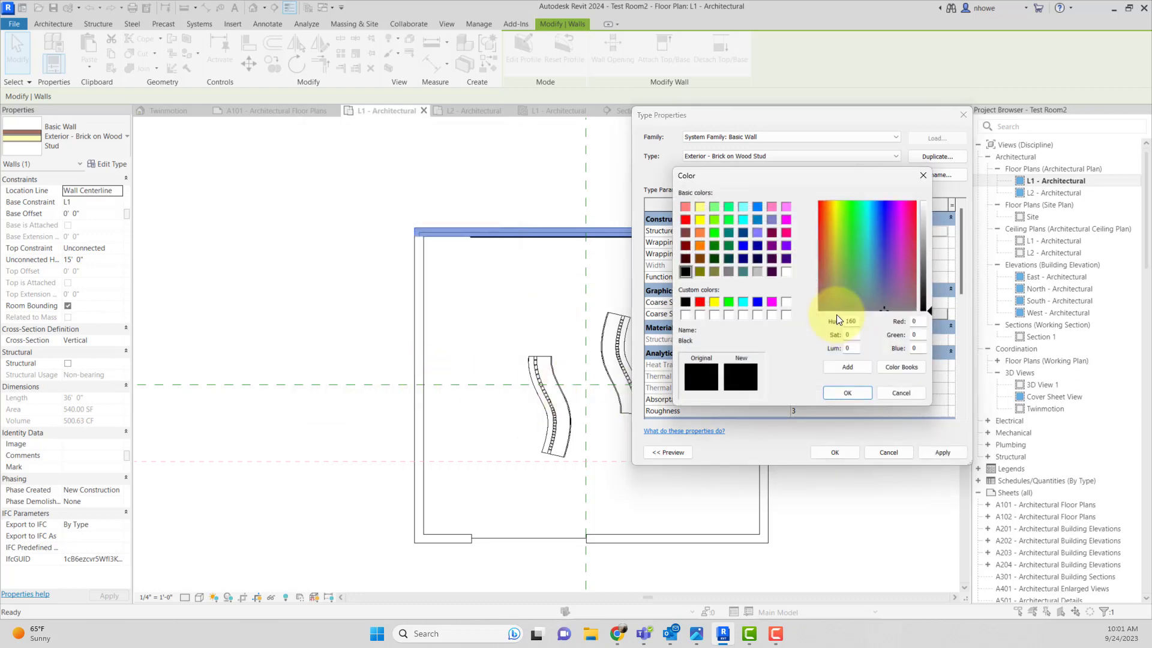
left_click(700, 302)
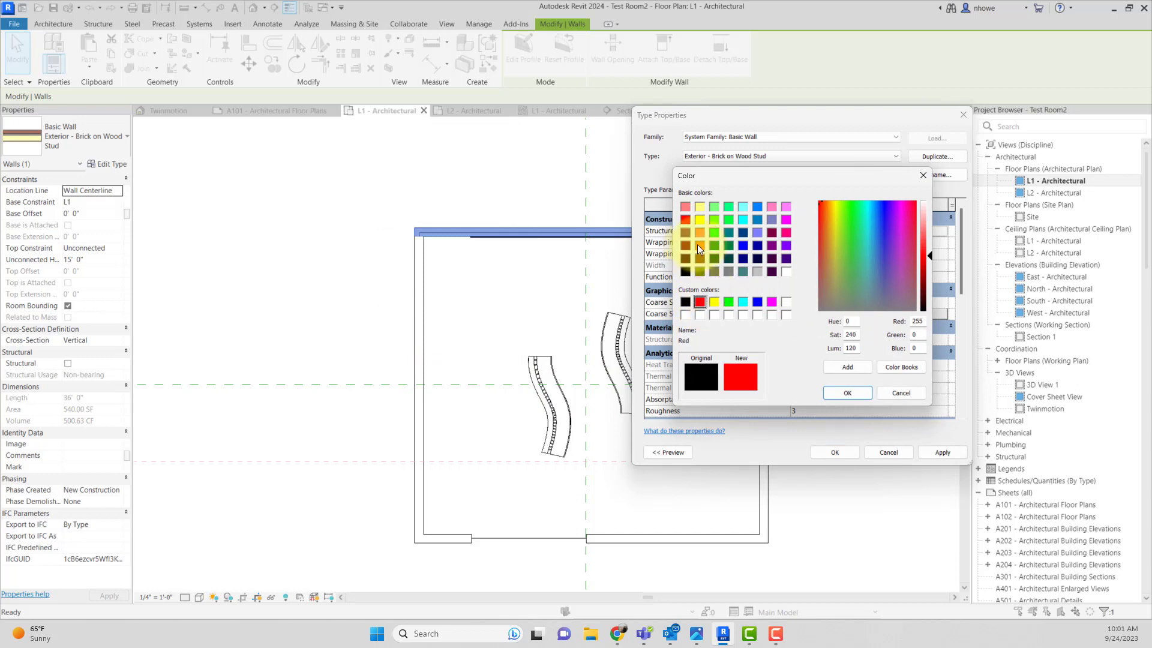
left_click(699, 246)
left_click(845, 394)
left_click(938, 450)
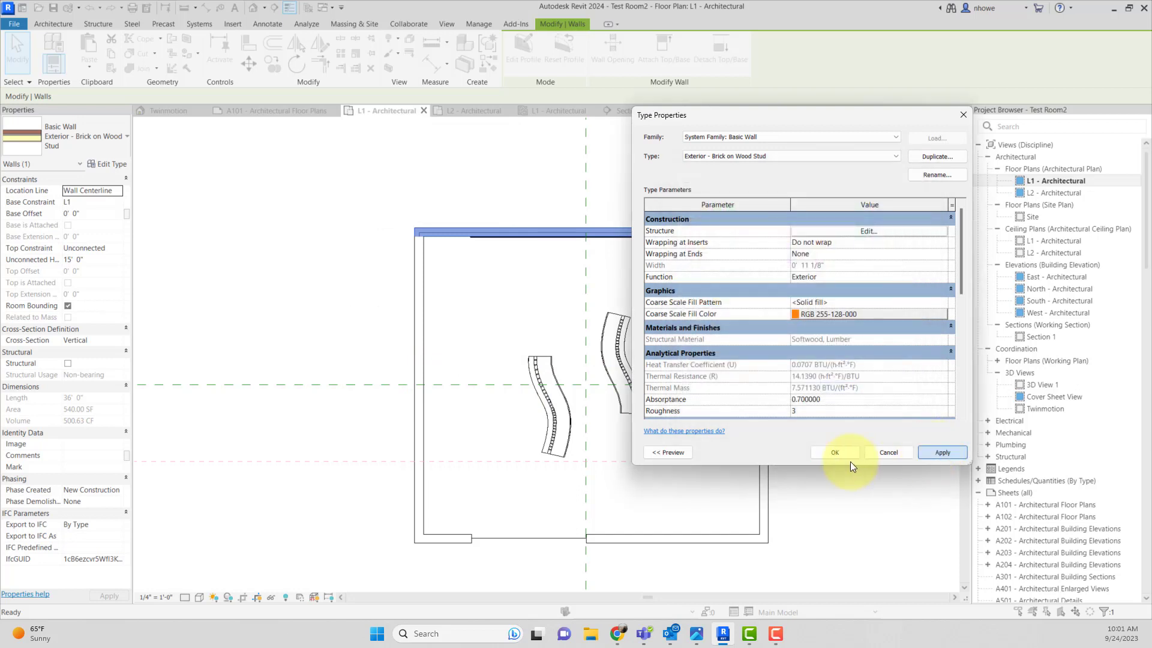
left_click(836, 452)
left_click(844, 464)
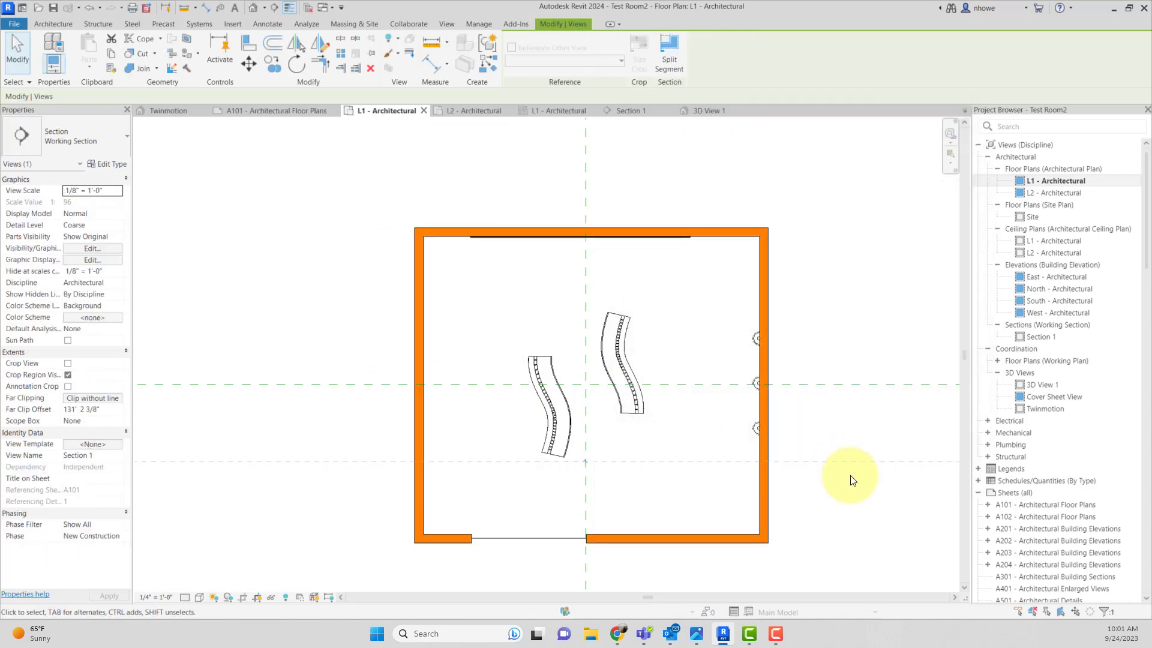
left_click(767, 485)
left_click(797, 496)
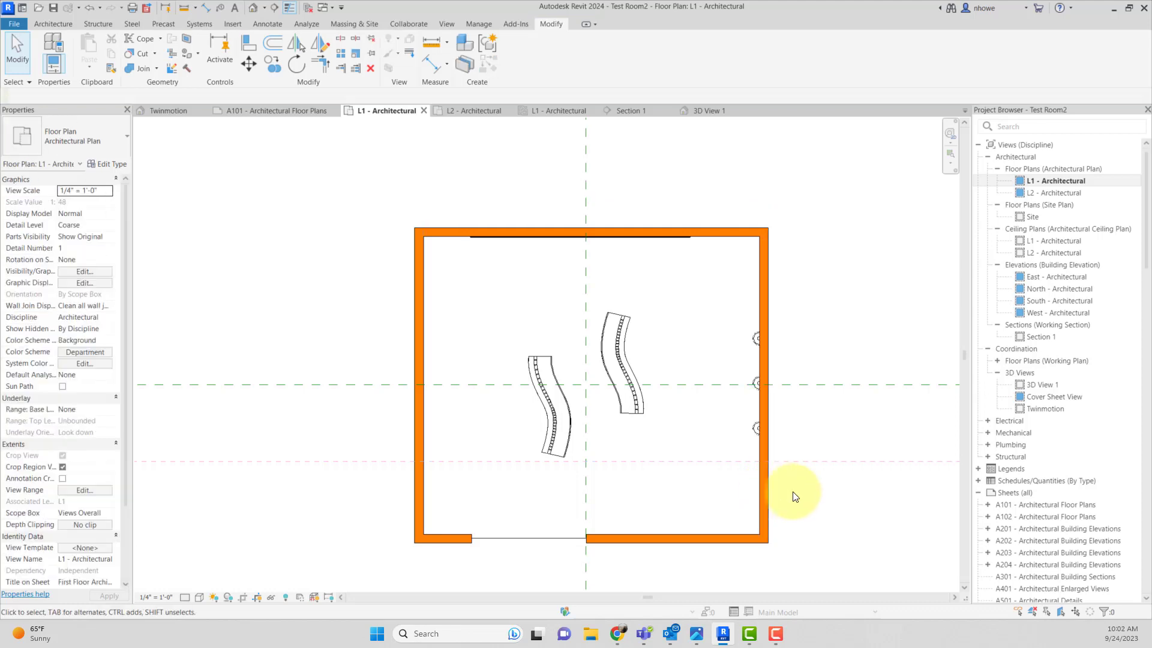
left_click(412, 247)
left_click(107, 164)
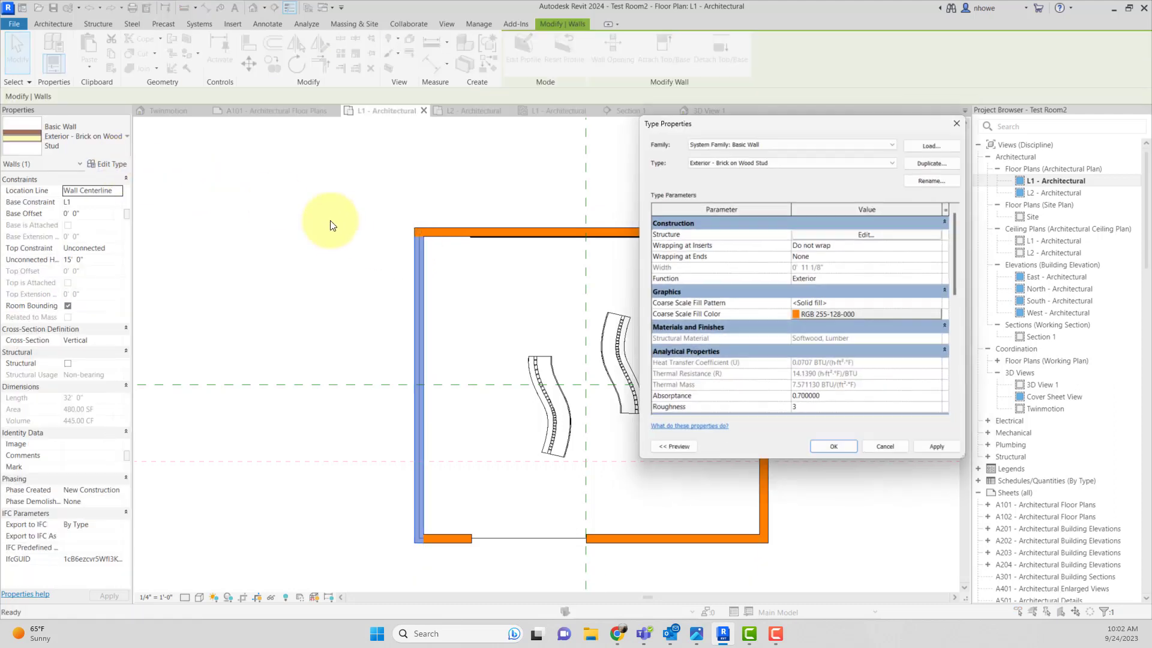
left_click(840, 314)
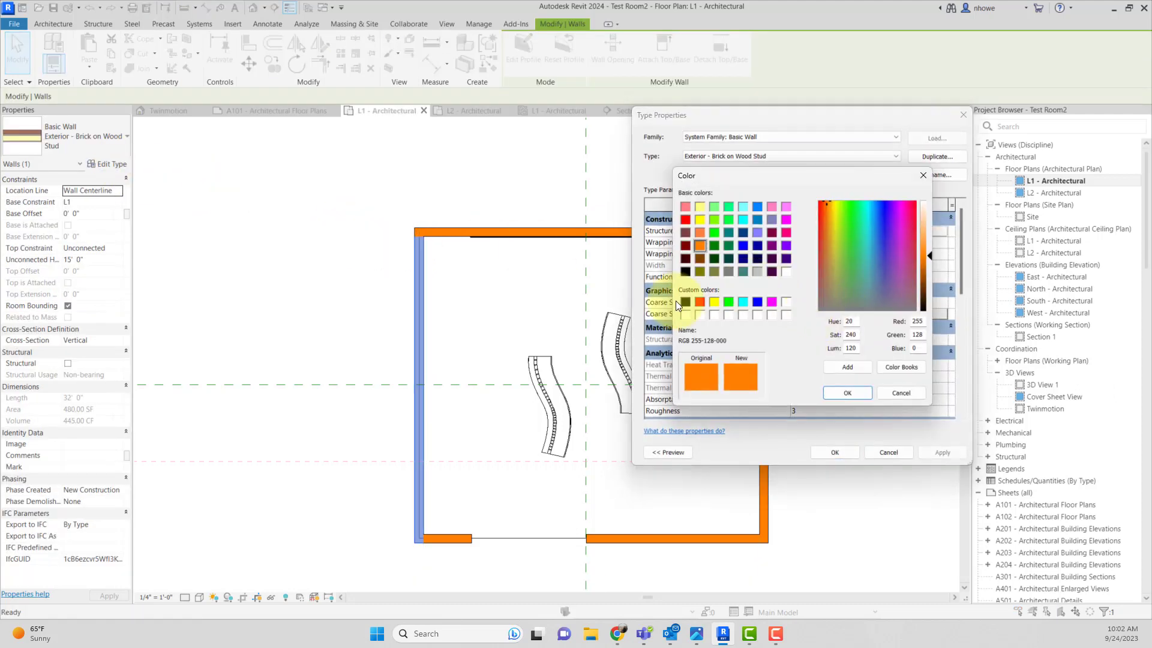
left_click(859, 396)
left_click(849, 451)
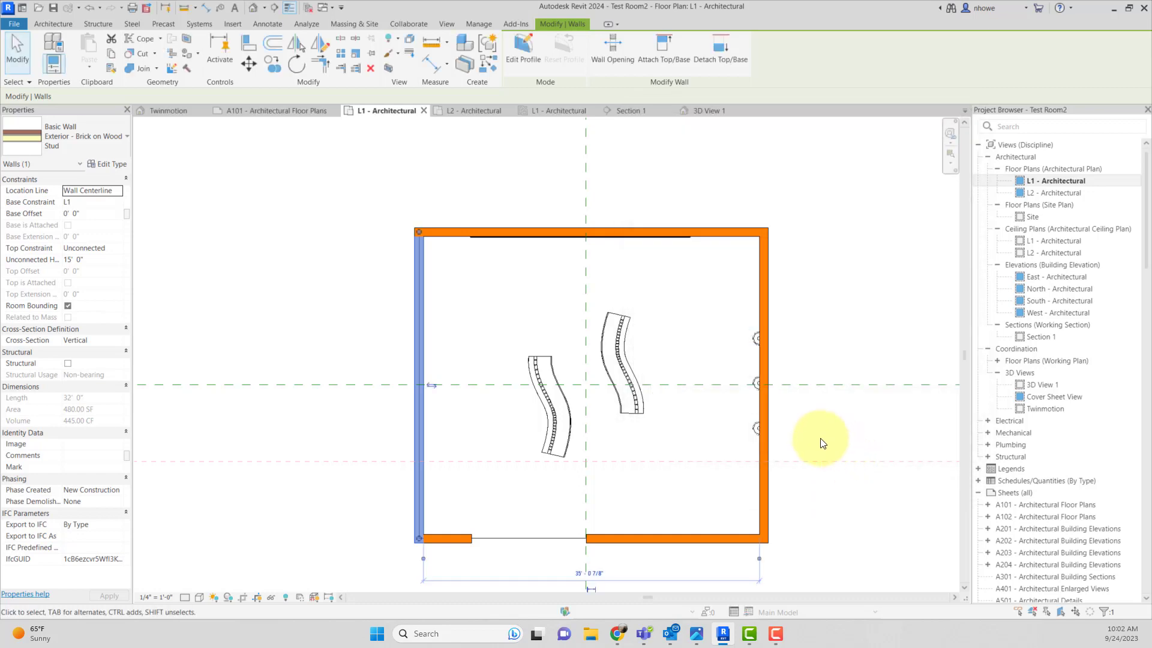
Set the coarse scale fill color of the Exterior - Brick on Wood Stud wall type to Black and clear the wall selection
left_click(766, 418)
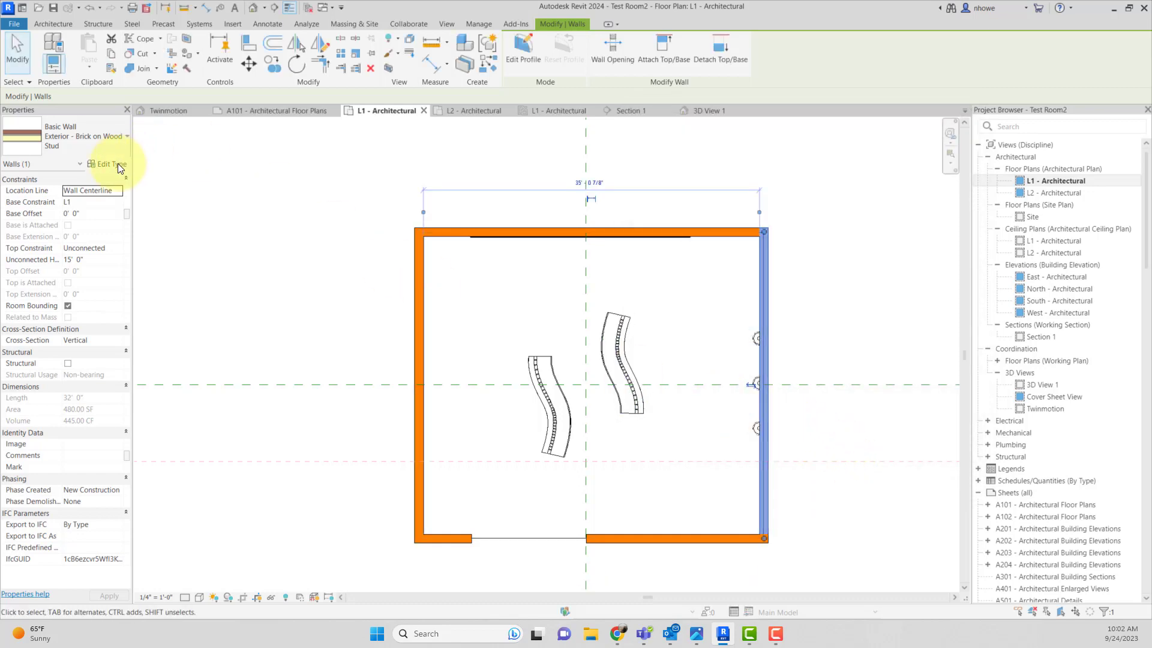
left_click(822, 310)
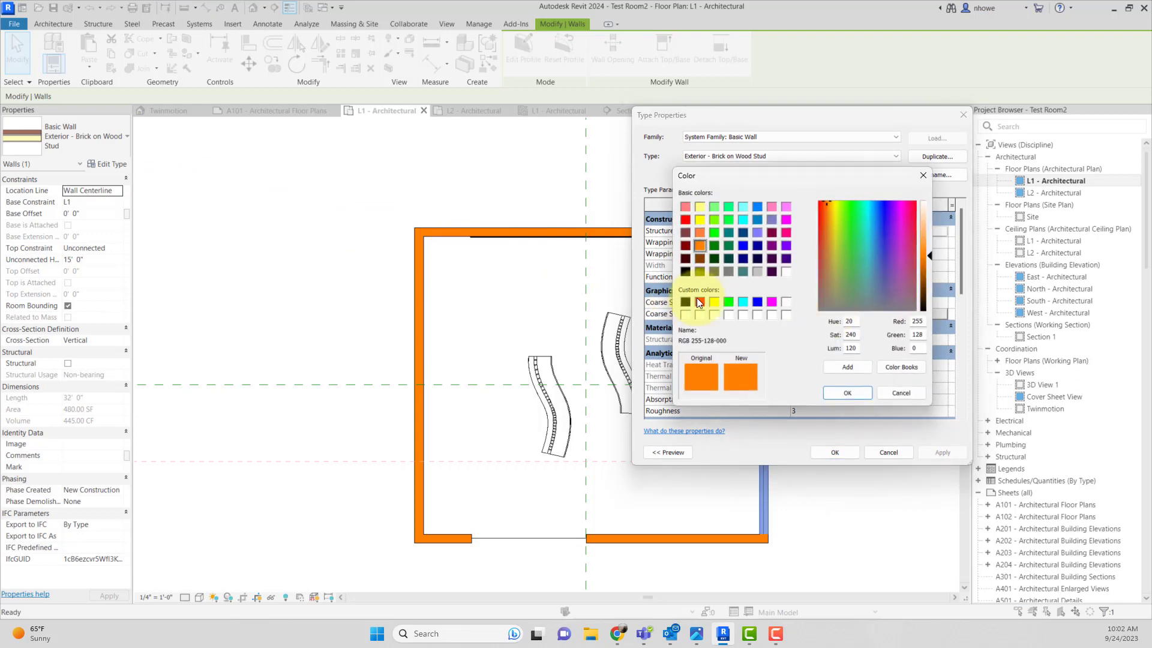
left_click(686, 302)
left_click(856, 390)
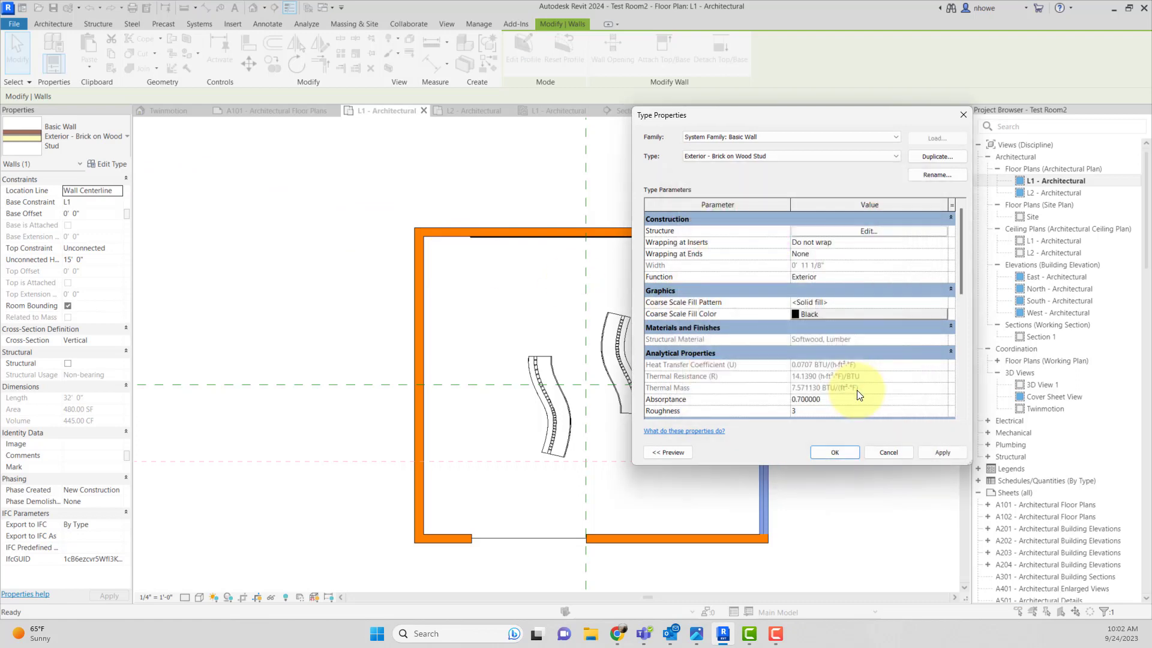
left_click(855, 448)
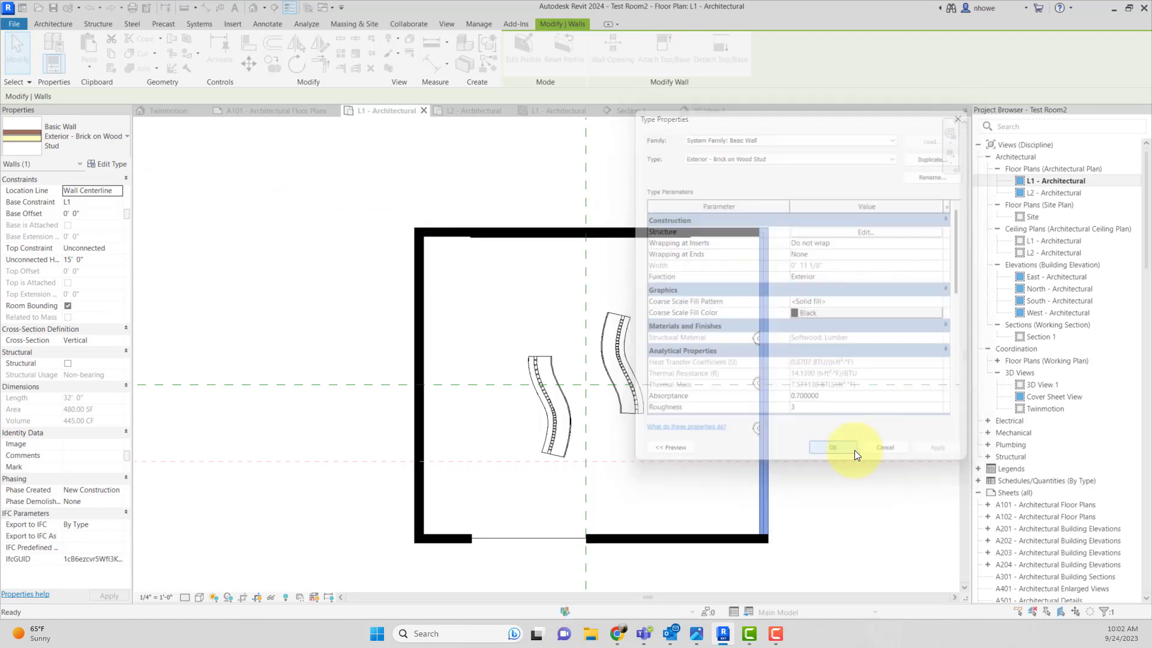
left_click(848, 479)
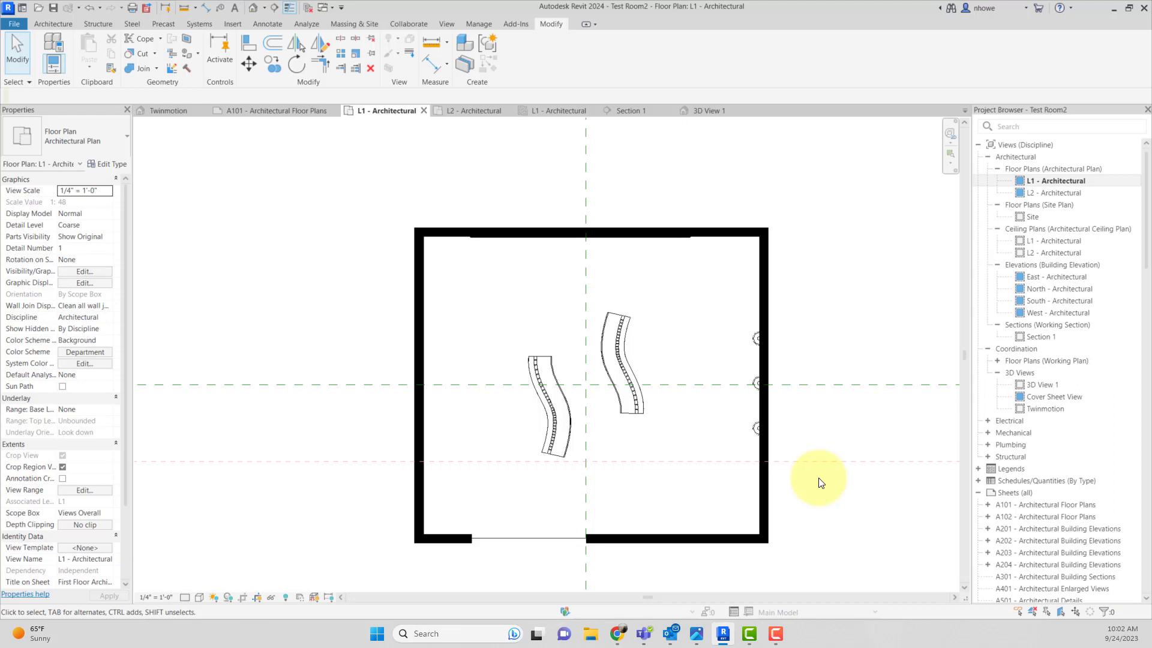
In the plan's graphic display options, enable smooth lines with anti-aliasing and set the silhouettes to Wide Lines
scroll(821, 482, "up", 1)
middle_click_drag(821, 482, 844, 466)
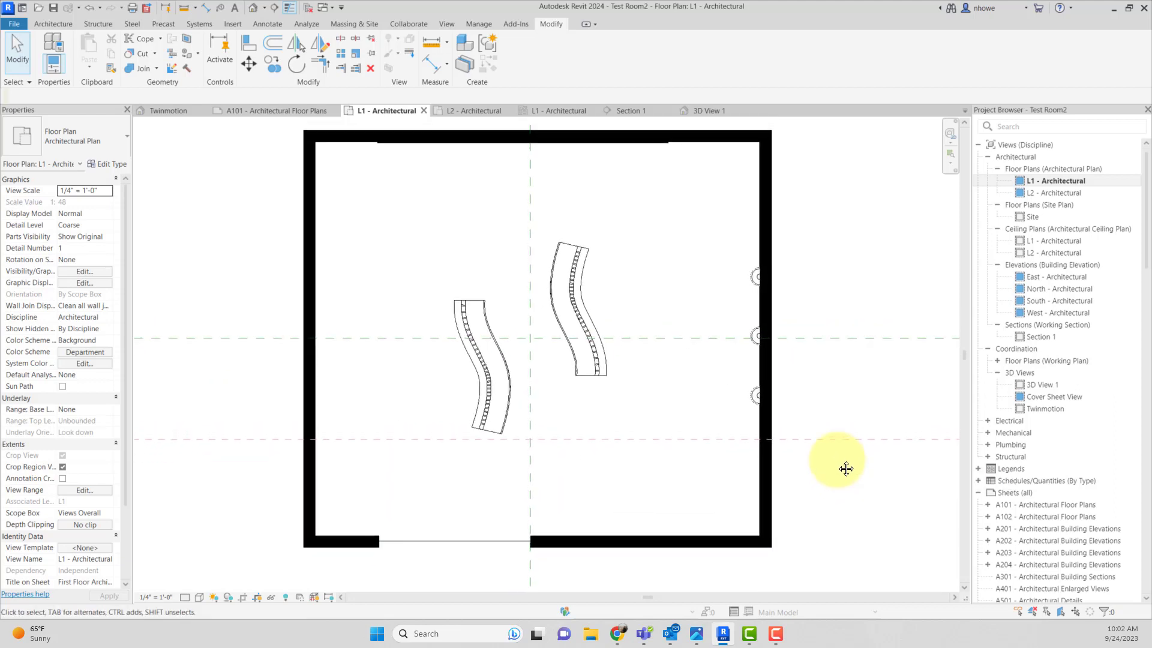
scroll(837, 459, "down", 1)
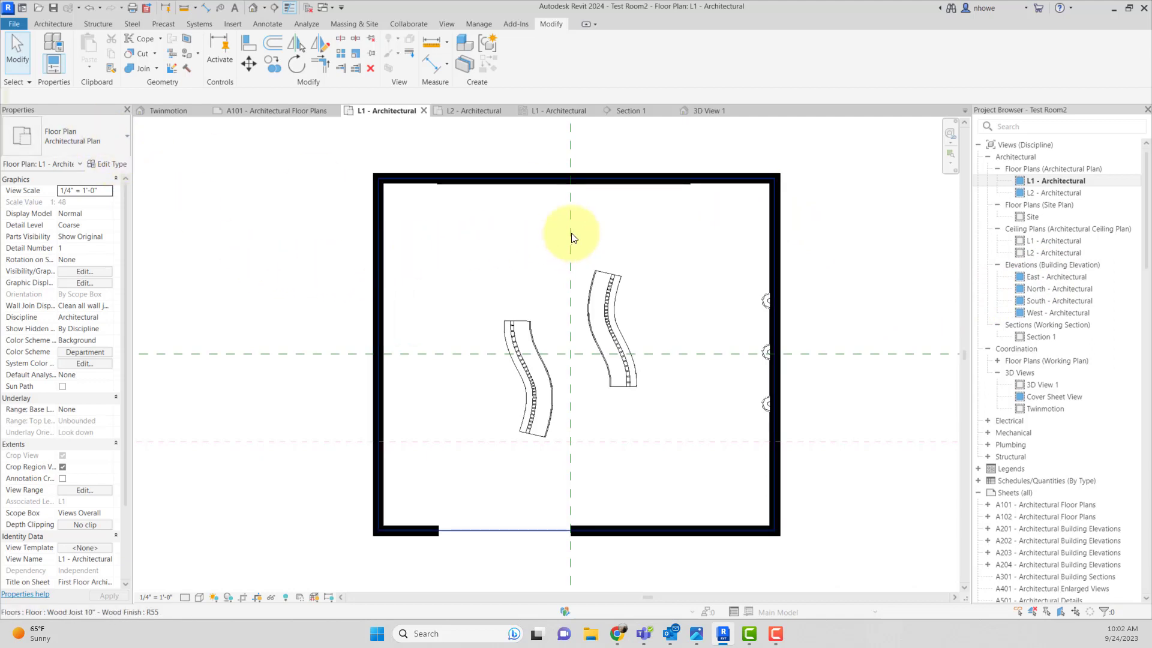
scroll(571, 232, "down", 1)
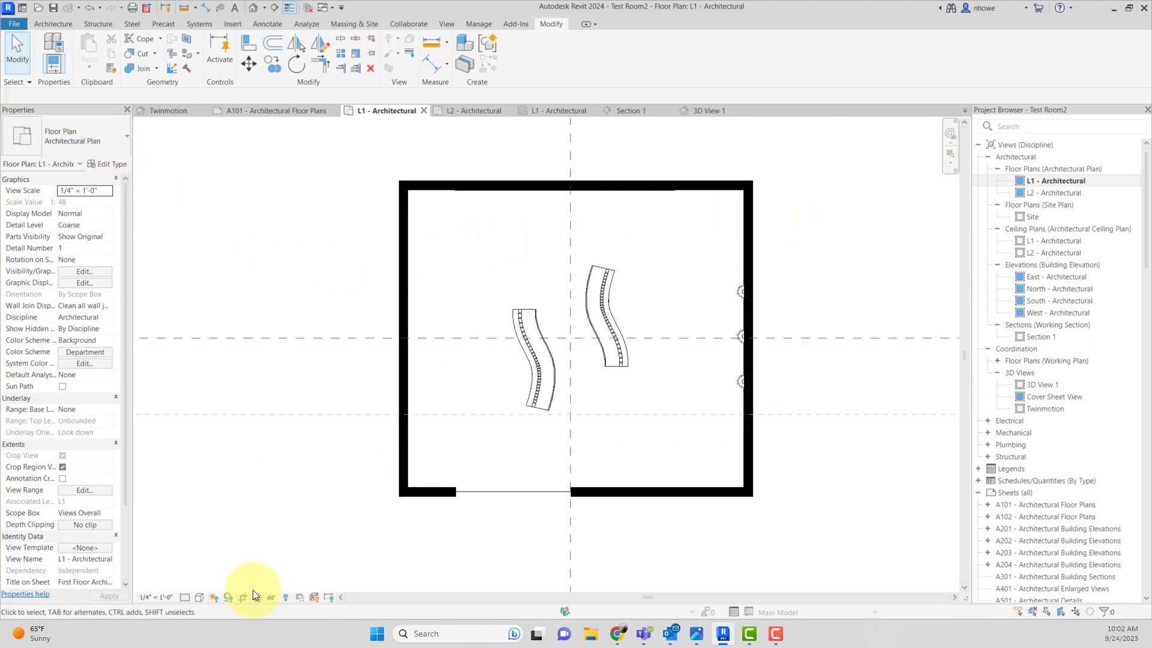
left_click(202, 592)
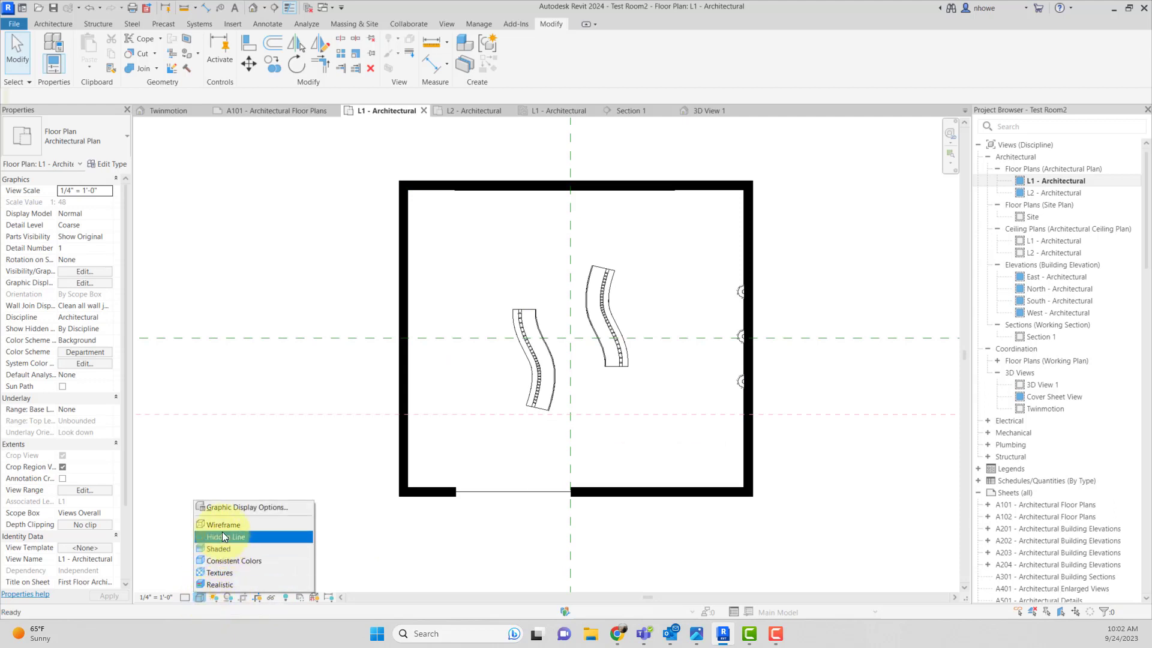
left_click(224, 507)
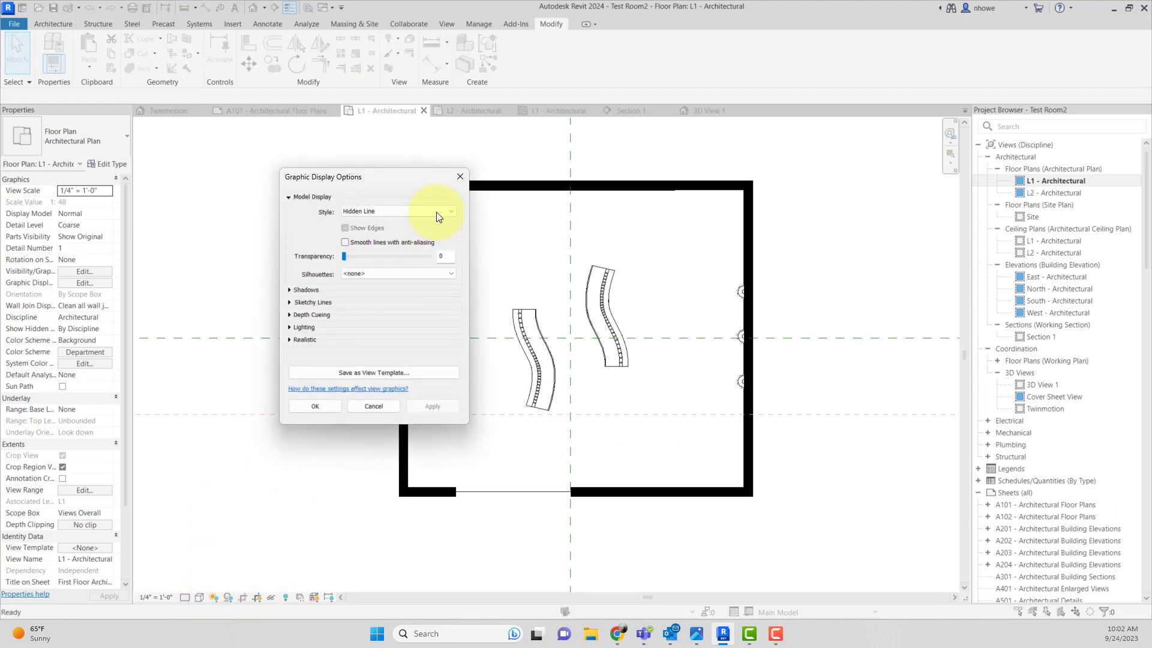
left_click_drag(390, 177, 805, 146)
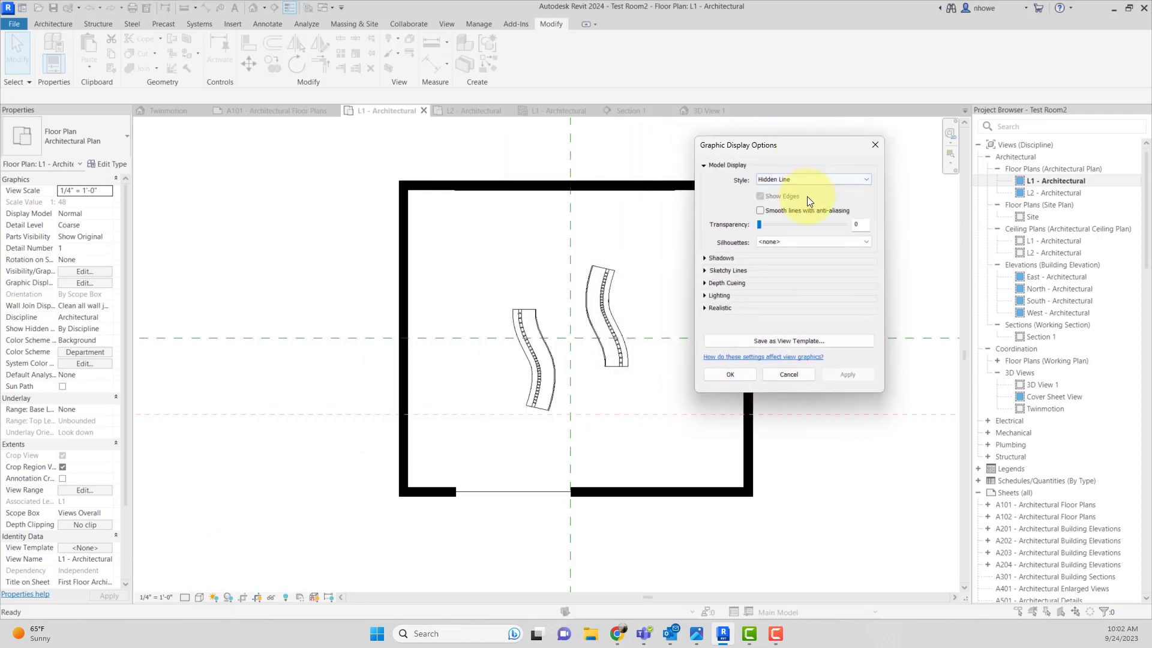
left_click(764, 211)
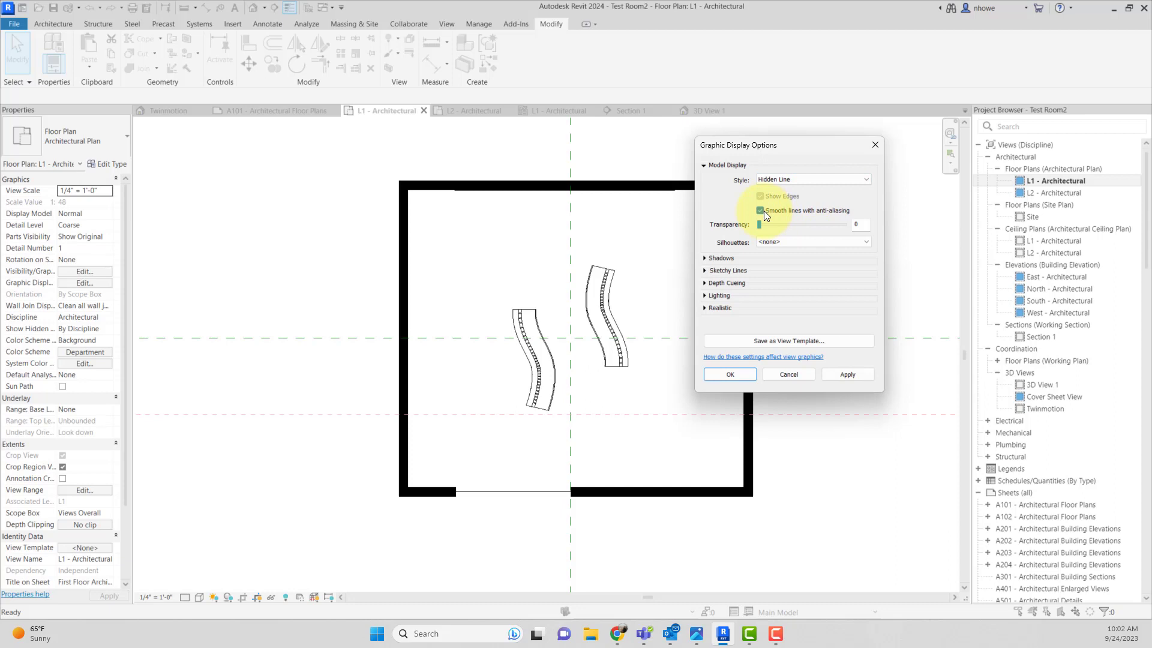
left_click(775, 242)
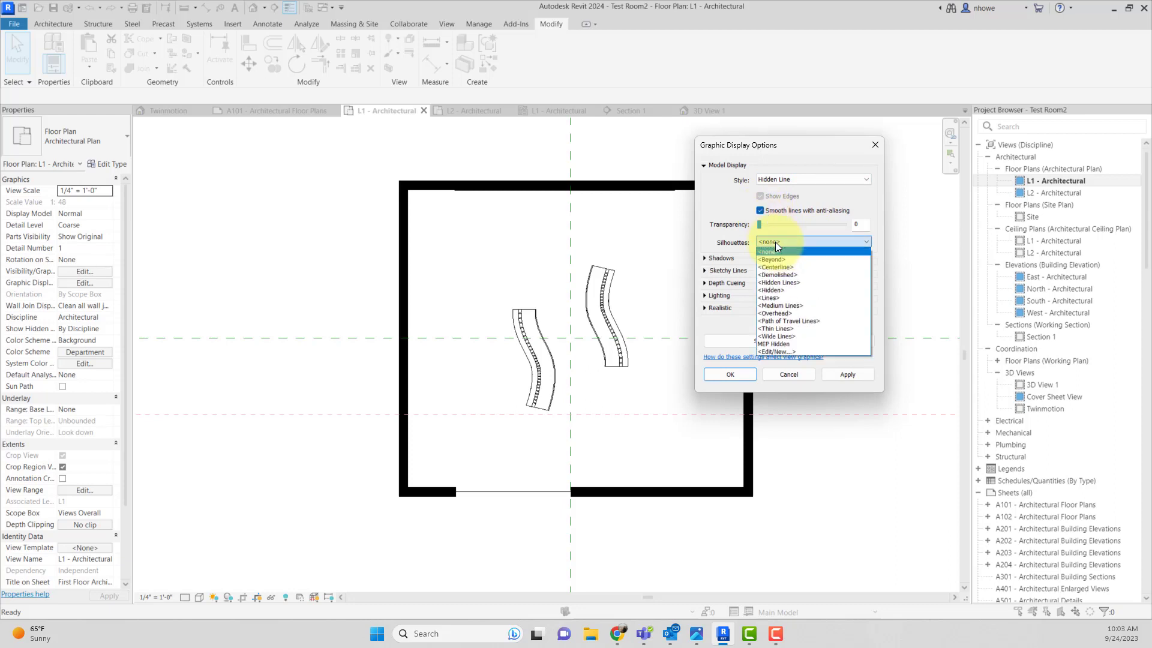
left_click(785, 334)
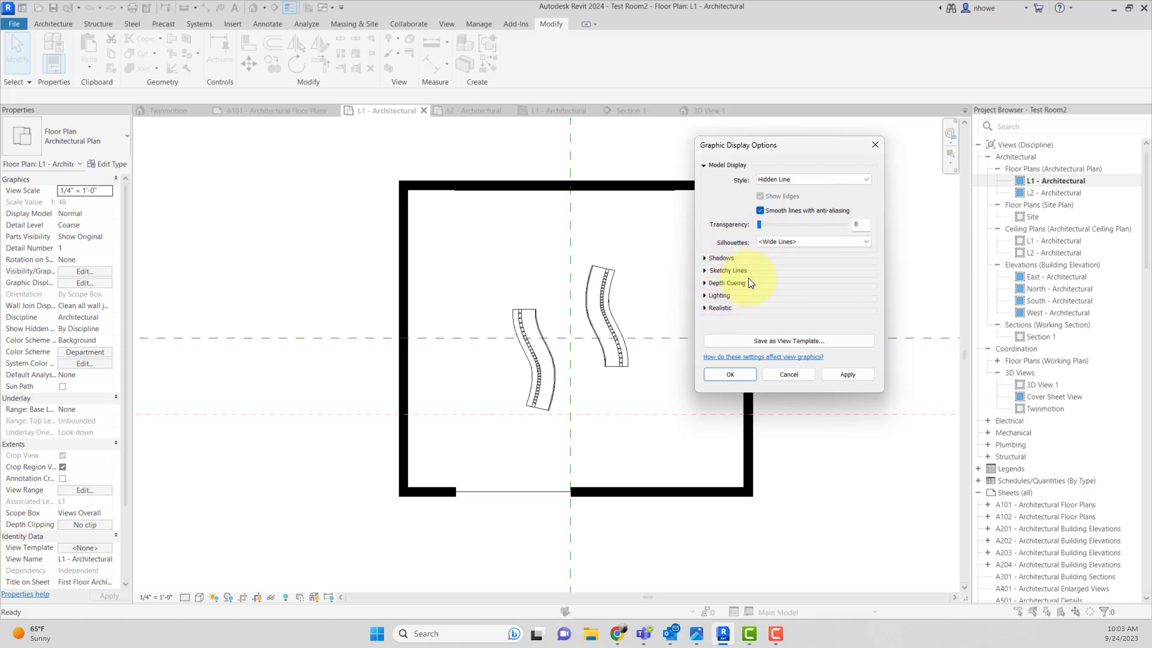
Enable cast shadows and set the sun to the Lighting solar study preset Sunlight from Top Right
left_click(705, 258)
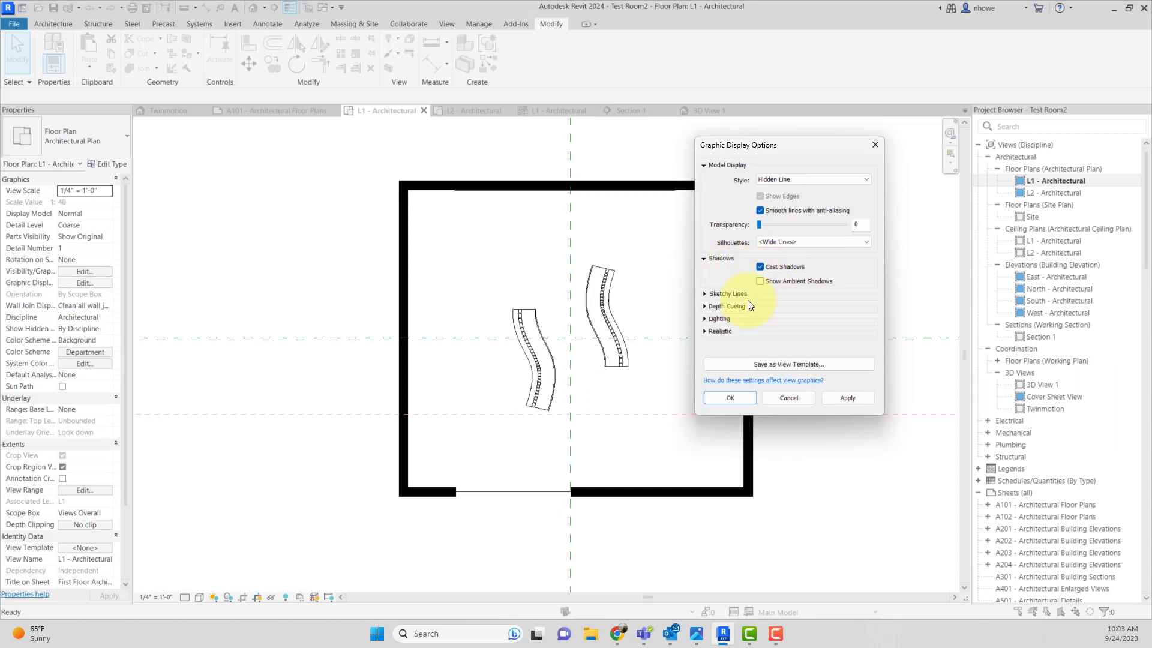
left_click(706, 318)
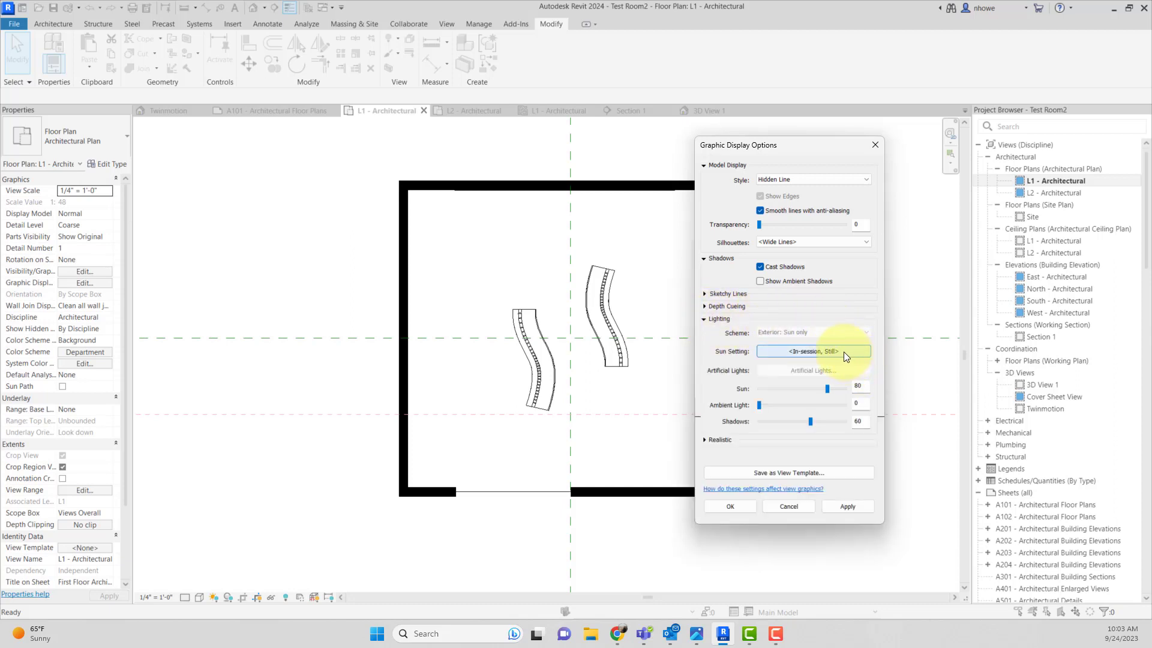
left_click(793, 351)
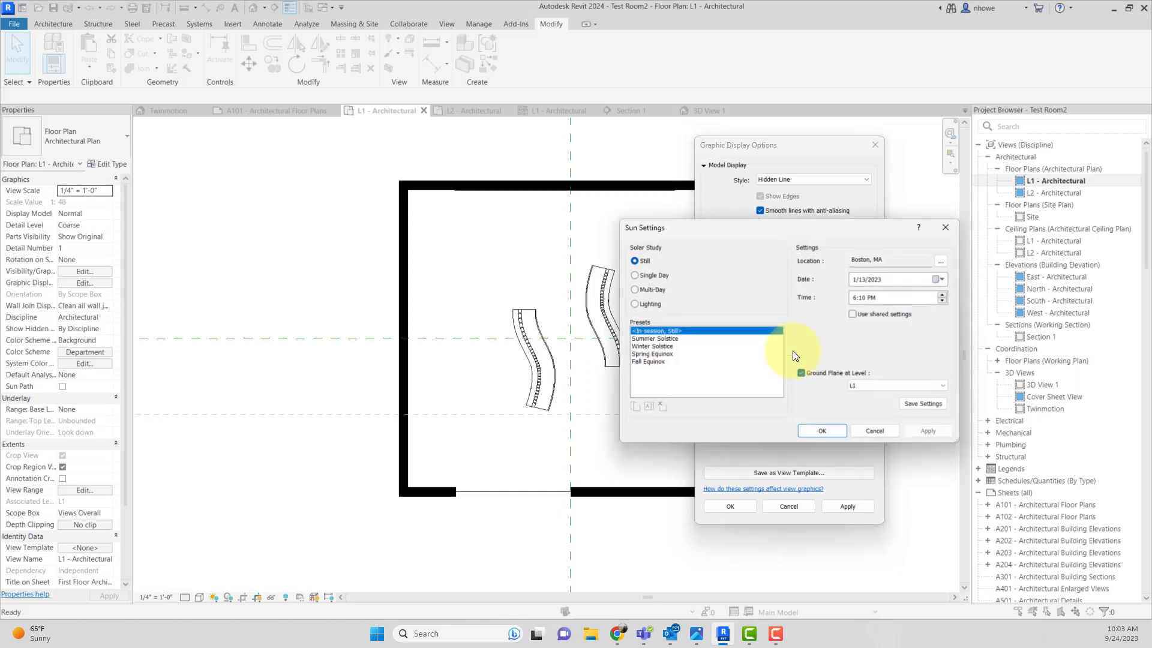
left_click(645, 305)
left_click(678, 339)
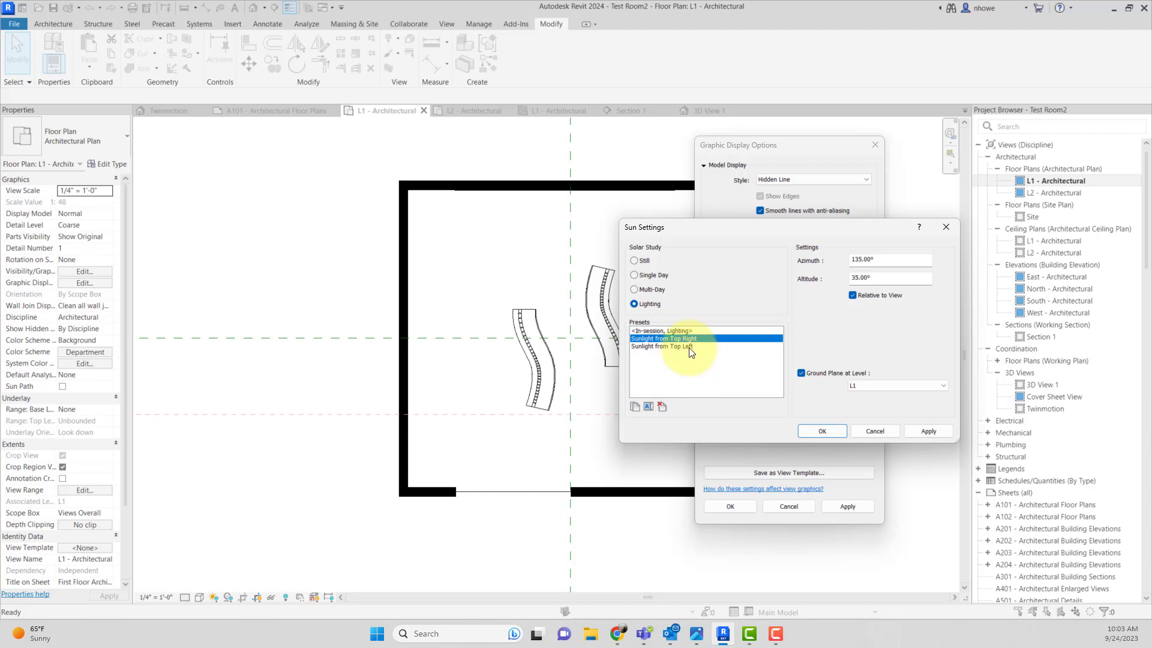
left_click(925, 428)
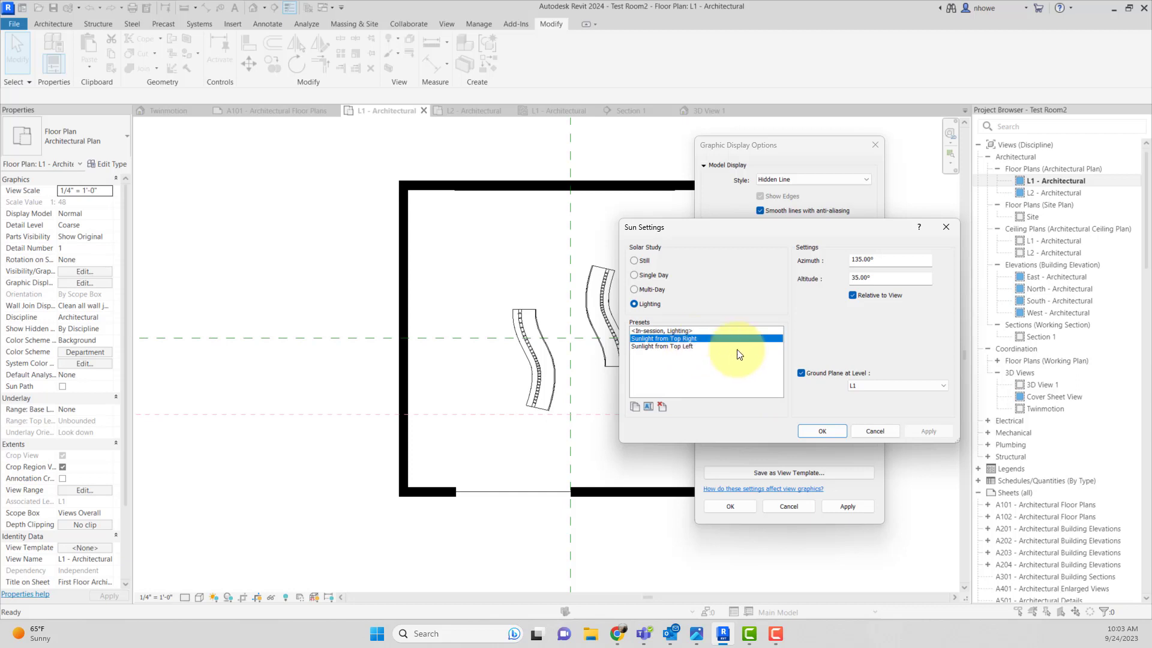
left_click(834, 430)
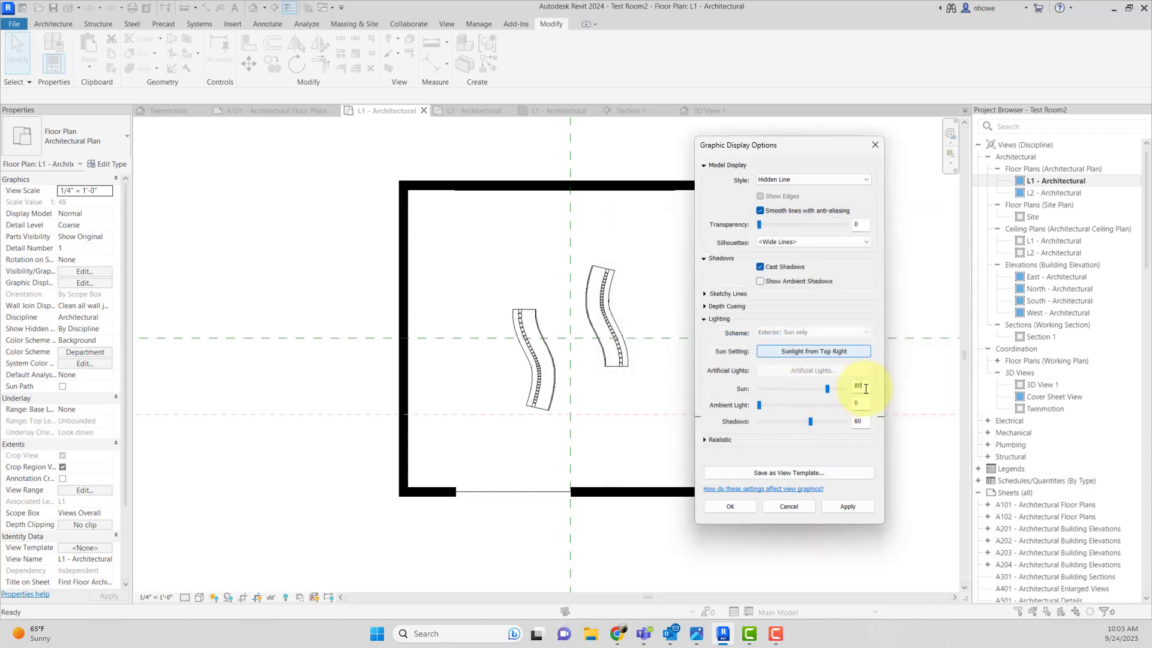
Set the lighting to sun 70, ambient light 50 and shadows 20, and apply the display options to the plan
left_click_drag(863, 387, 834, 392)
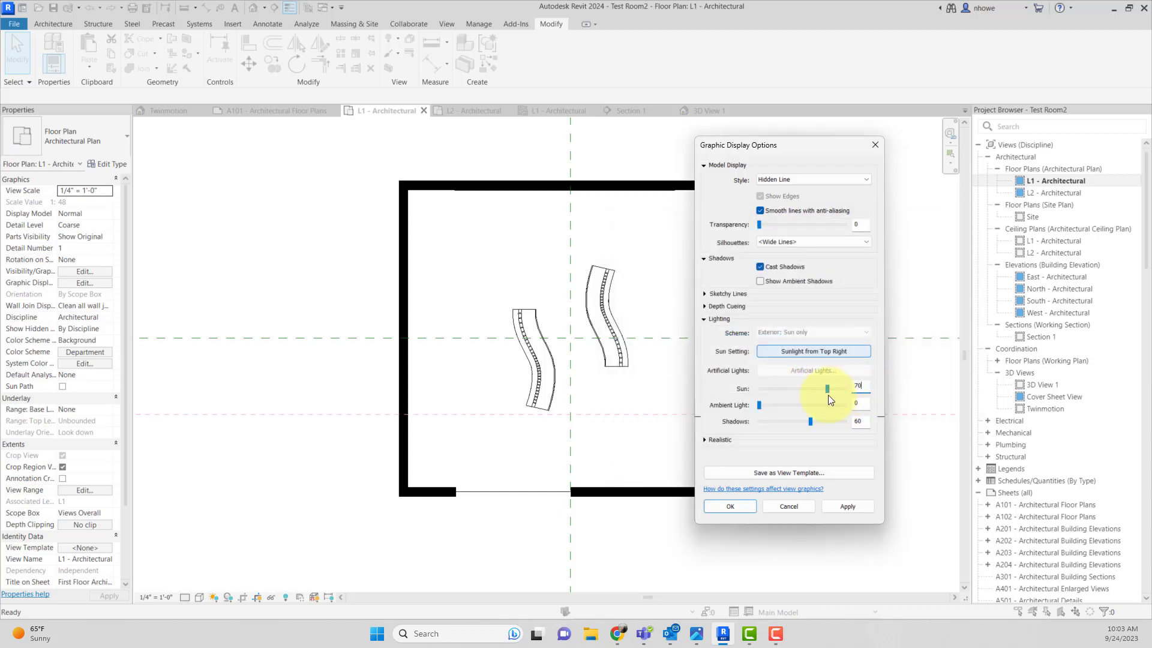
left_click(862, 406)
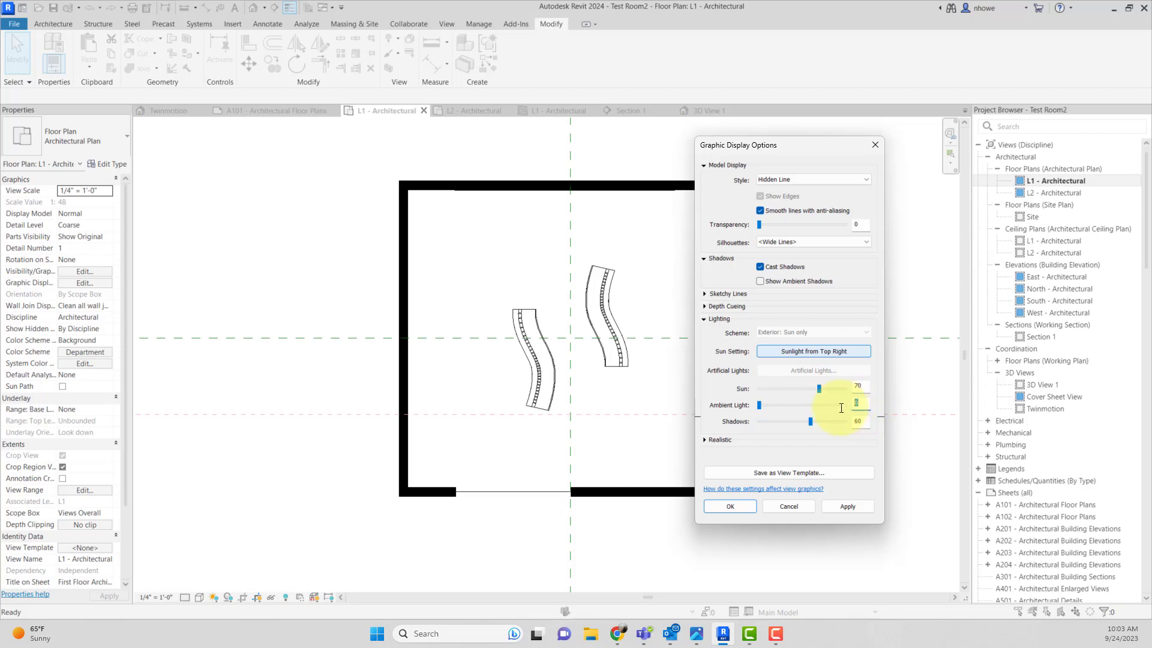
type("50")
left_click(857, 422)
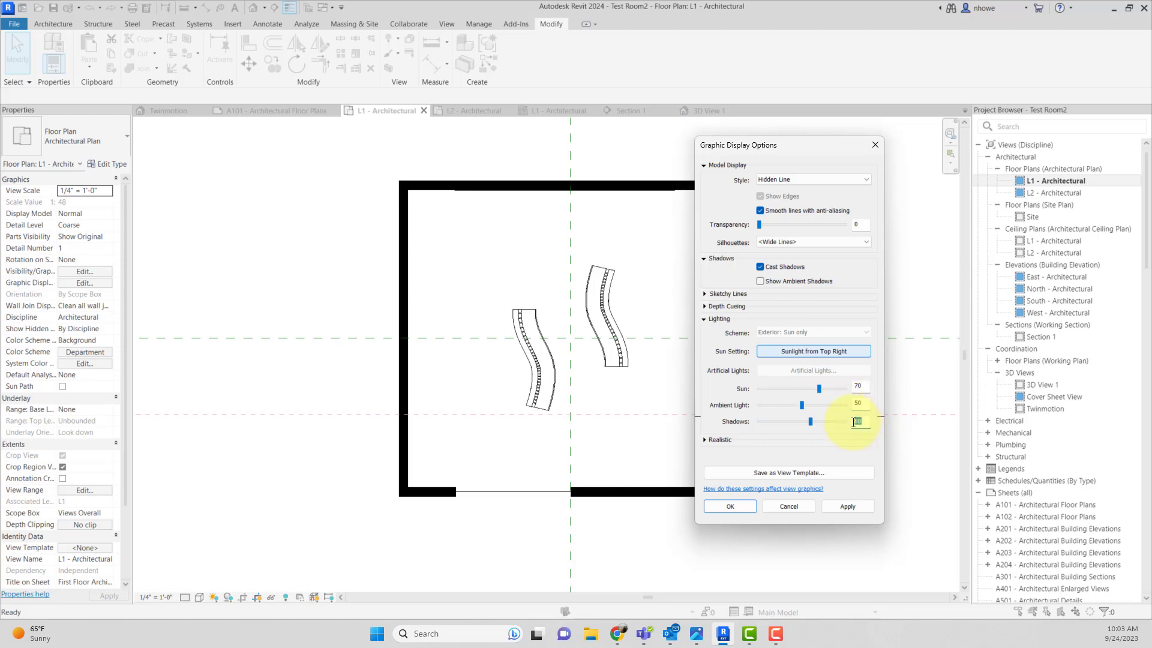
type("20")
left_click_drag(863, 422, 856, 424)
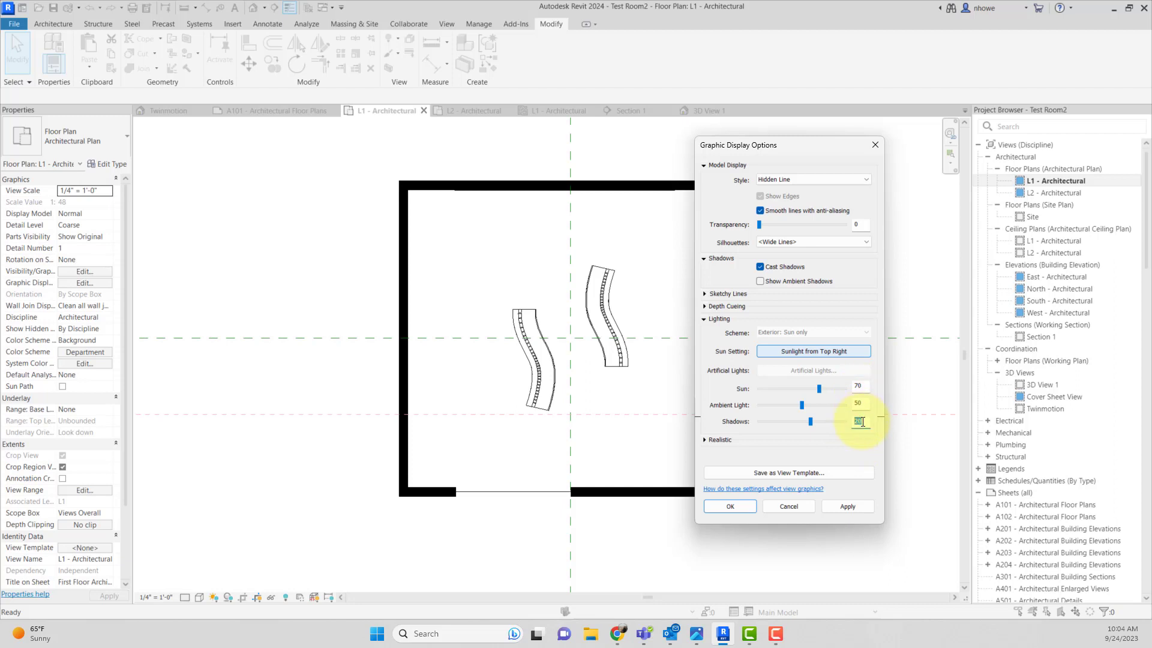
left_click(851, 506)
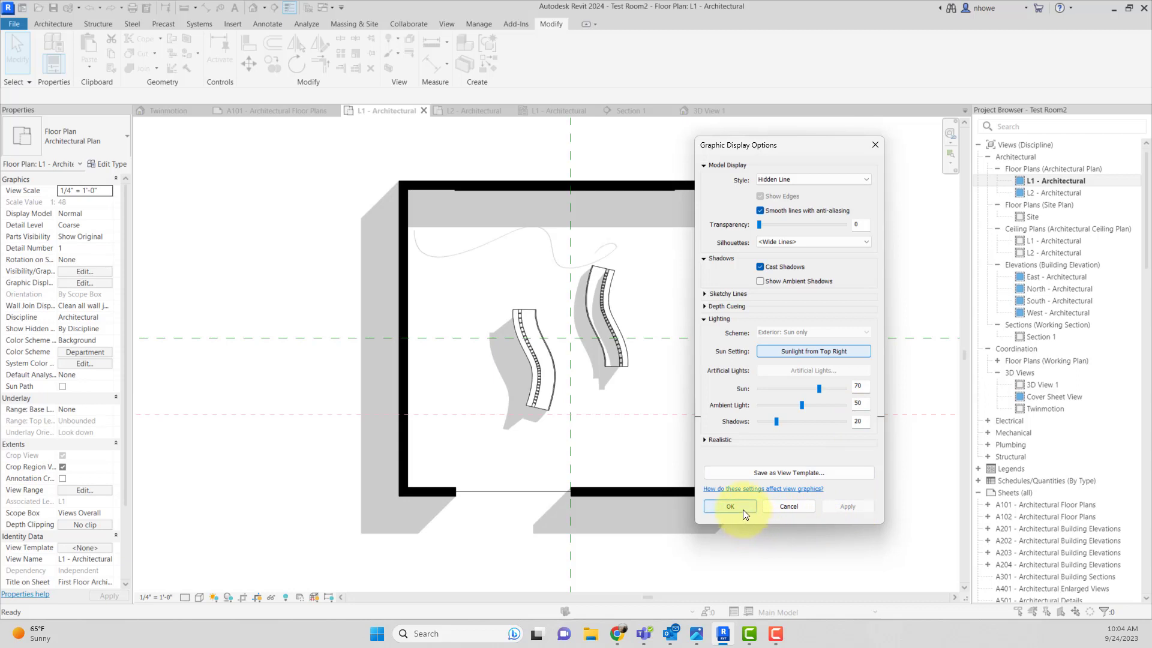
left_click(743, 509)
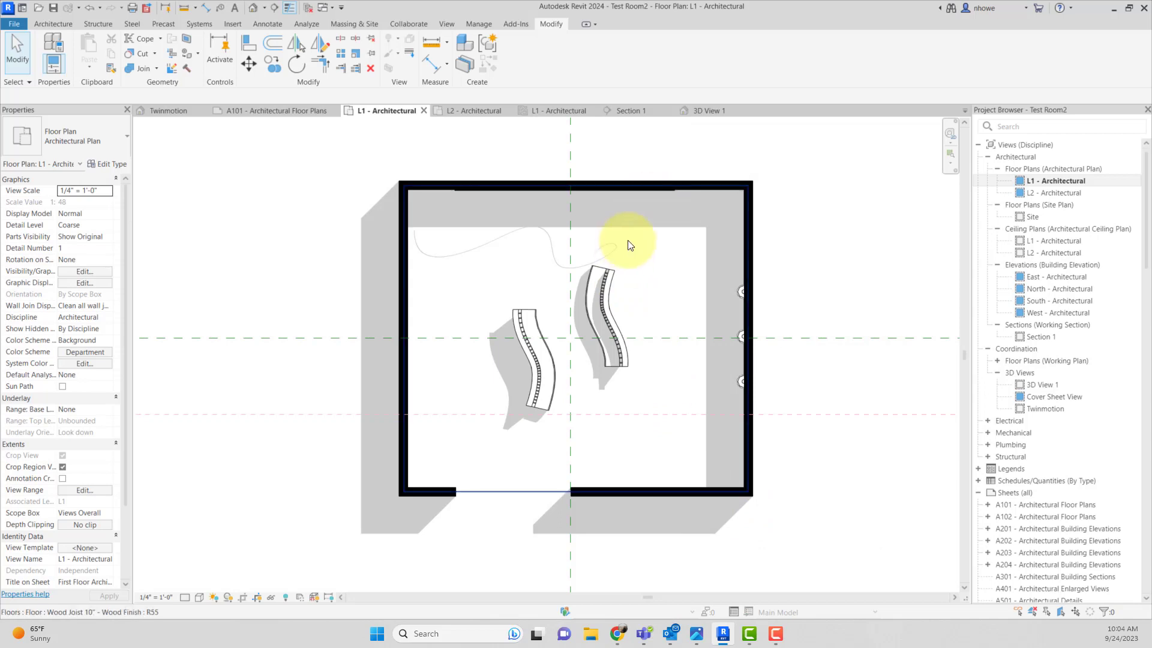
left_click(612, 194)
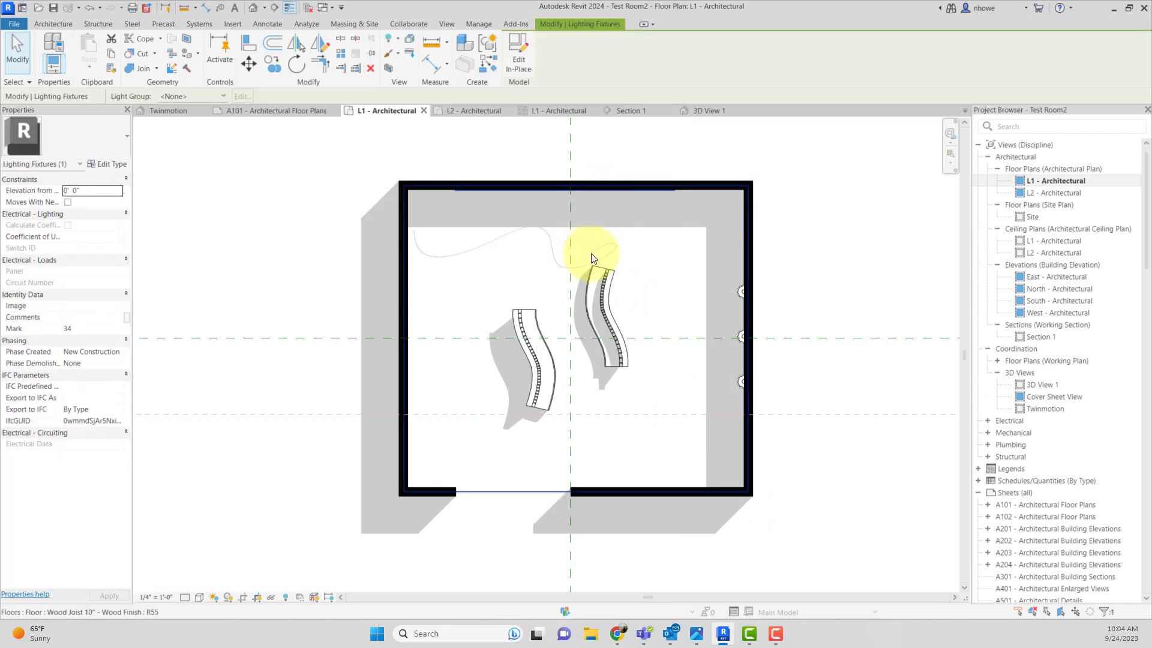
left_click(635, 258)
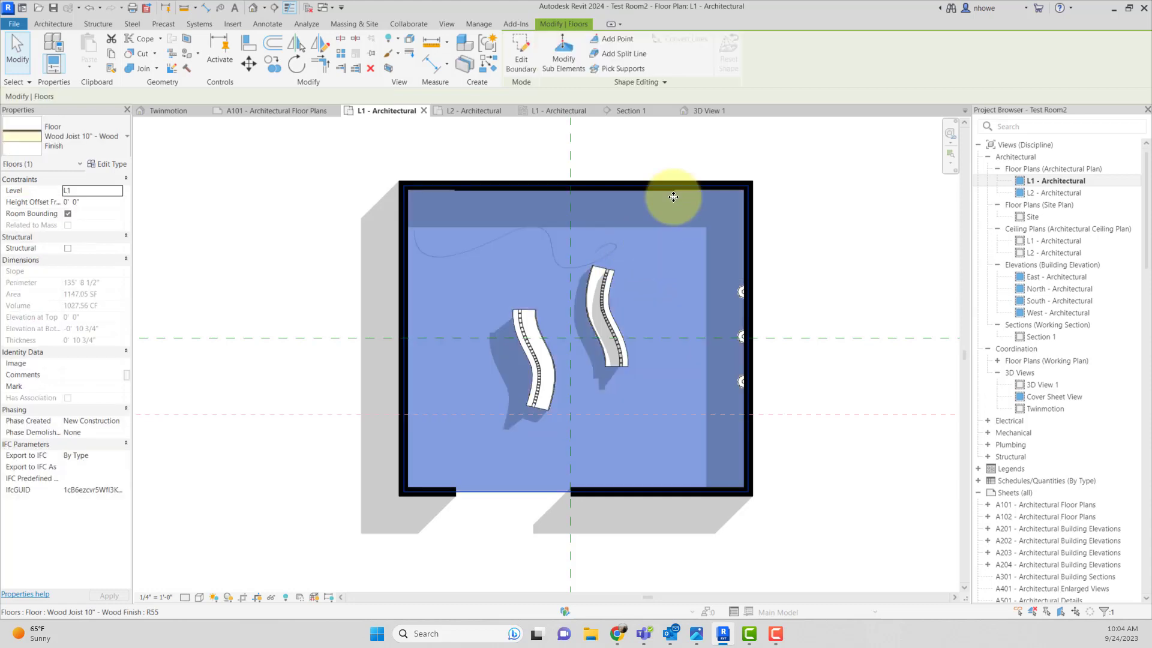
left_click(790, 193)
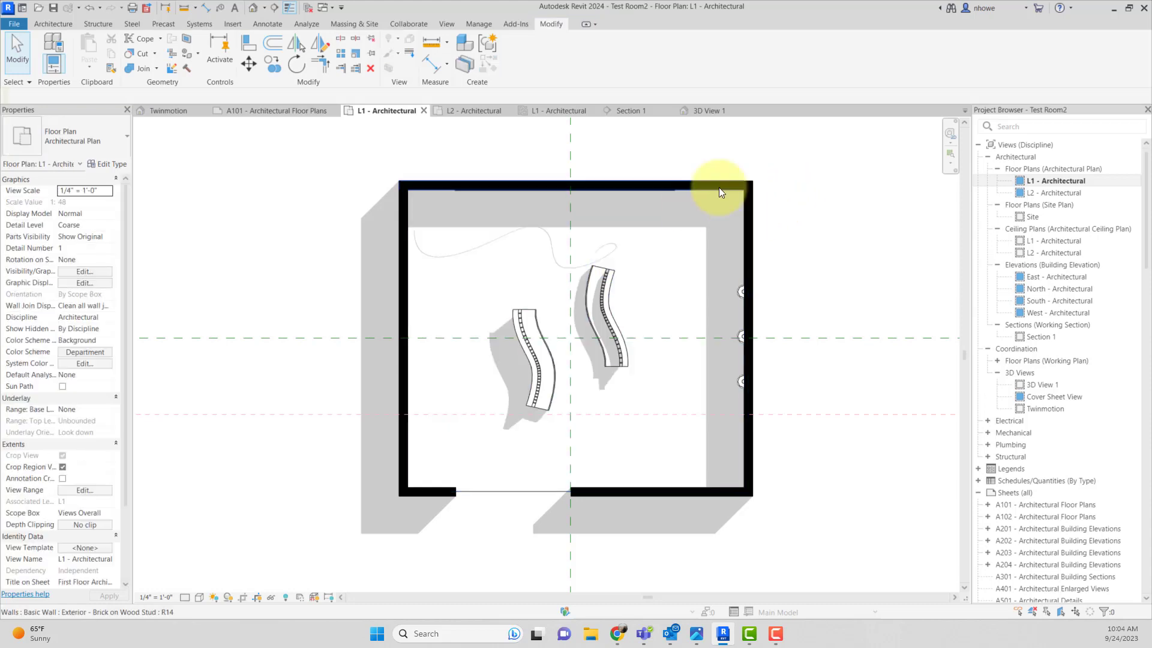
Edit the wall light fixture in place, turn off Plan/RCP visibility for its sweep, and finish the model
left_click(671, 194)
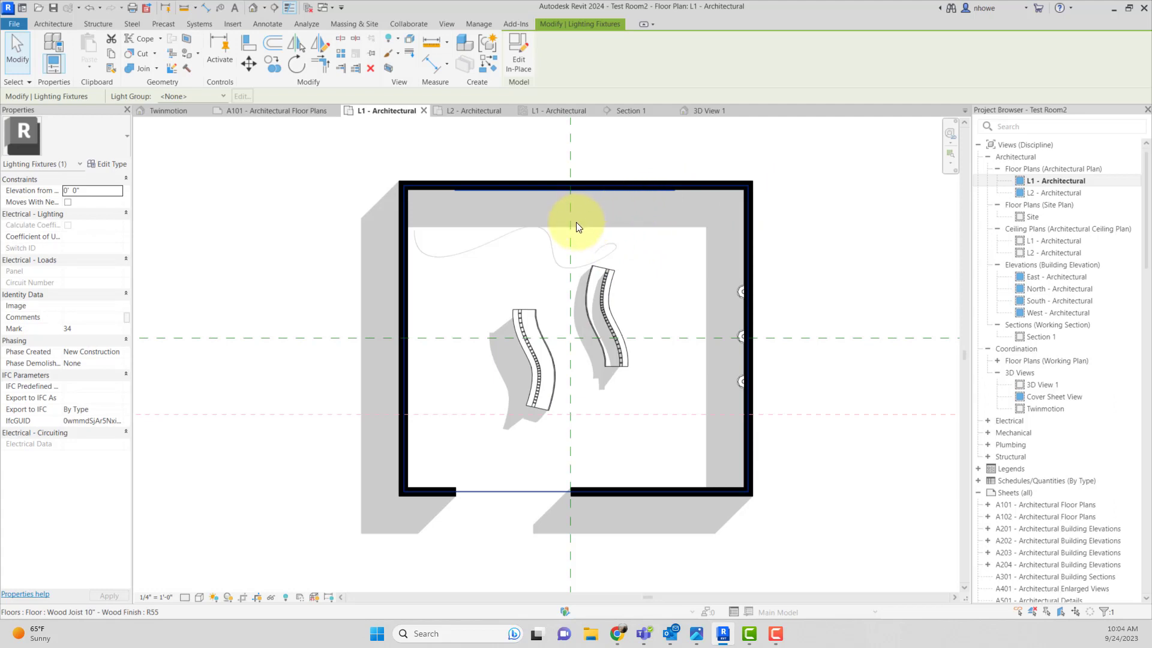
left_click(519, 65)
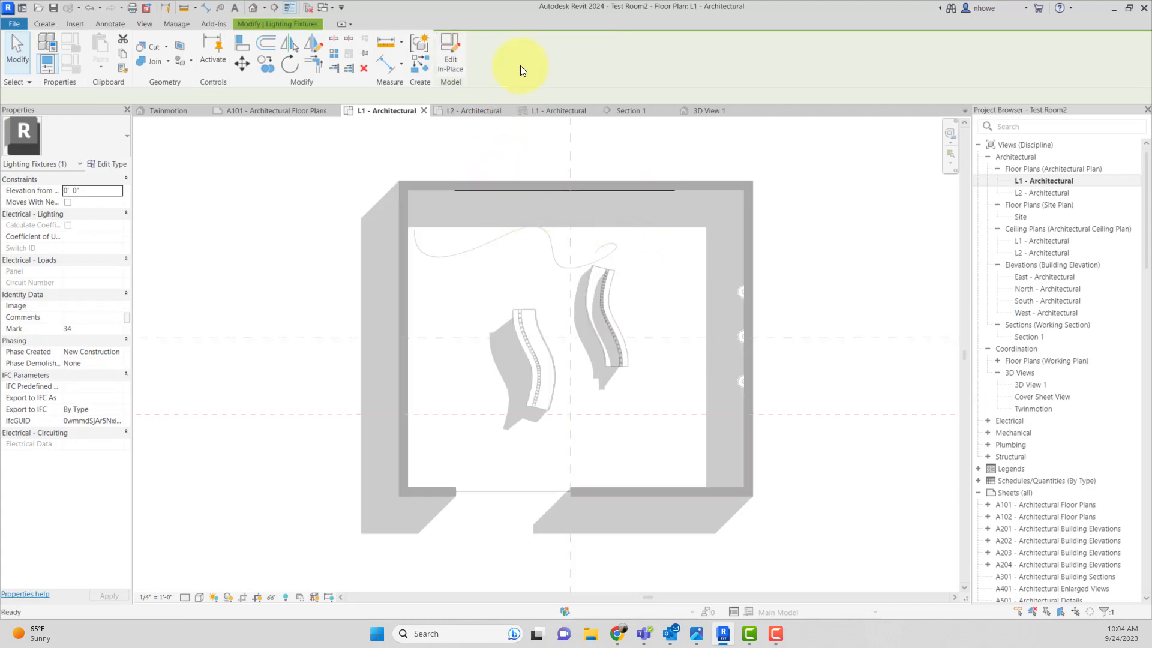
left_click(541, 190)
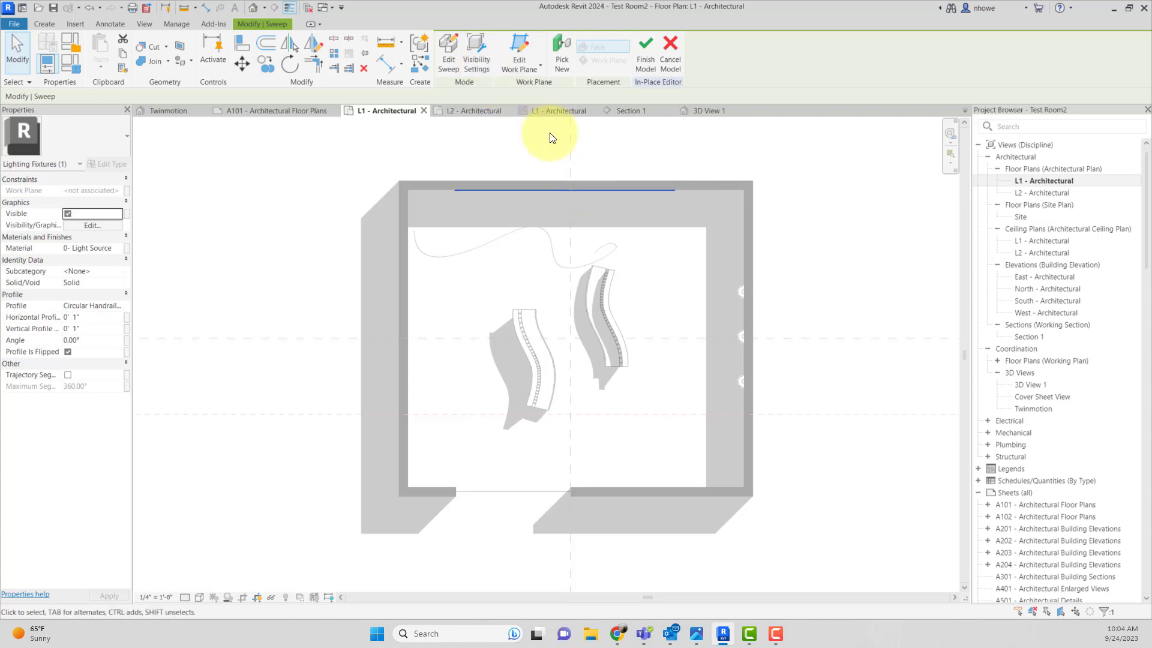
left_click(474, 68)
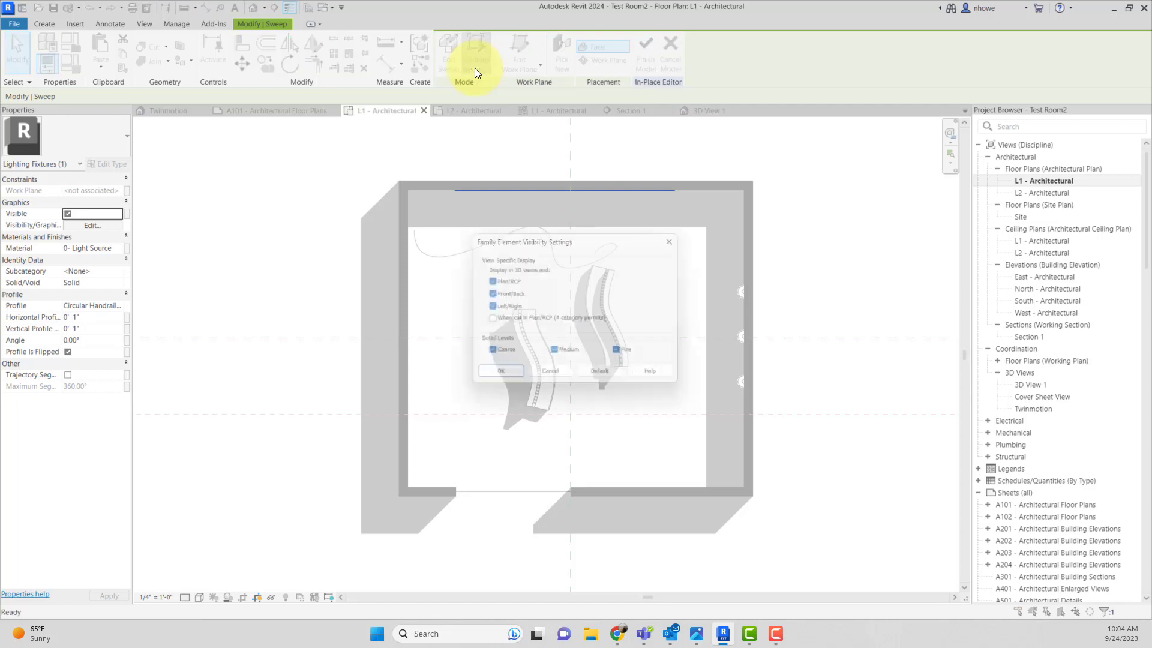
left_click_drag(557, 238, 680, 198)
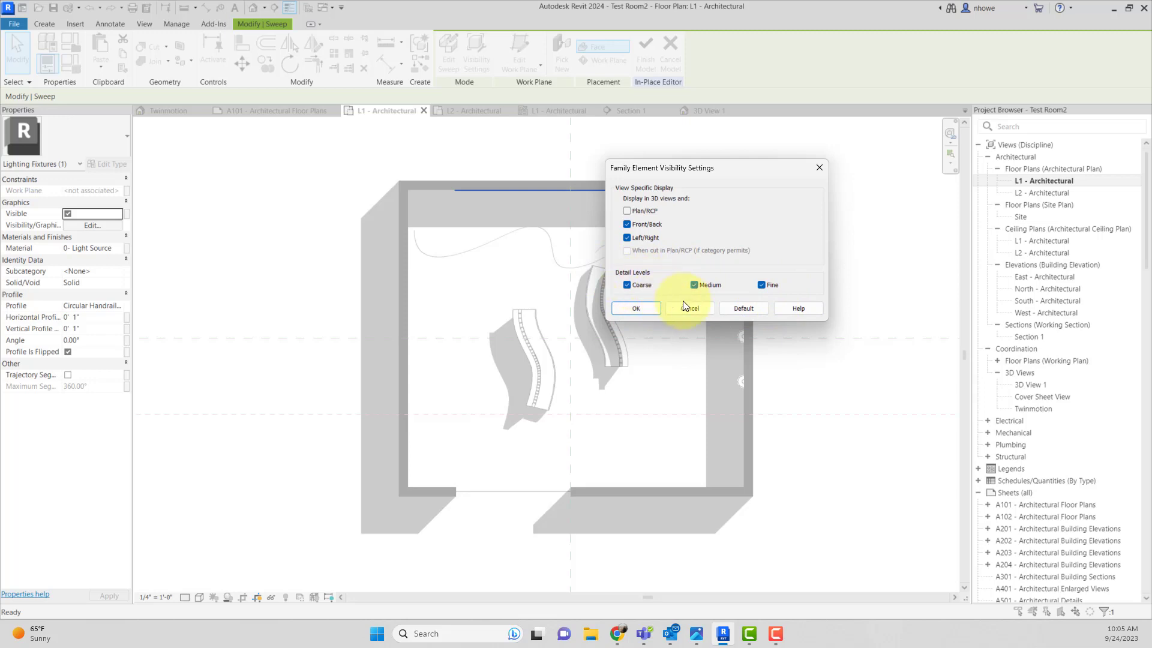
left_click(639, 307)
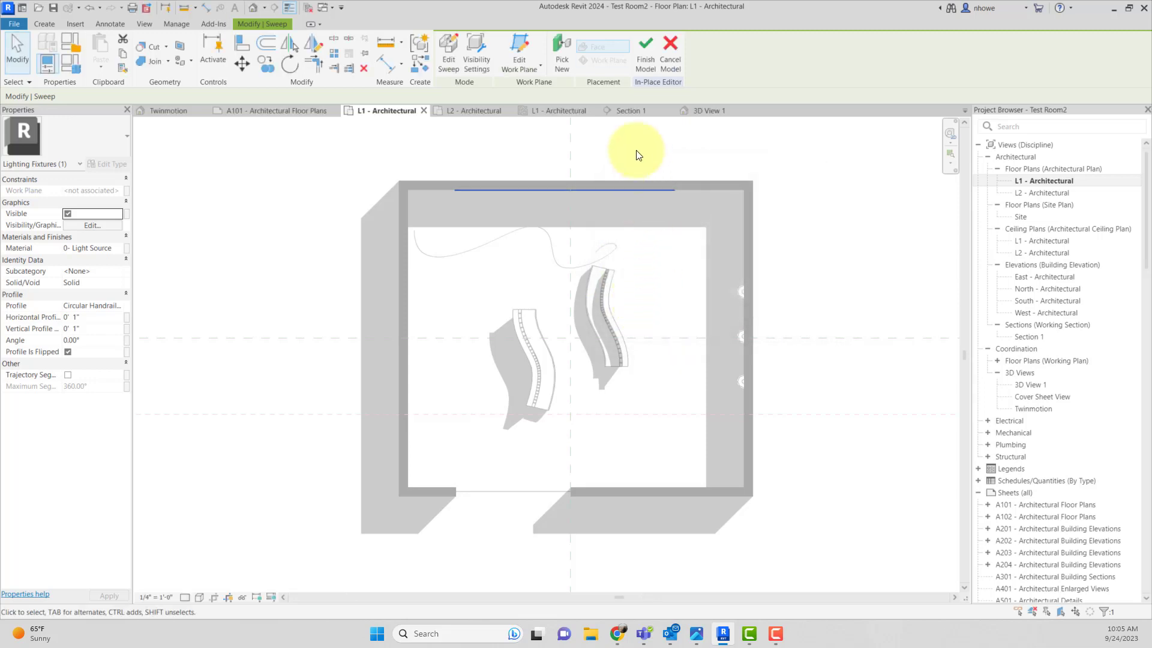
left_click(645, 60)
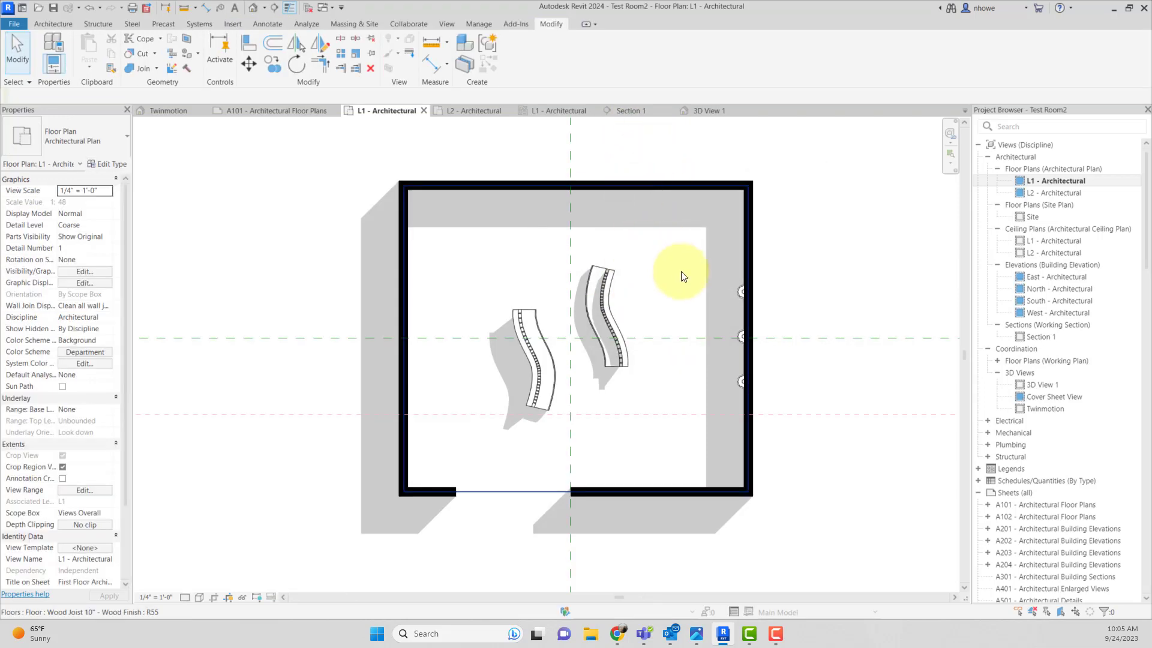
Open the Section 1 view
scroll(682, 277, "down", 1)
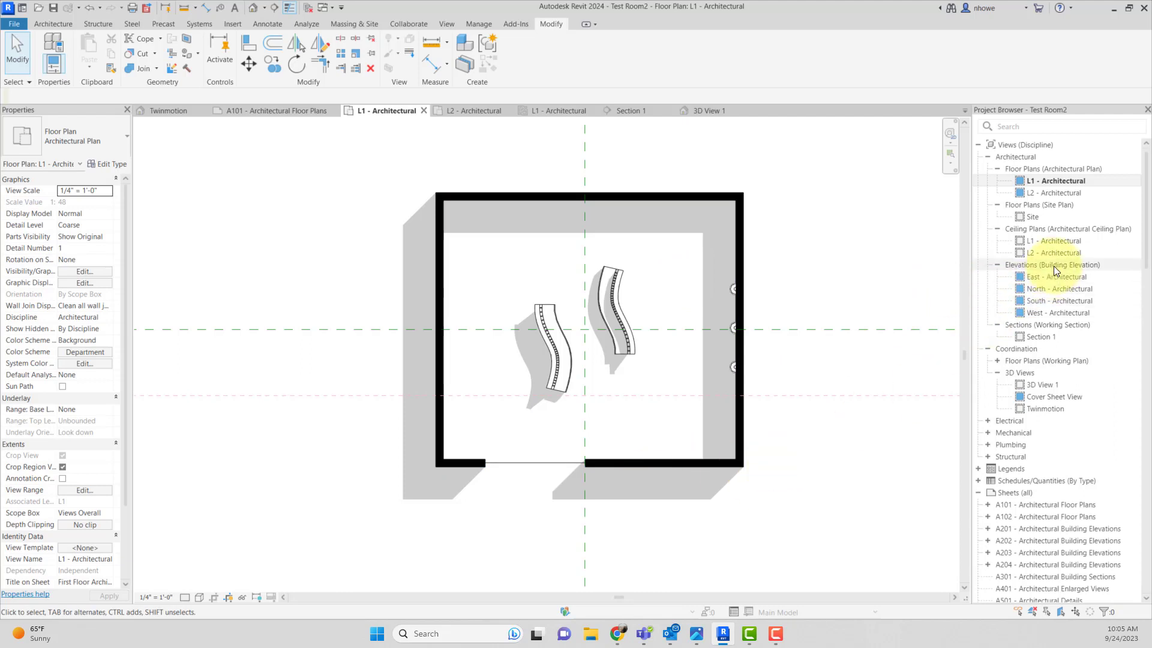
double_click(1046, 337)
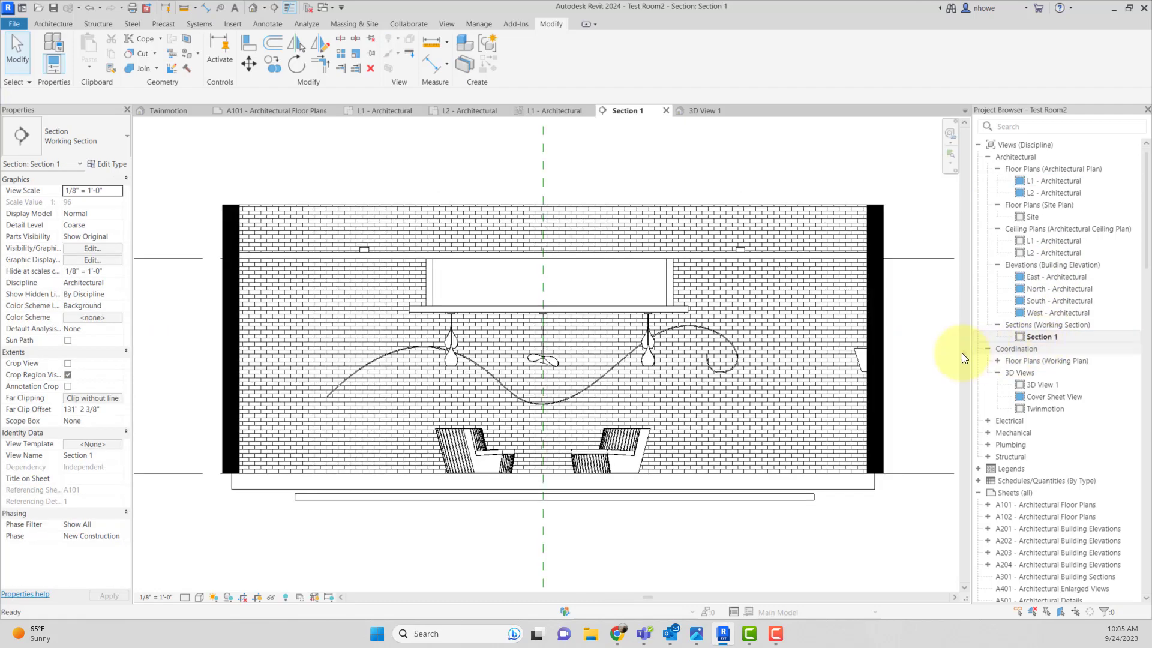
scroll(950, 354, "down", 2)
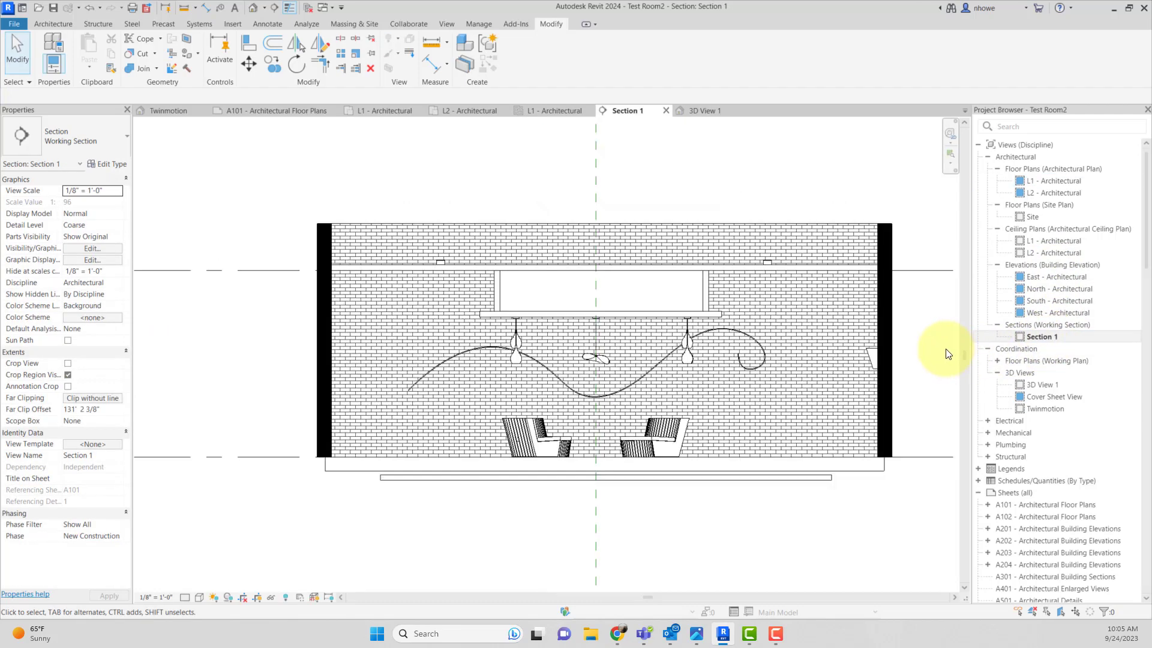
Set the coarse scale fill pattern of the Wood Joist 10" - Wood Finish floor type to Solid fill and apply it
left_click(854, 441)
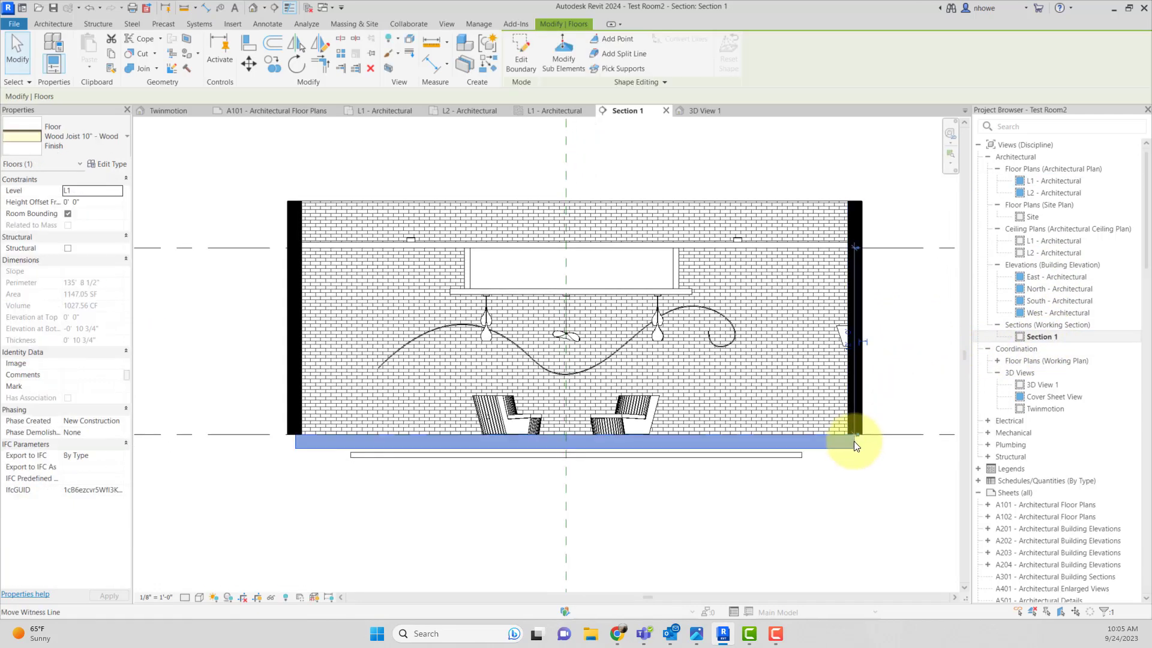
left_click(108, 165)
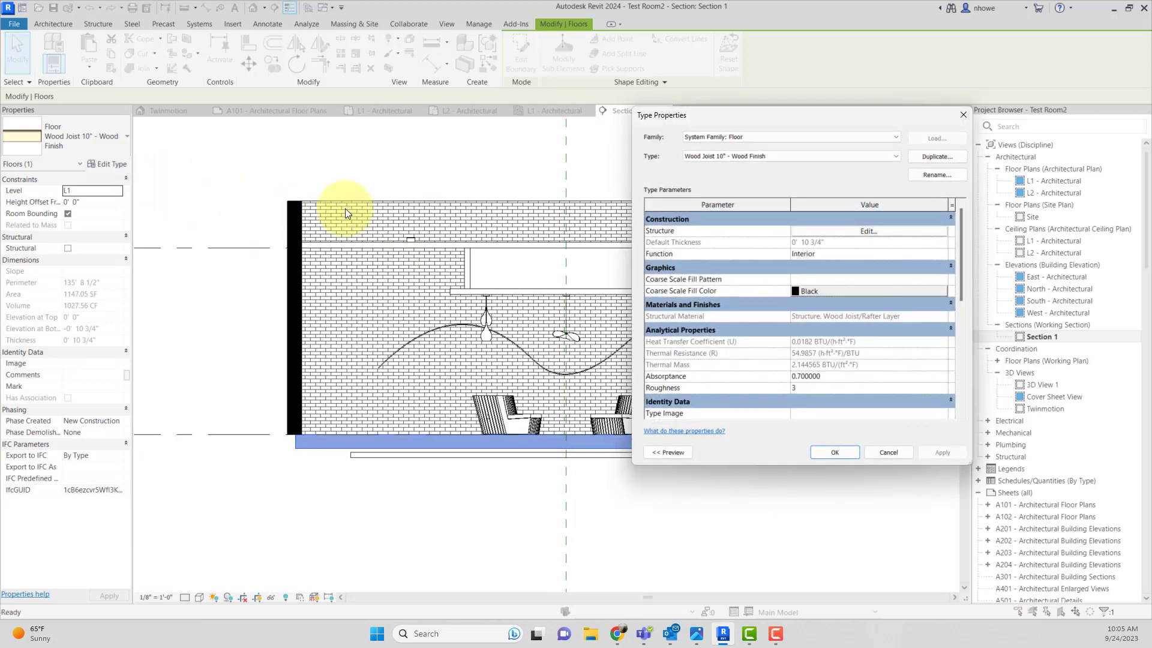
left_click(835, 278)
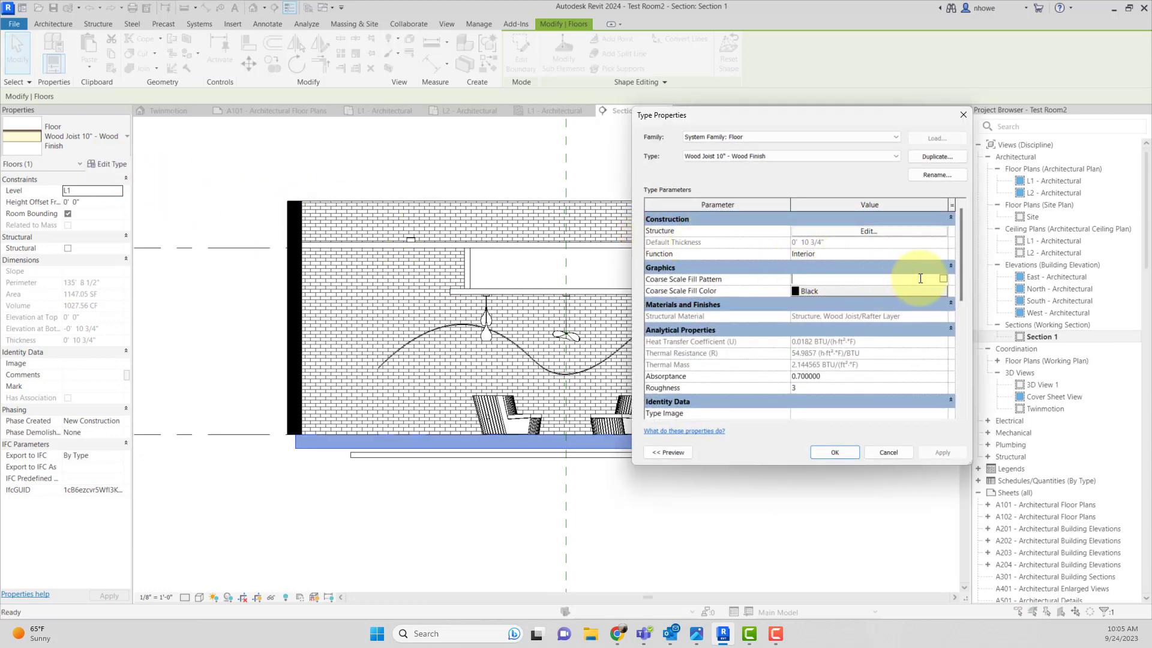
left_click(939, 279)
left_click(408, 240)
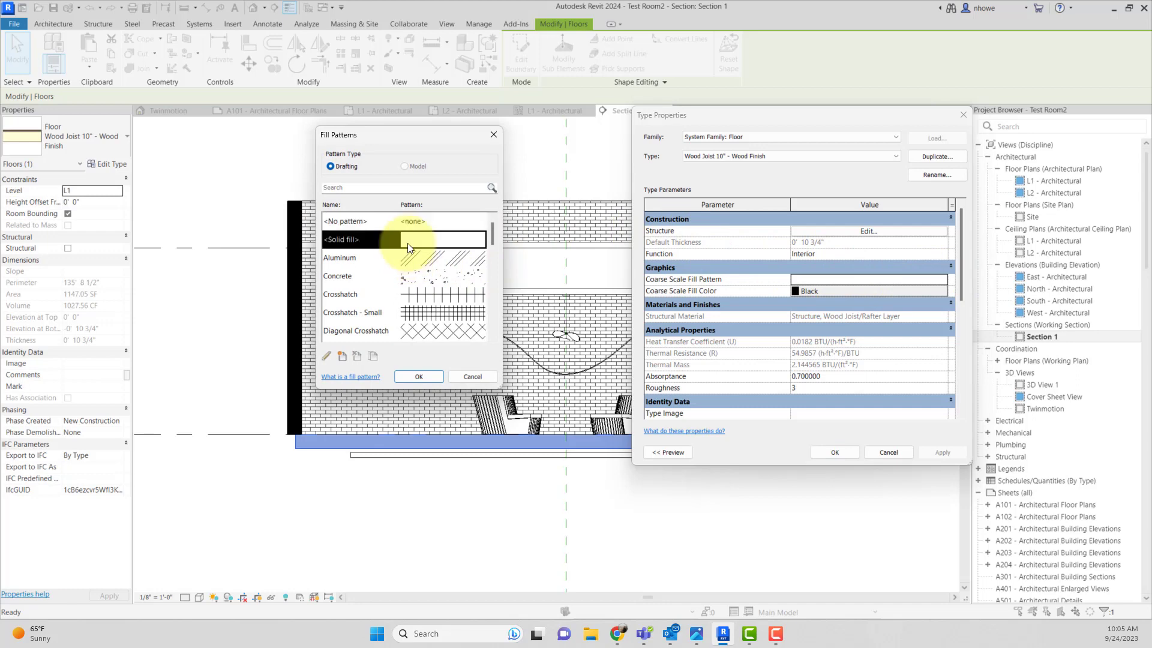
left_click(419, 375)
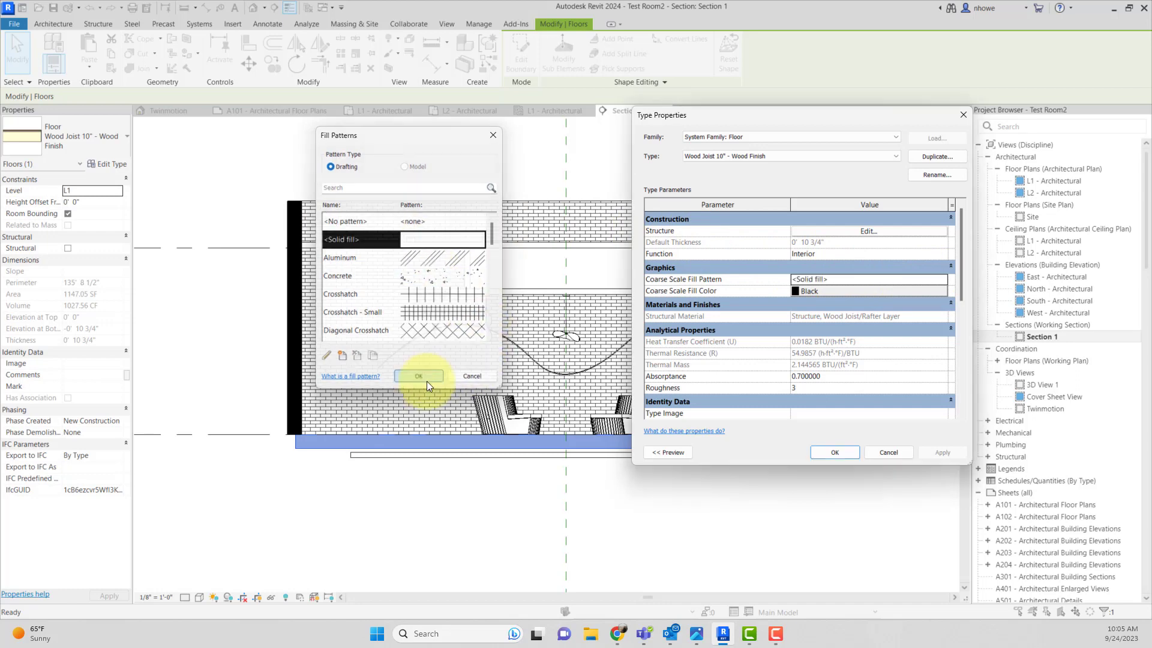
left_click(850, 278)
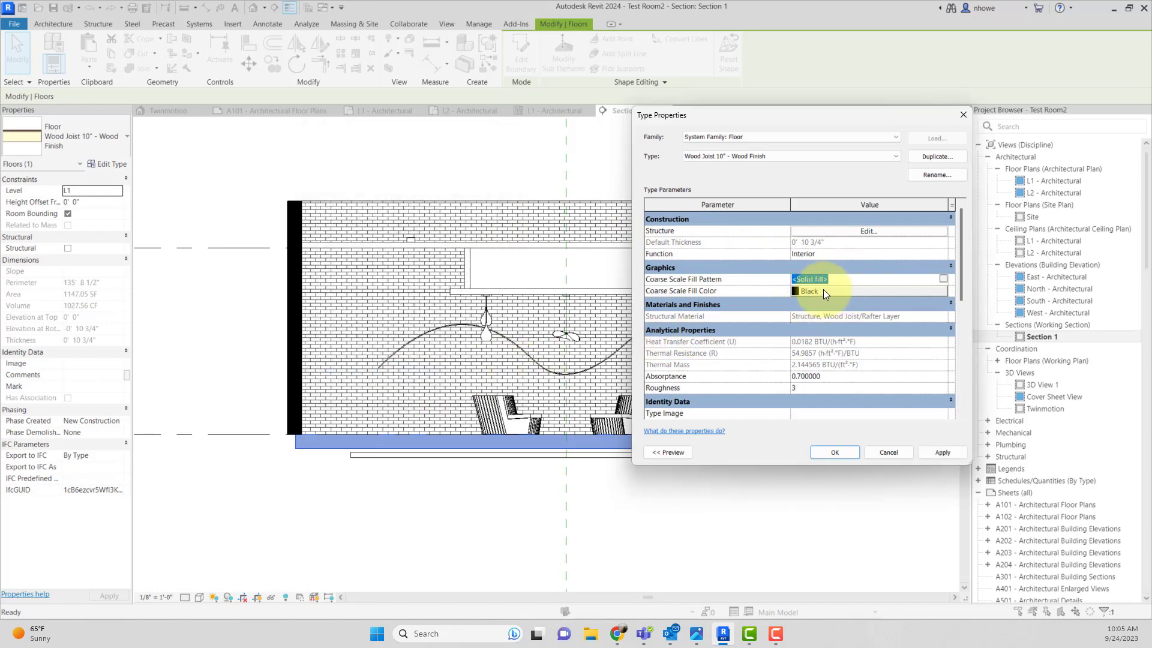
left_click(934, 452)
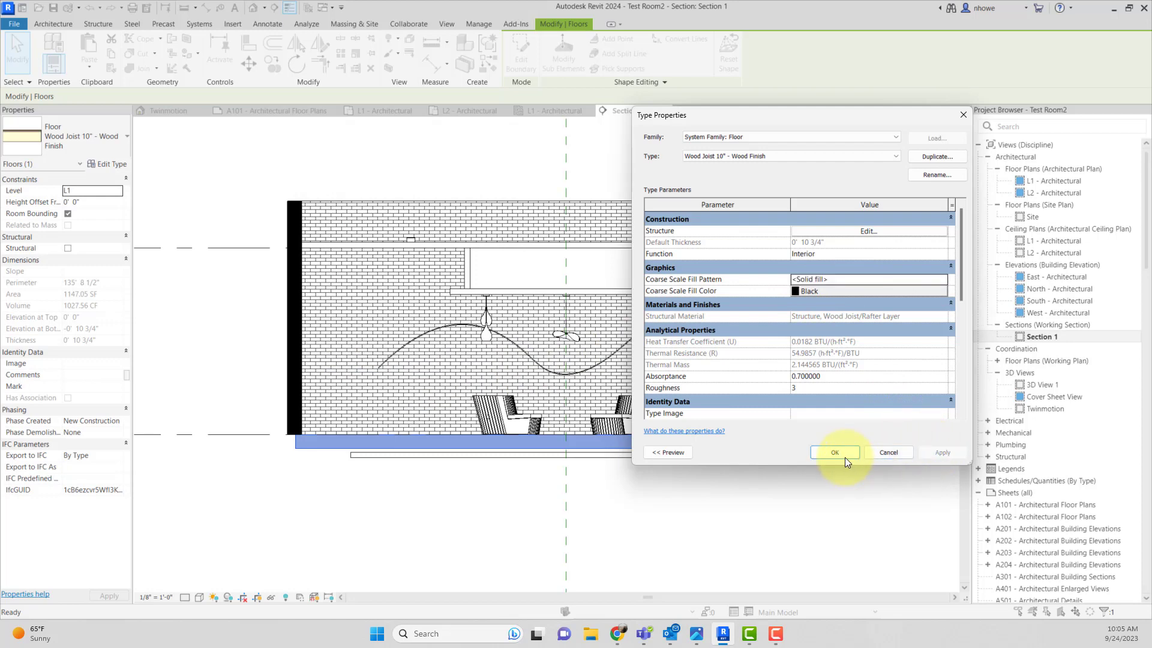
left_click(843, 456)
Delete the stray ceiling beneath the floor in the section
left_click(833, 494)
left_click(794, 458)
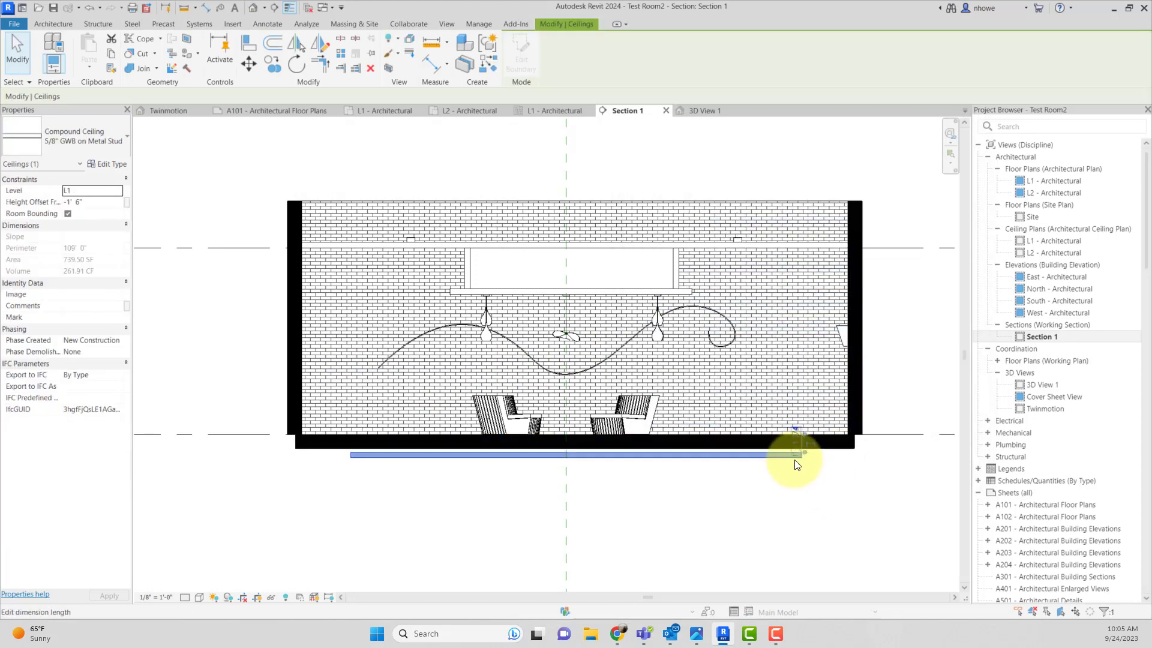
key("Delete")
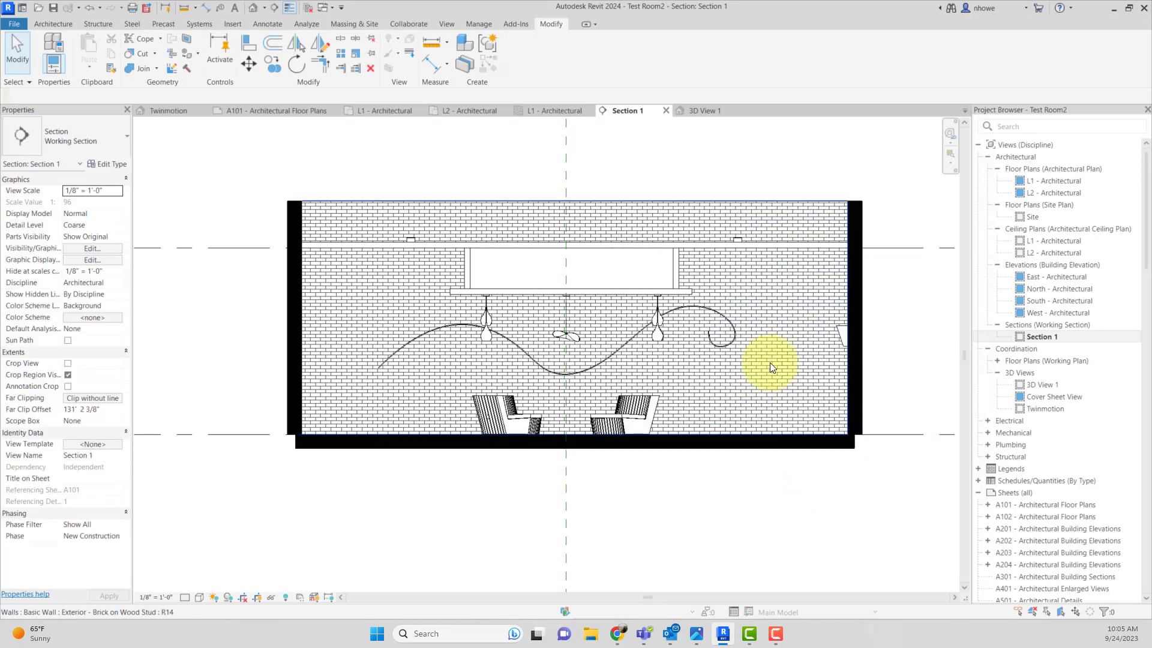
Set the coarse scale fill pattern of the 5/8" GWB on Metal Stud ceiling type to Solid fill and apply it
left_click(768, 240)
left_click(108, 164)
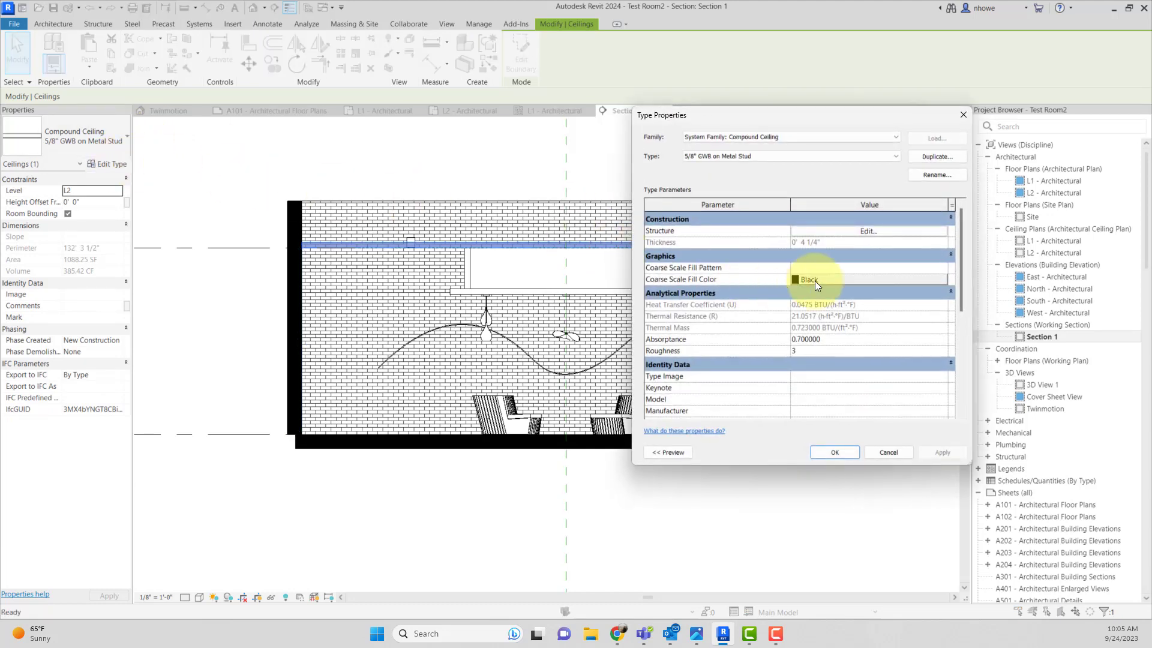
left_click(864, 268)
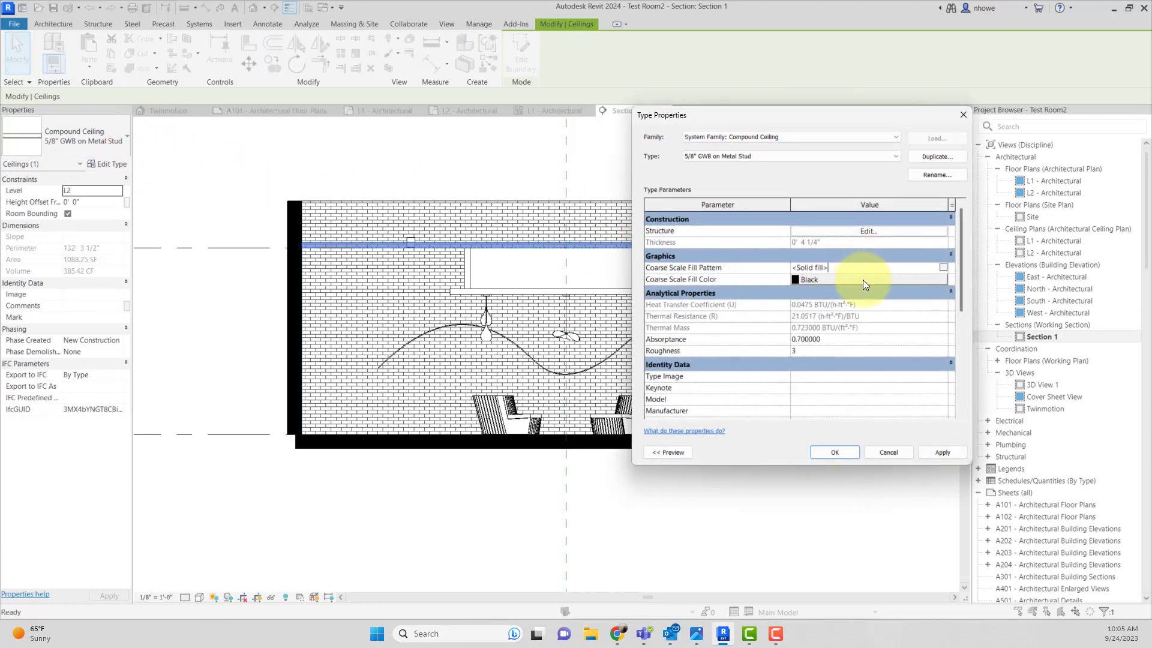
left_click(945, 454)
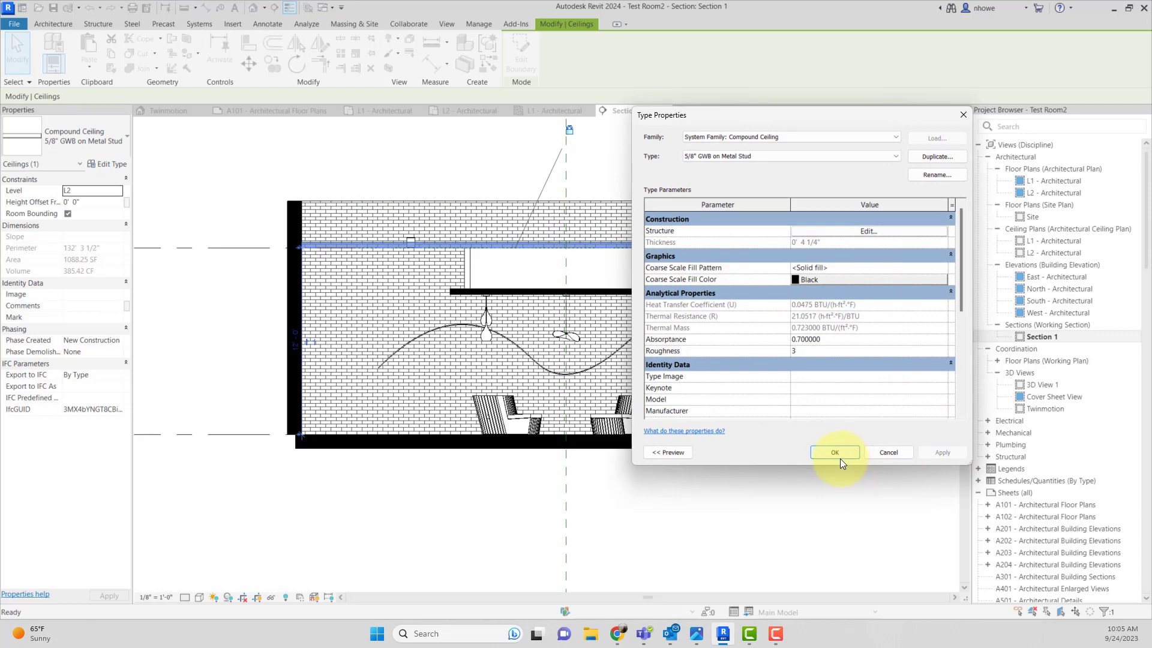
left_click(839, 457)
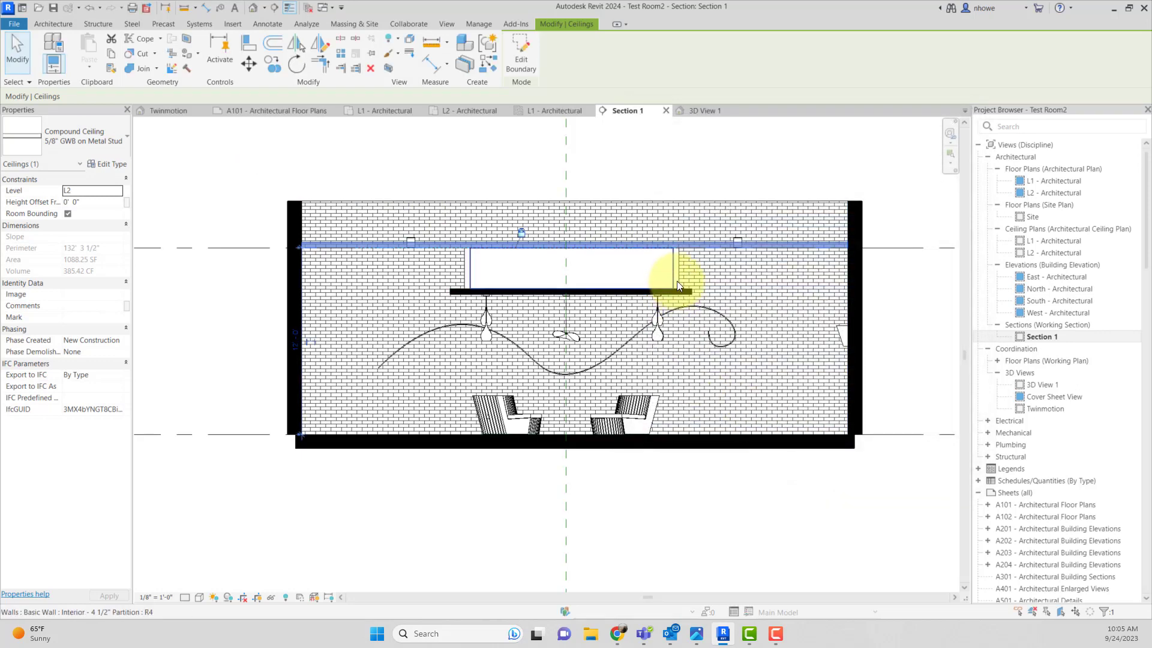
Set the coarse scale fill pattern of the Interior - 4 1/2" Partition wall type to Solid fill and clear the wall selection
left_click(678, 281)
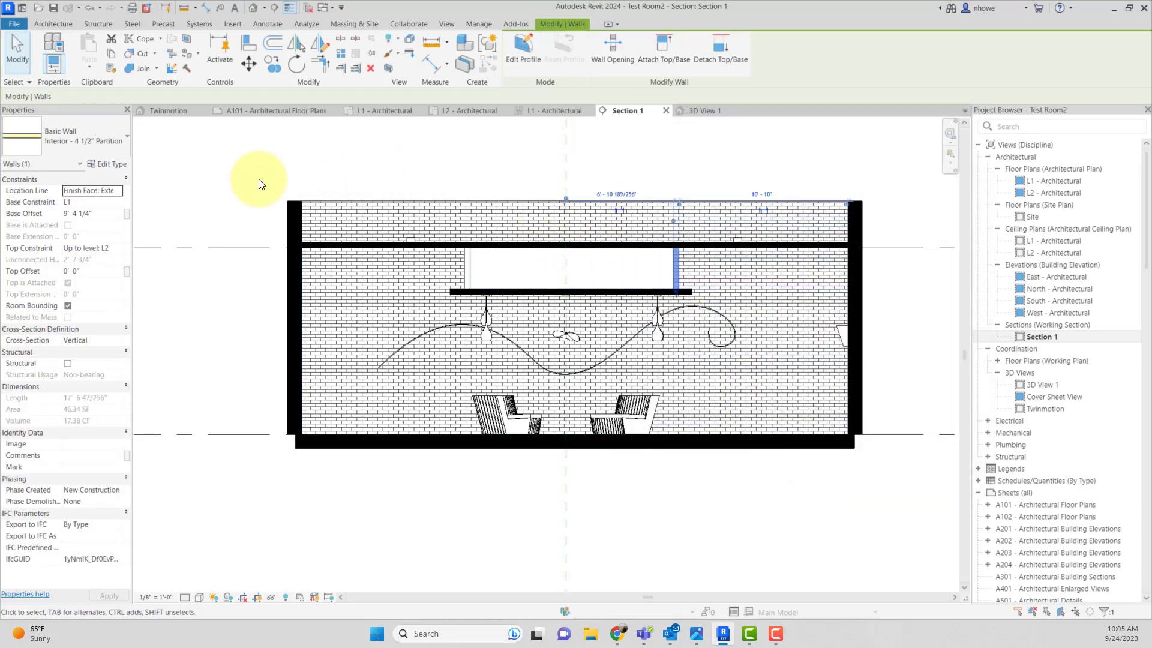
left_click(509, 274)
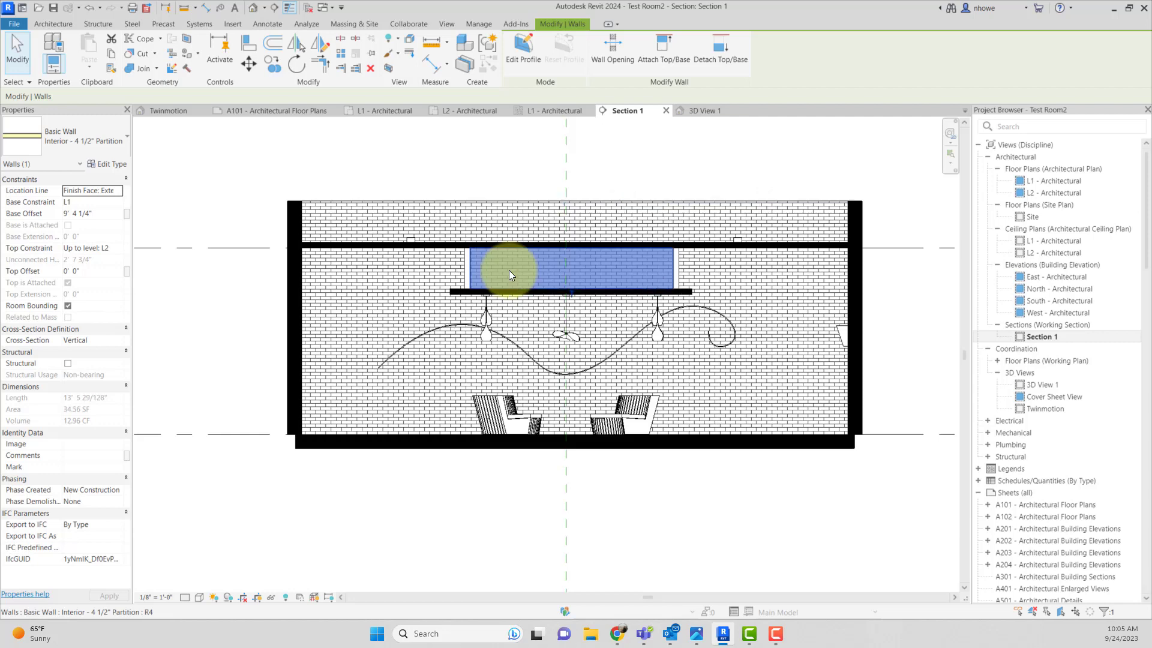
left_click(121, 164)
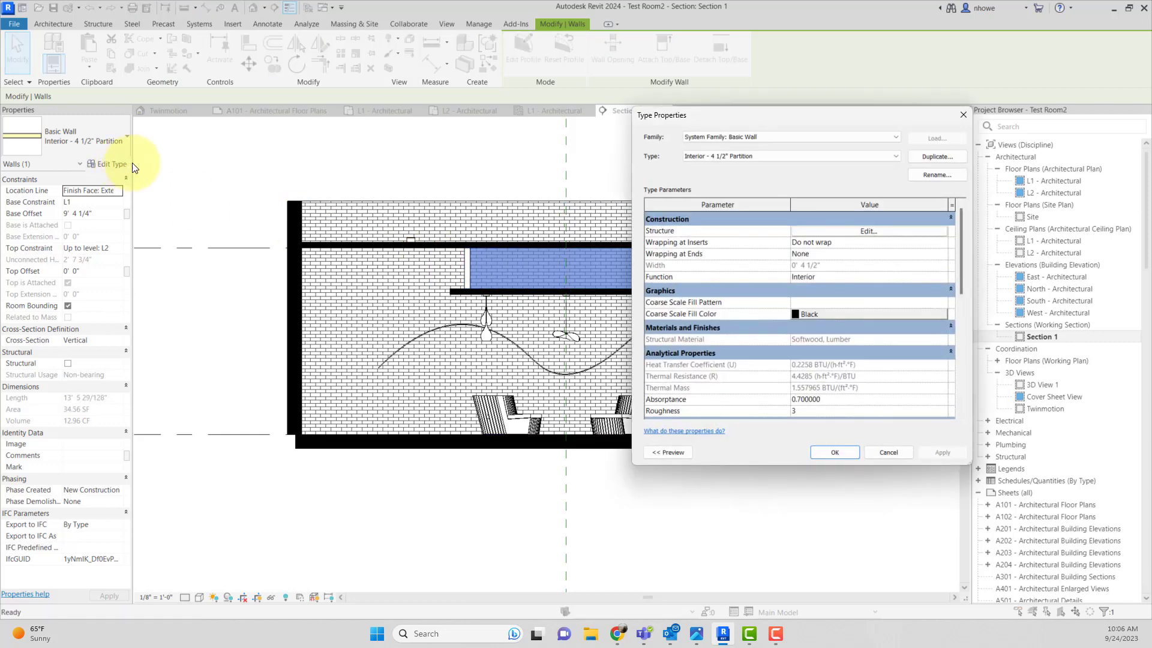
left_click(886, 302)
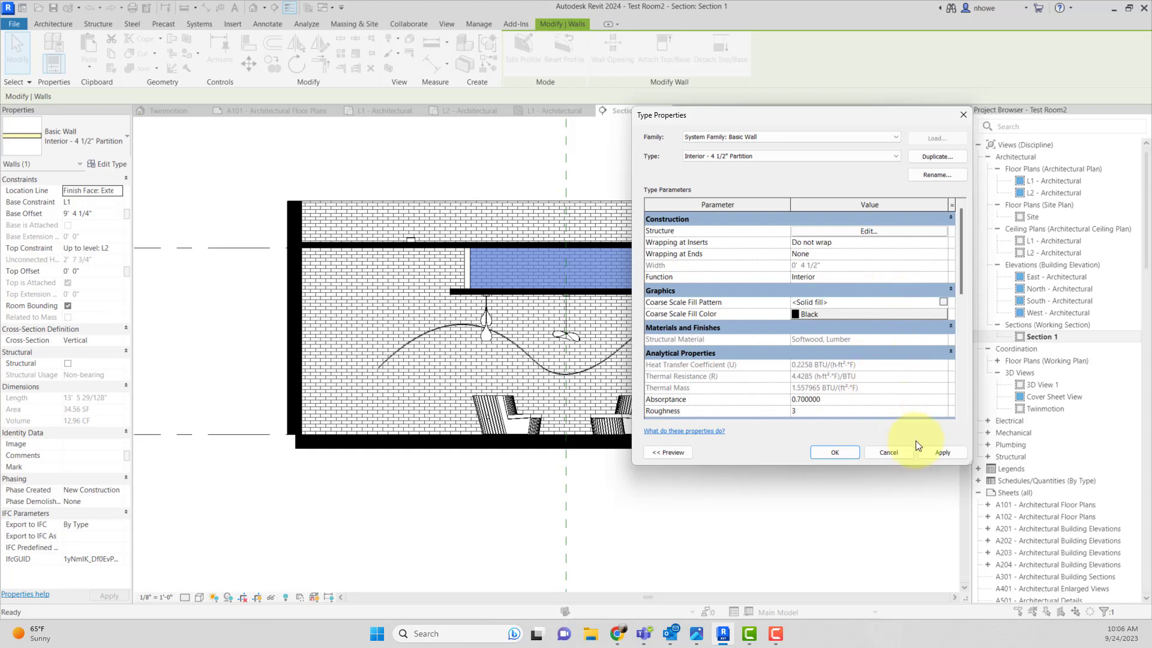
left_click(836, 453)
left_click(826, 478)
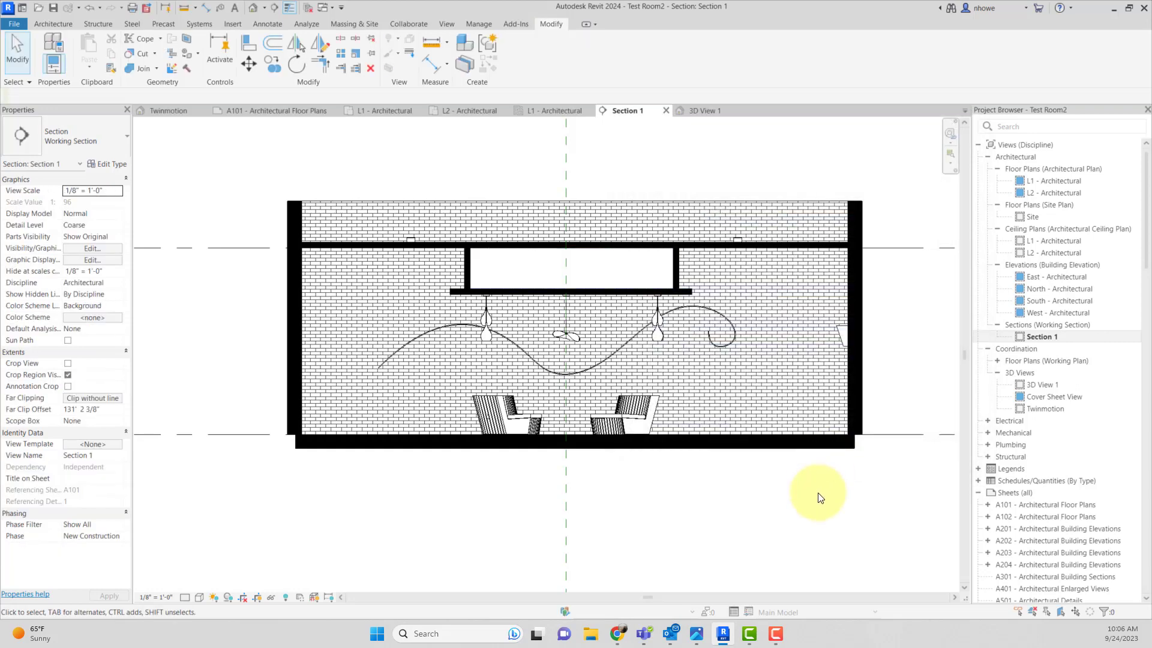
Open the boundary sketch of the L1 Wood Joist 10" - Wood Finish floor in the L1 - Architectural floor plan
left_click(857, 444)
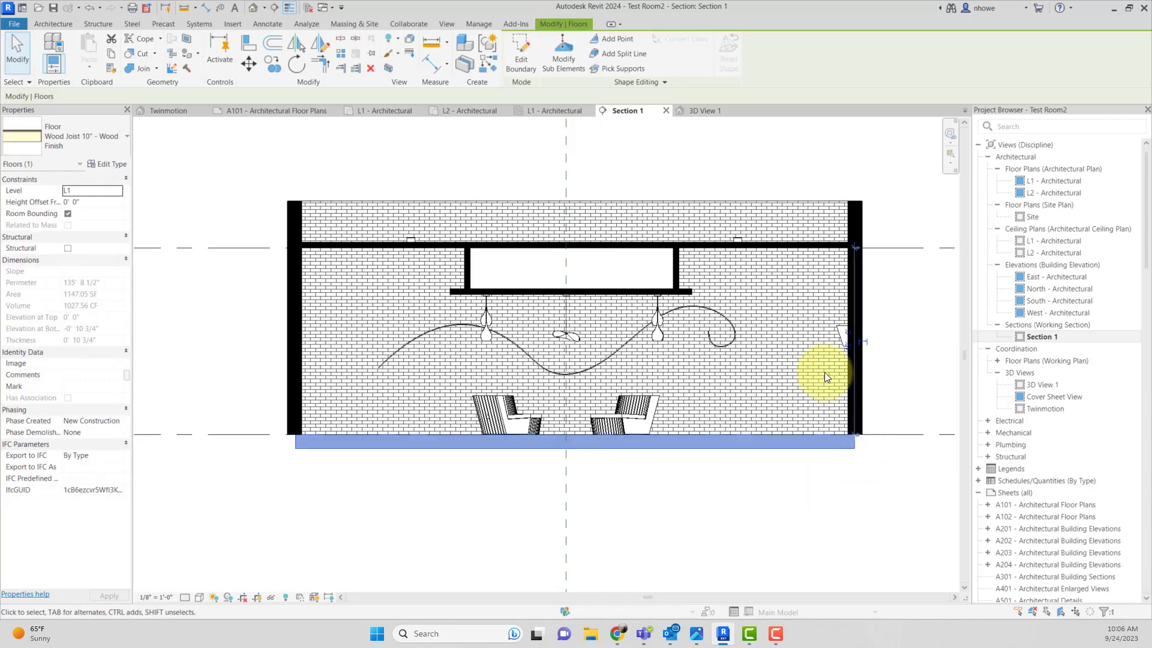
left_click(523, 64)
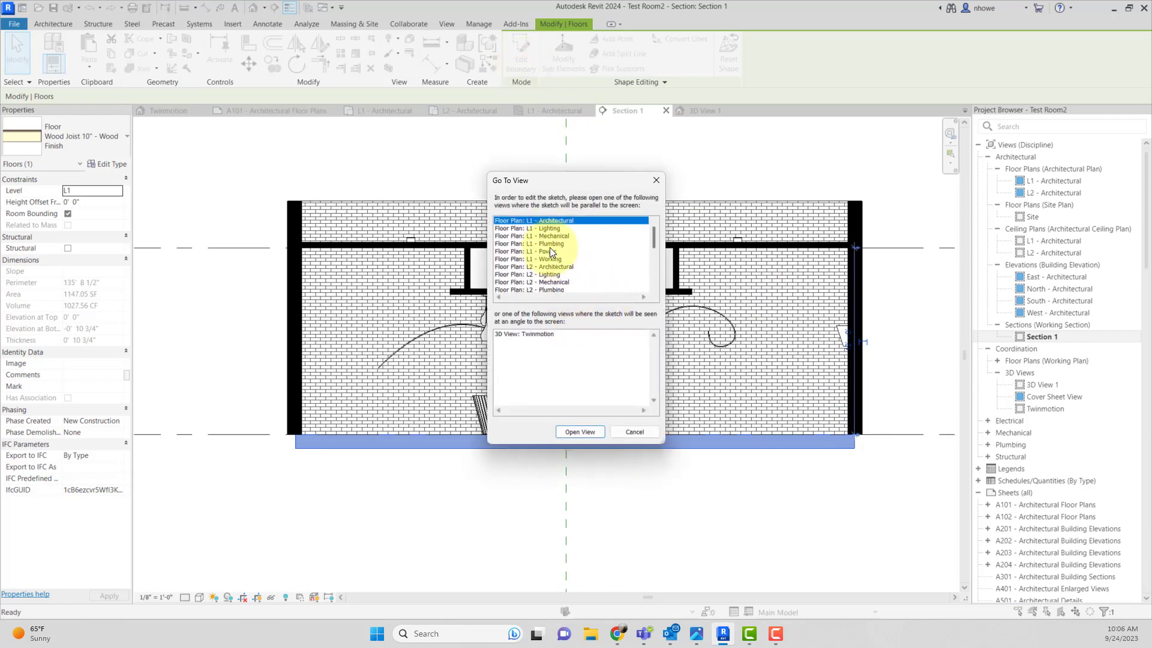
left_click(580, 432)
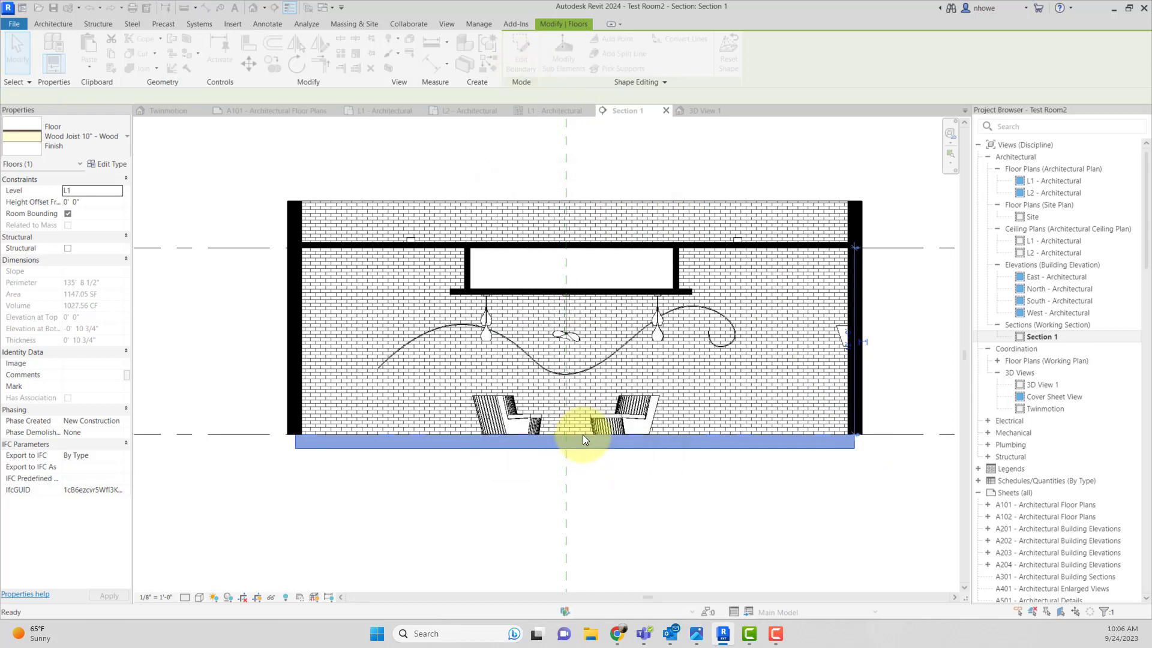
scroll(495, 398, "up", 4)
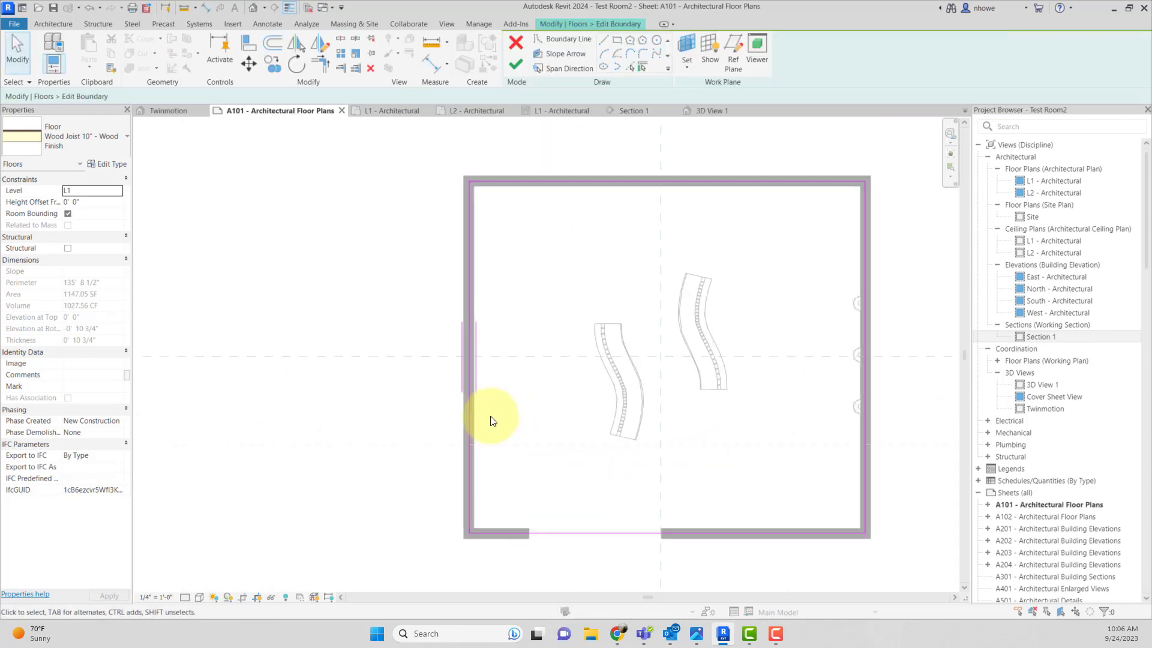
Move all four floor boundary lines out to the exterior wall faces, finish the sketch, and return to the Section 1 view
left_click(453, 420)
left_click_drag(444, 419, 463, 422)
mouse_move(572, 182)
left_mouse_down()
mouse_move(577, 162)
mouse_move(580, 180)
left_mouse_up()
left_click_drag(865, 262, 866, 291)
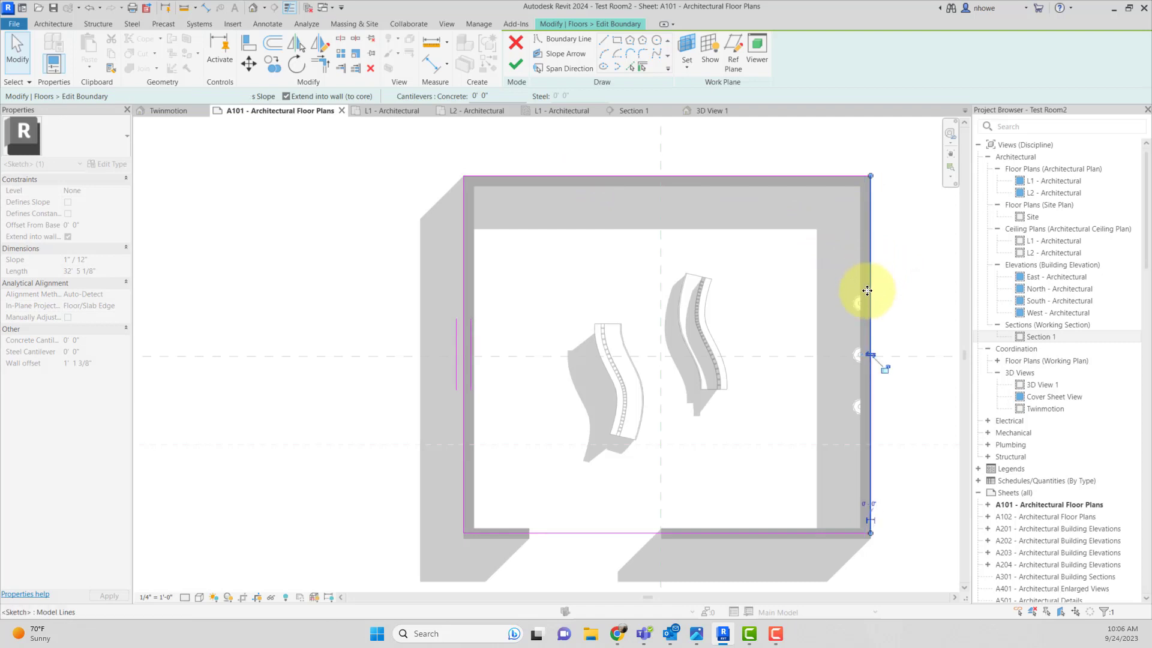
middle_click_drag(818, 424, 849, 321)
scroll(849, 322, "up", 2)
left_click_drag(789, 424, 787, 429)
scroll(787, 429, "down", 2)
scroll(768, 384, "down", 1)
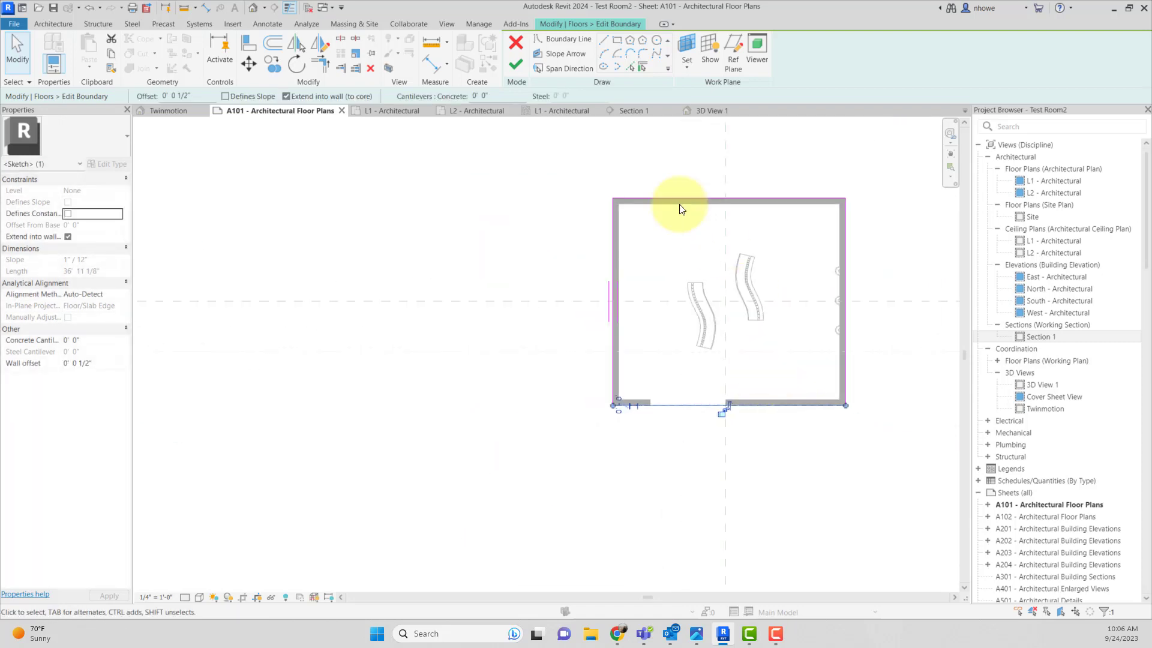
left_click(515, 64)
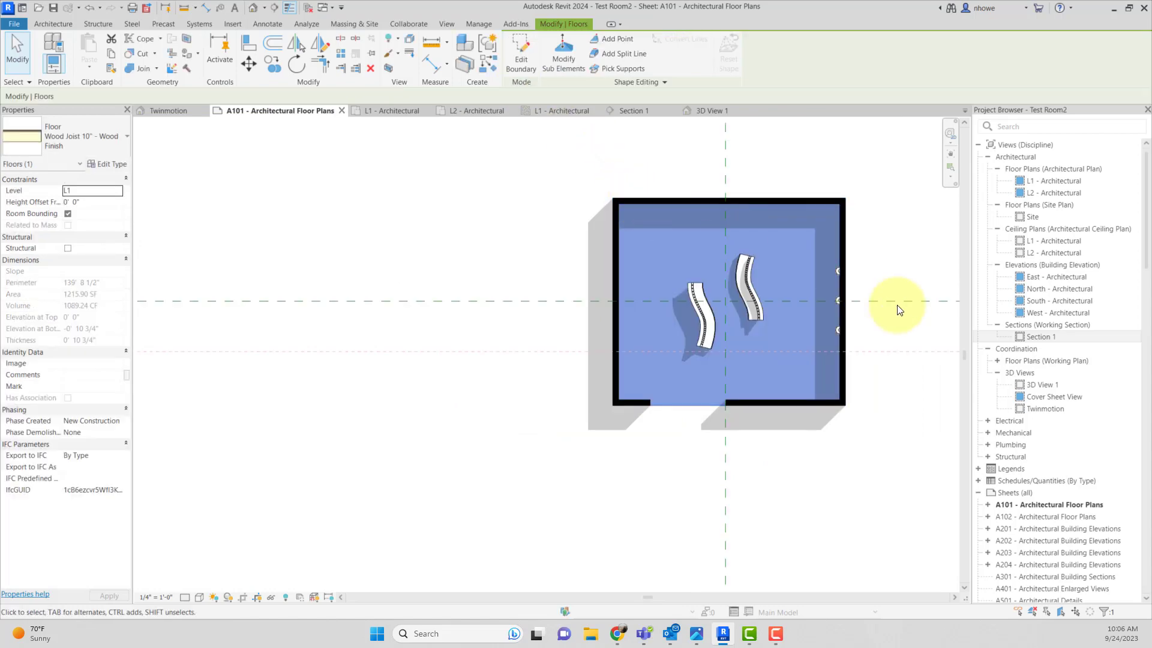
double_click(1044, 336)
left_click(912, 348)
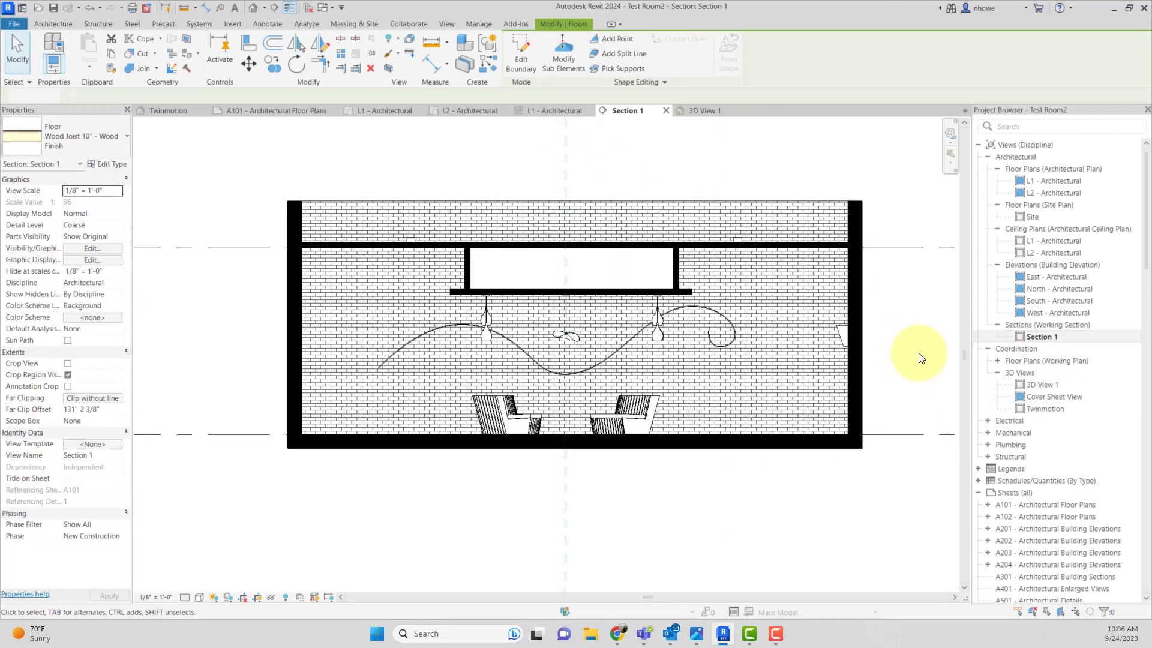
Sketch a rectangular filled region over the white void enclosed by the dropped ceiling and its two partition walls
left_click(492, 274)
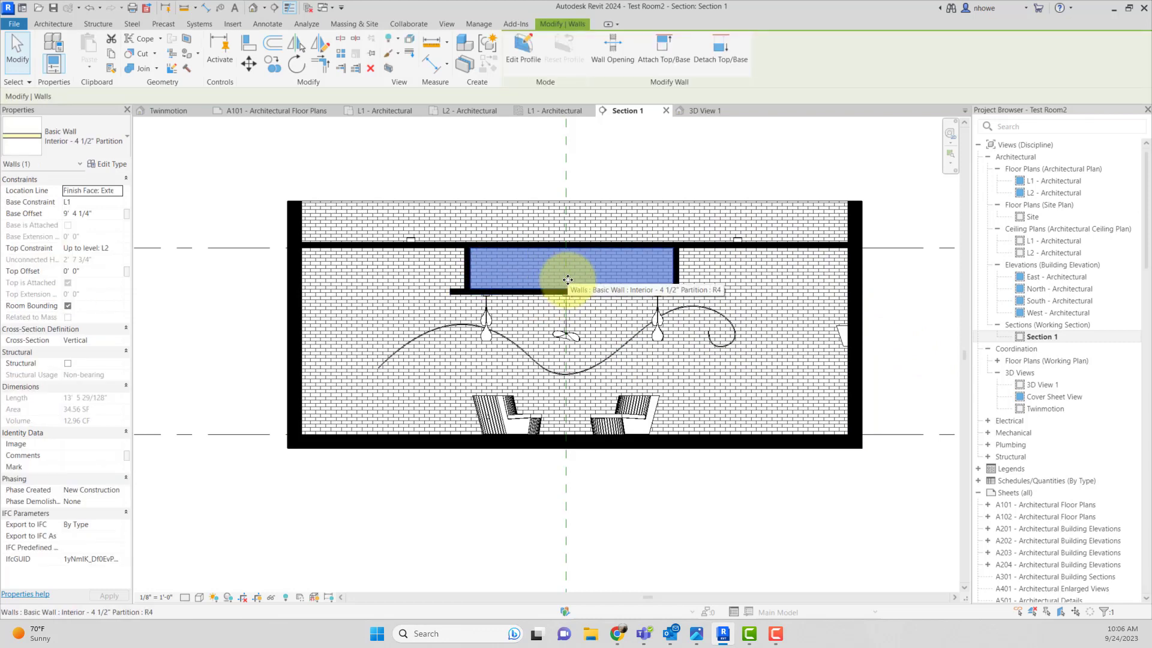
left_click(592, 476)
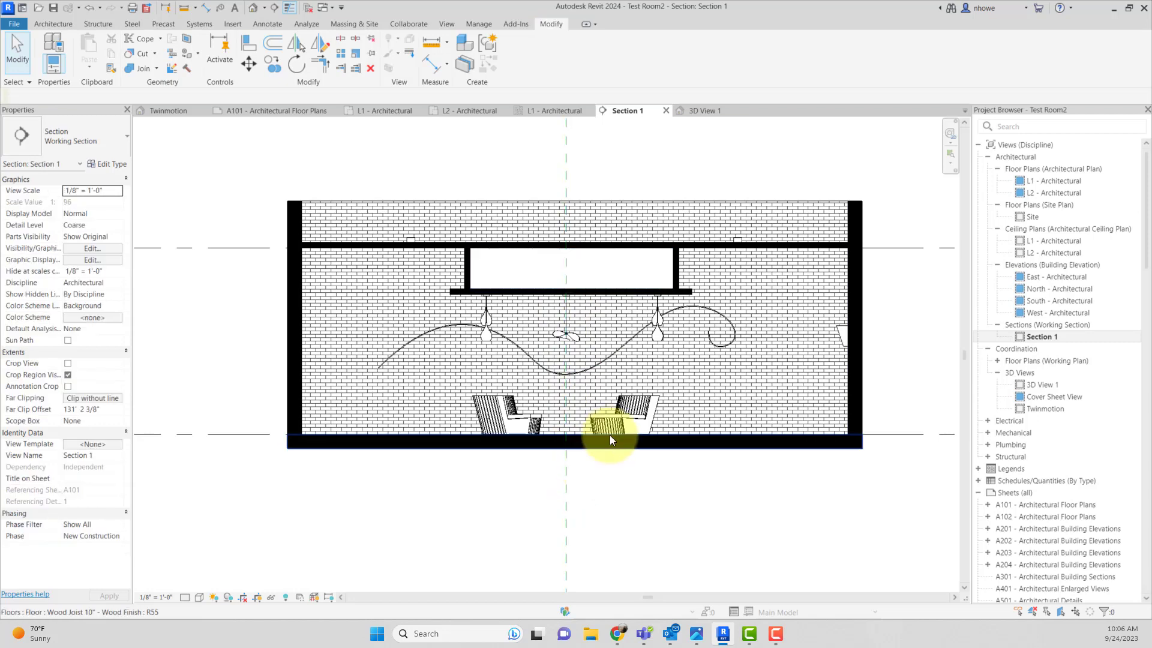
left_click(265, 23)
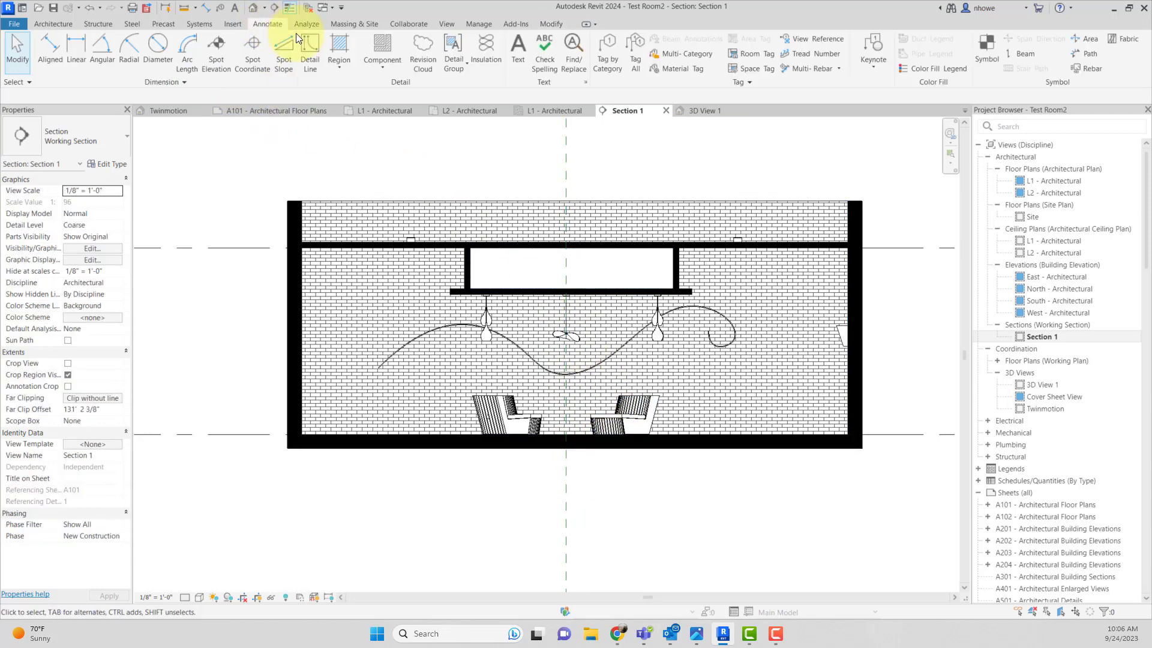
left_click(346, 63)
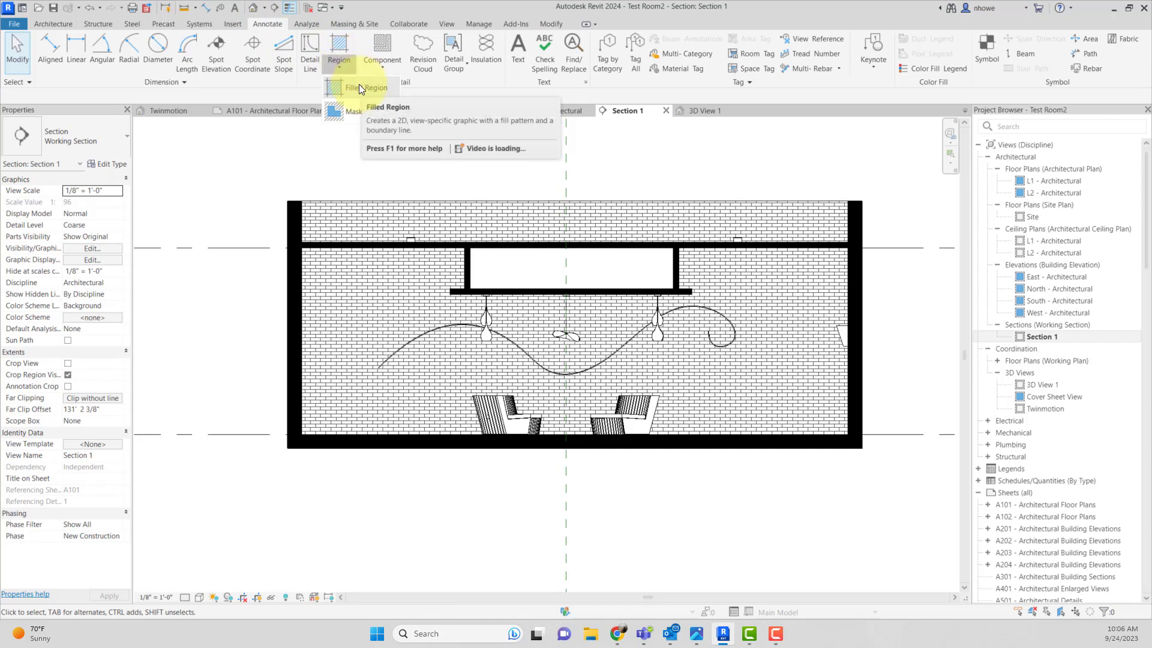
left_click(360, 88)
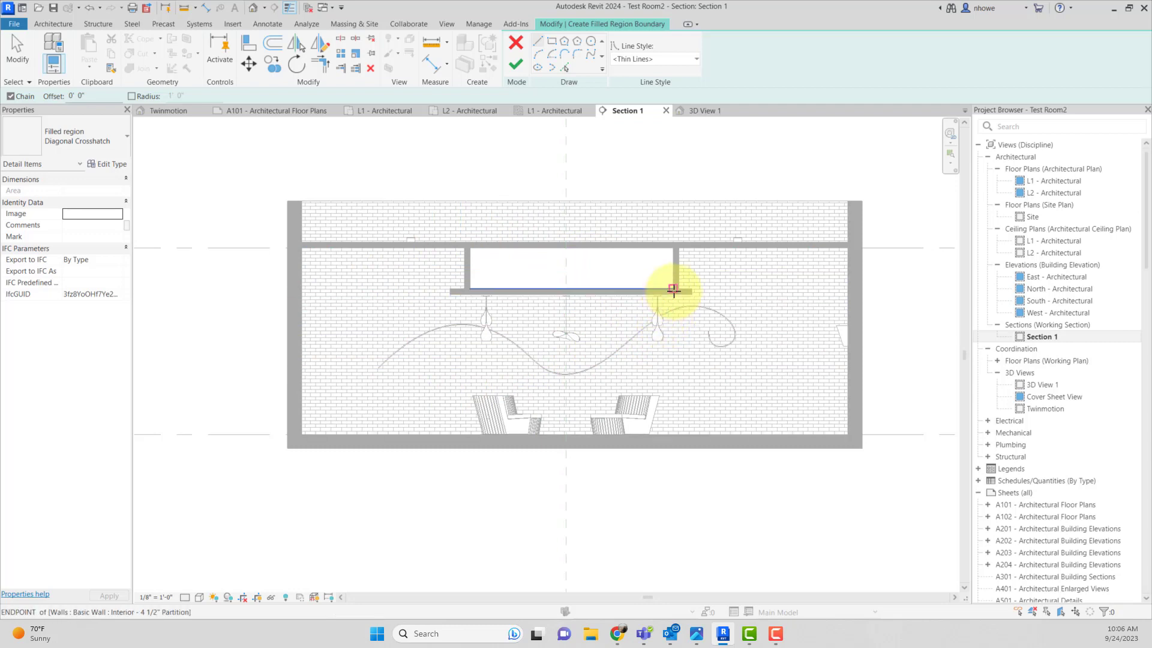
left_click(551, 41)
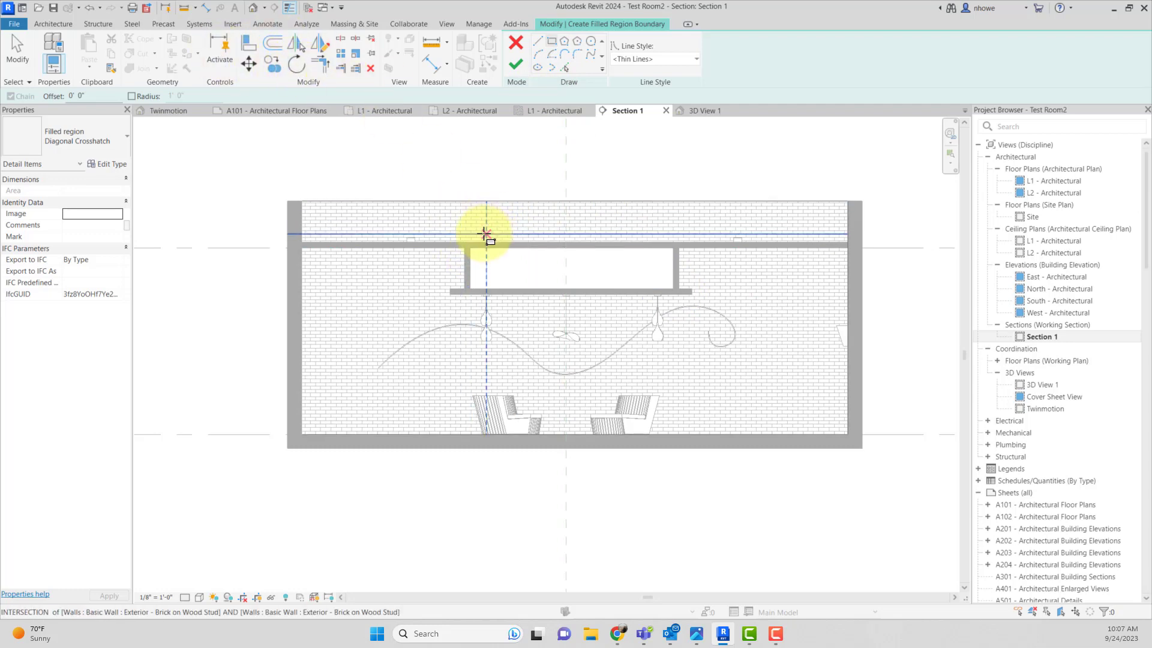
left_click(468, 247)
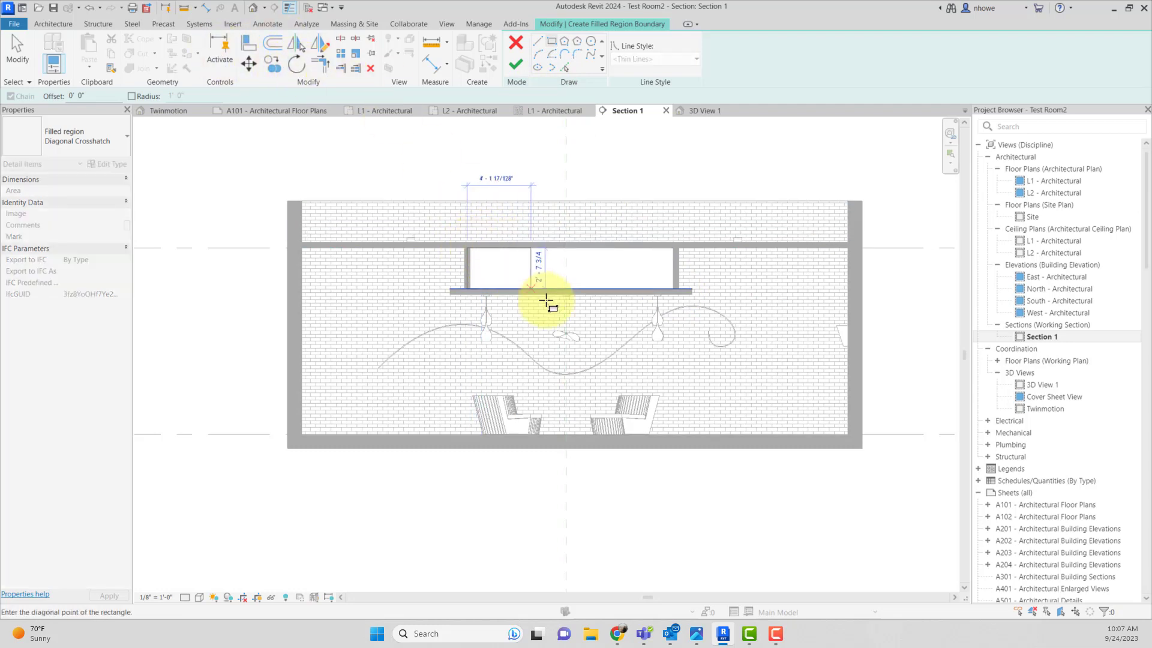
left_click(675, 289)
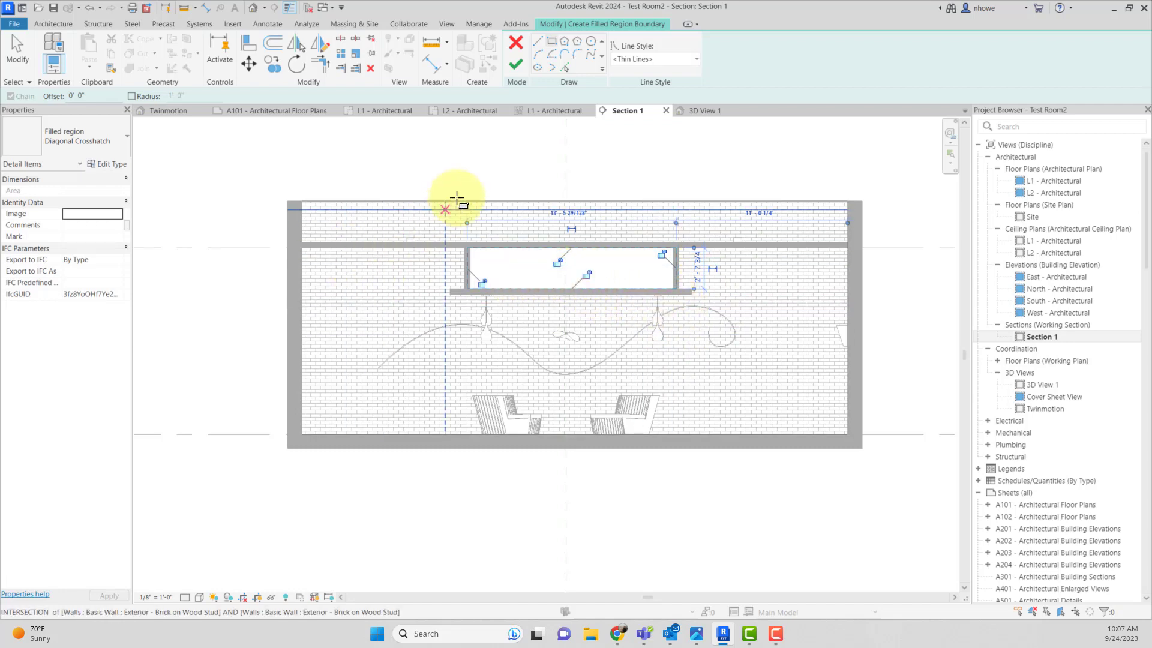
Set the filled region type to Solid Black
left_click(118, 148)
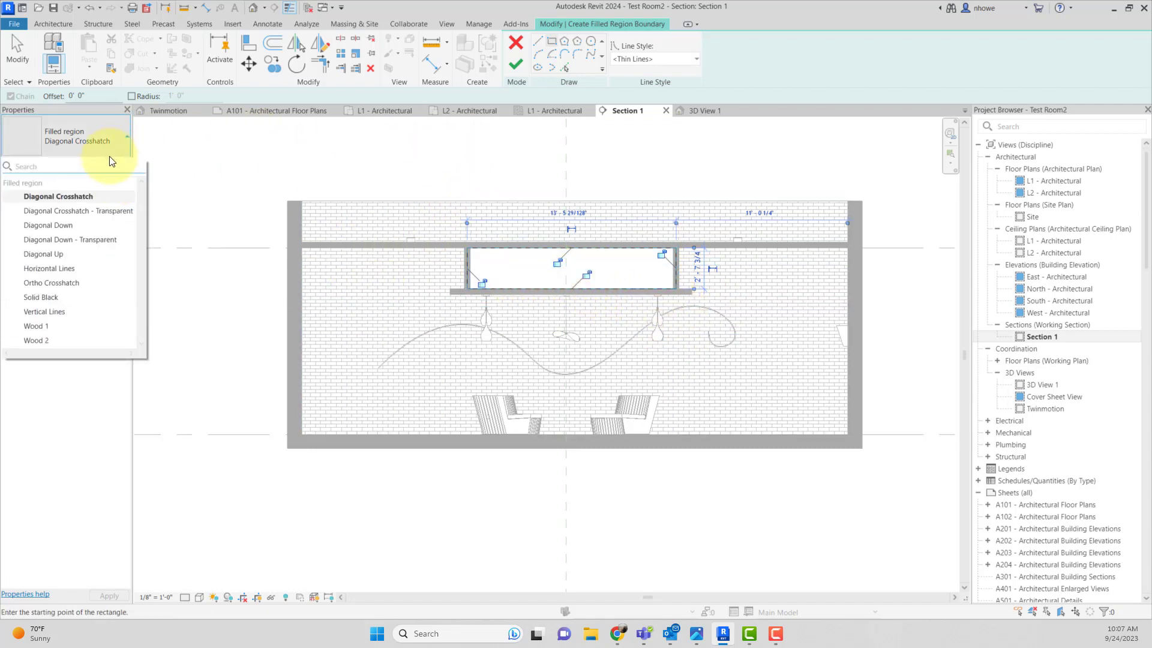
left_click(66, 297)
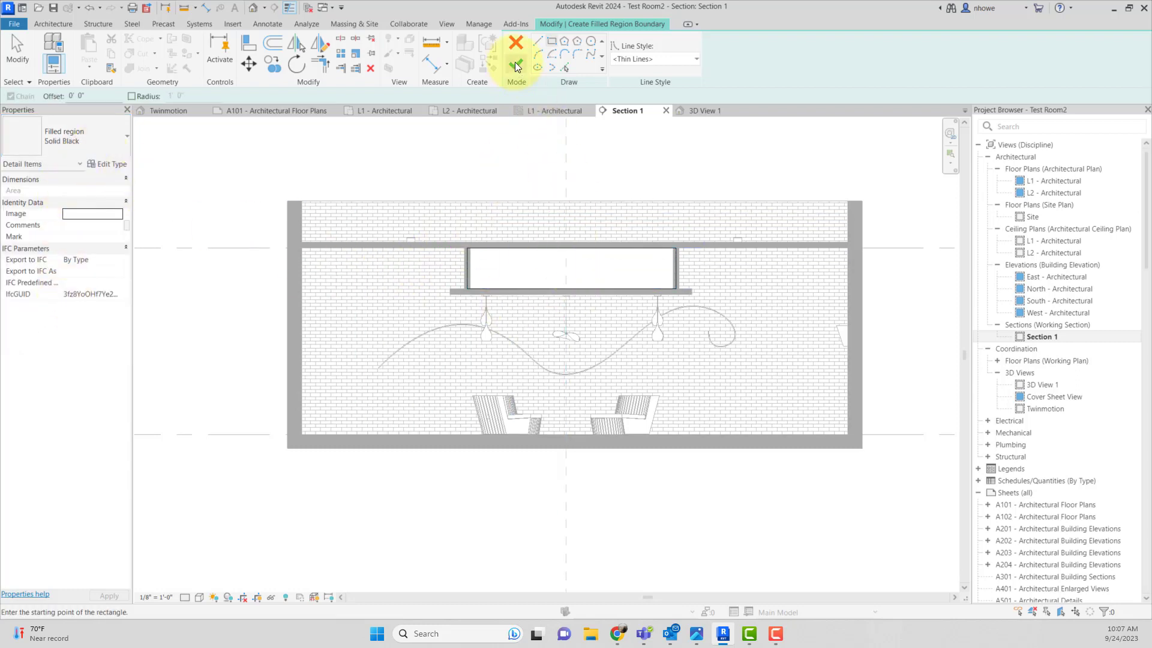
left_click(675, 246)
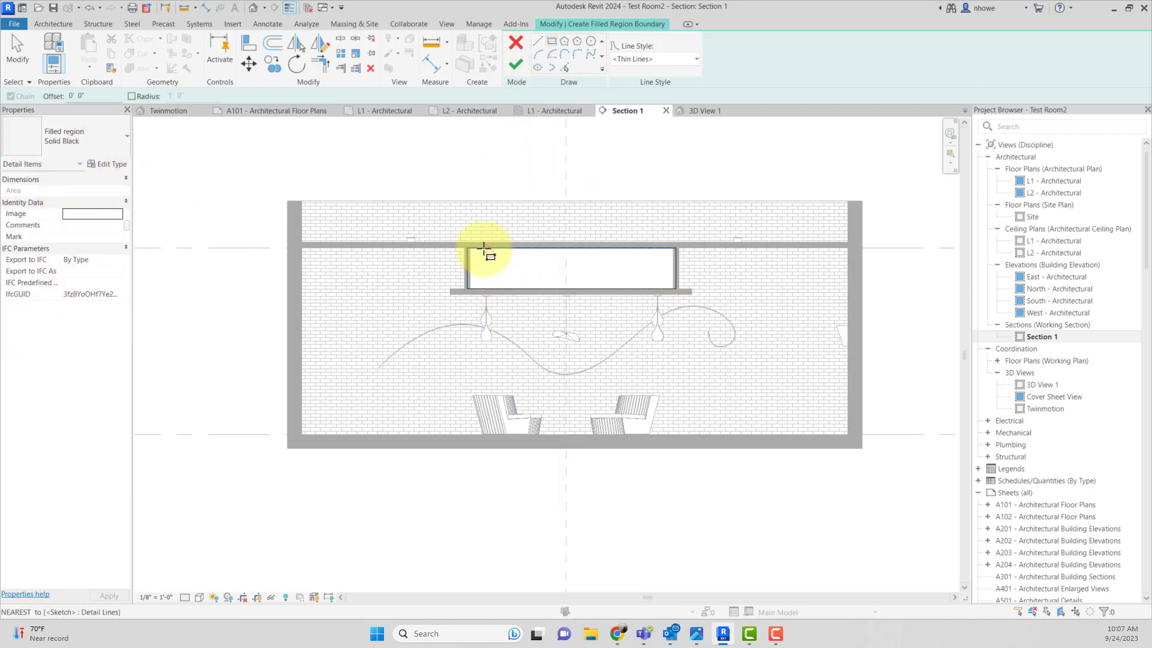
left_click(472, 247)
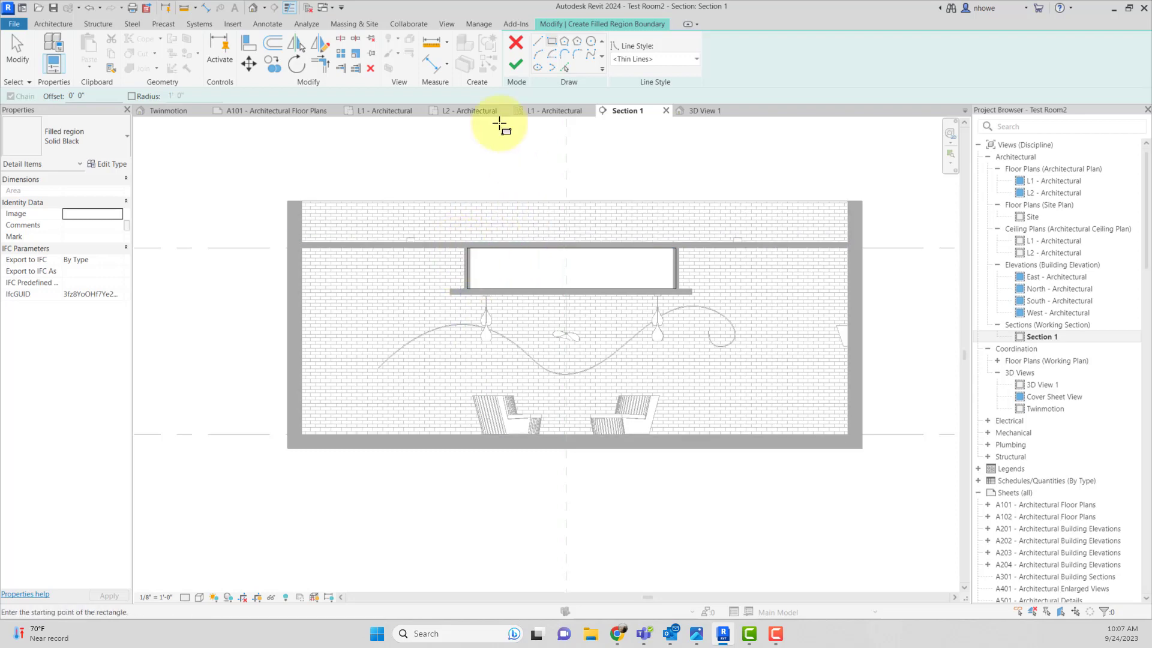
Finish the filled region and save the project
left_click(516, 65)
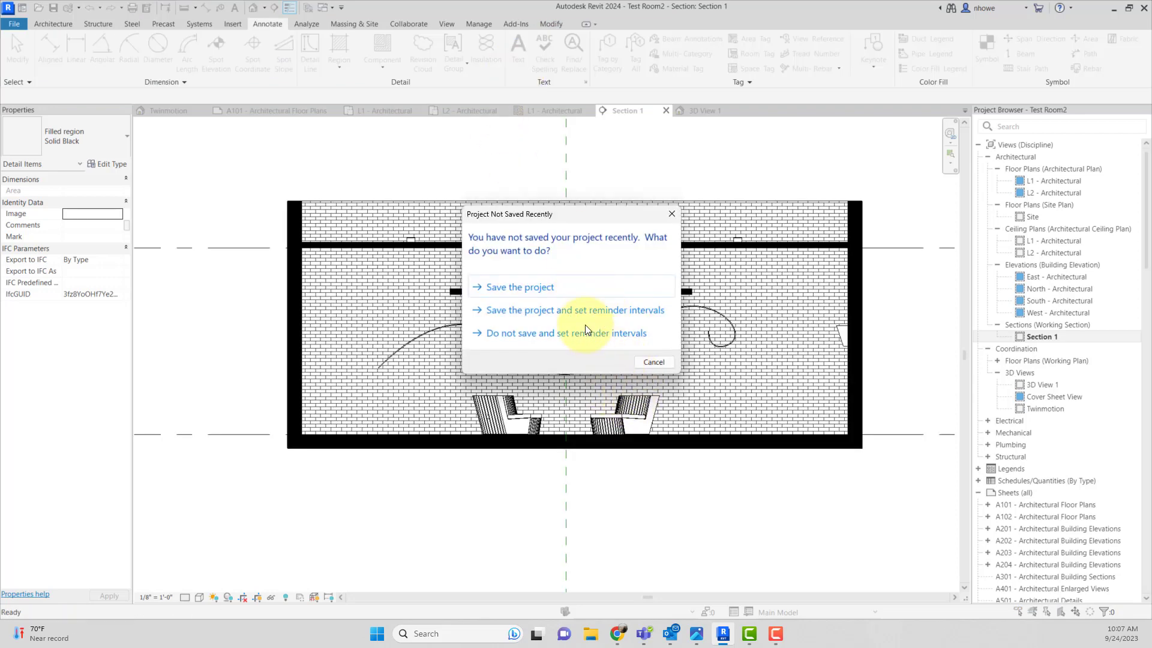
left_click(555, 291)
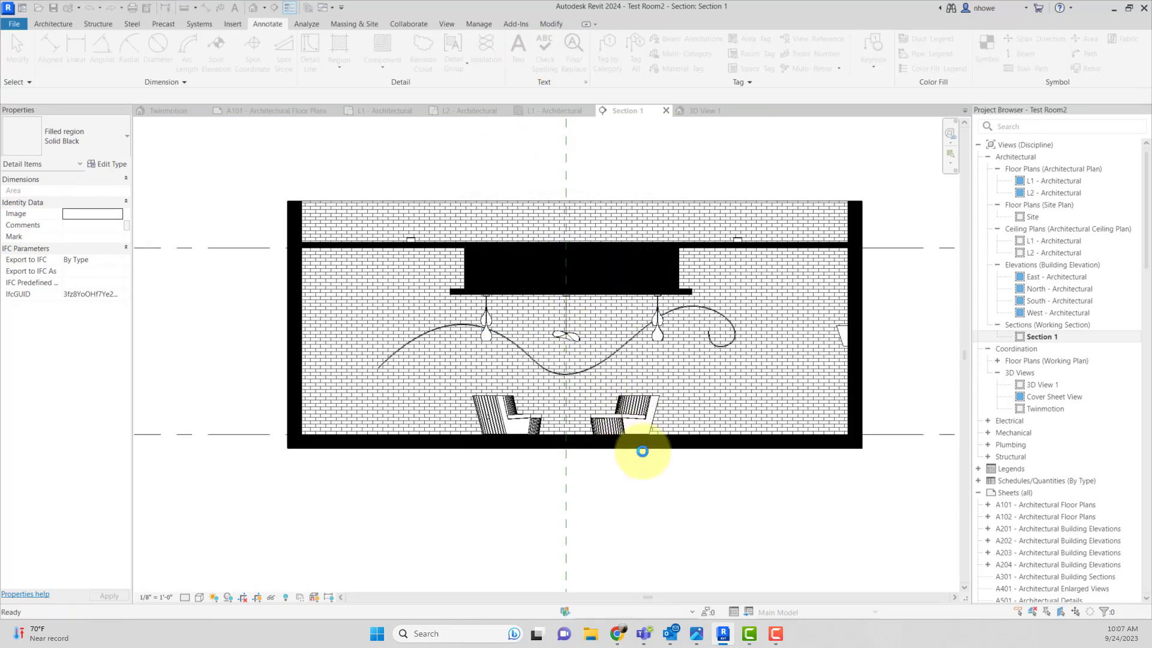
left_click(670, 501)
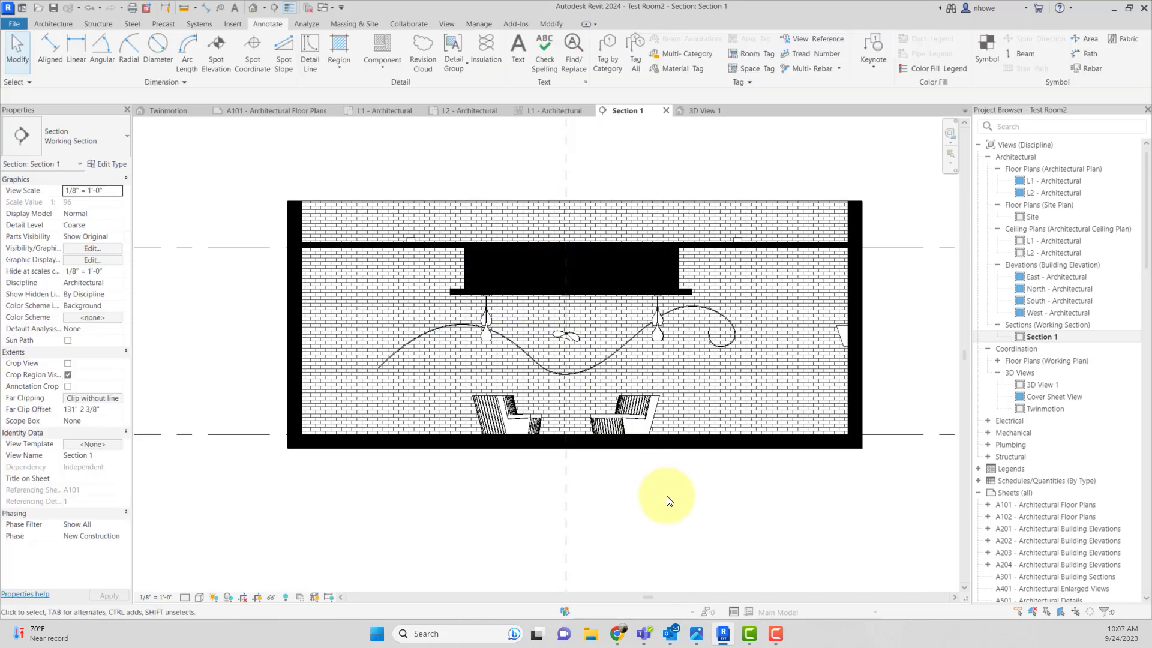
Set the foreground surface pattern color of the back wall's Brick, Common material to gray RGB 128 128 128 and confirm the wall structure
middle_click_drag(671, 494, 649, 501)
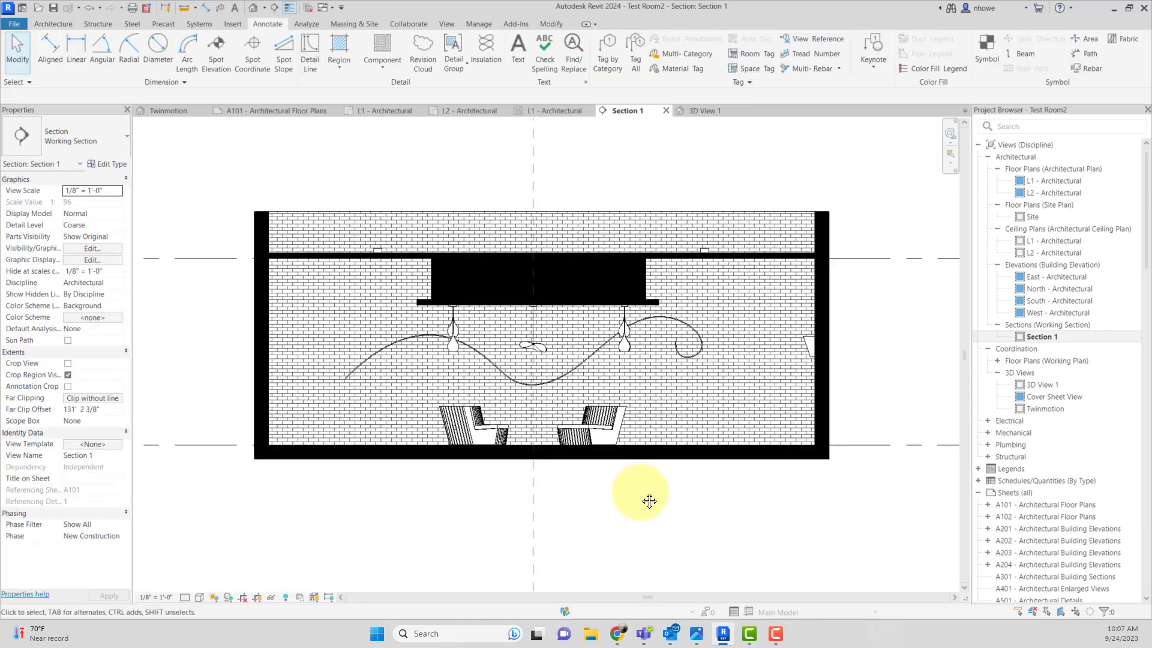
scroll(648, 497, "up", 4)
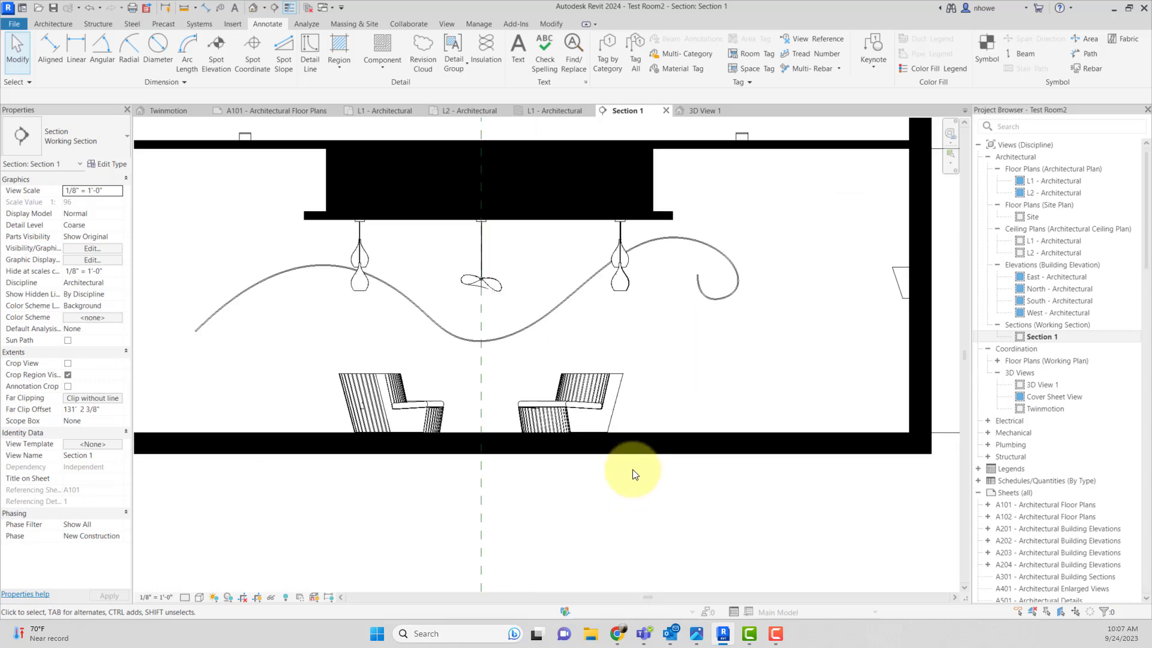
left_click(664, 409)
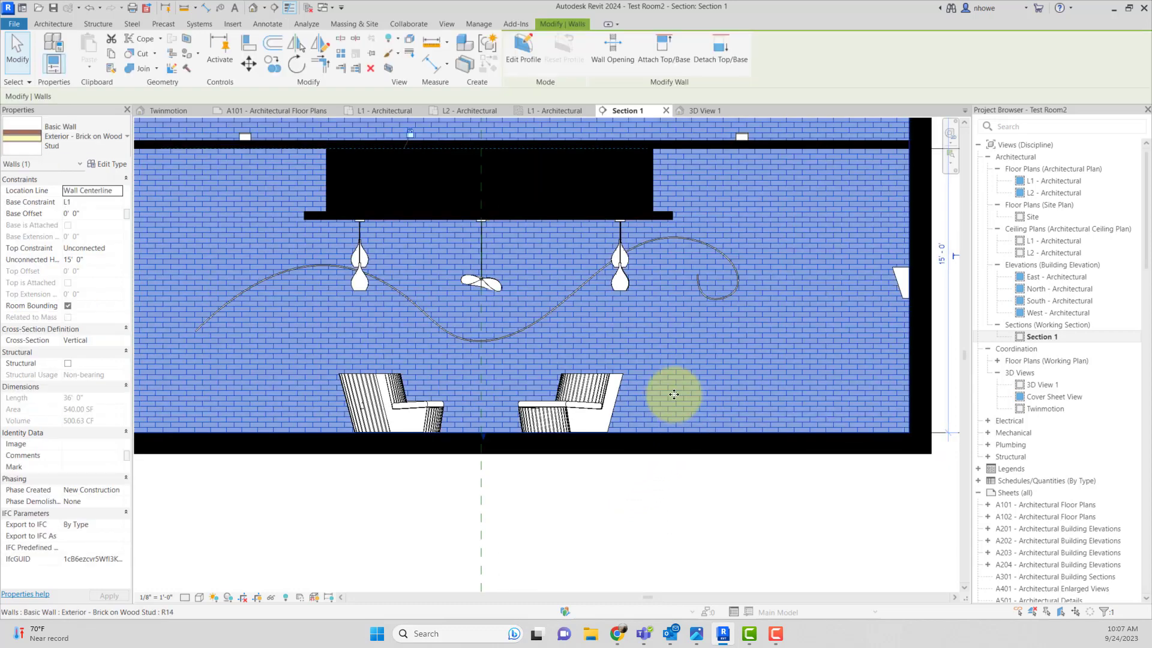
scroll(664, 409, "down", 2)
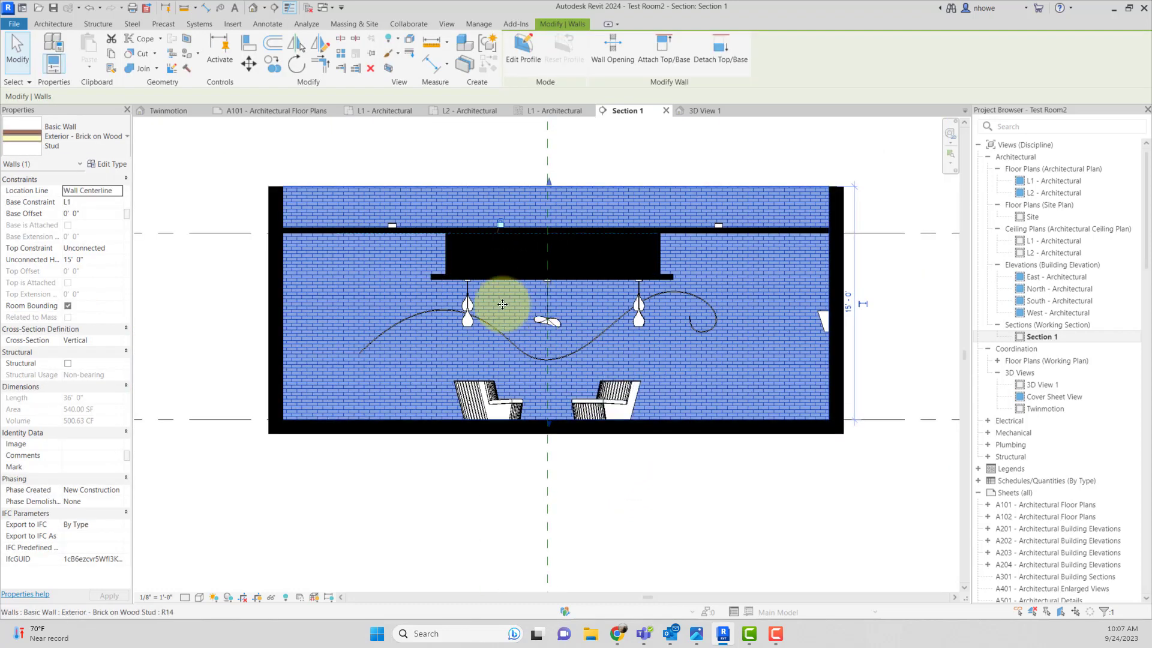
left_click(116, 168)
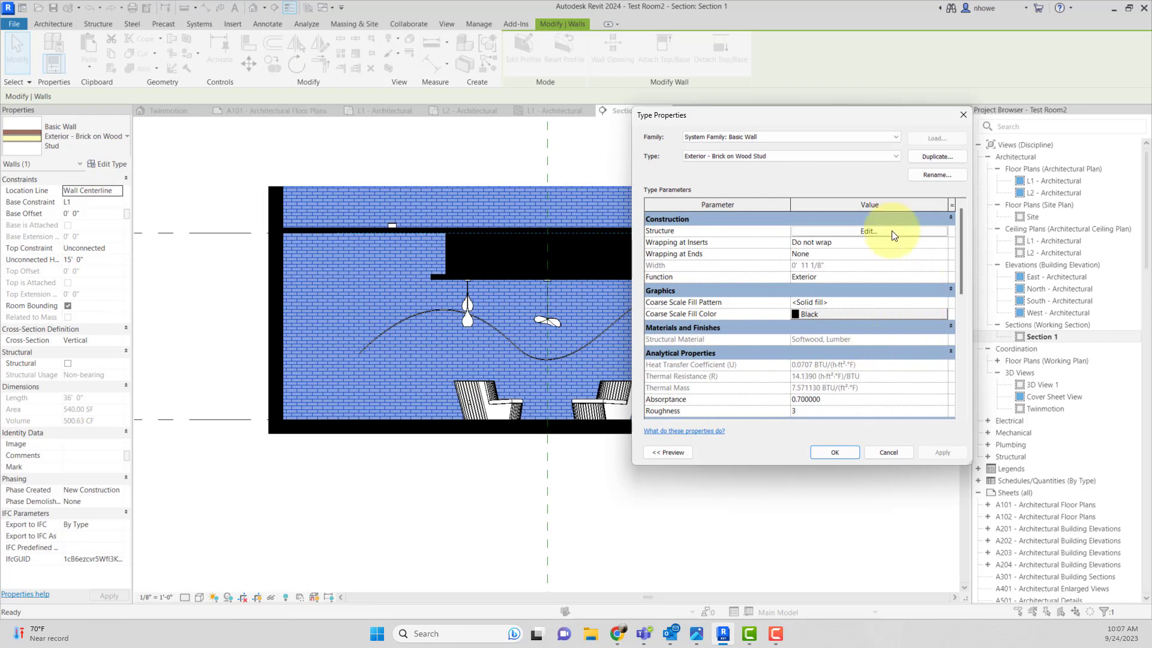
left_click(893, 234)
left_click(765, 228)
left_click(763, 228)
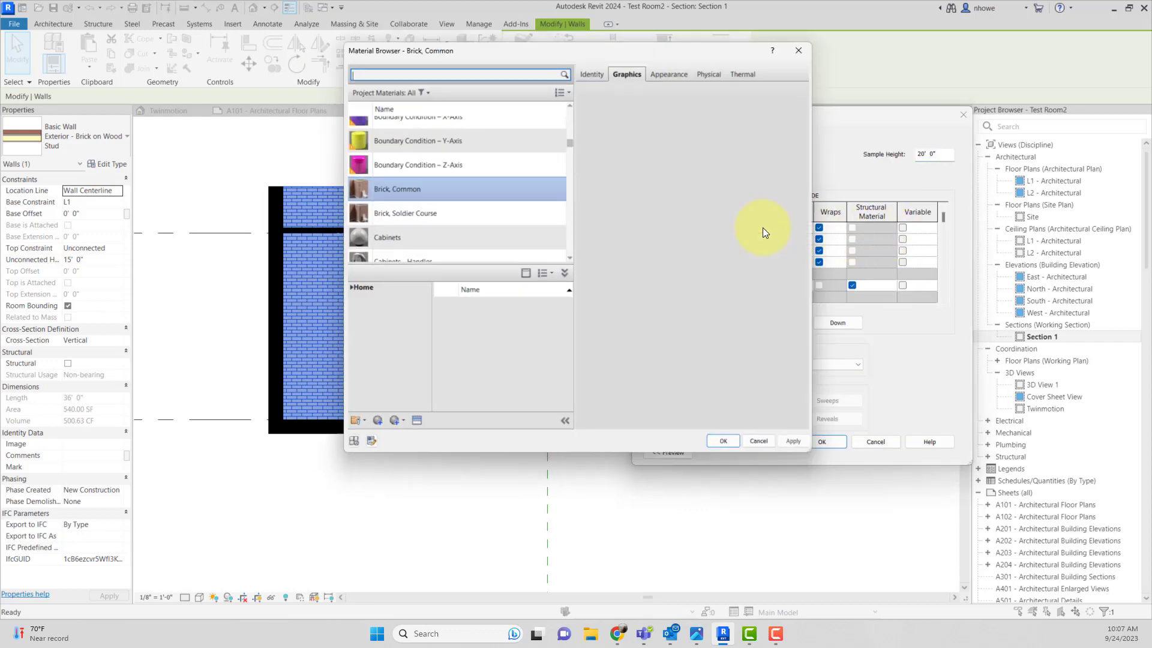
left_click(760, 204)
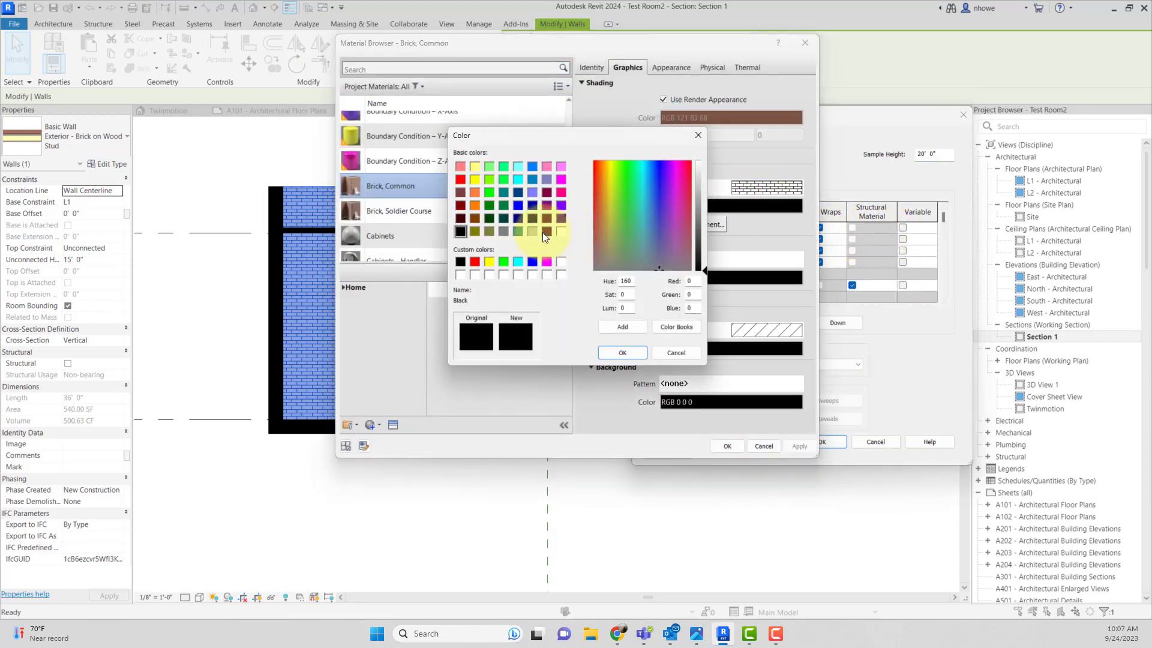
left_click(505, 230)
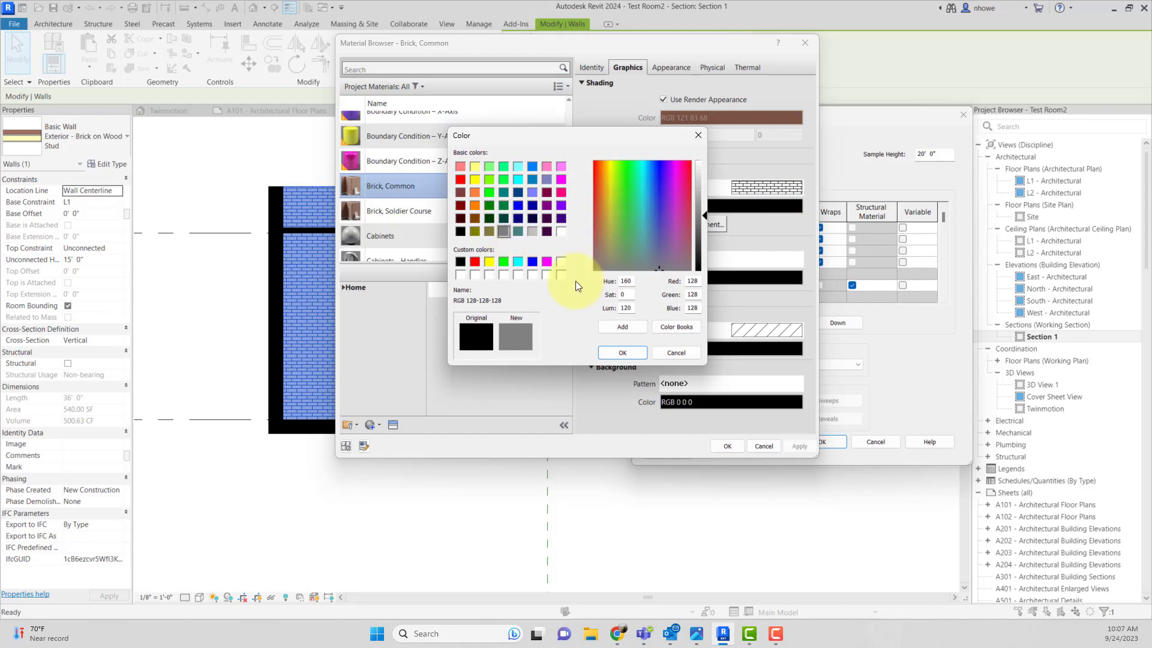
left_click(629, 351)
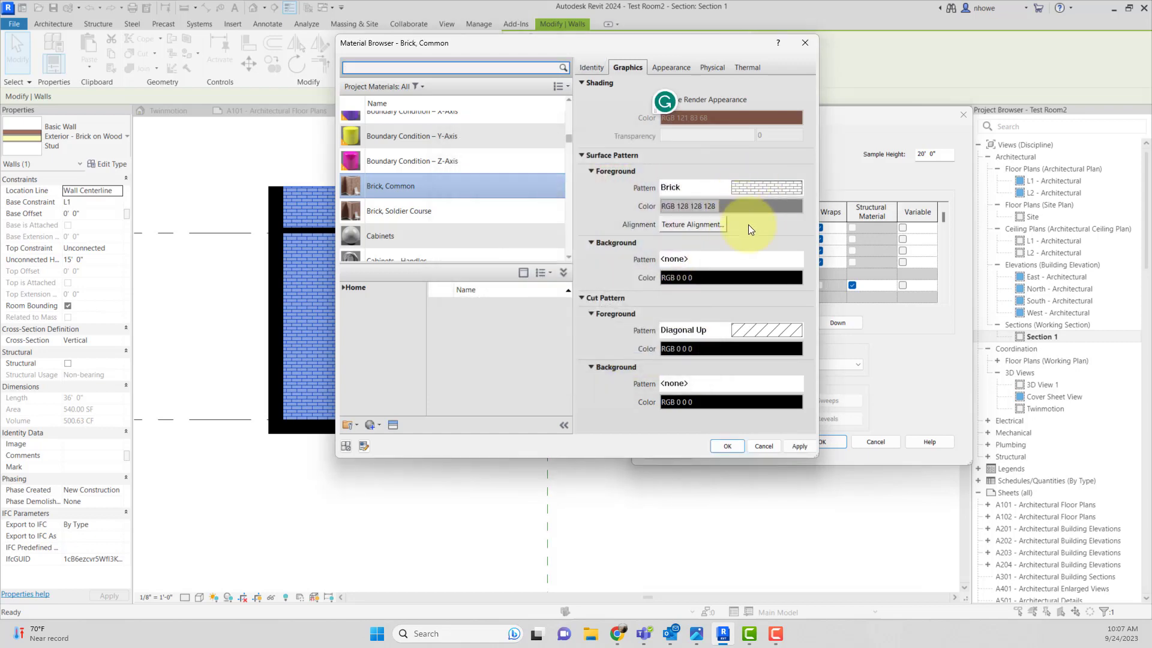
left_click(727, 446)
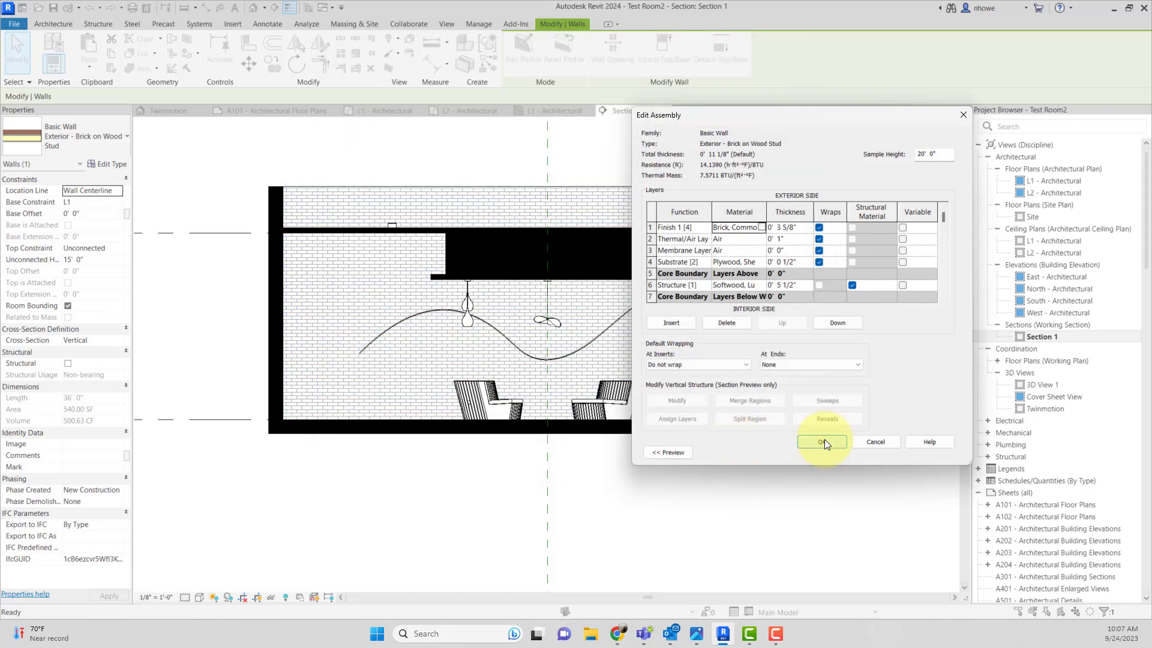
left_click(823, 441)
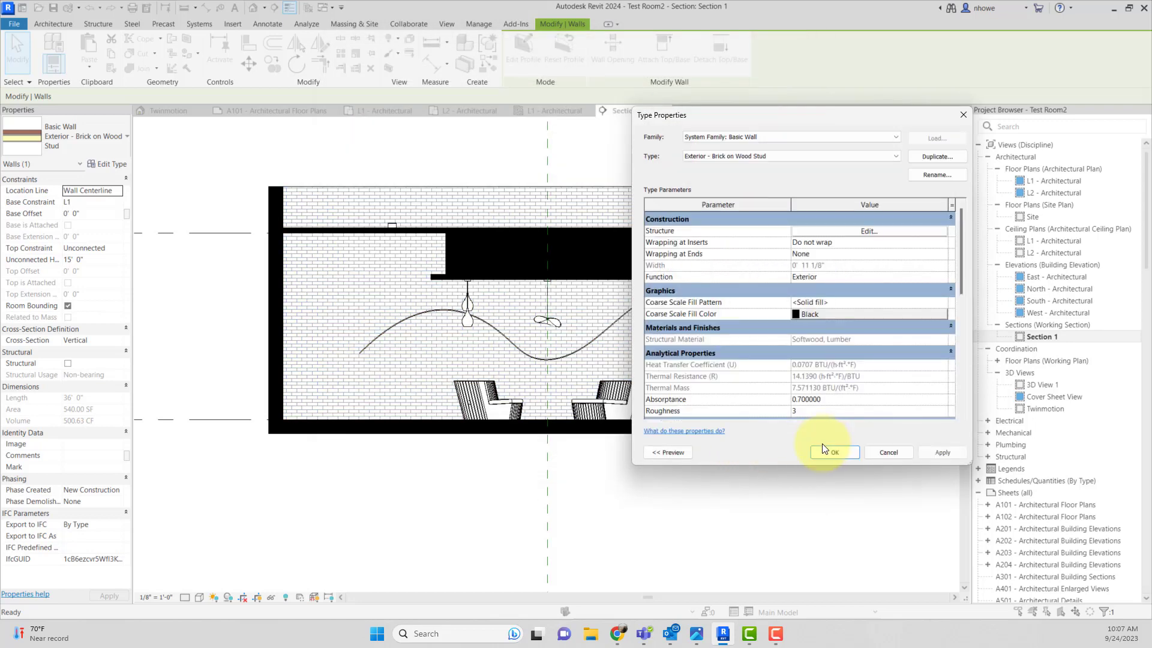
Set the foreground surface pattern color of the wall's Brick, Common material to RGB 170 170 170 and confirm the wall type changes
left_click(895, 232)
left_click(761, 228)
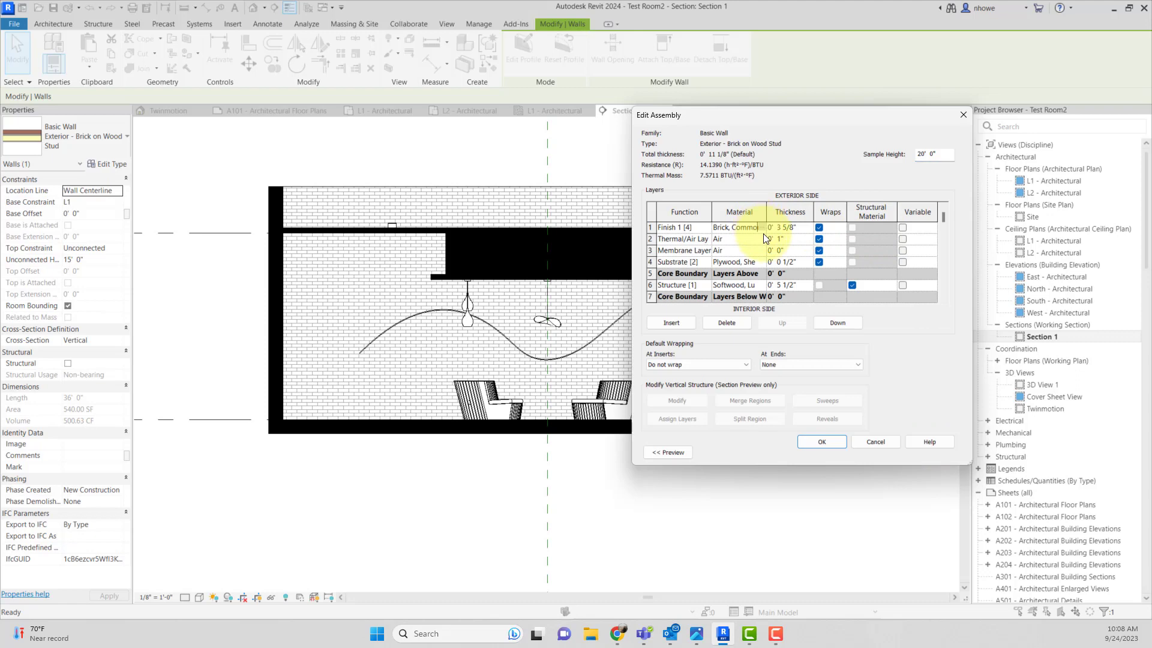
left_click(763, 231)
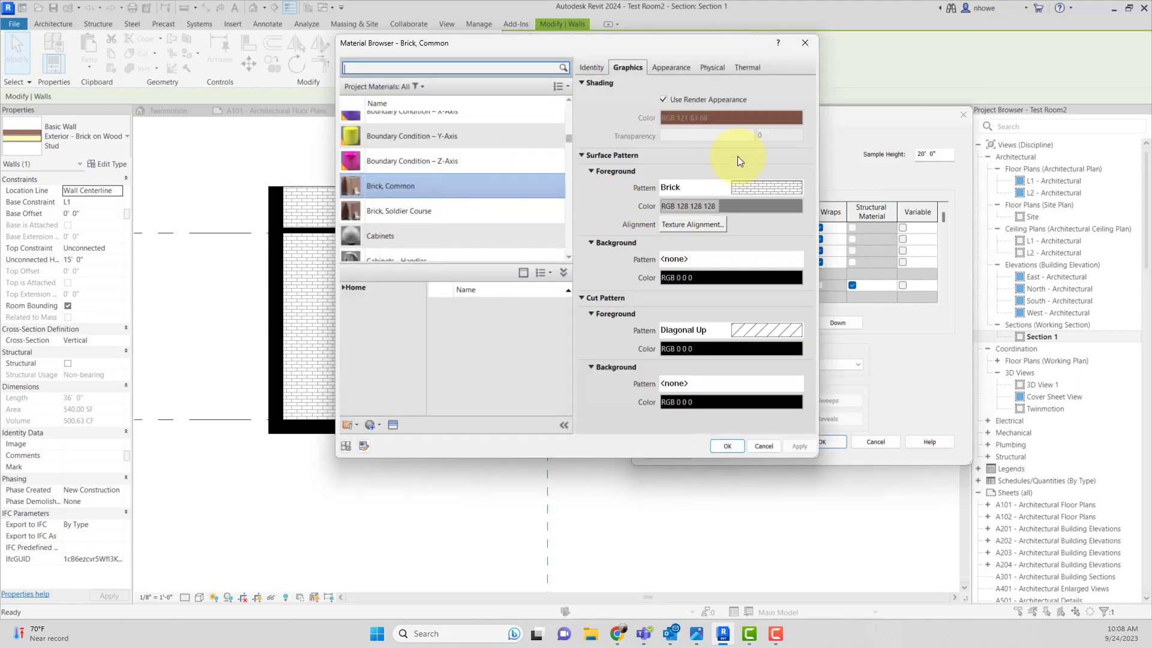
left_click(752, 207)
left_click(532, 231)
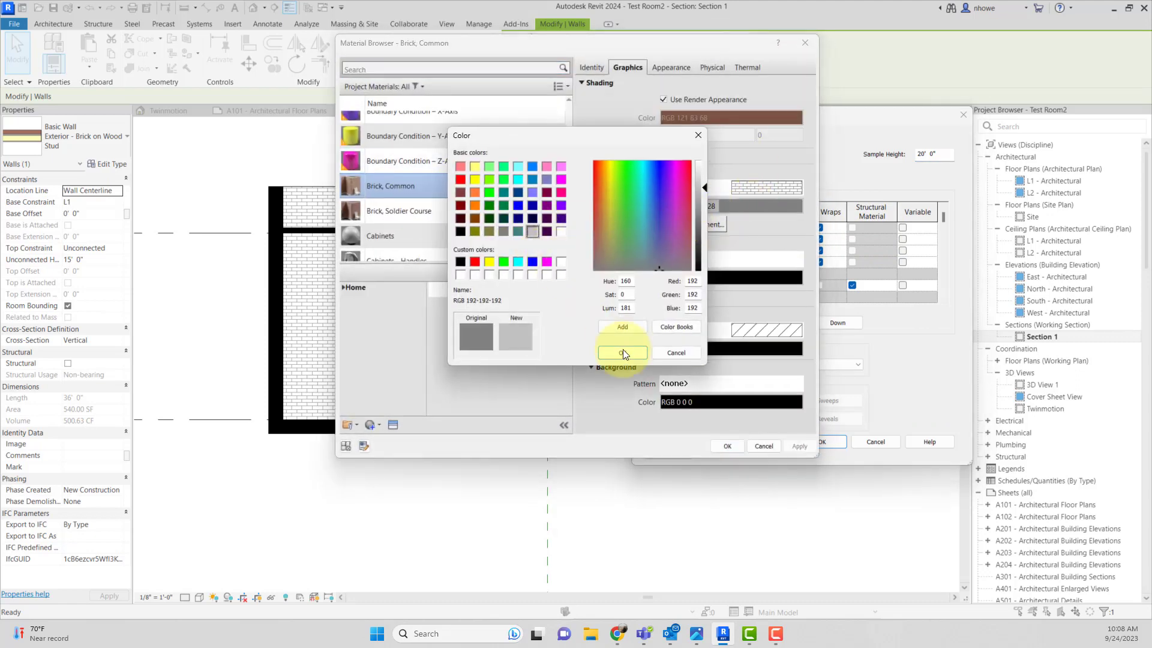
left_click(703, 199)
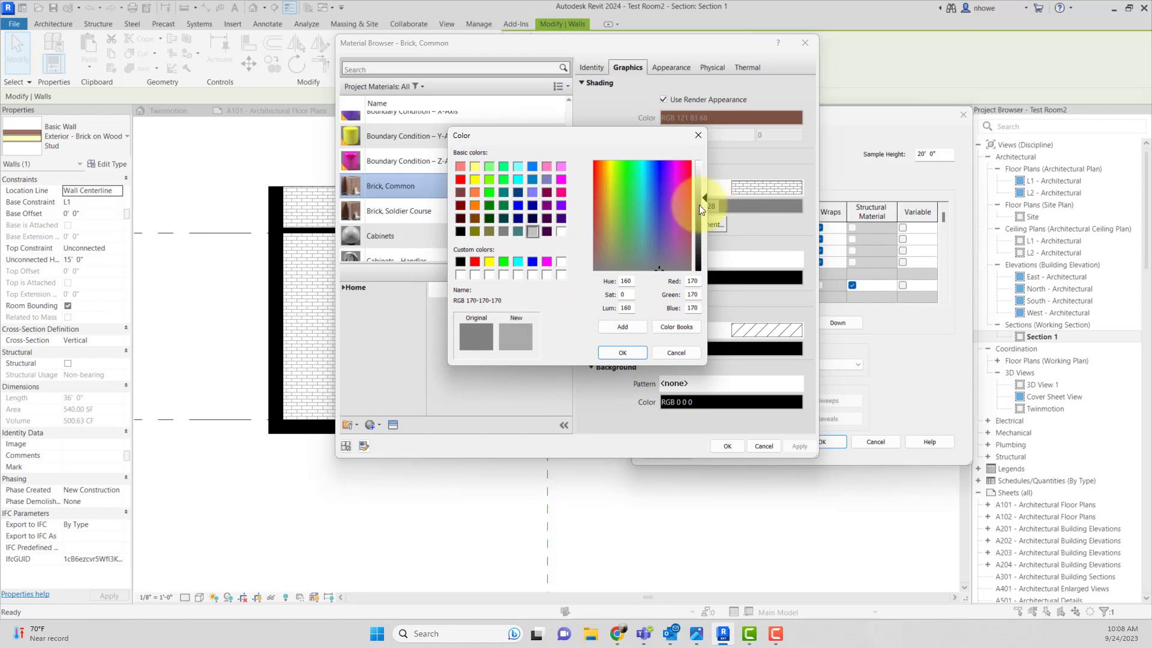
left_click(641, 352)
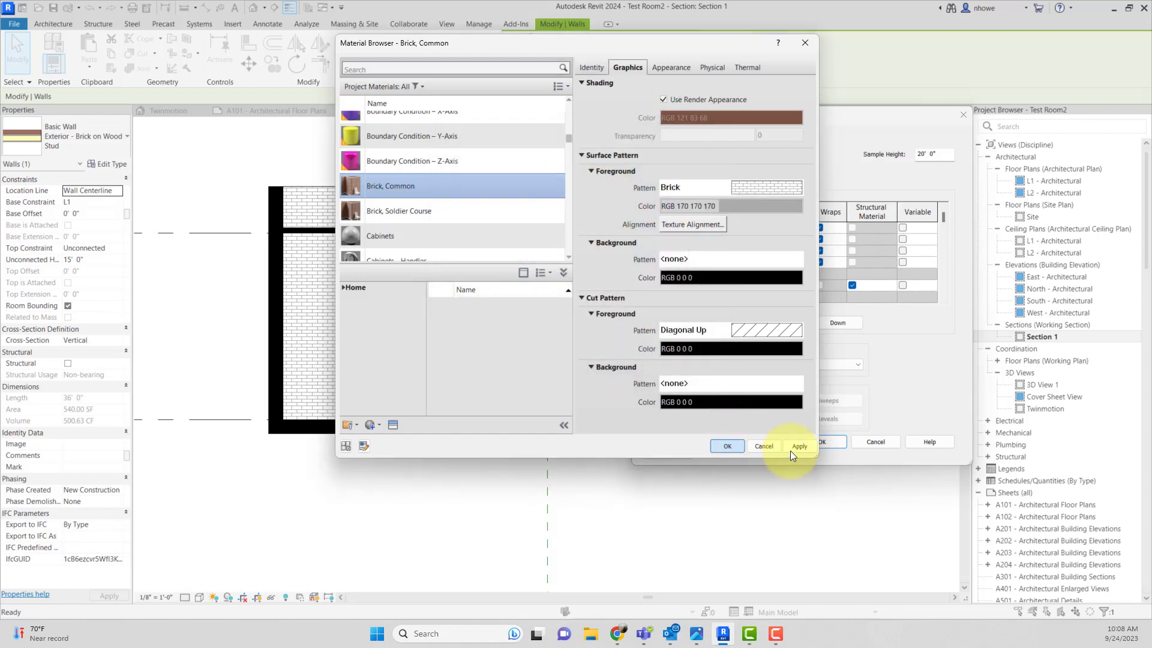
left_click(798, 447)
left_click(824, 442)
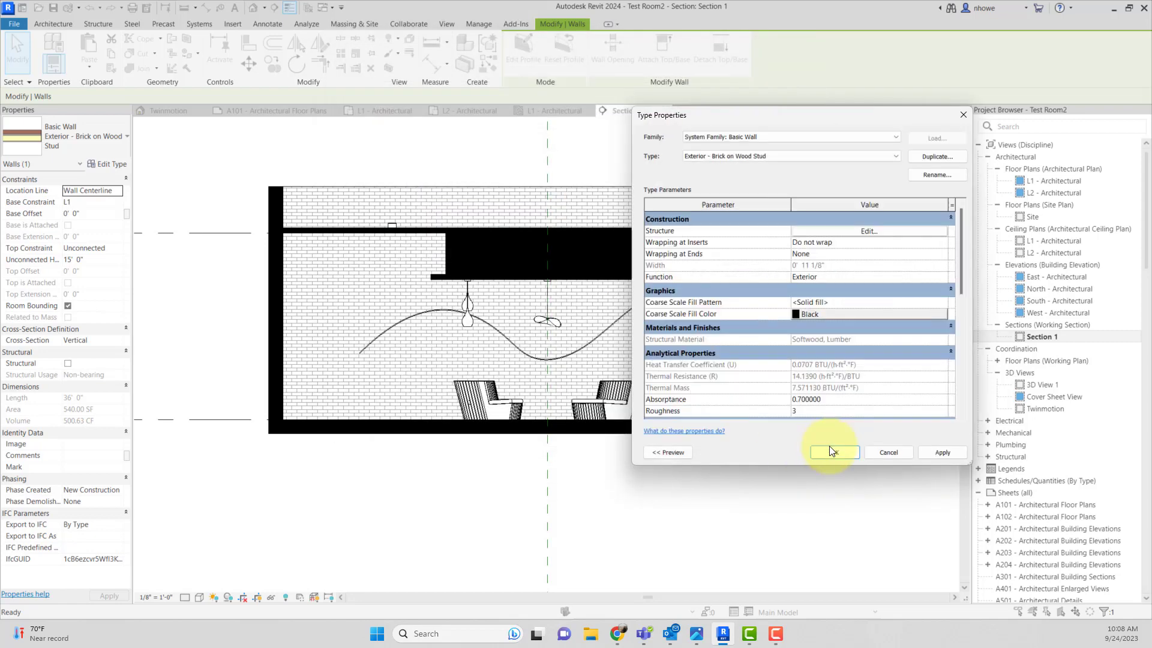
left_click(930, 452)
left_click(834, 452)
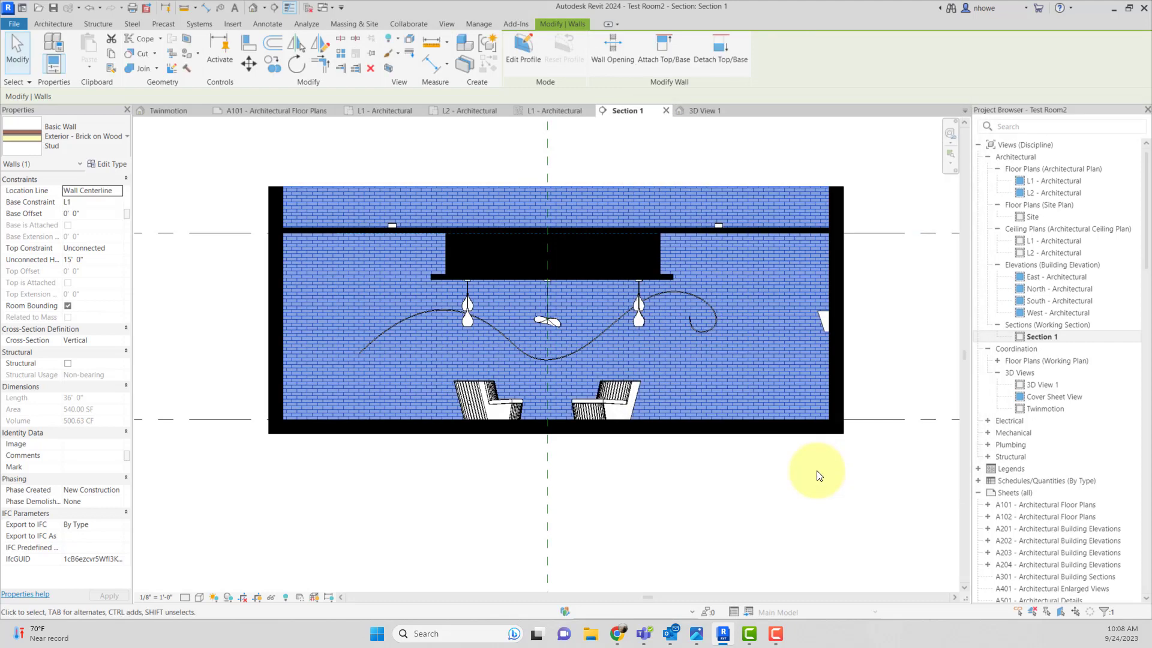
left_click(818, 474)
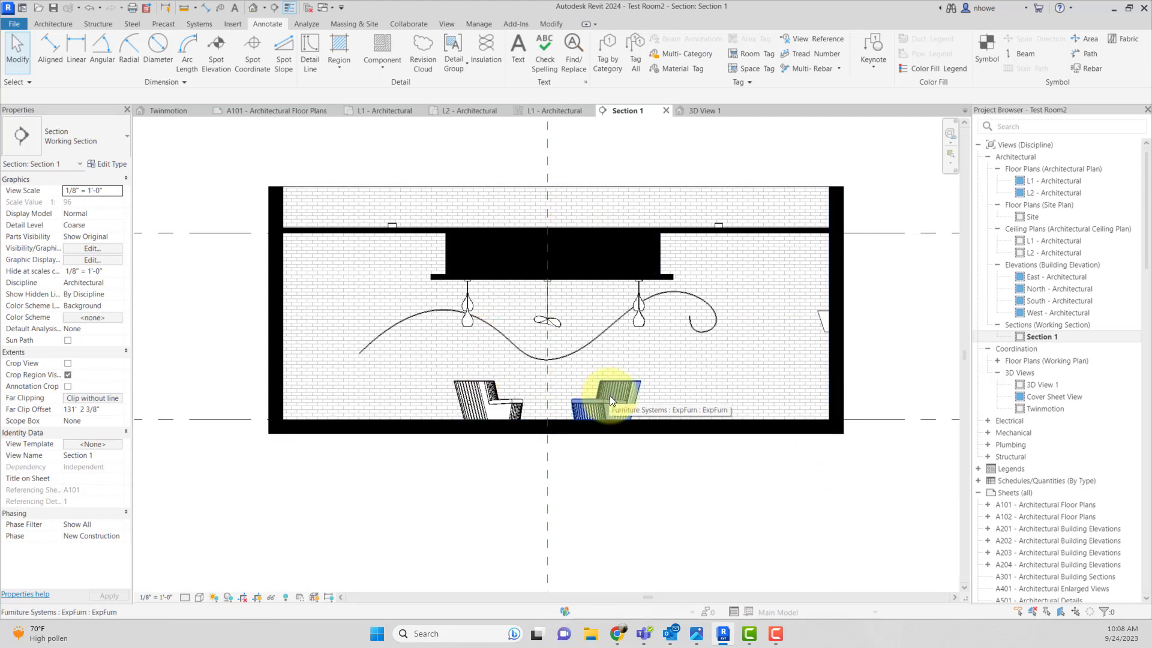
Look over the whole L1 - Architectural floor plan and compare it with the Section 1 view
left_click(1037, 336)
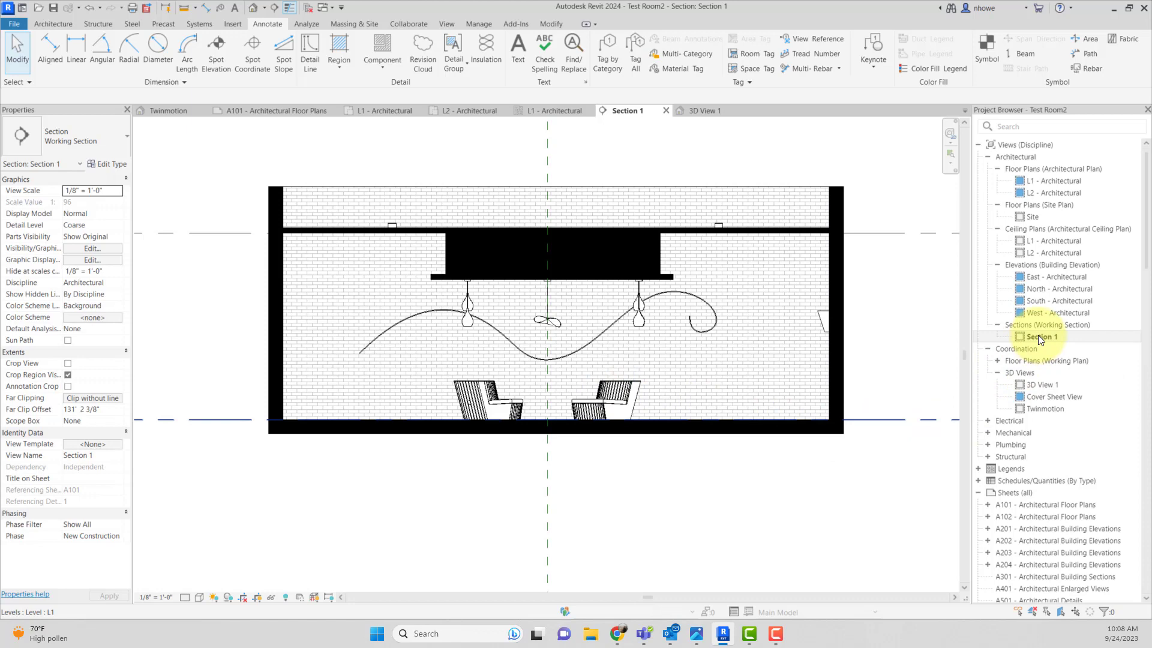
double_click(1046, 182)
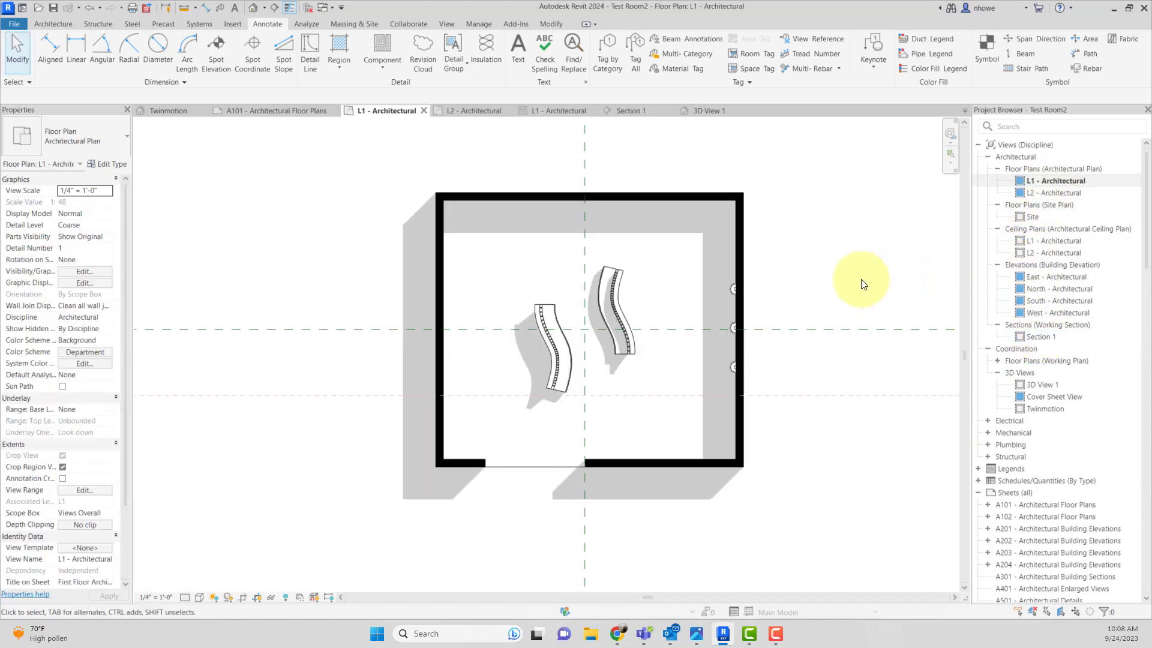
scroll(853, 276, "down", 2)
middle_click_drag(853, 275, 619, 362)
scroll(757, 309, "down", 6)
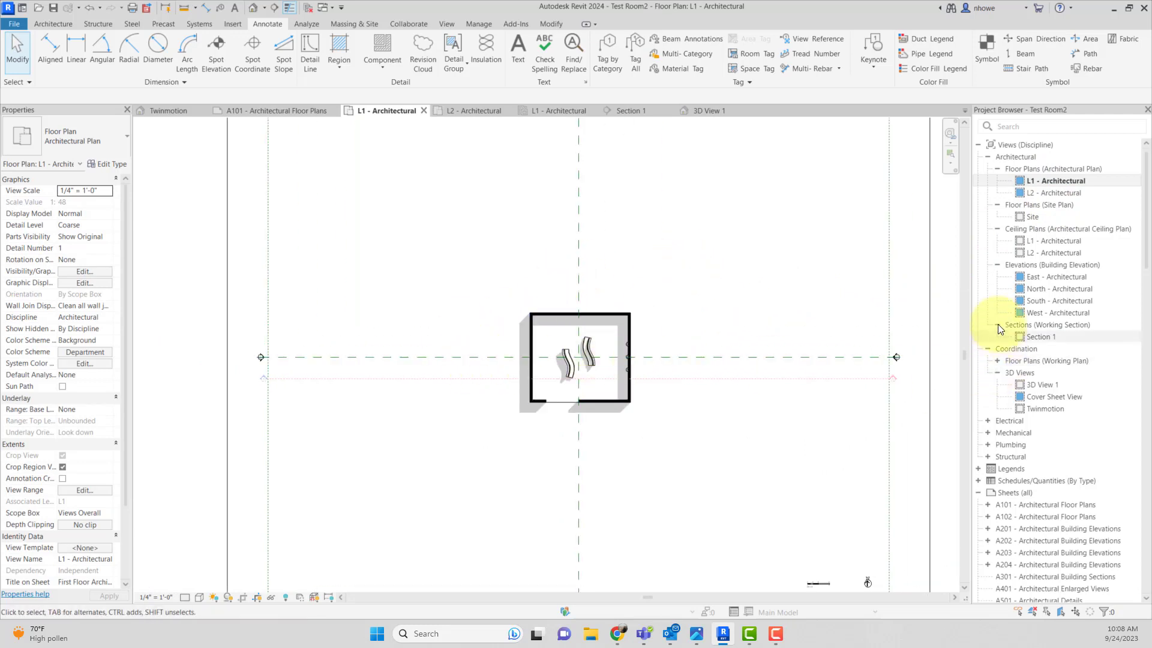
double_click(1038, 338)
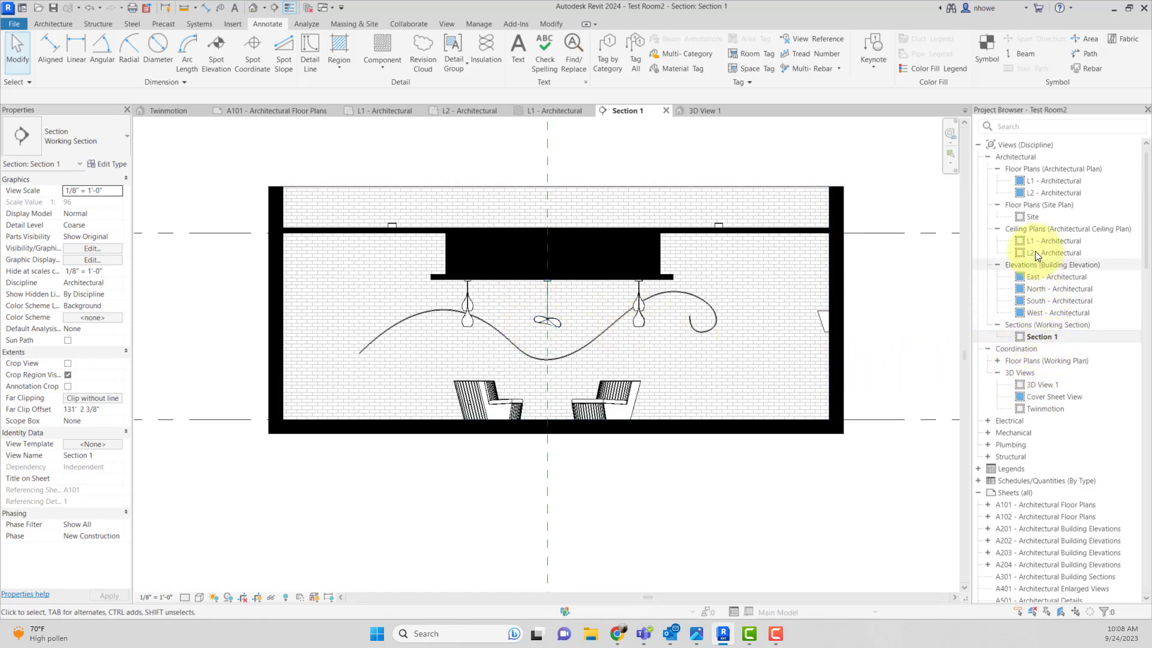
Draw a vertical building section line through the room in the L1 - Architectural floor plan, running past both walls
double_click(1048, 180)
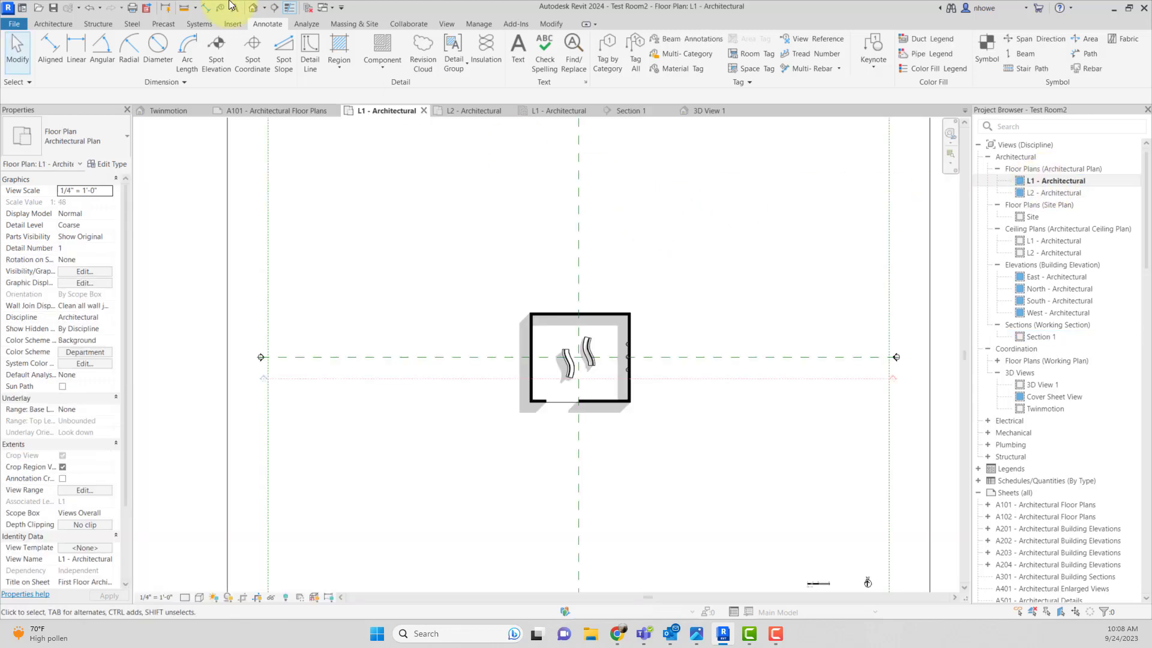
left_click(437, 23)
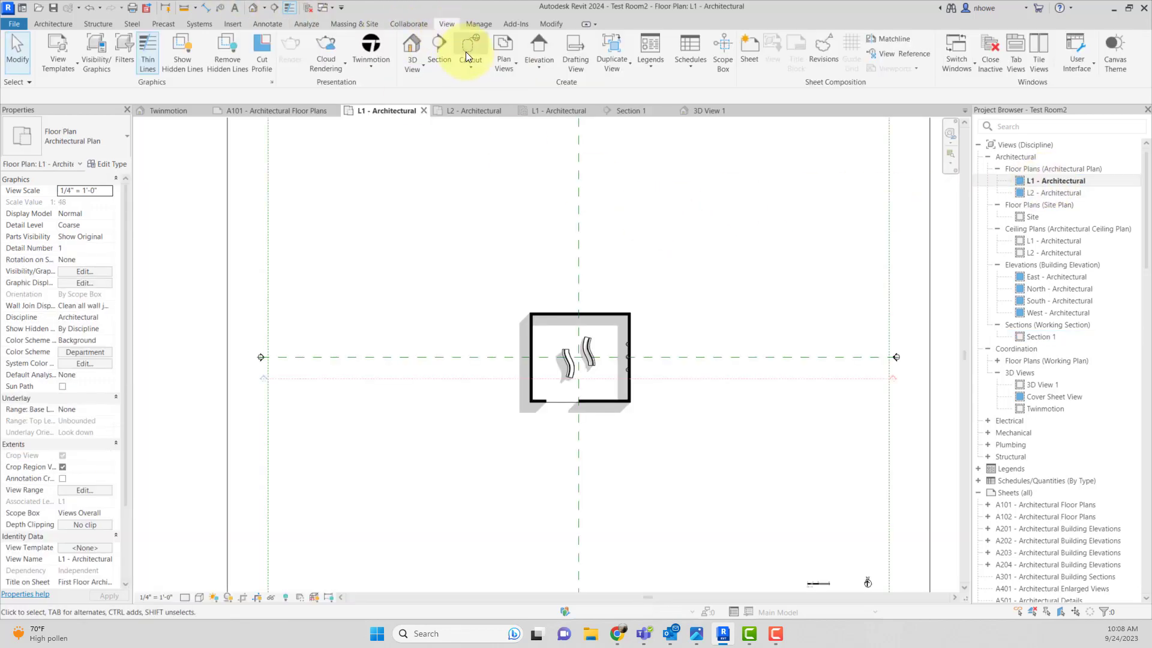
left_click(449, 54)
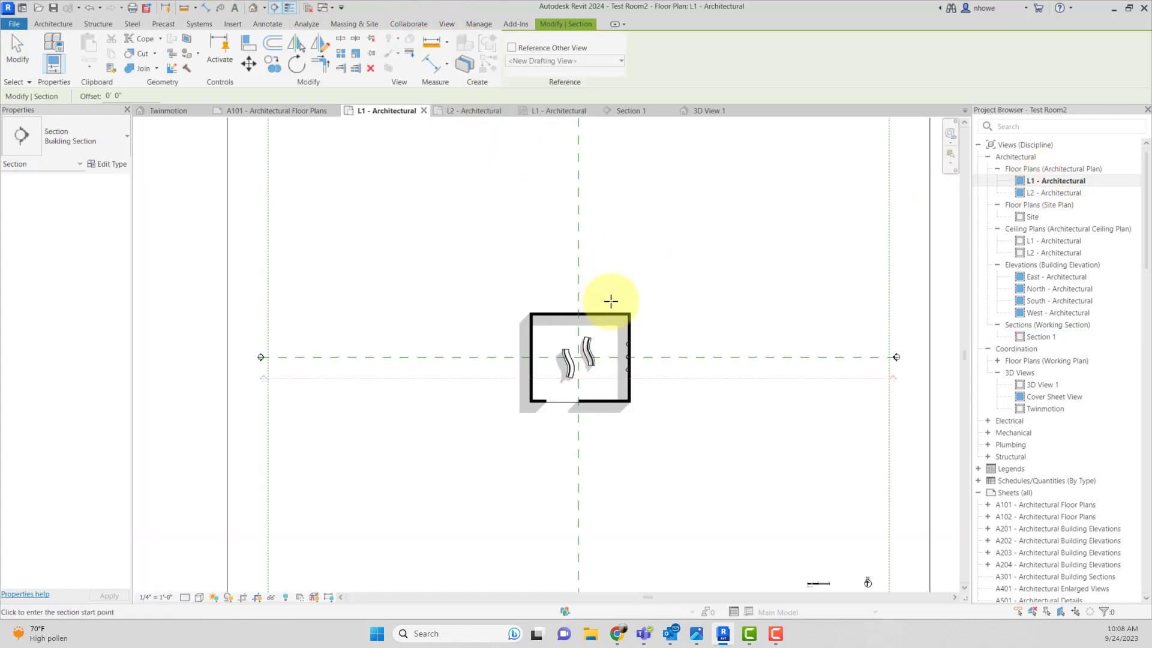
left_click(593, 274)
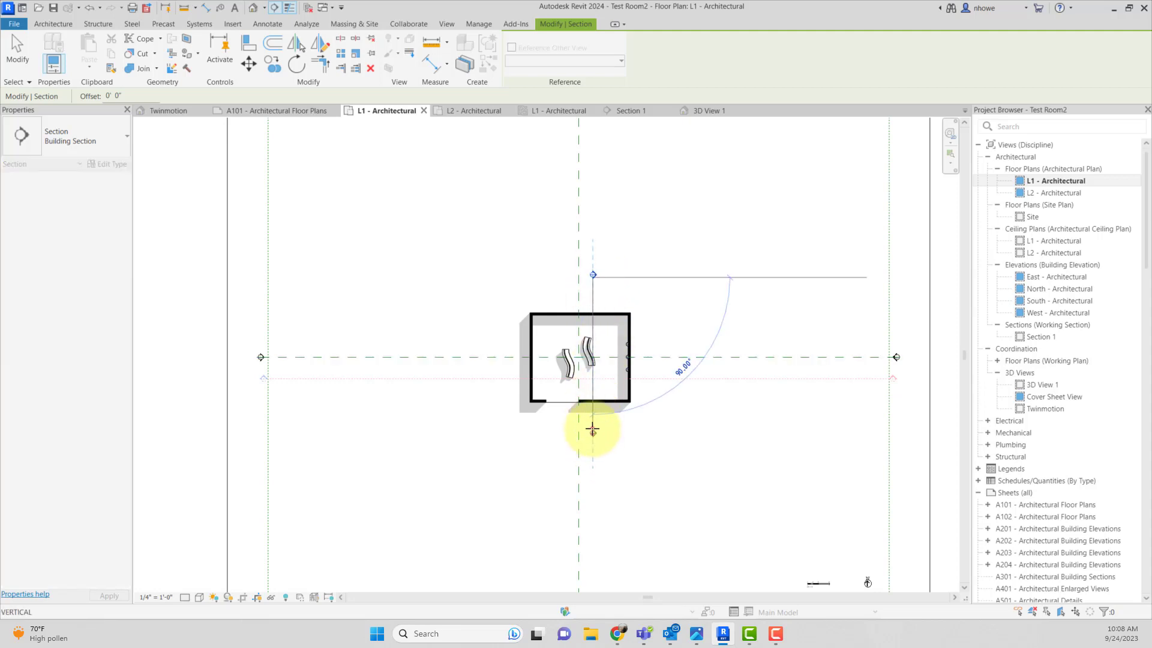
left_click(592, 429)
left_click(23, 63)
key("Escape")
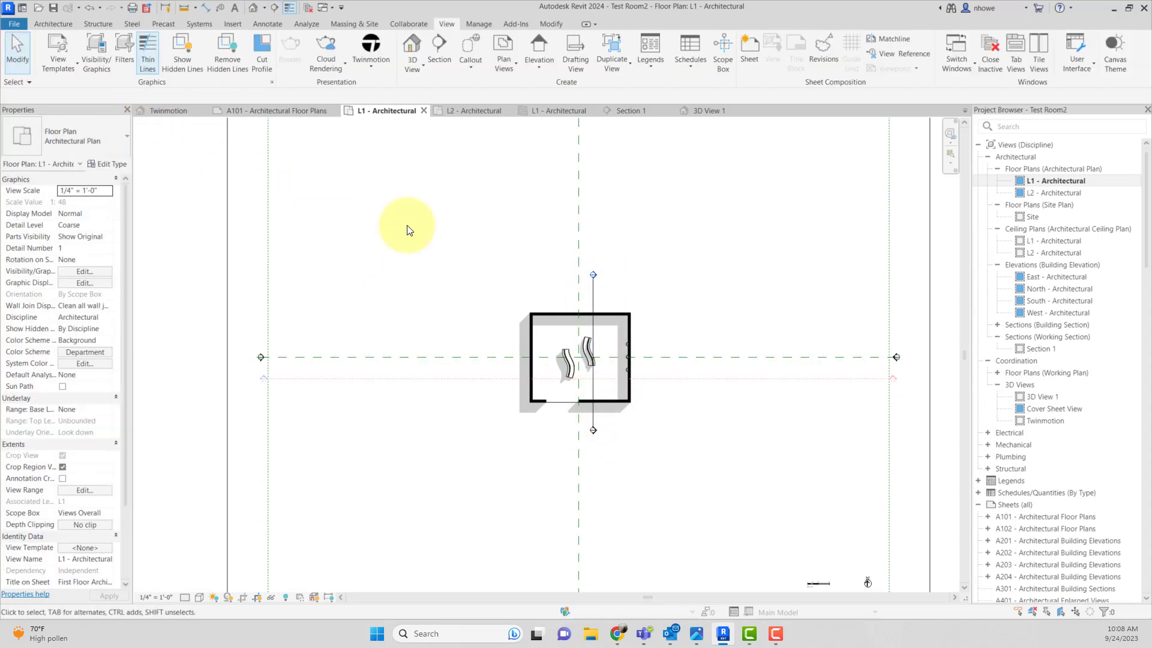
Select the new vertical section line in the floor plan and examine its extents
scroll(450, 247, "down", 3)
scroll(497, 357, "up", 3)
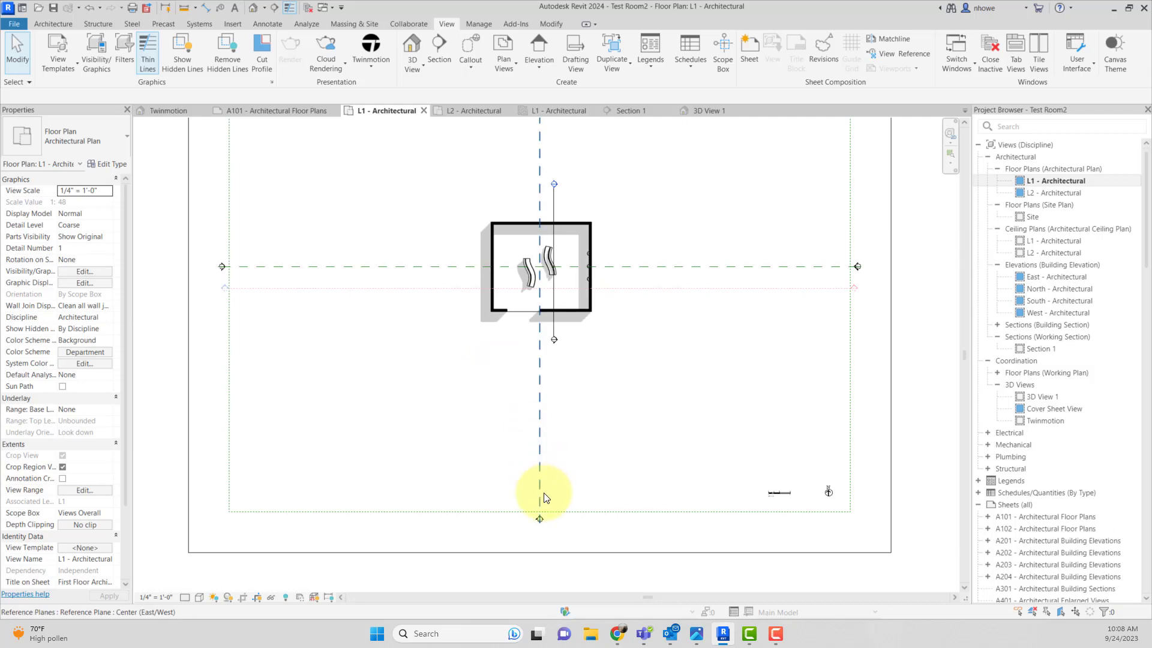
scroll(611, 373, "up", 2)
middle_click_drag(570, 324, 620, 395)
left_click(586, 390)
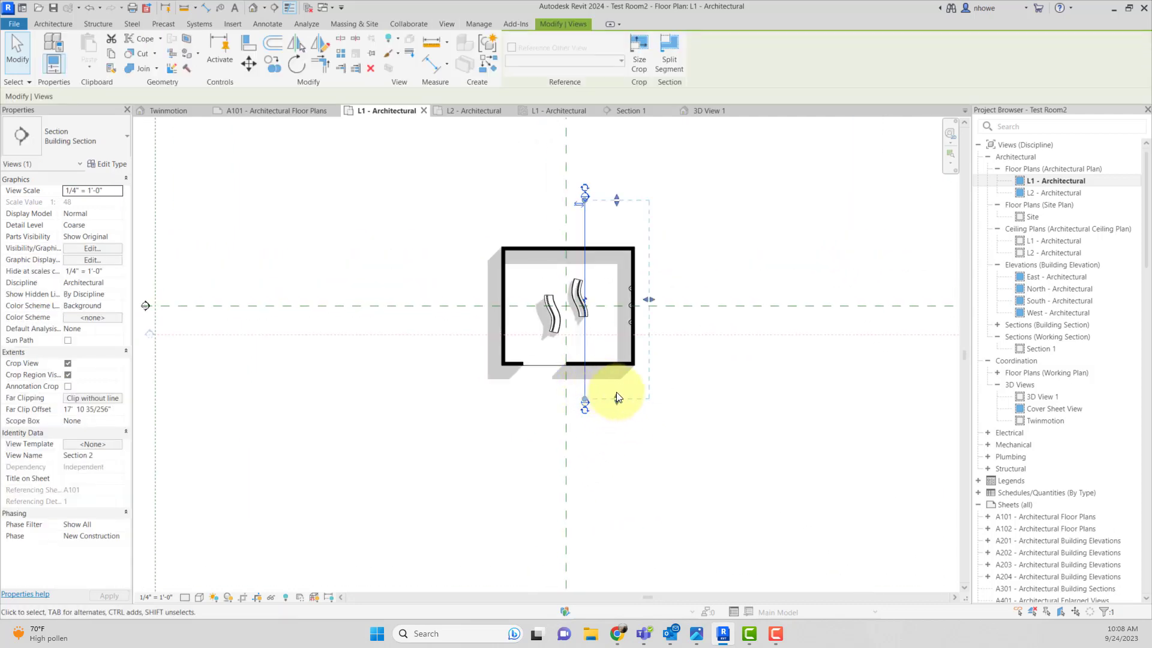
left_click(650, 420)
Reveal the hidden elements in the floor plan and check the unhide options for the Section 1 line
left_click(286, 596)
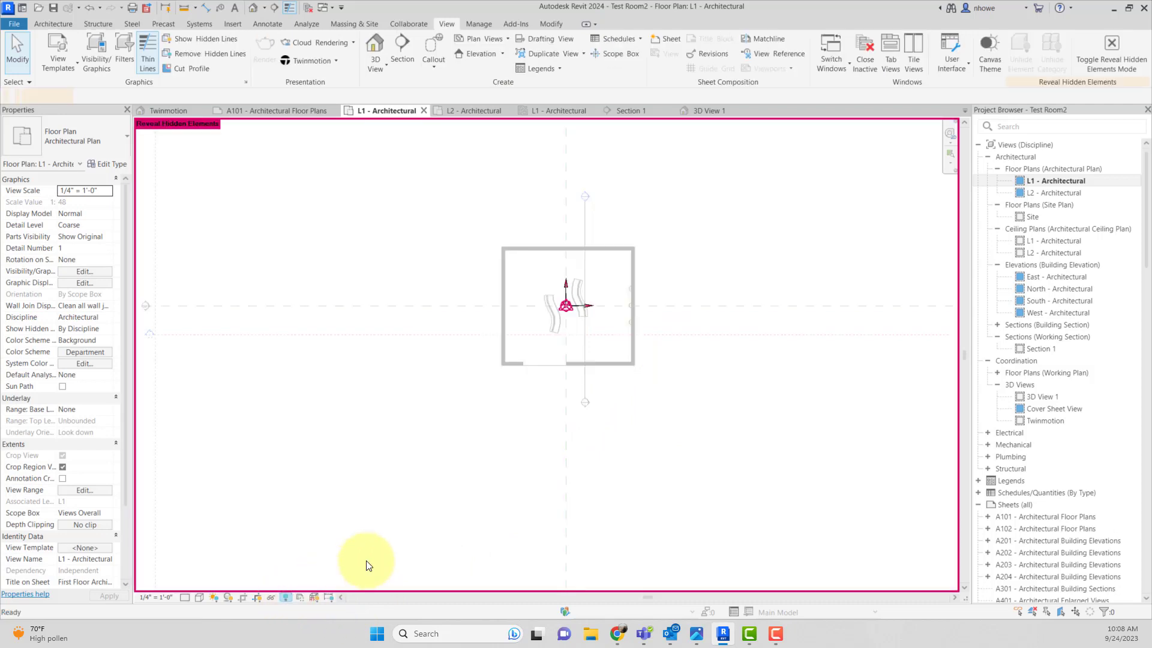
scroll(663, 387, "down", 2)
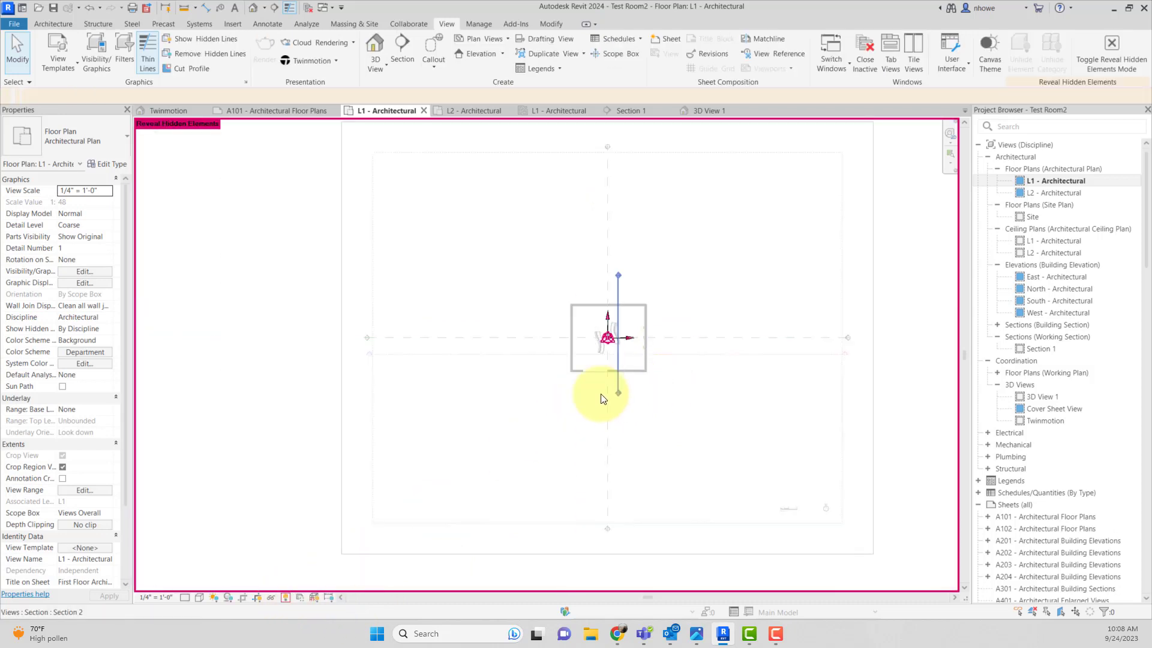
left_click(504, 362)
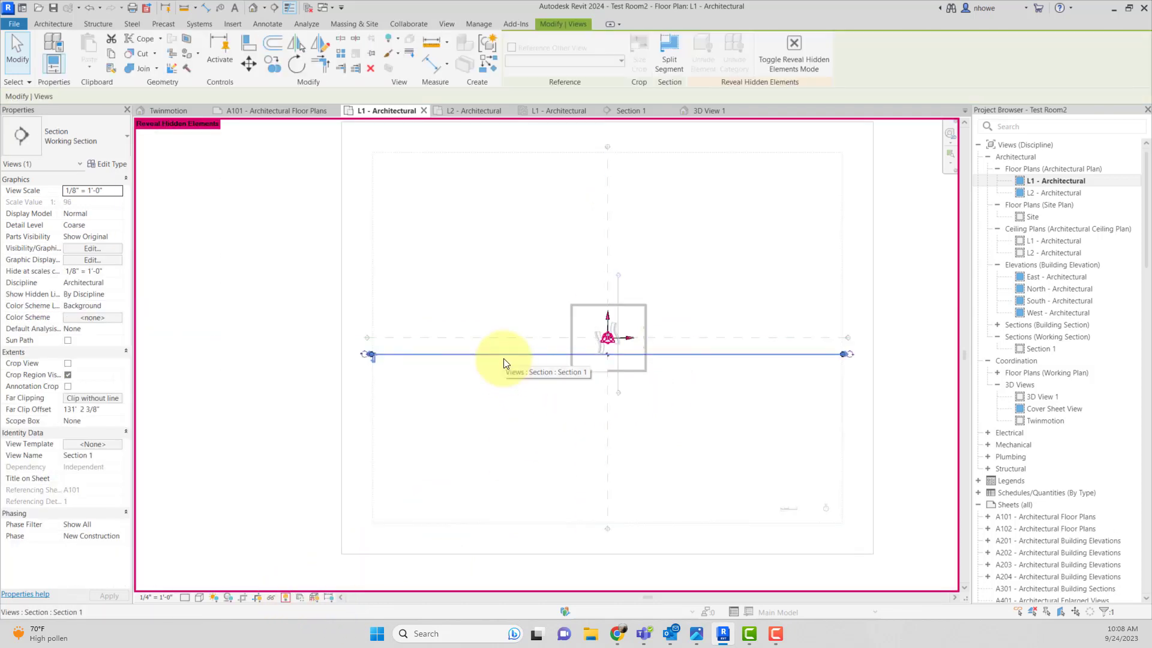
right_click(503, 359)
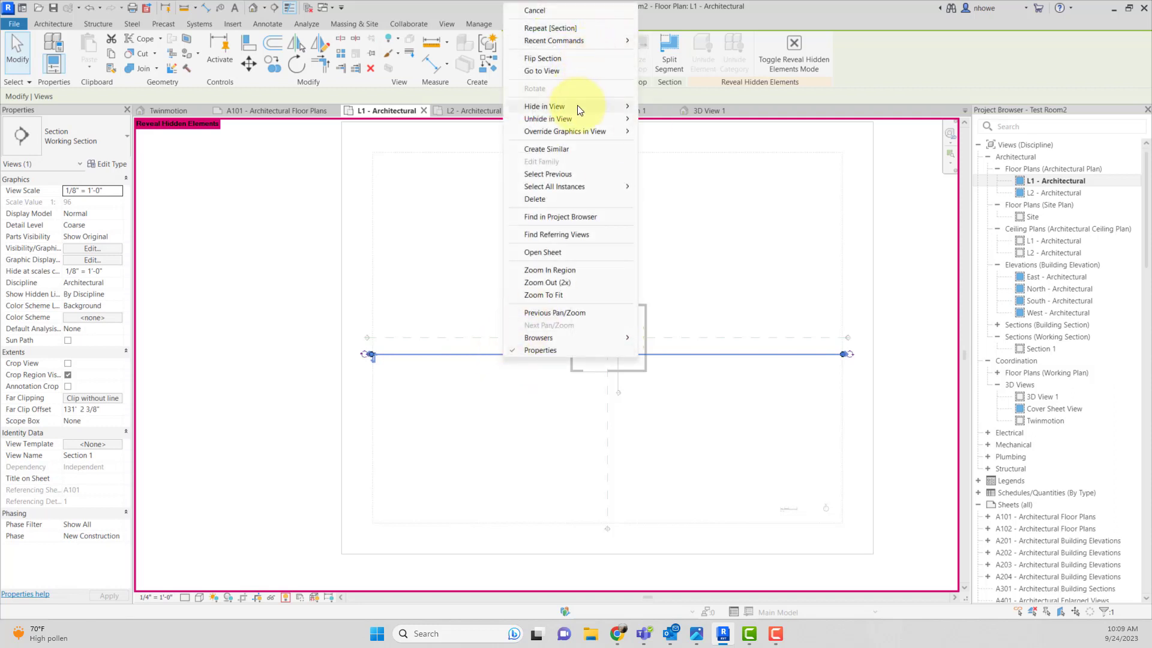
mouse_move(580, 111)
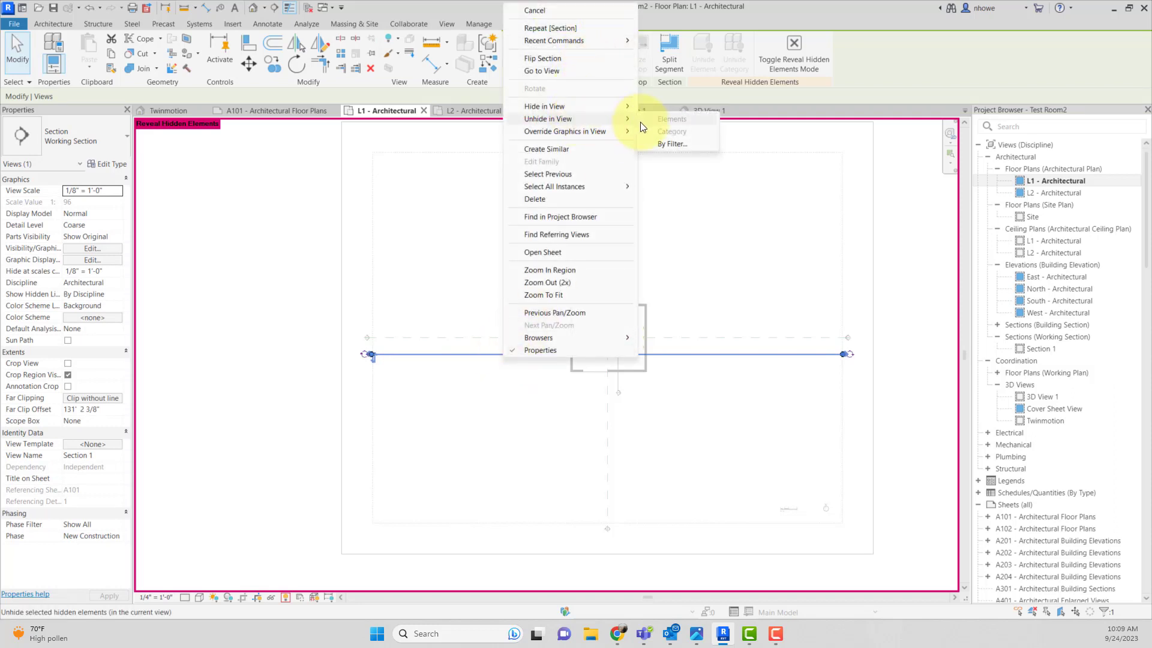
left_click(472, 447)
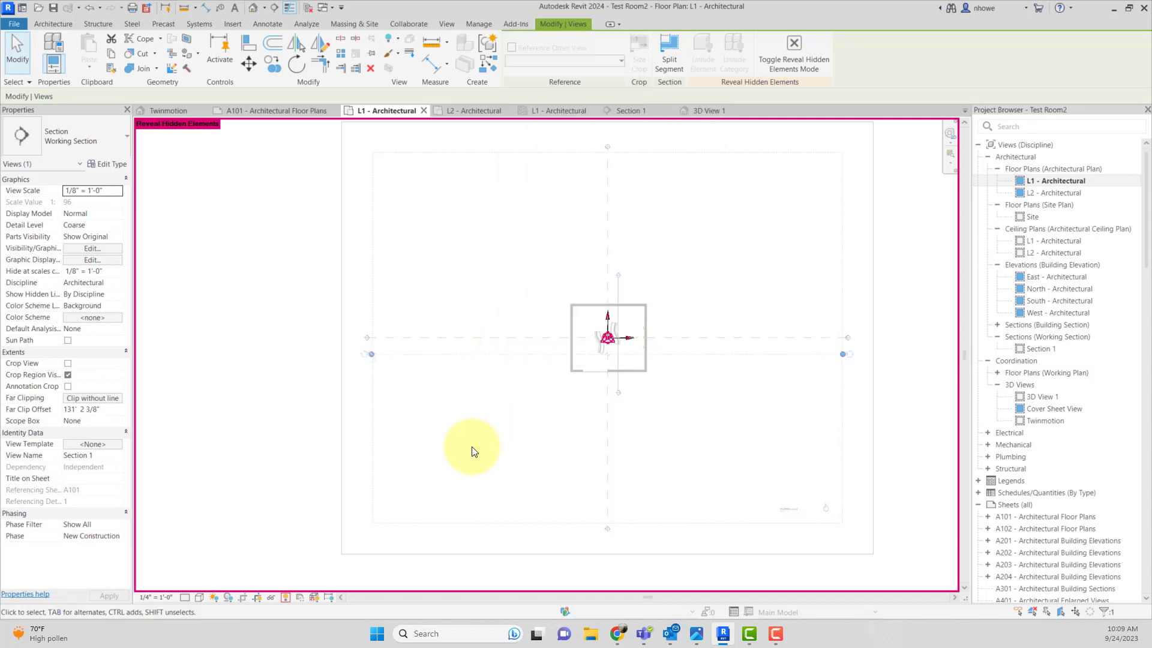
left_click(287, 598)
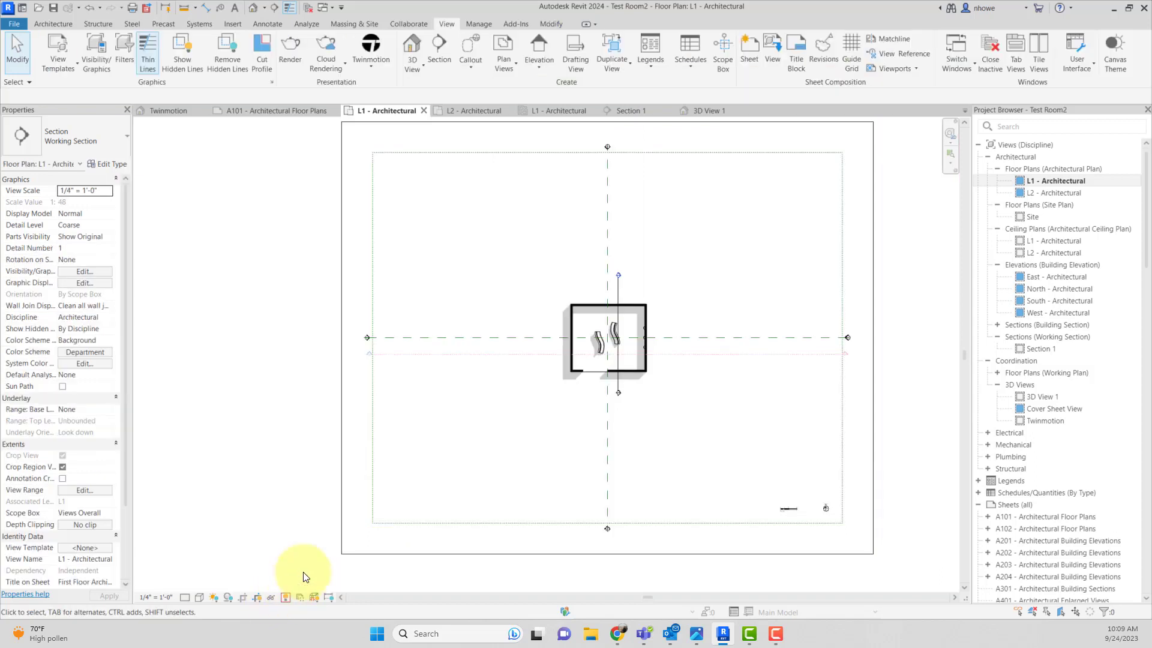
Shorten the Section 1 line from both ends so it stops just outside the room's west and east walls
left_click(496, 358)
scroll(498, 360, "up", 3)
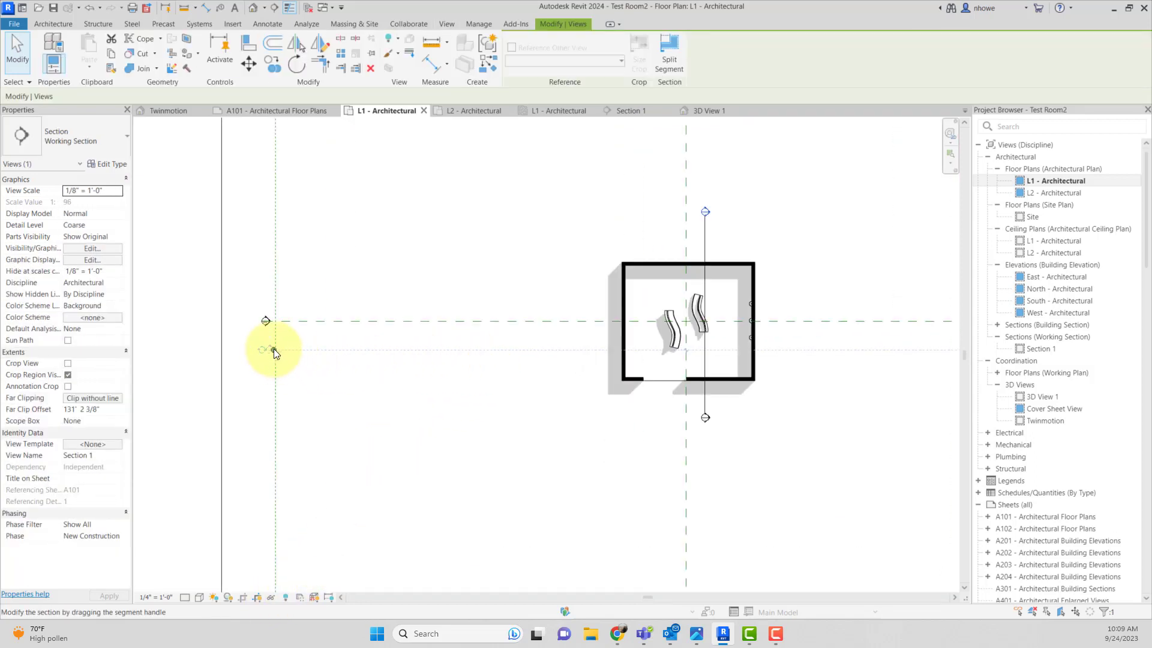
left_click_drag(273, 349, 576, 348)
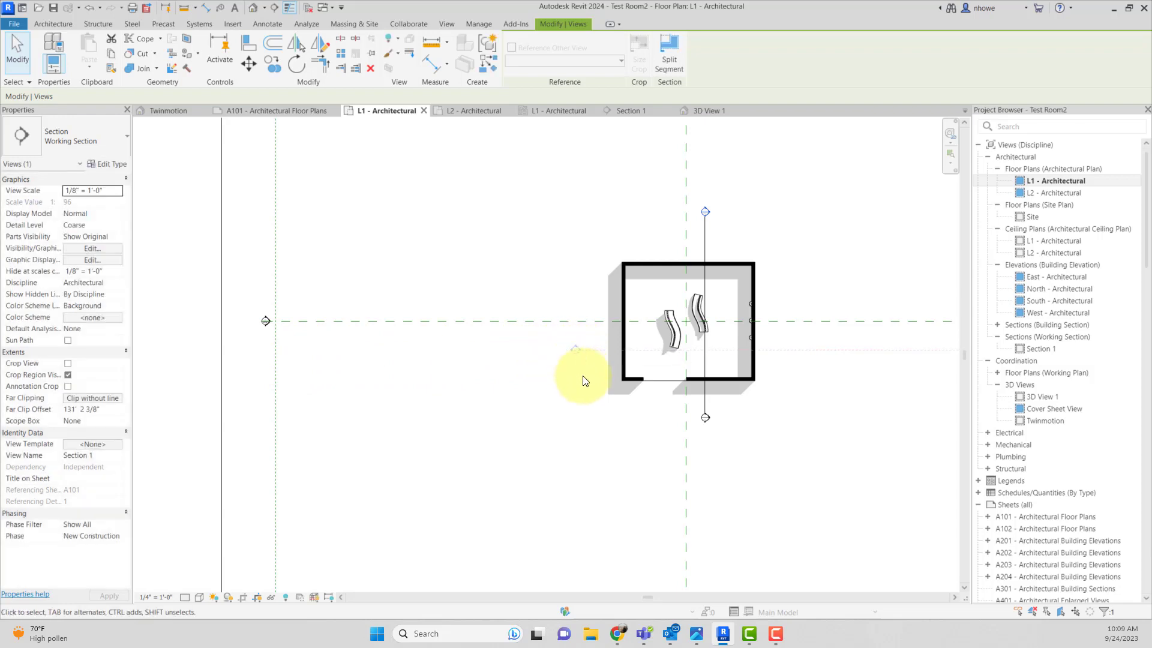
left_click(583, 381)
scroll(589, 370, "up", 2)
middle_click_drag(588, 370, 374, 373)
scroll(423, 364, "down", 3)
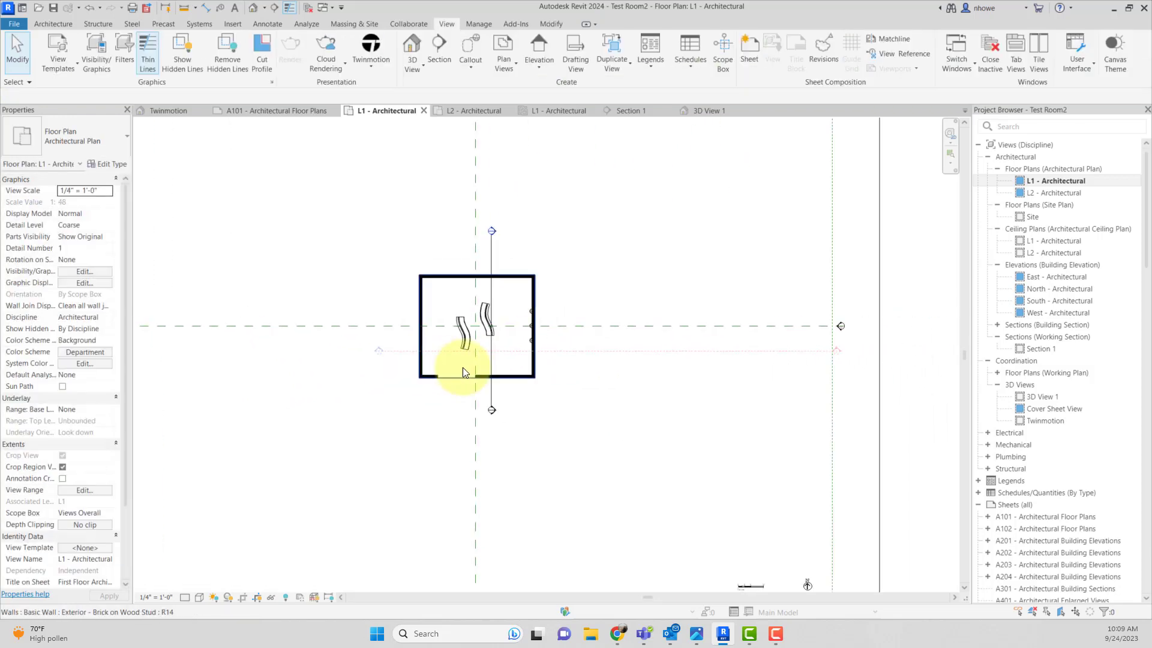
left_click(821, 352)
left_click_drag(833, 351, 566, 384)
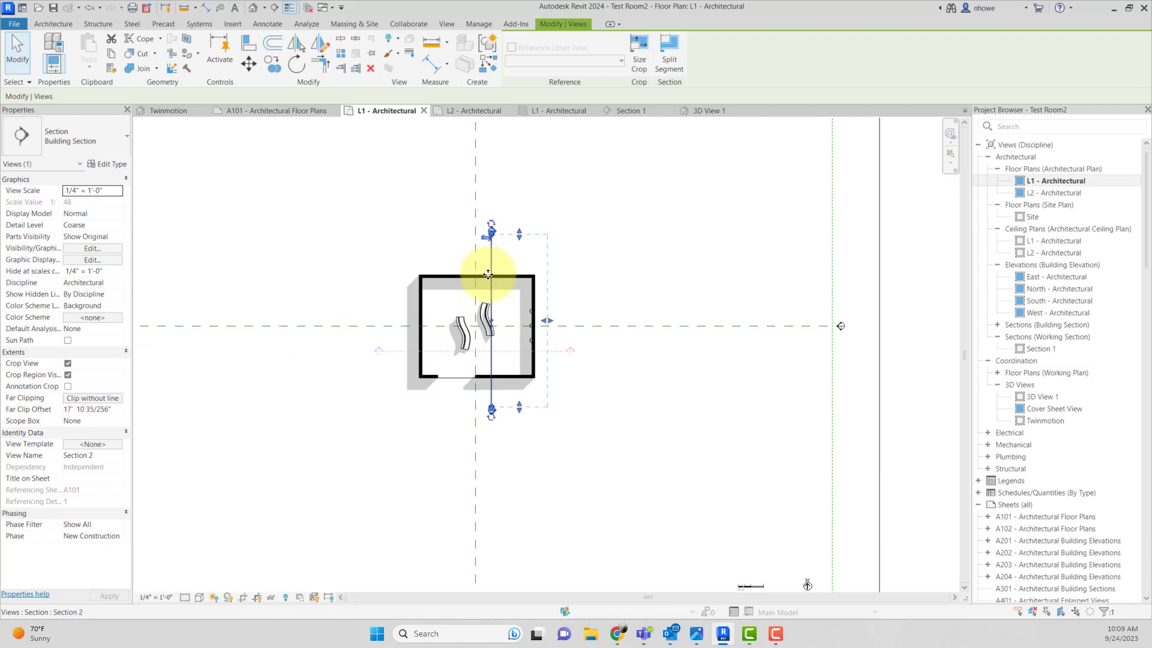
Turn on Crop View for Section 1
left_click(405, 352)
left_click(68, 363)
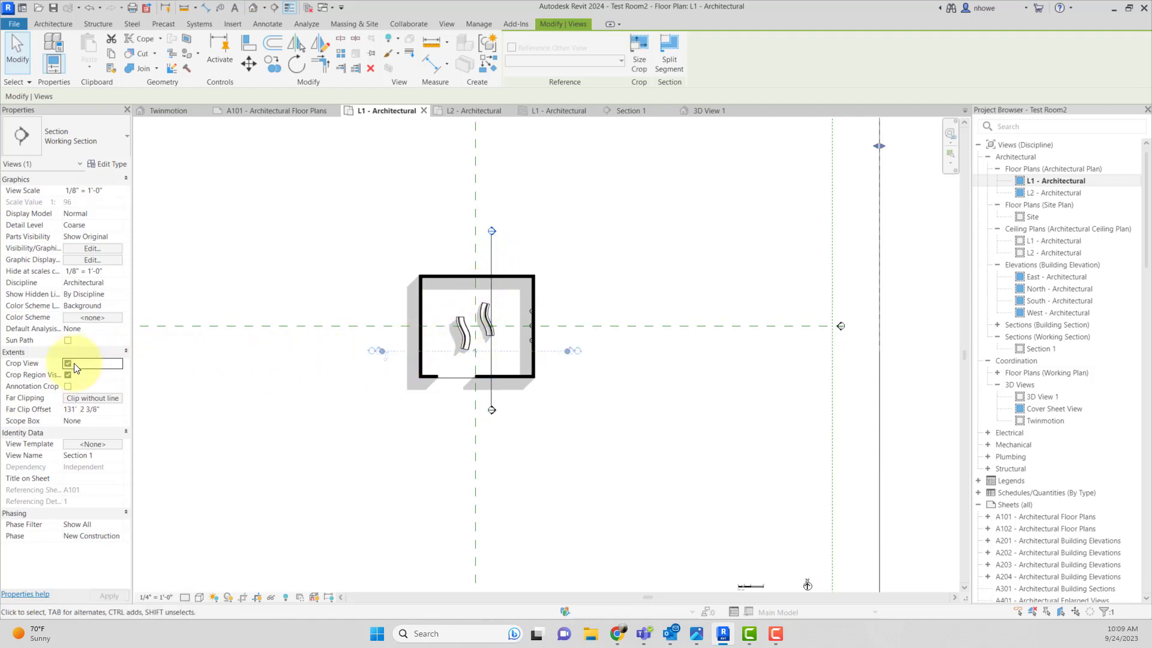
left_click(489, 266)
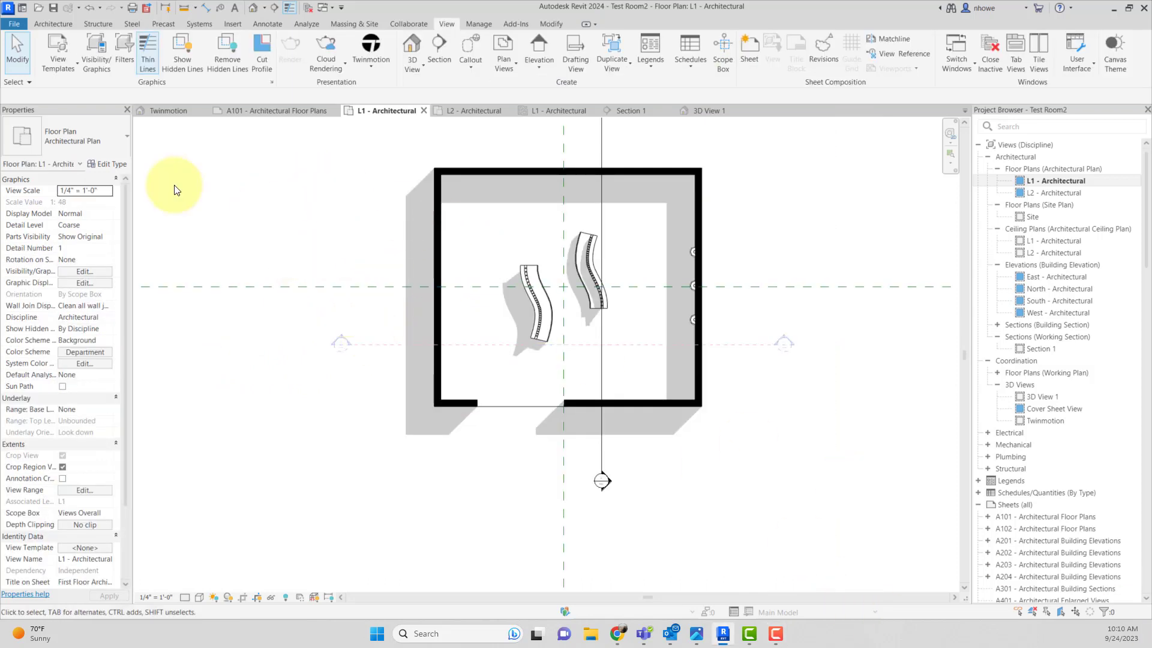
Try the Wall Section type on the vertical section line, ending with it back on Building Section
left_click(390, 347)
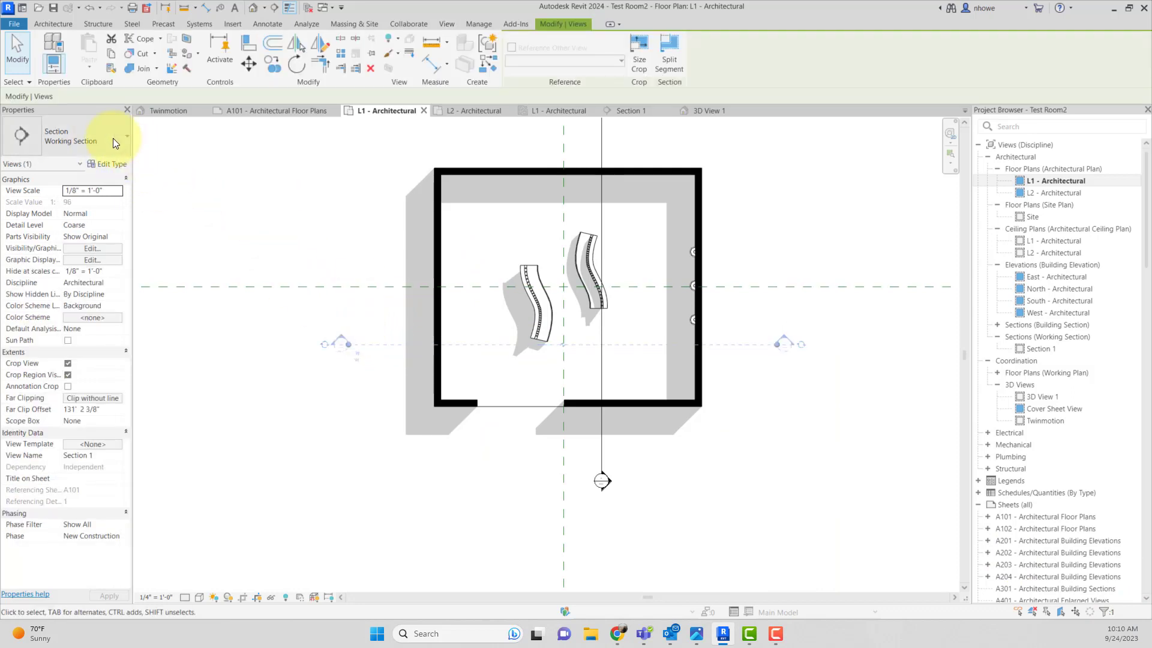
middle_click_drag(335, 199, 359, 293)
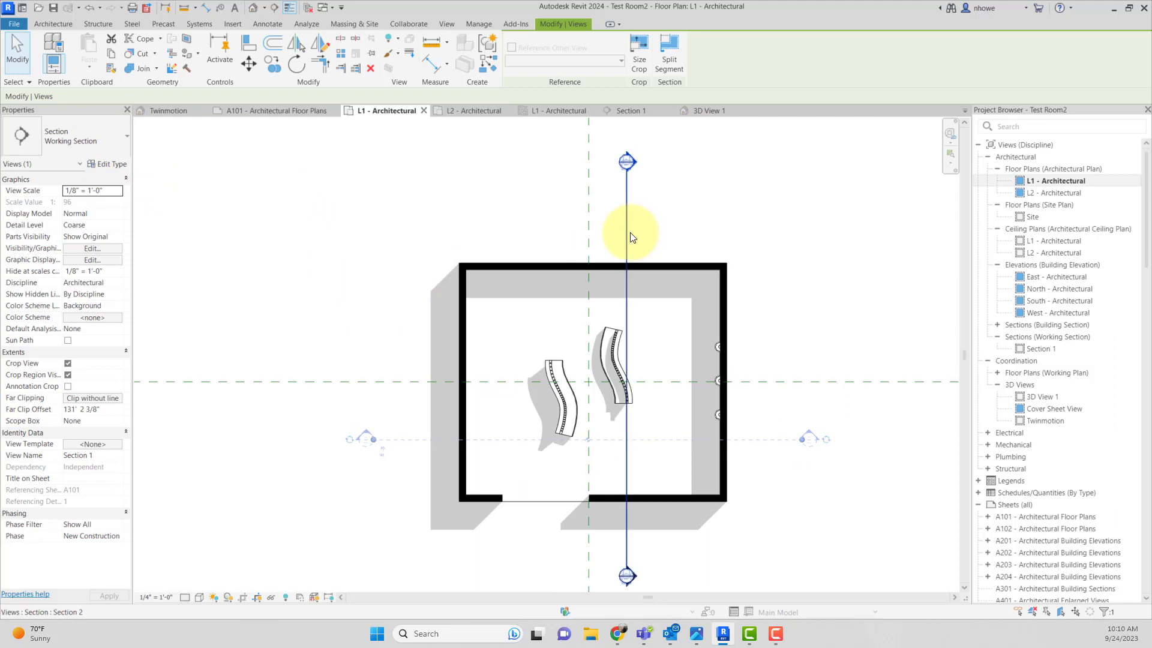
left_click(120, 139)
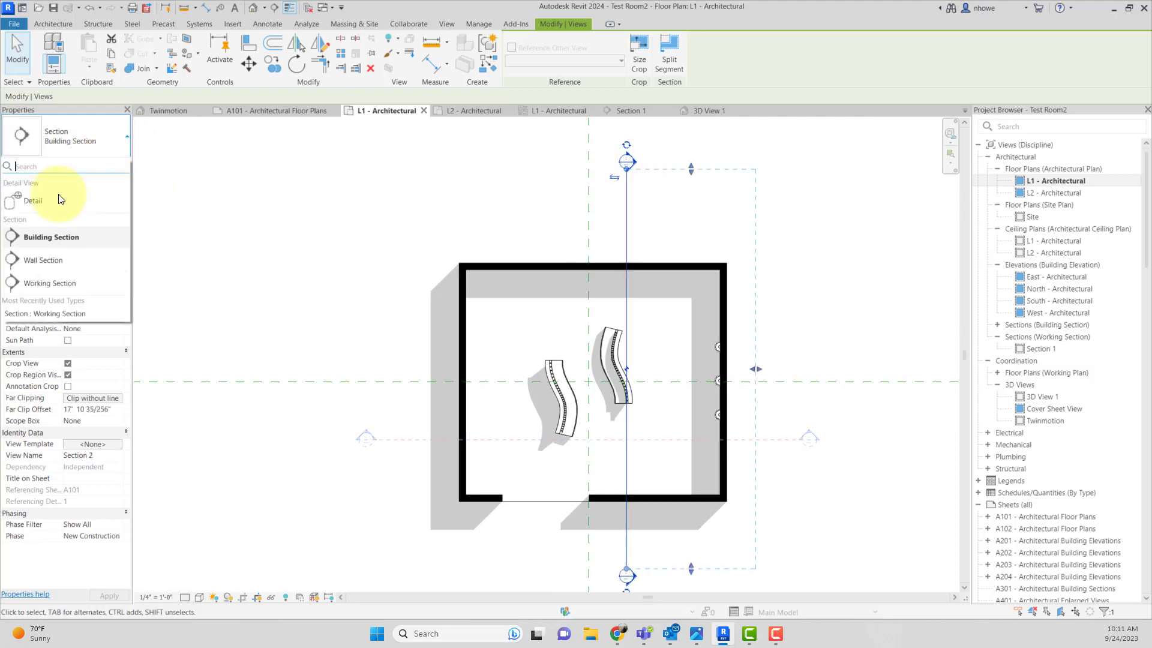
left_click(44, 266)
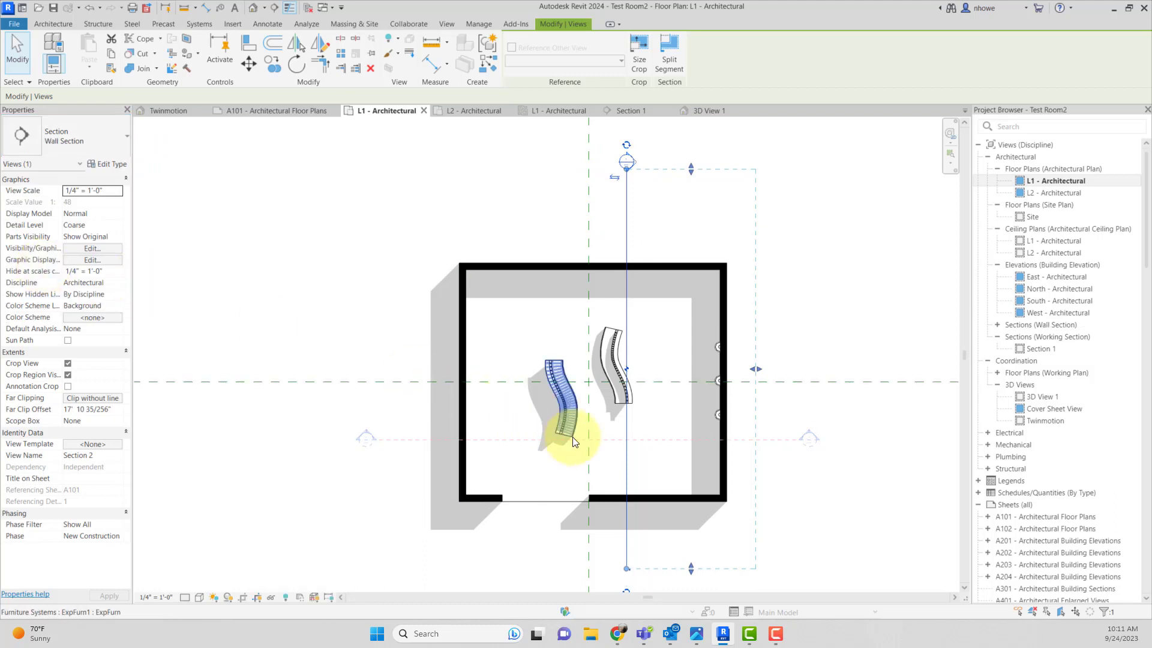
scroll(606, 401, "down", 2)
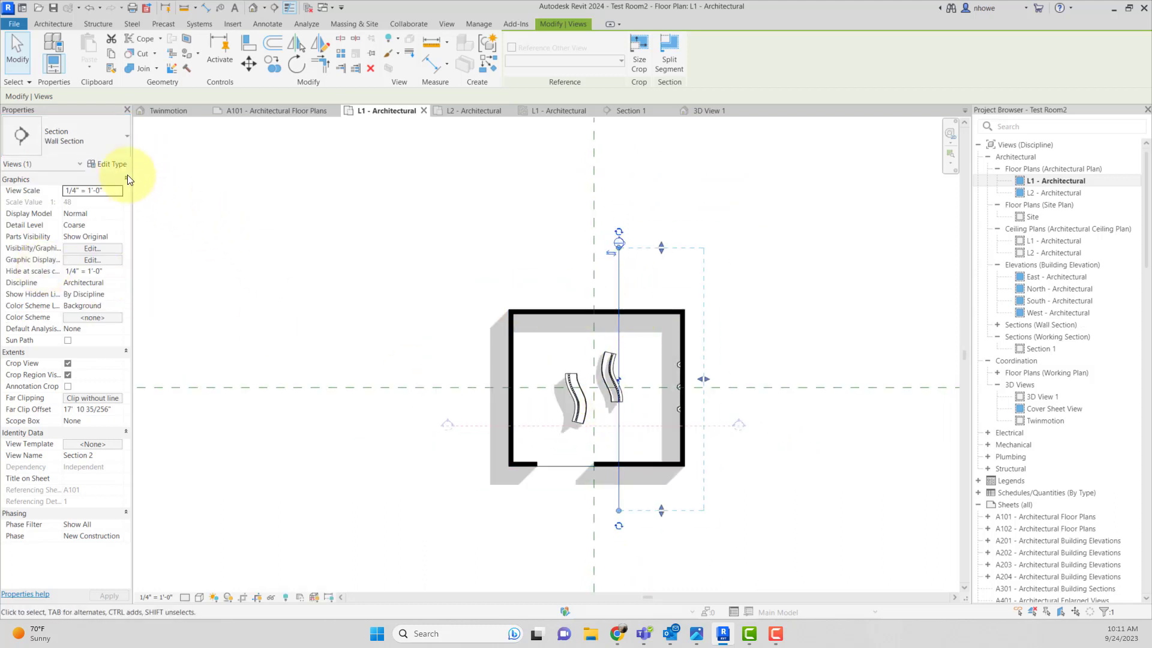
left_click(110, 153)
left_click(66, 240)
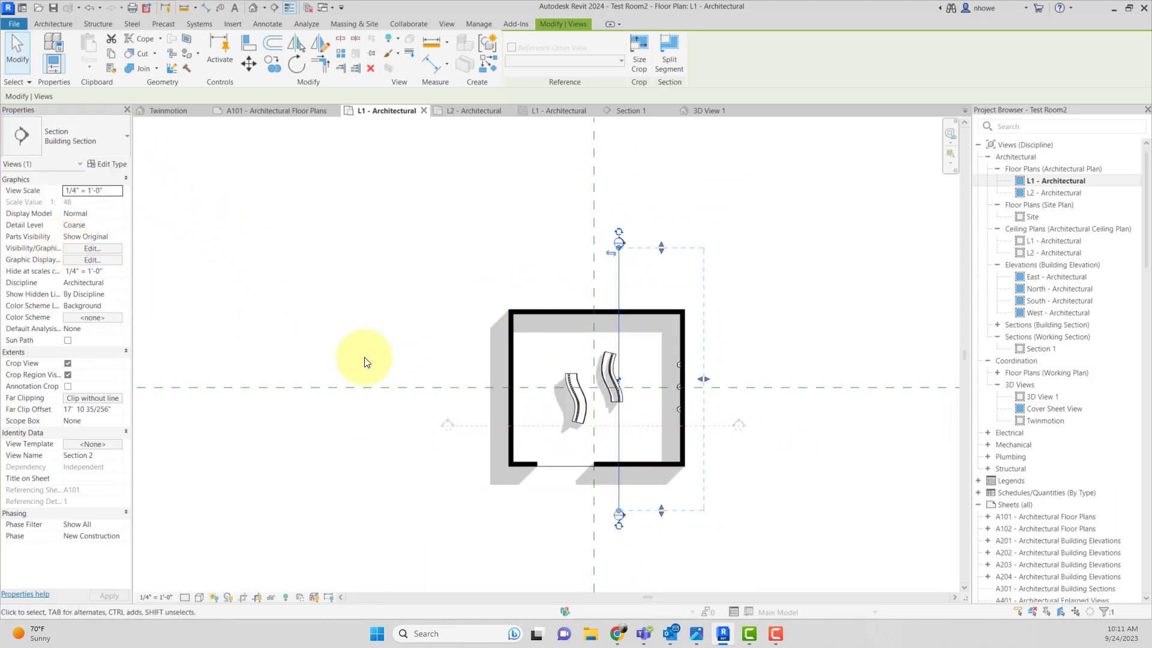
Change the horizontal Section 1 line to the Wall Section type and check its markers in the plan
left_click(463, 423)
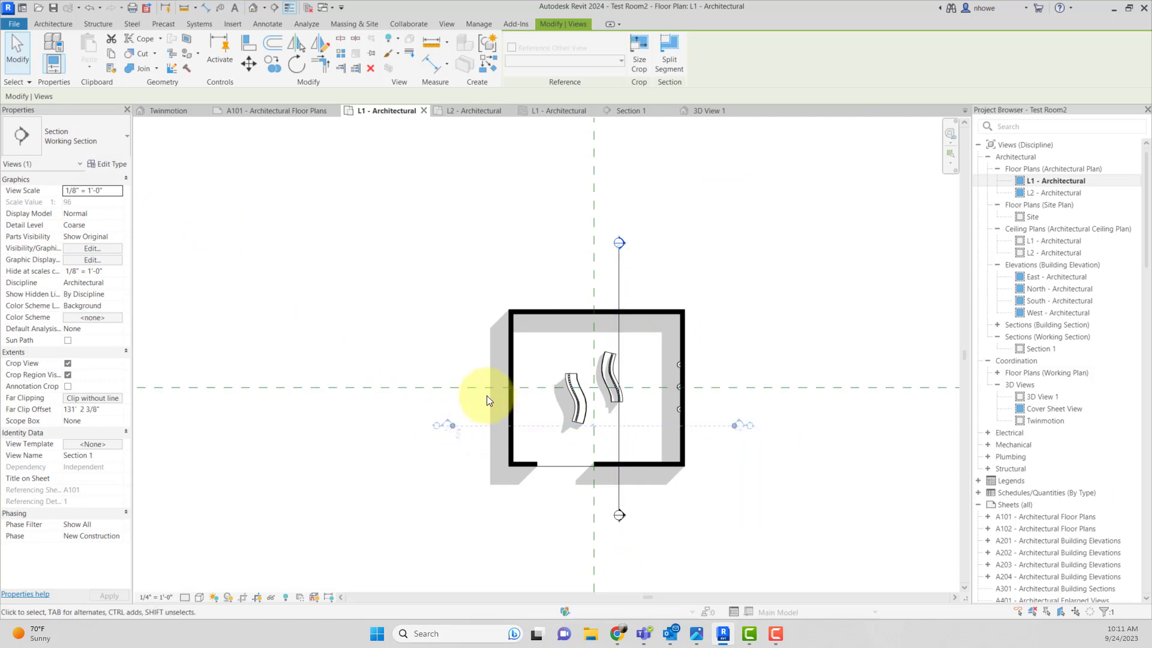
left_click(113, 149)
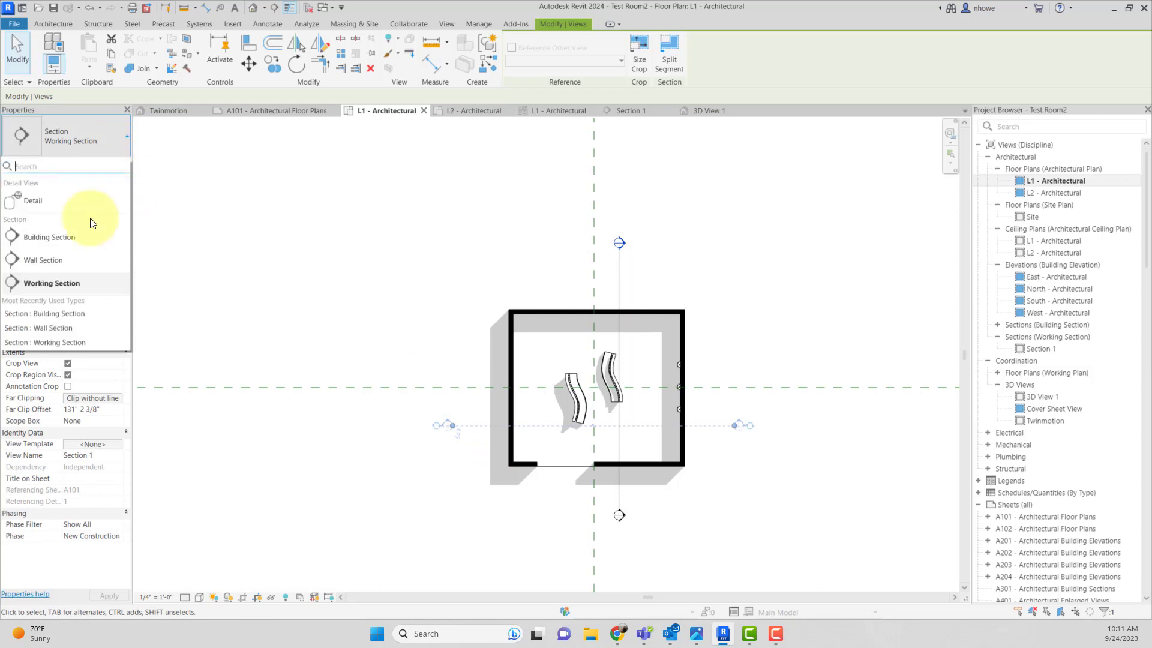
left_click(78, 255)
left_click(336, 297)
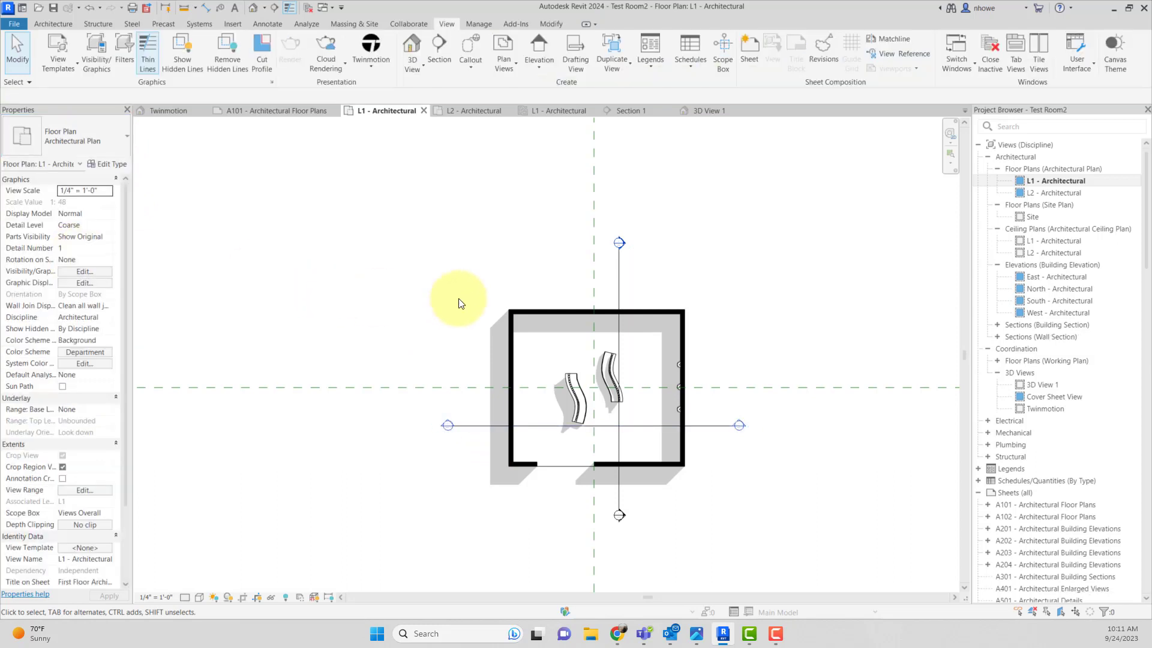
scroll(462, 302, "up", 2)
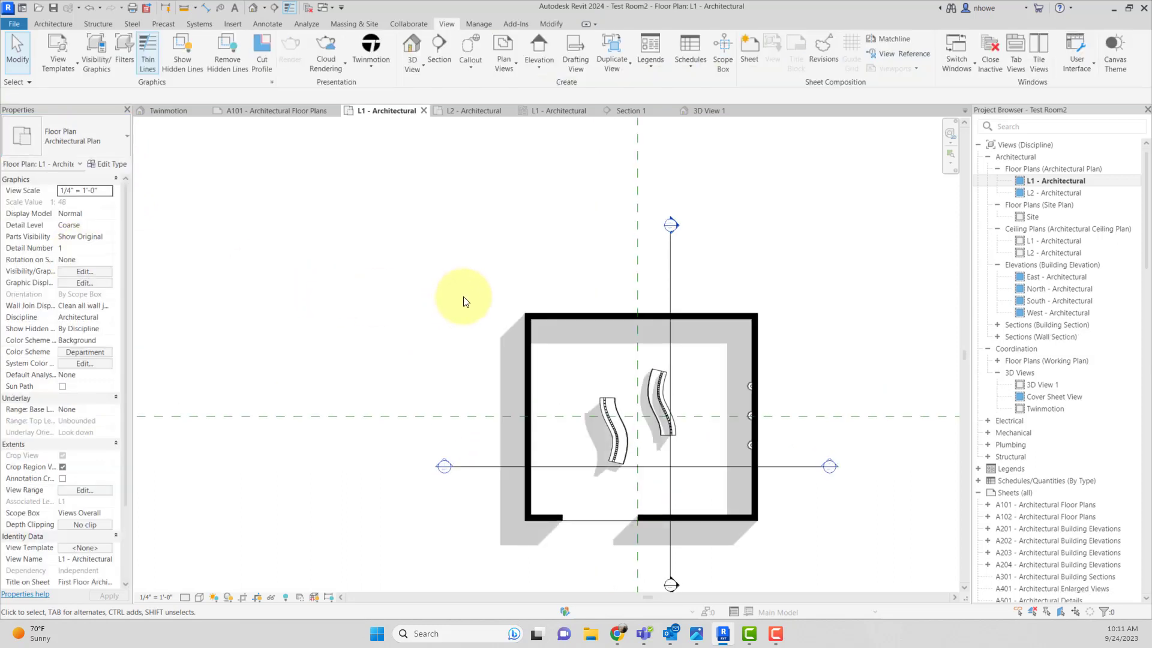
scroll(483, 345, "up", 2)
left_click(489, 508)
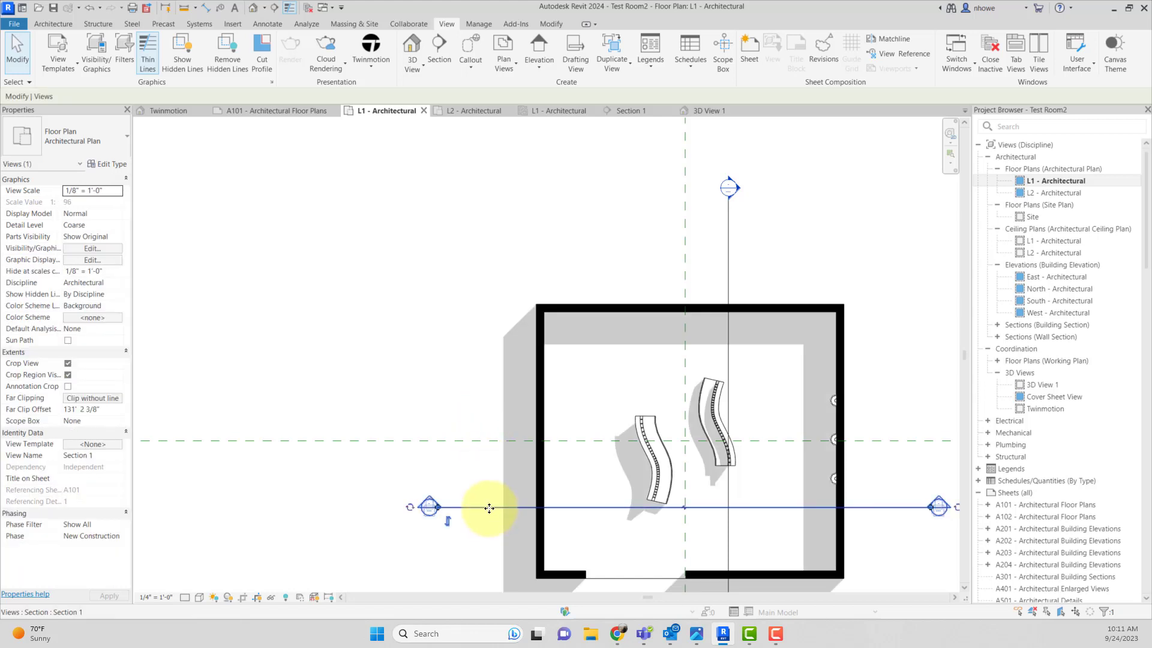
left_click(489, 508)
scroll(393, 387, "down", 2)
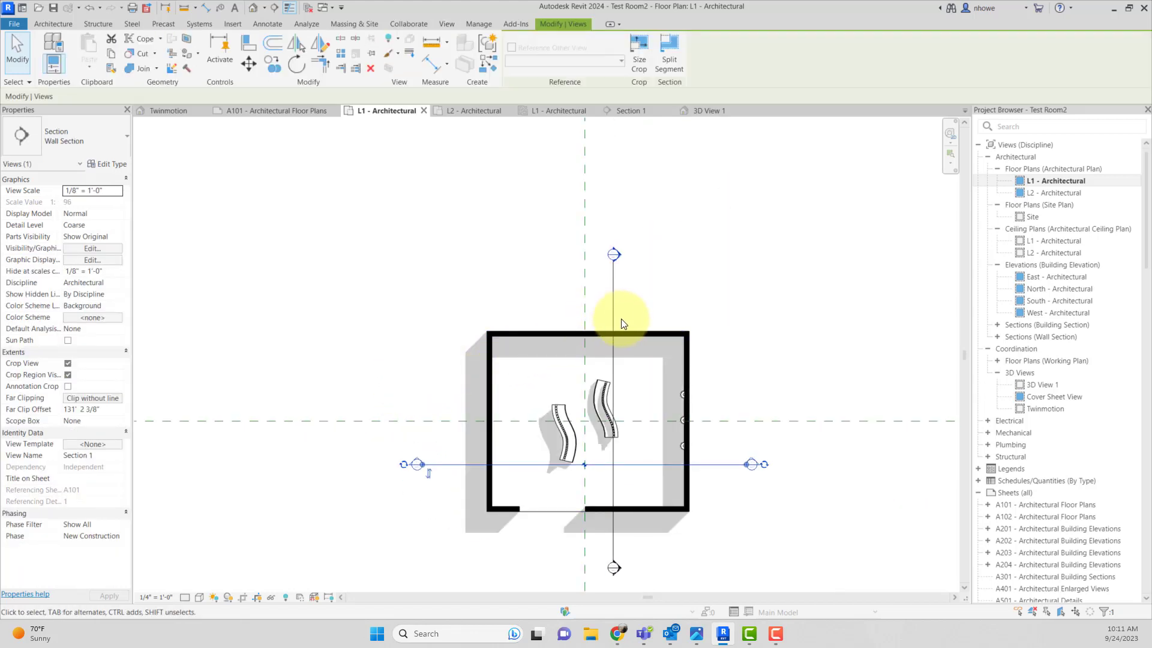
left_click(741, 357)
middle_click_drag(738, 355, 746, 291)
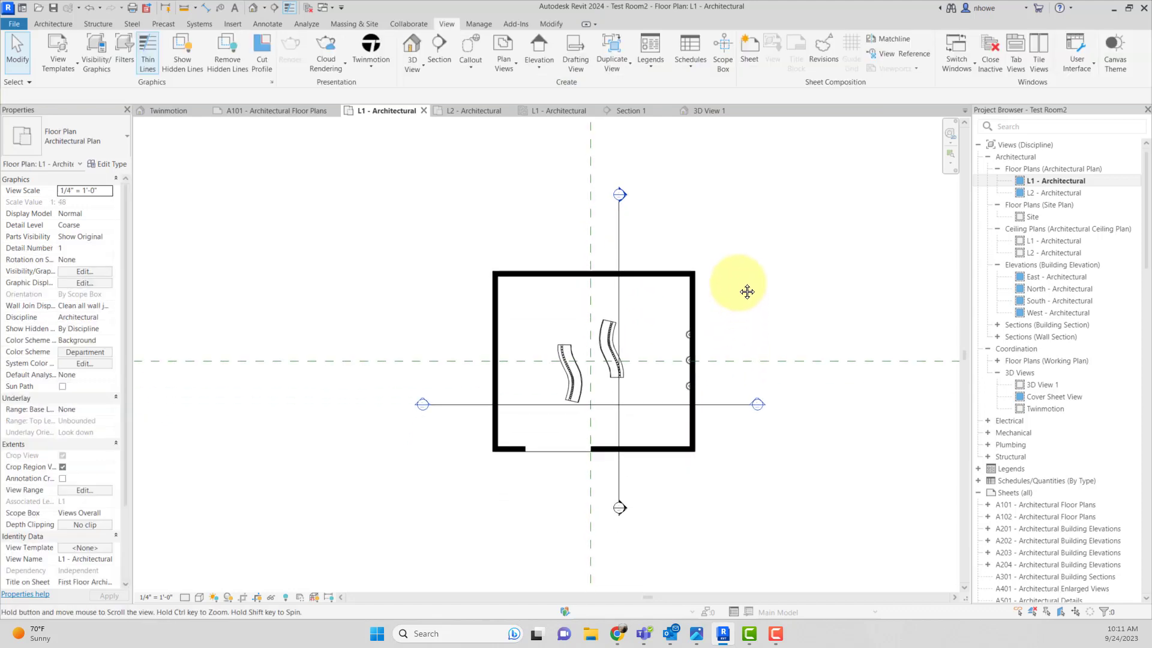
Break the vertical and horizontal section lines with gaps inside the room
left_click(617, 287)
scroll(622, 329, "up", 3)
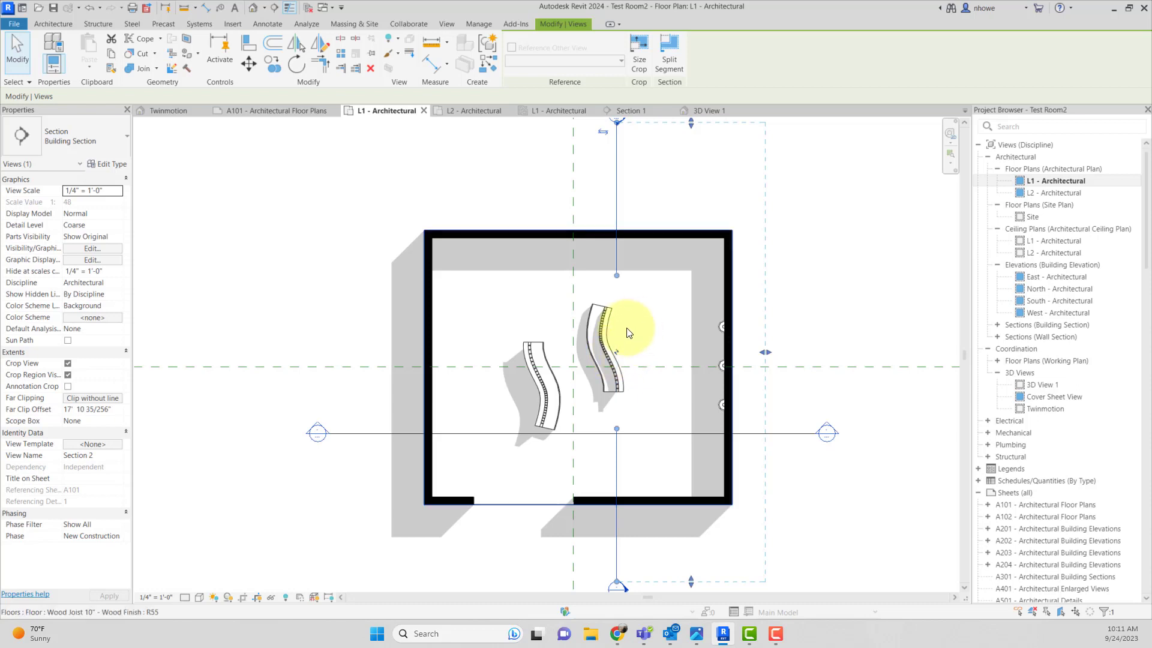
left_click(627, 433)
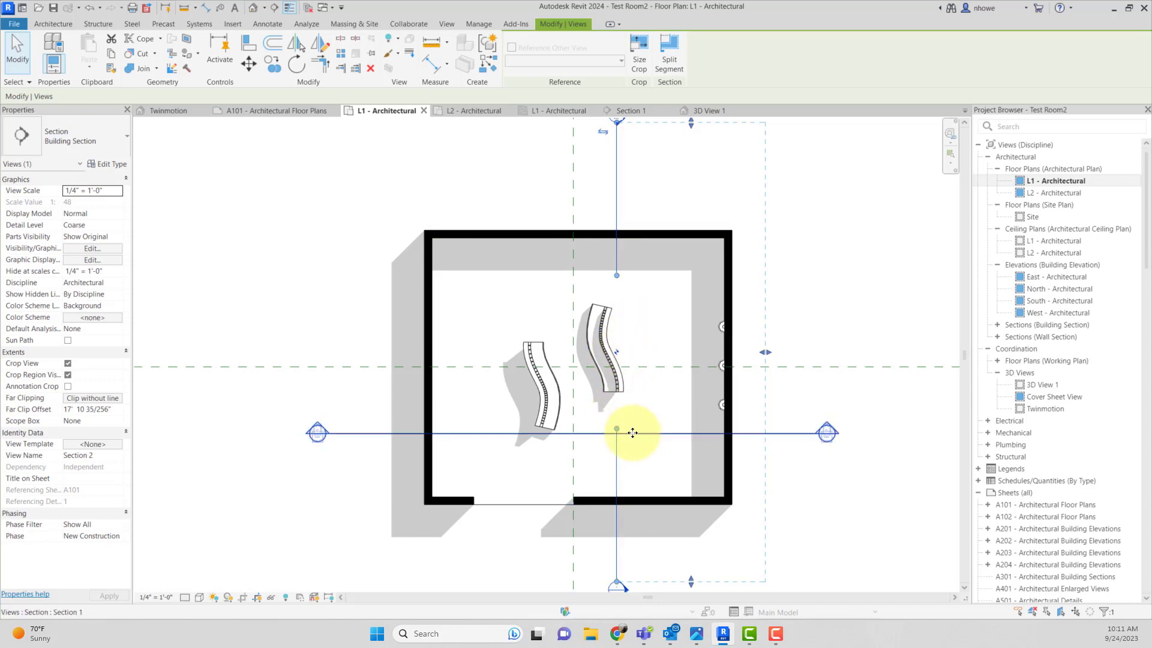
left_click(572, 433)
left_click_drag(654, 434, 697, 434)
Bring both heads of the horizontal section line closer to the walls and widen its gap toward the west wall
left_click(821, 434)
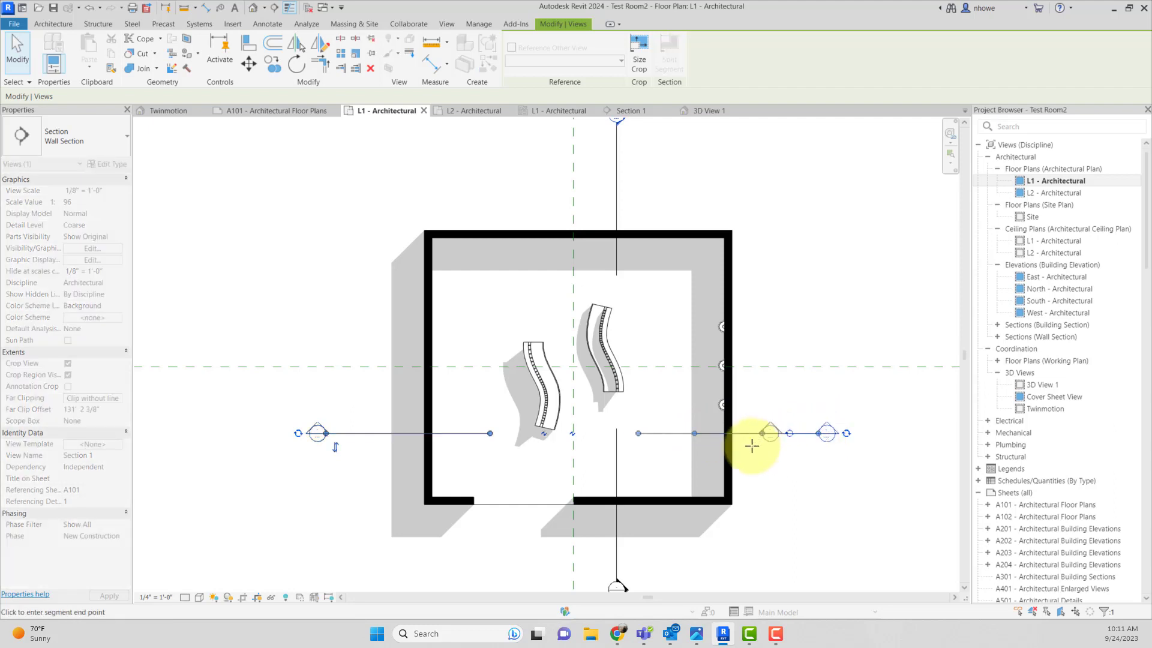
left_click(747, 448)
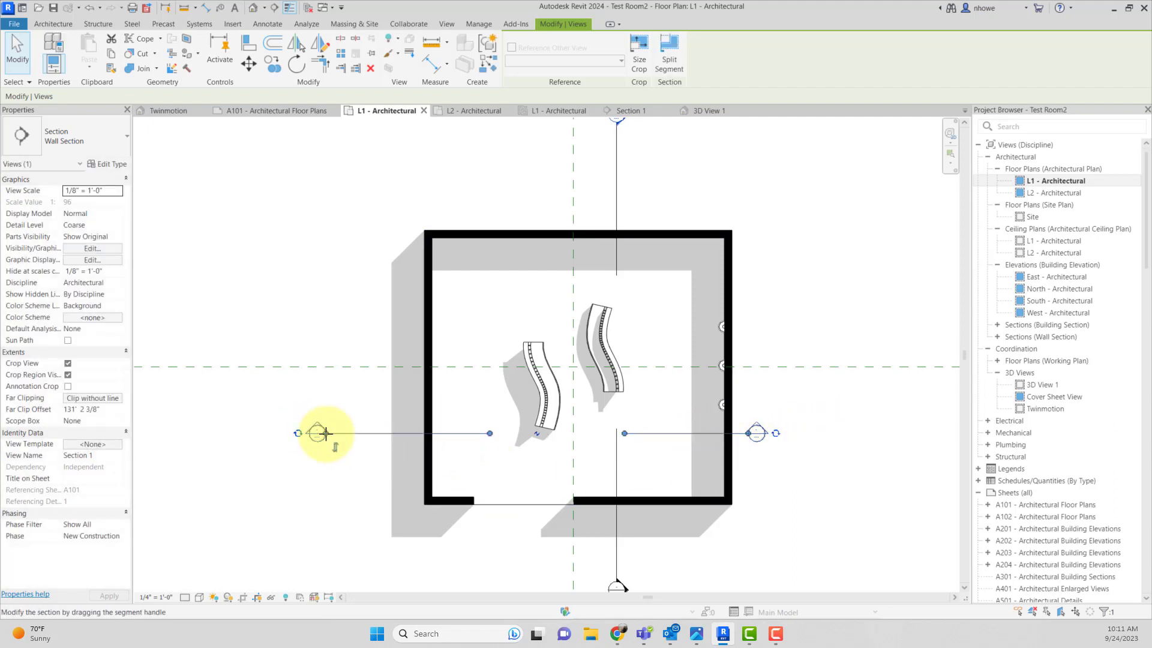
left_click(325, 433)
left_click(390, 431)
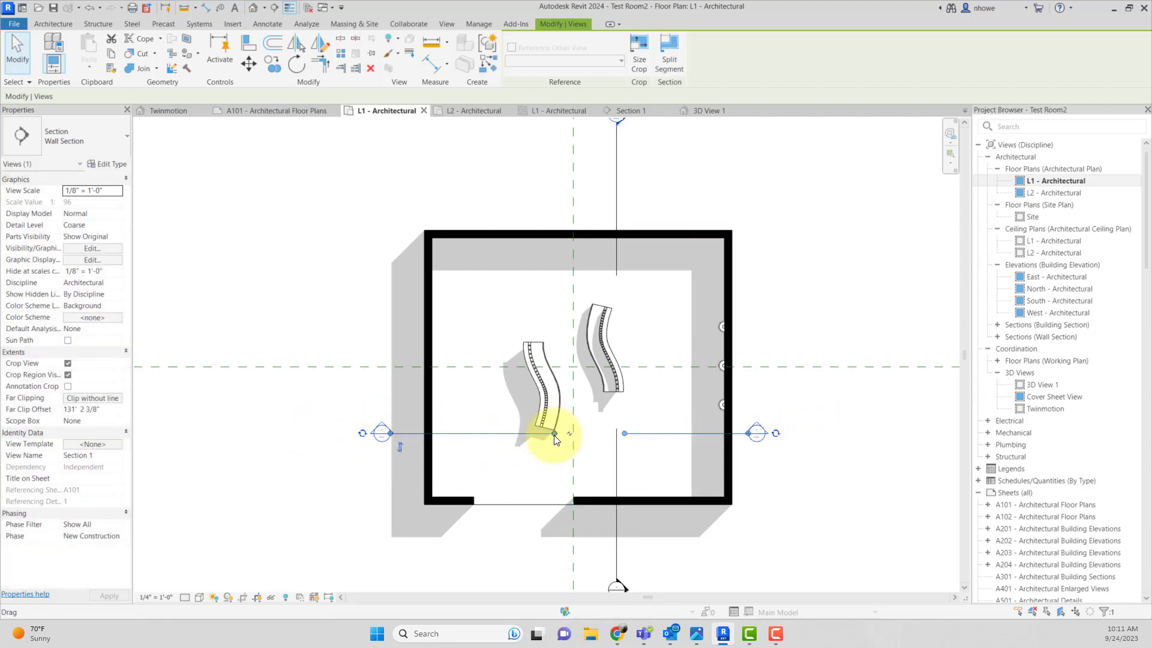
left_click_drag(554, 440, 467, 448)
Pull the vertical section's heads close to the north and south walls and widen the gaps in both section lines, leaving short stubs
left_click(617, 452)
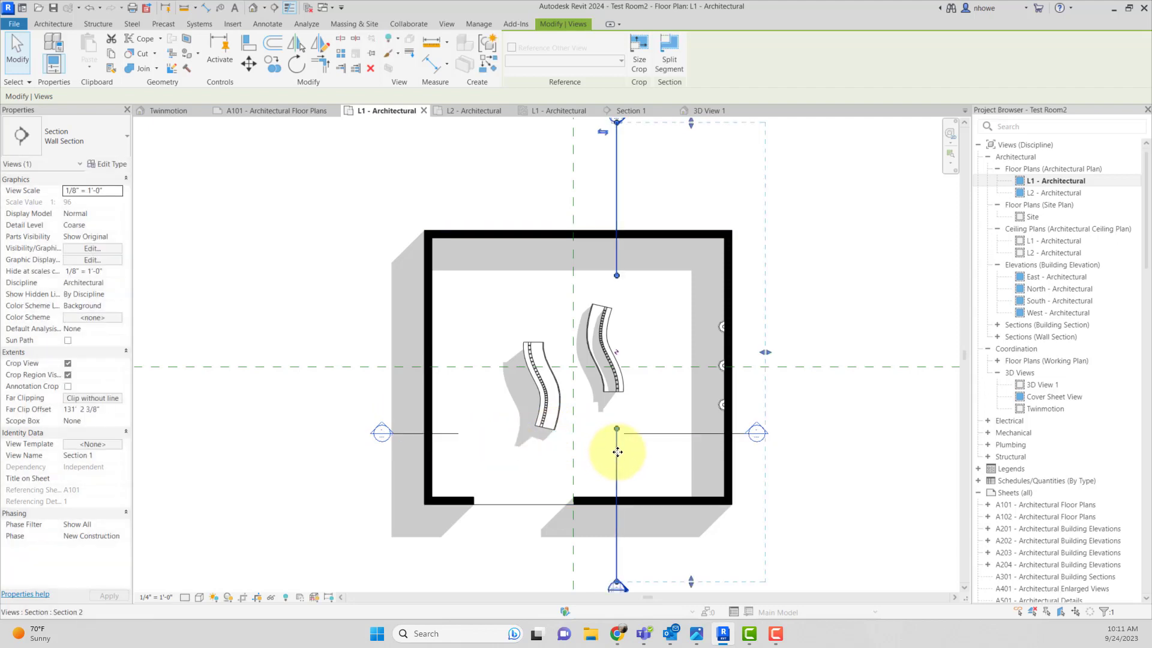
left_click_drag(617, 429, 617, 489)
scroll(641, 440, "down", 2)
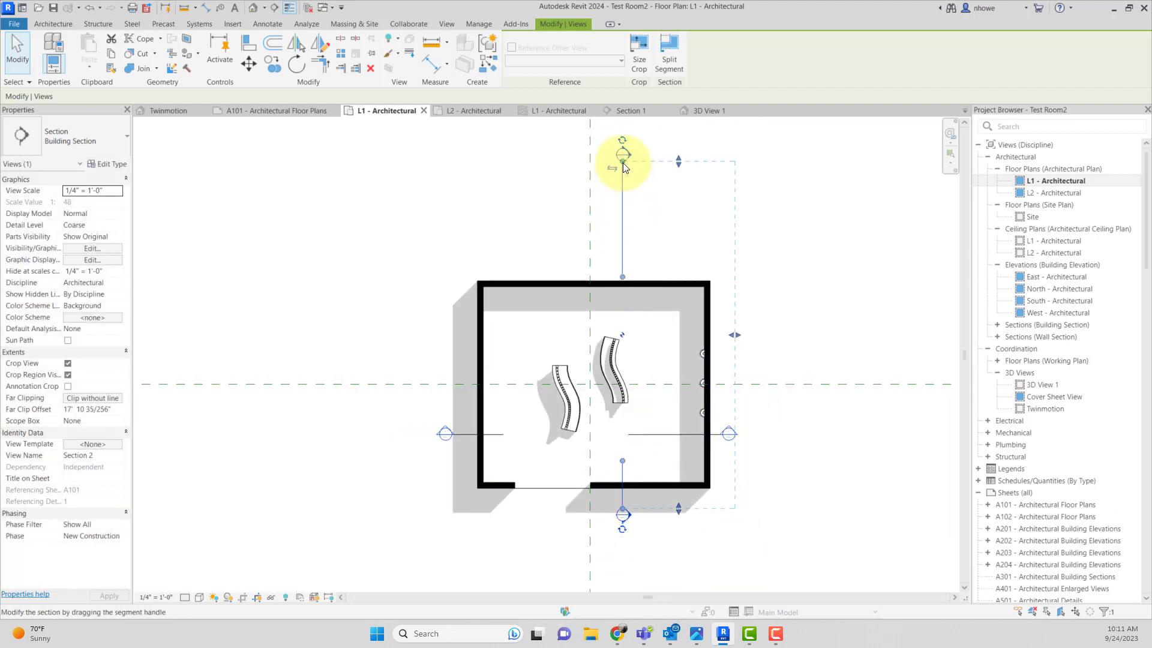
left_click_drag(624, 166, 623, 260)
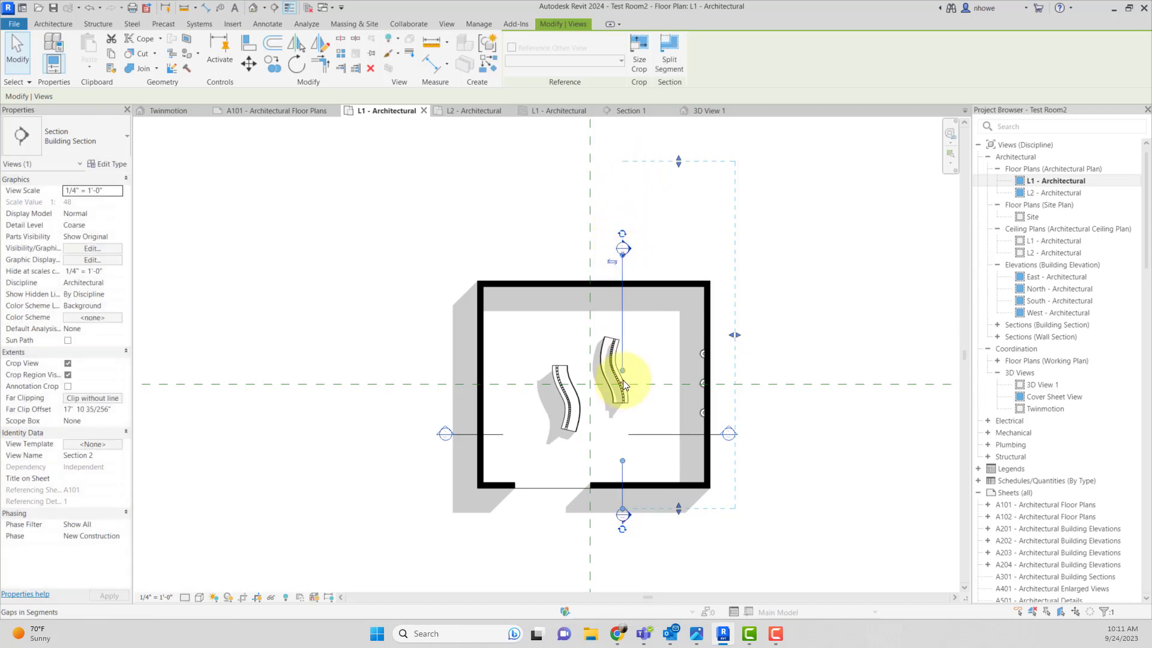
left_click_drag(624, 370, 624, 312)
left_click(652, 434)
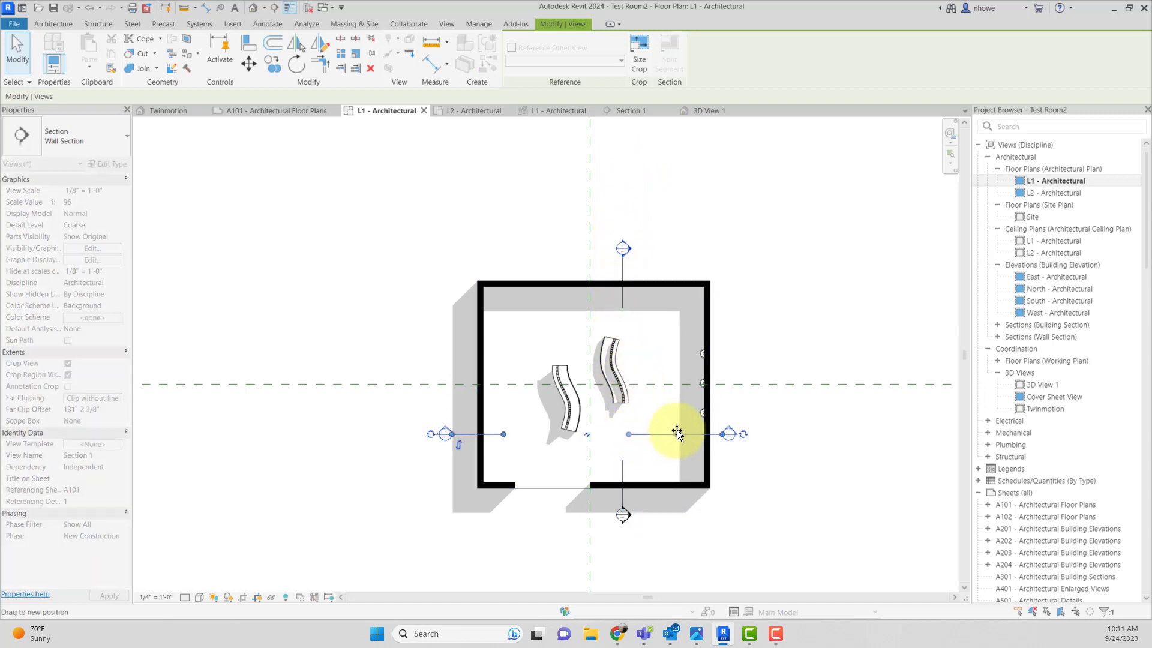
left_click_drag(677, 430, 676, 430)
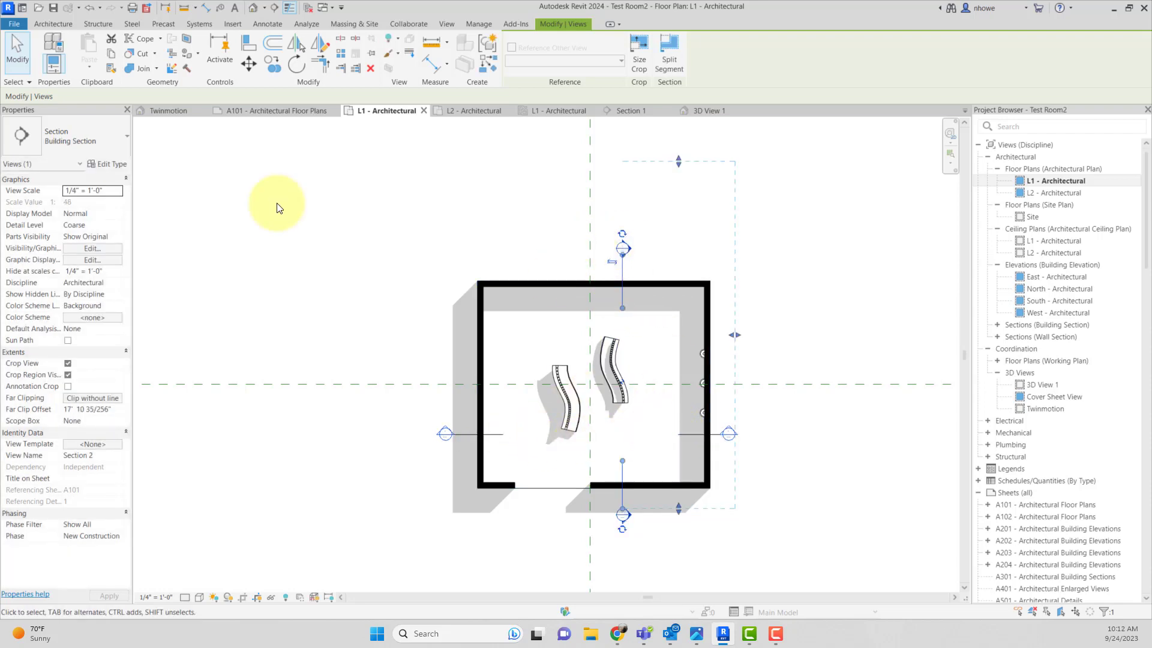
Check the section types available for the vertical line and examine its north section head up close
left_click(125, 149)
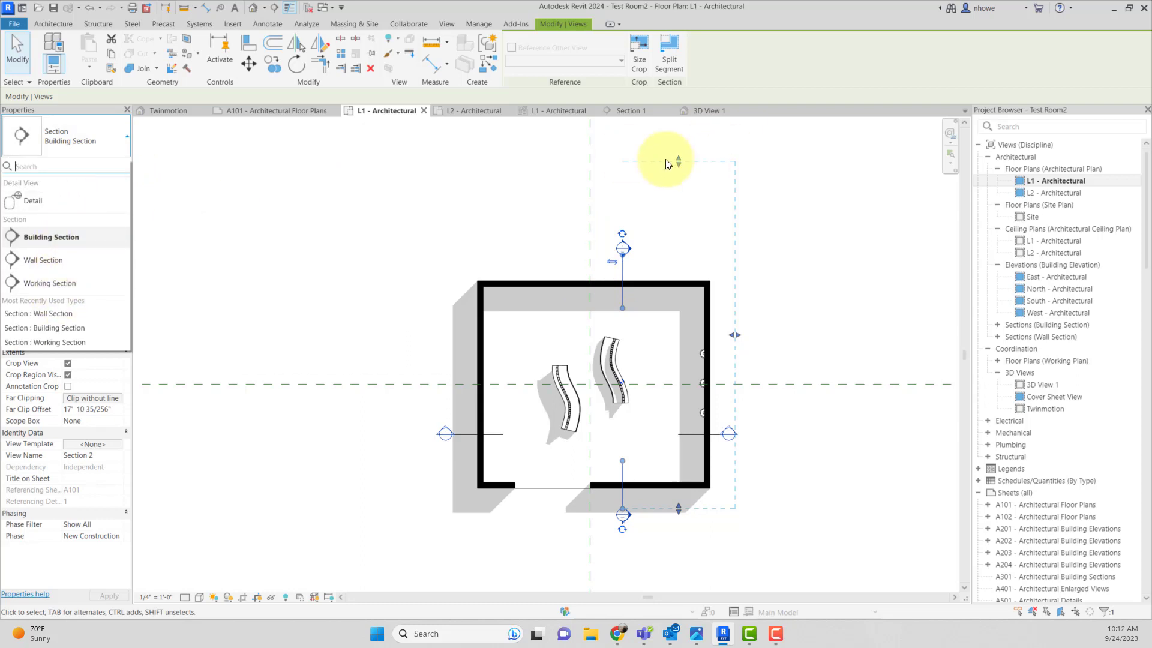
left_click(648, 251)
scroll(648, 251, "up", 1)
scroll(613, 246, "up", 2)
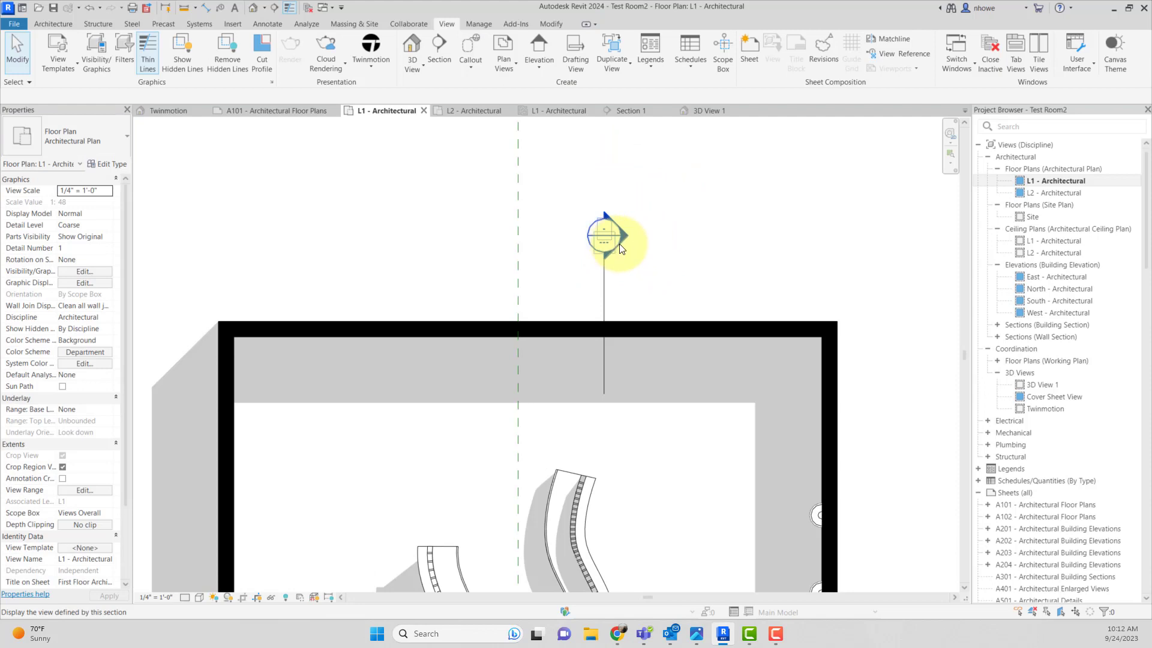
Start loading a family and open the Annotations folder of the US library
left_click(233, 25)
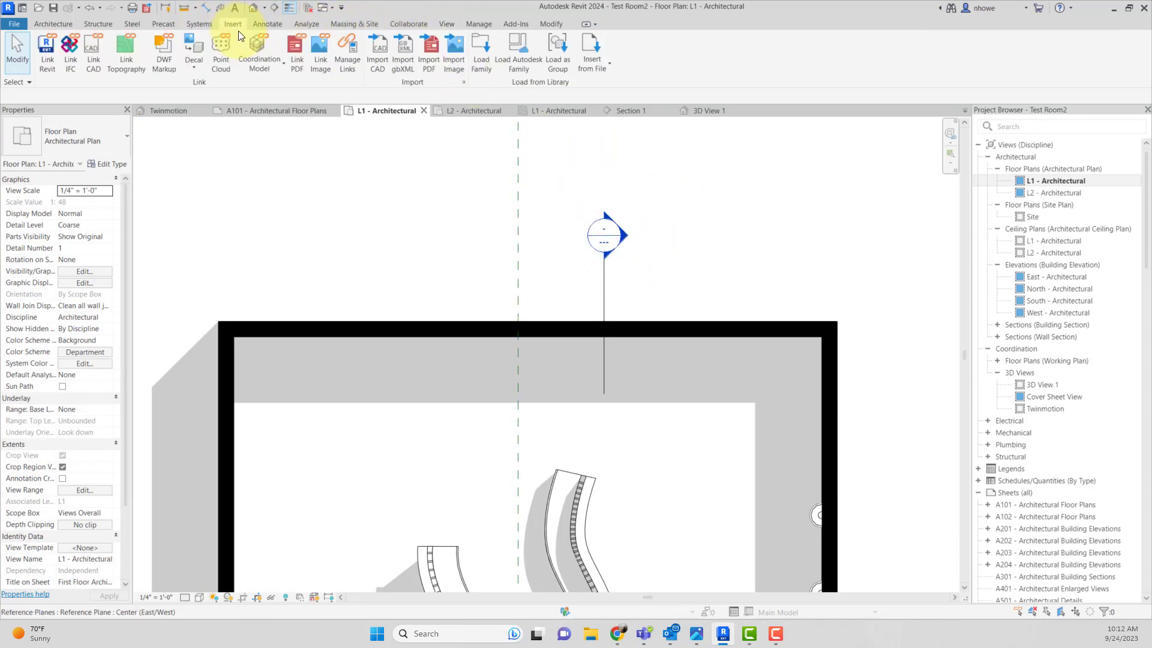
left_click(479, 65)
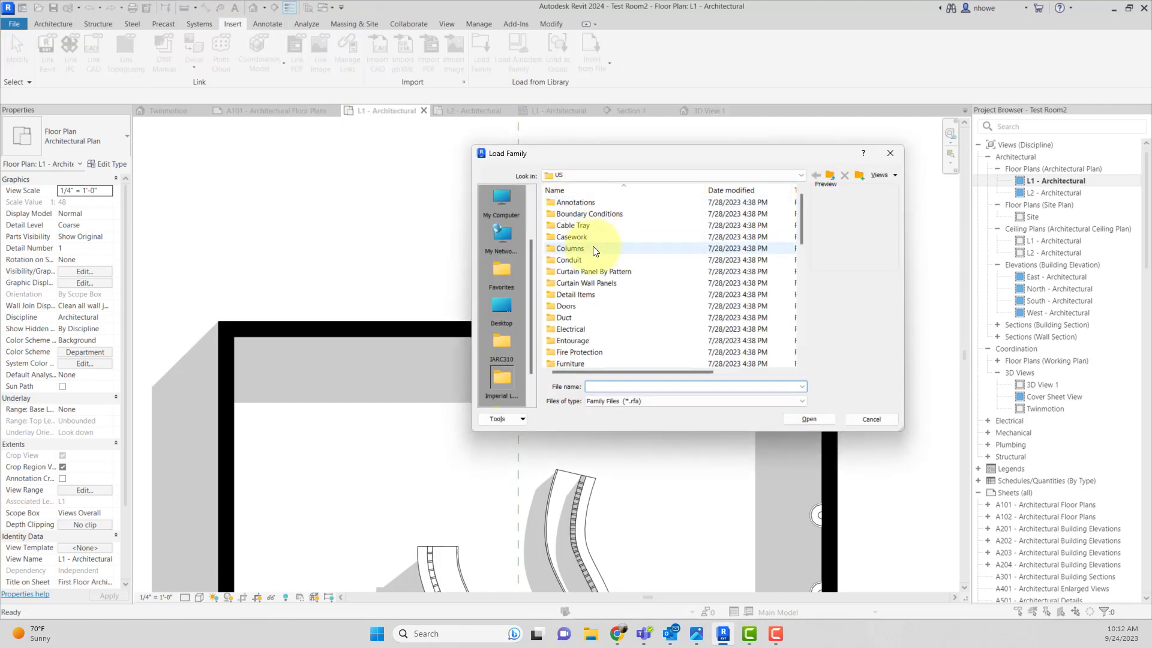
double_click(577, 201)
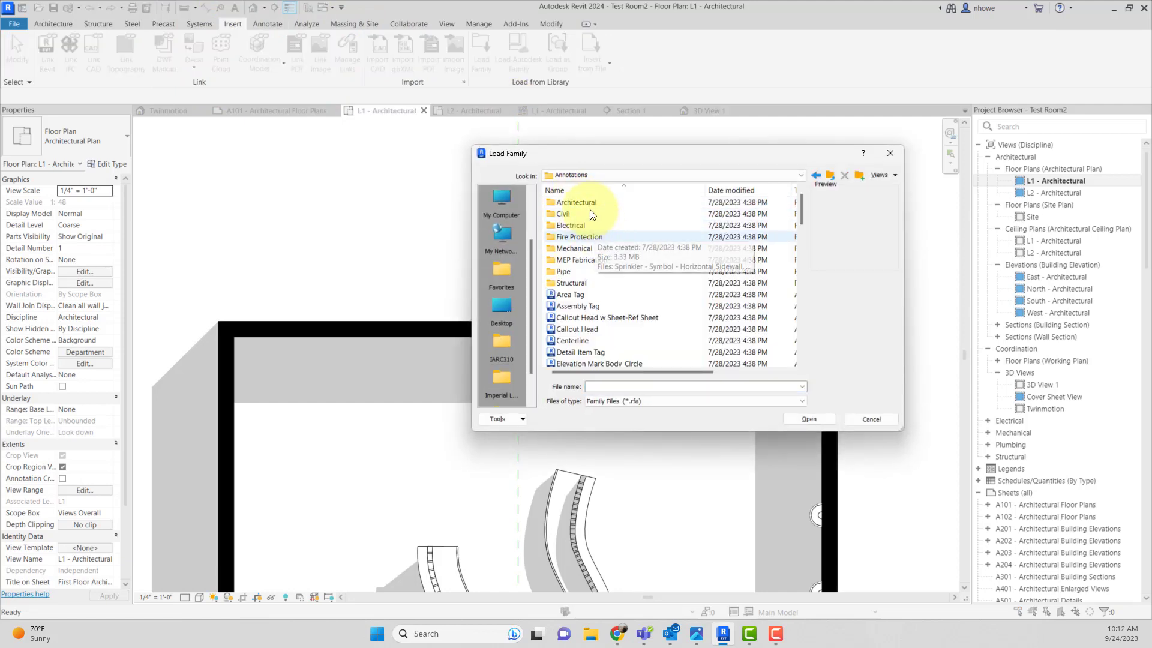
Look through the Architectural annotation families, previewing the floor, furniture and railing tags
double_click(588, 202)
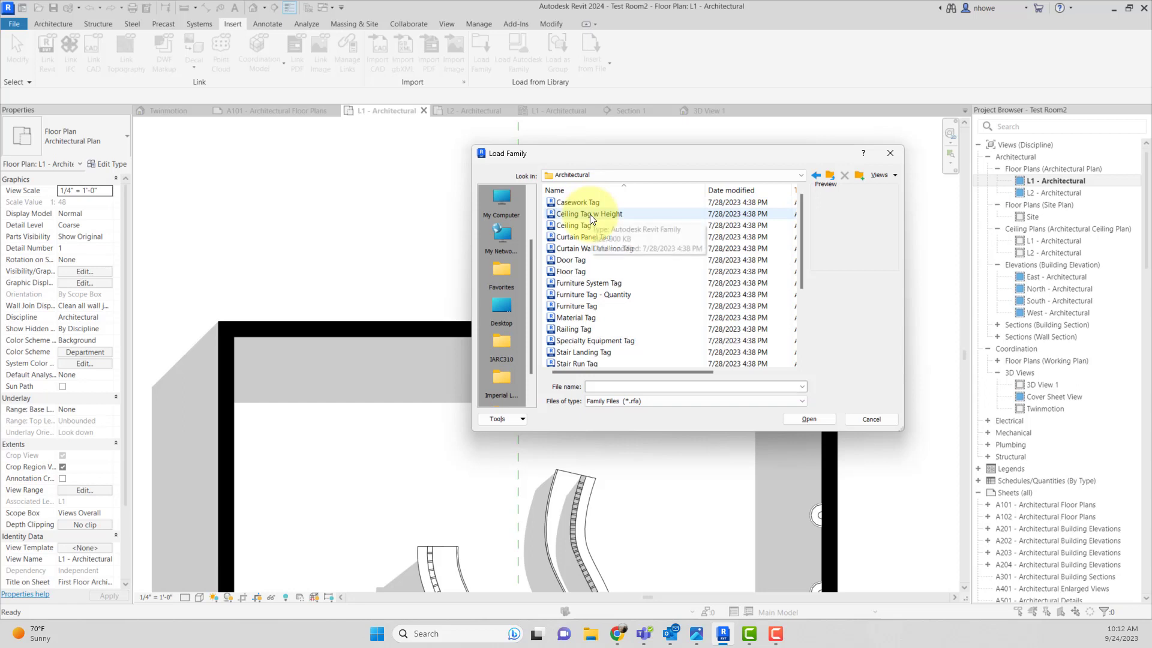
scroll(614, 307, "down", 2)
scroll(608, 282, "up", 3)
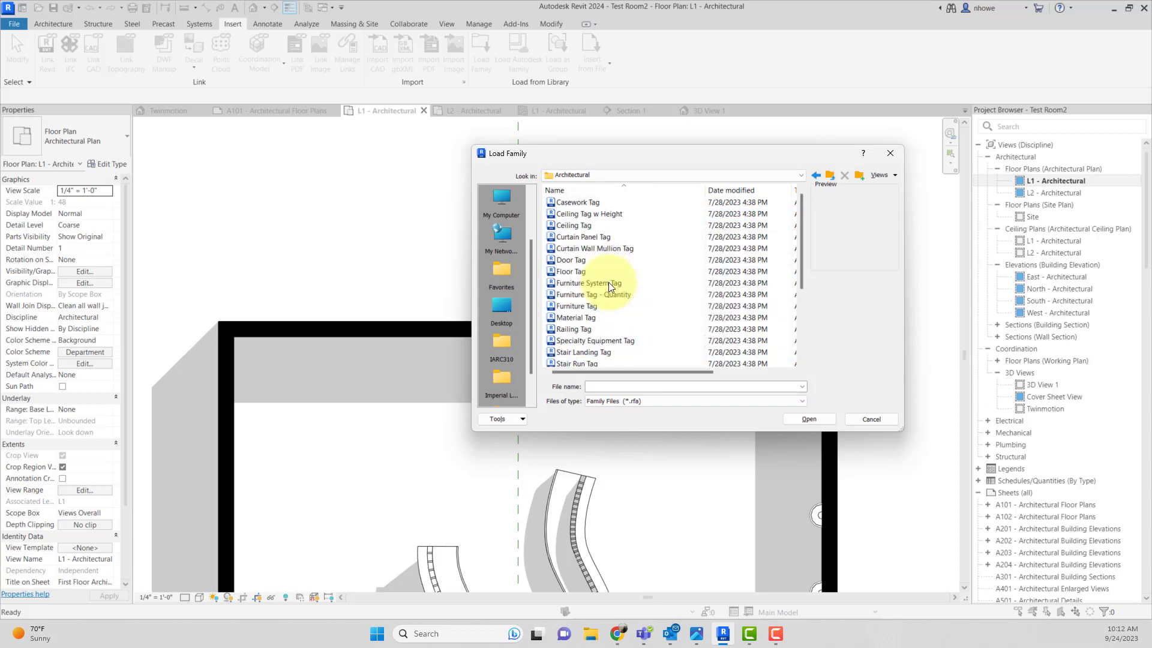
left_click(605, 270)
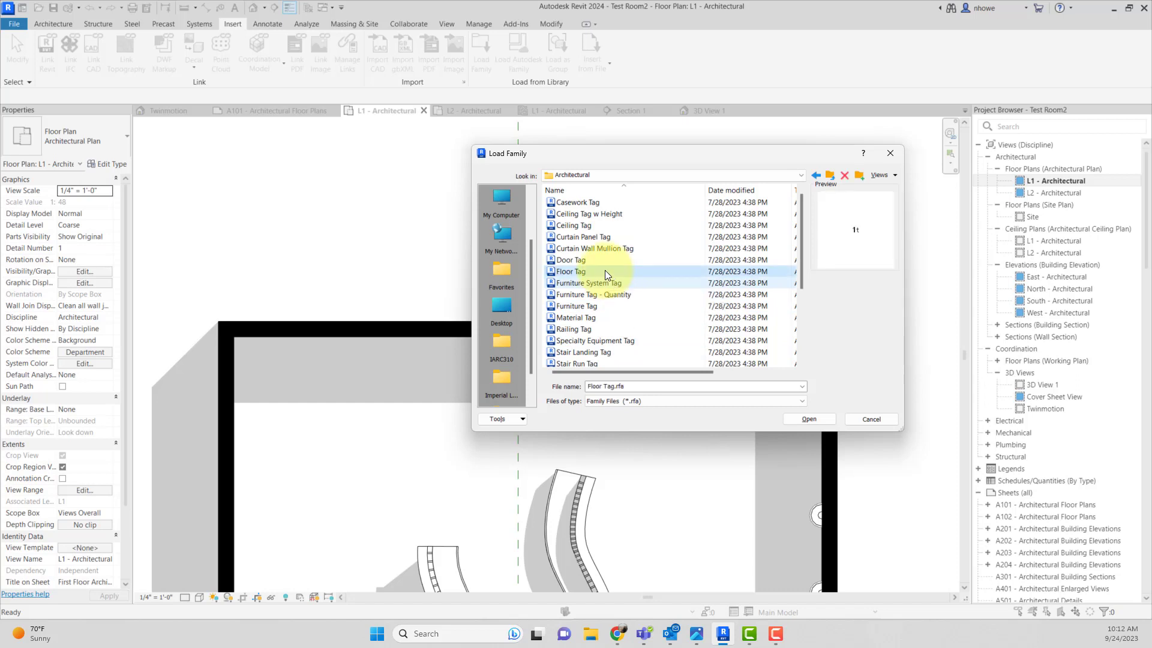
left_click(596, 284)
left_click(591, 296)
left_click(590, 305)
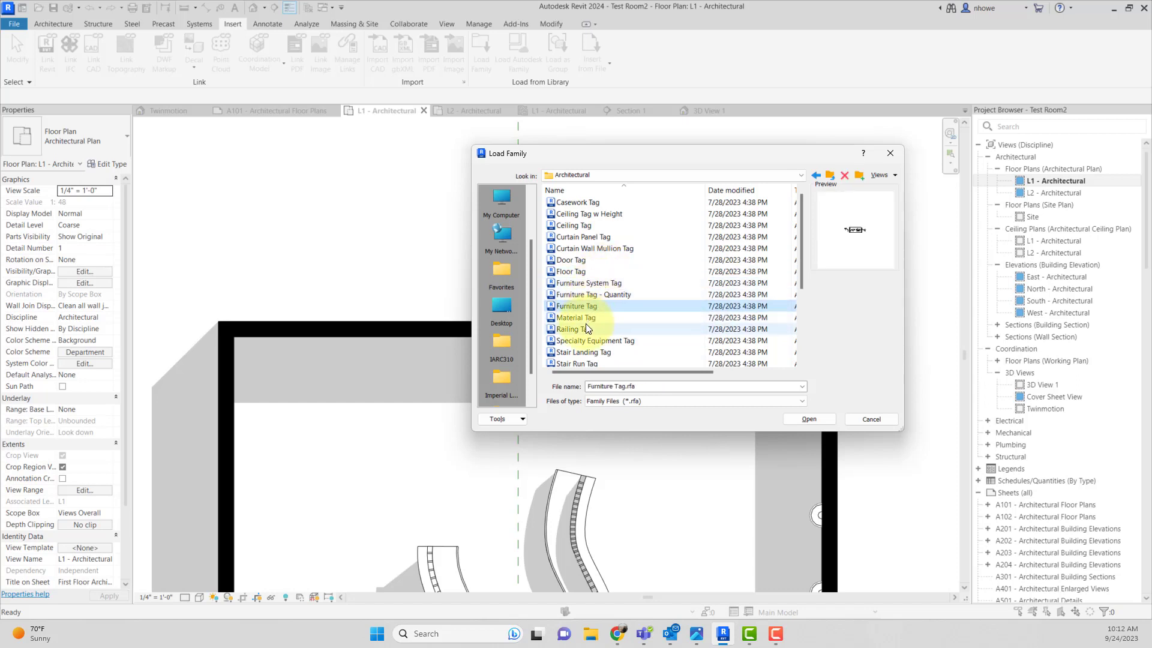
left_click(586, 328)
scroll(603, 276, "down", 3)
scroll(603, 275, "up", 3)
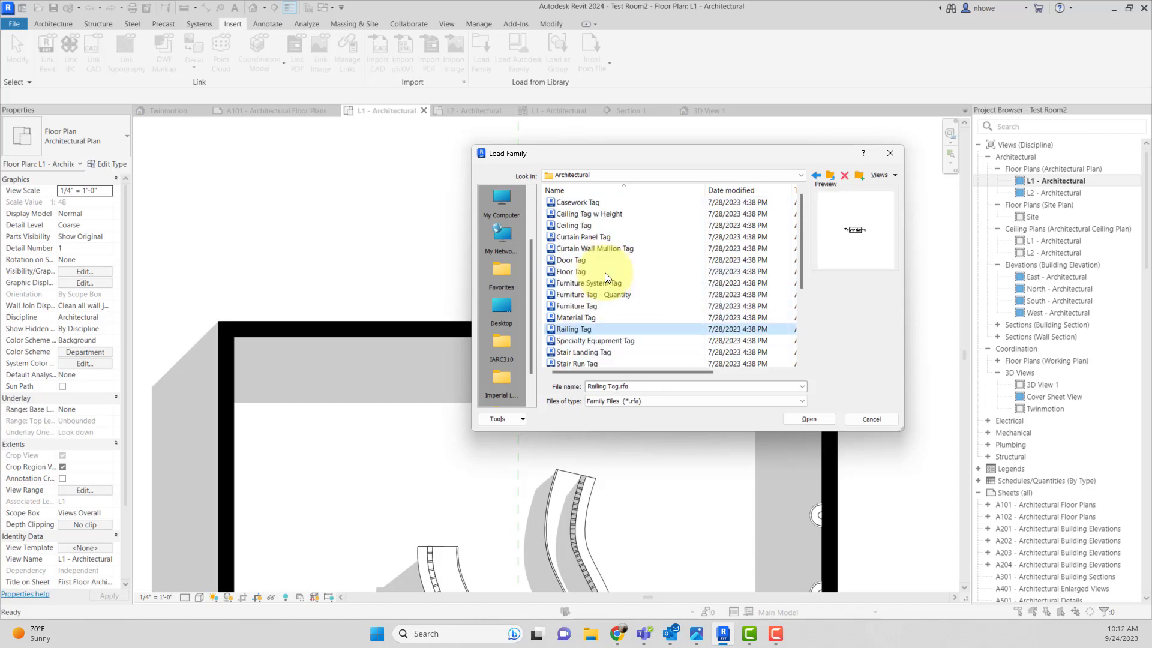
Return to the Annotations folder and preview the section head families, including open, no arrow, filled with name and 1 point versions
left_click(815, 175)
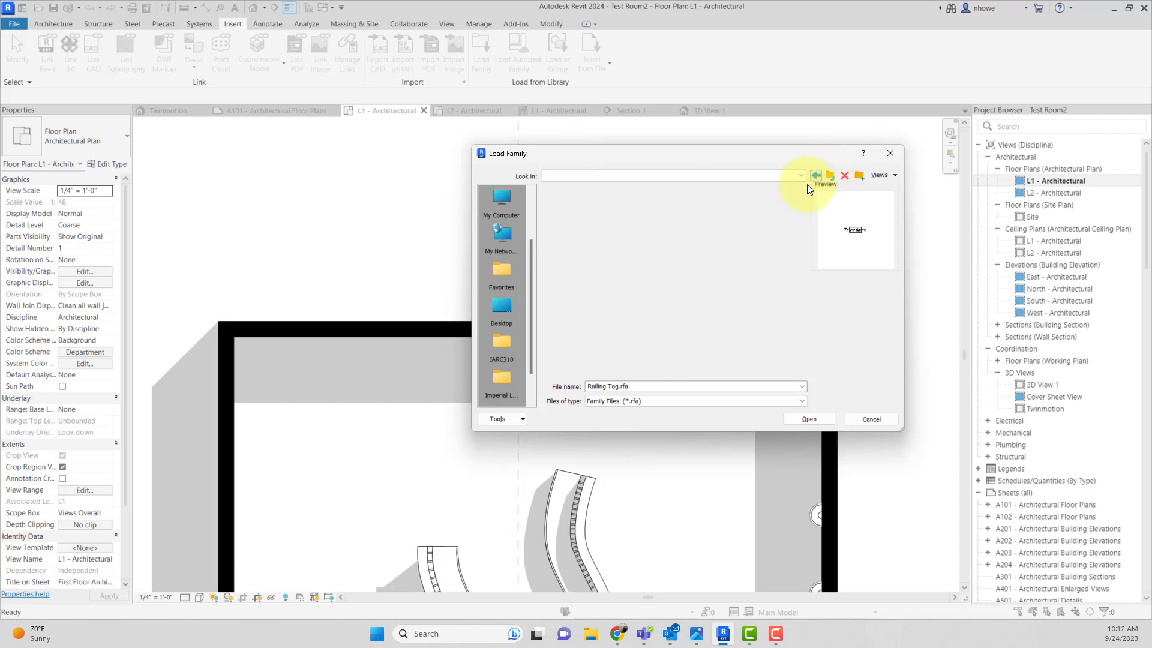
scroll(593, 260, "down", 12)
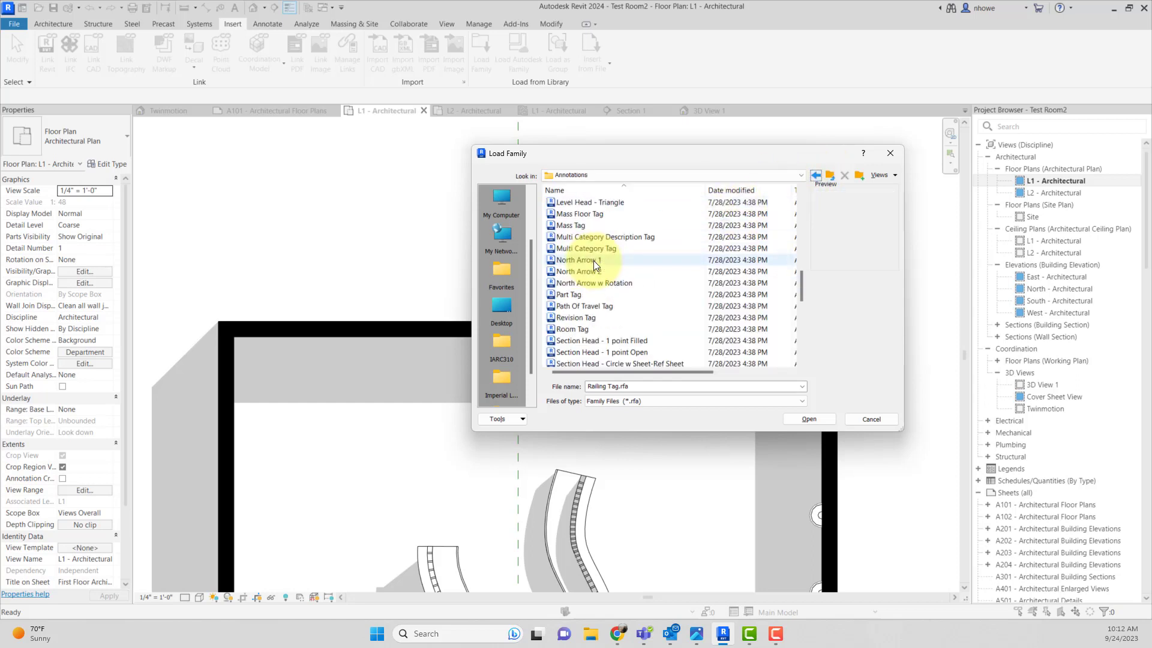
left_click(589, 333)
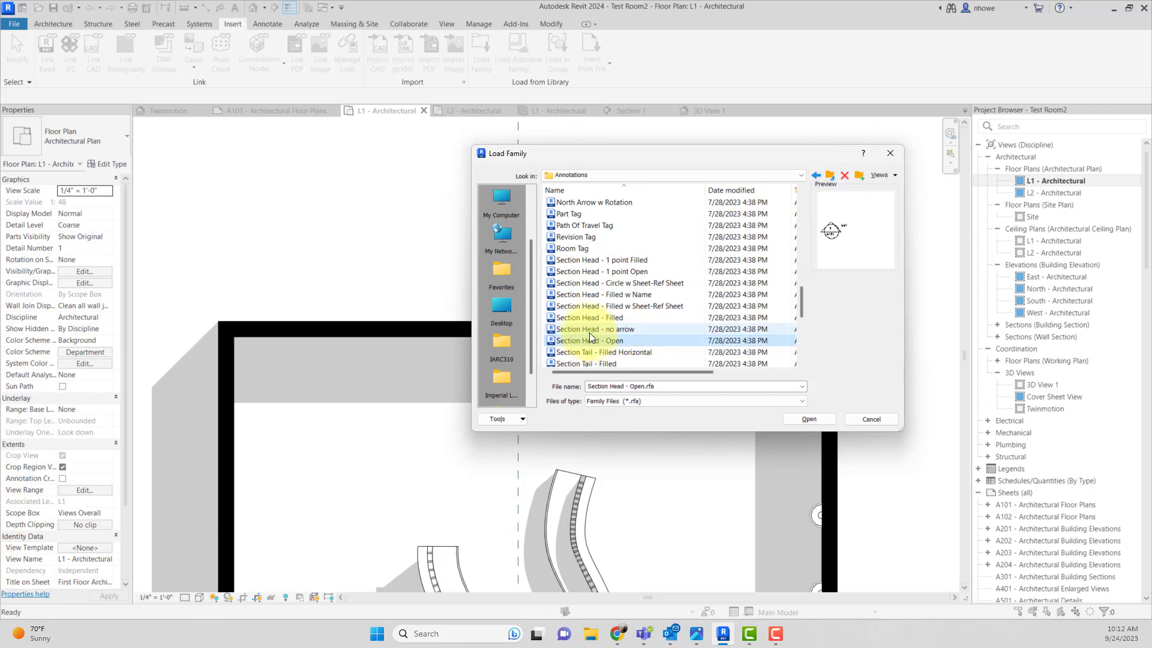
left_click(585, 319)
left_click(582, 326)
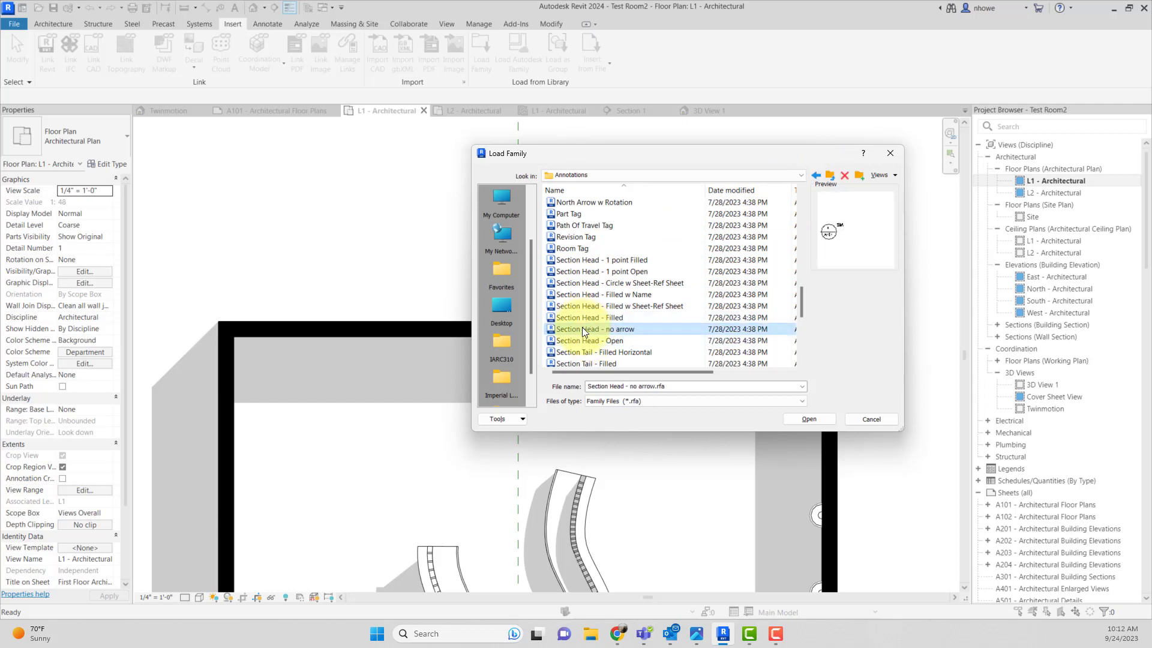
left_click(586, 306)
left_click(585, 295)
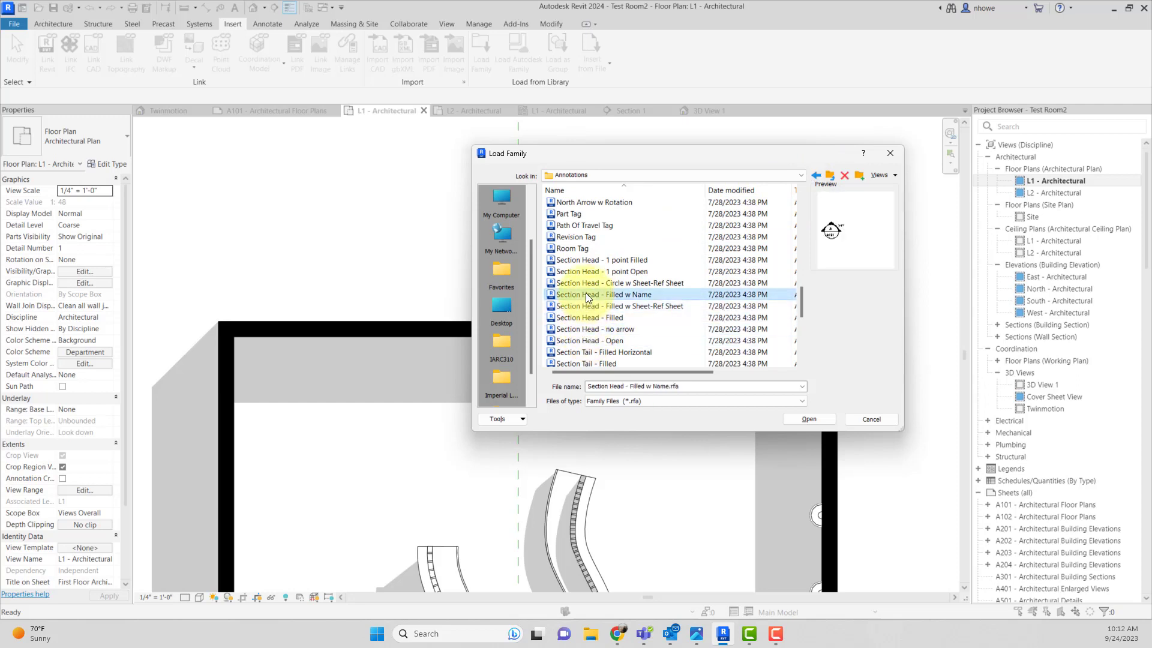
left_click(587, 283)
left_click(590, 271)
left_click(590, 262)
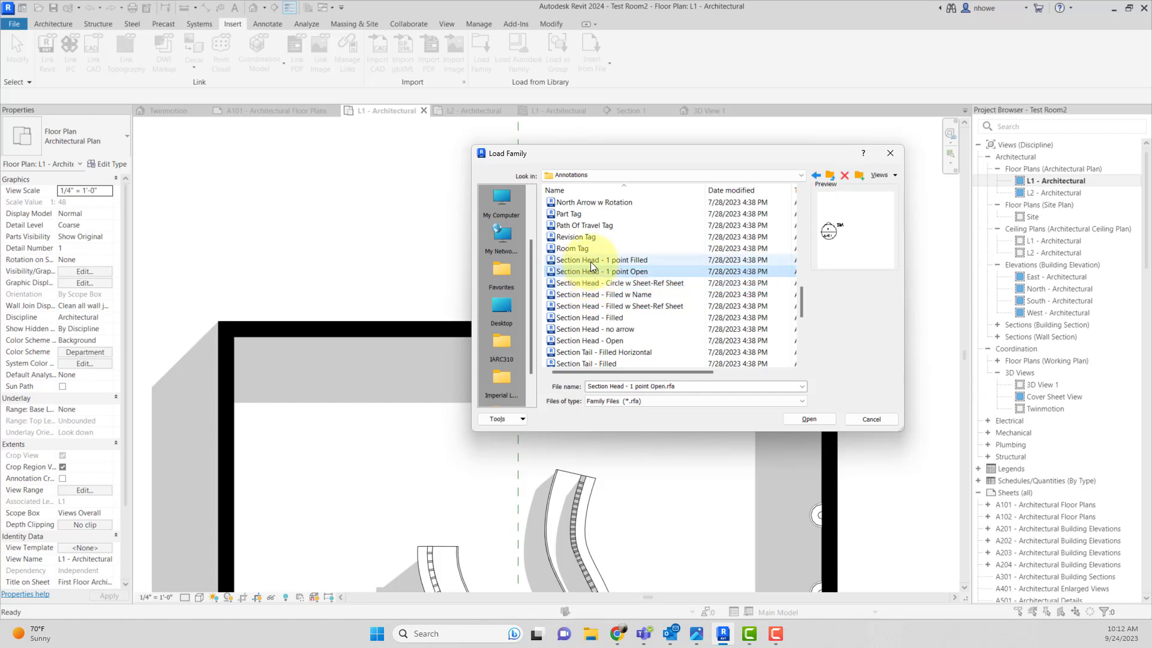
Preview the filled and open Section Tail families in the Annotations folder
scroll(589, 261, "down", 2)
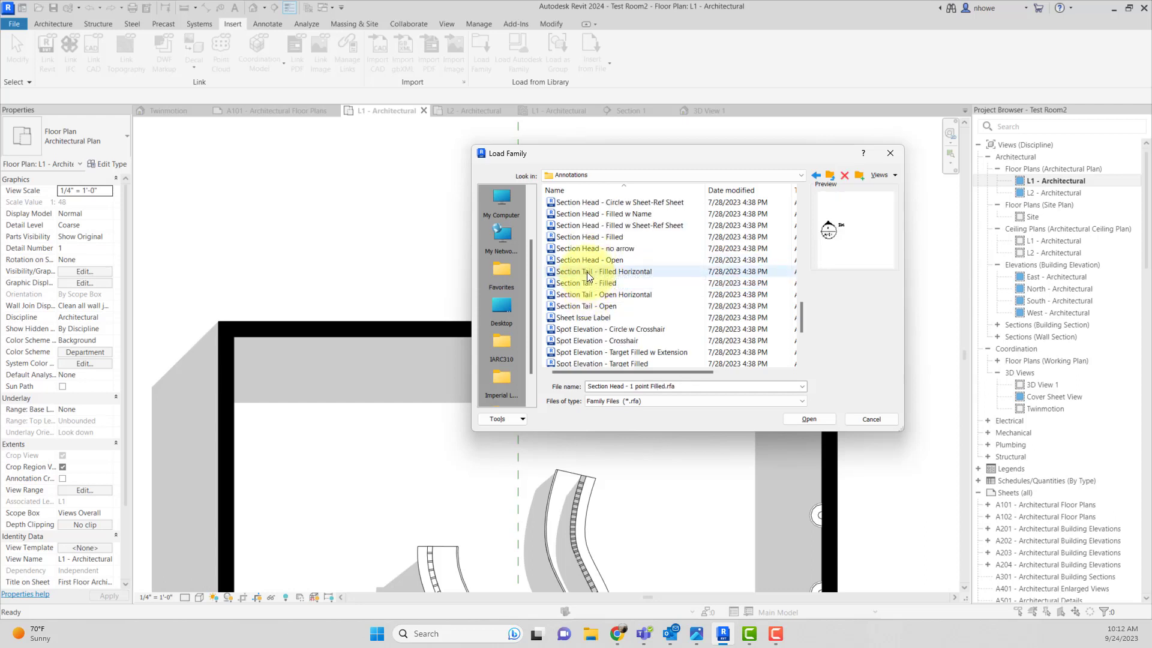
left_click(587, 272)
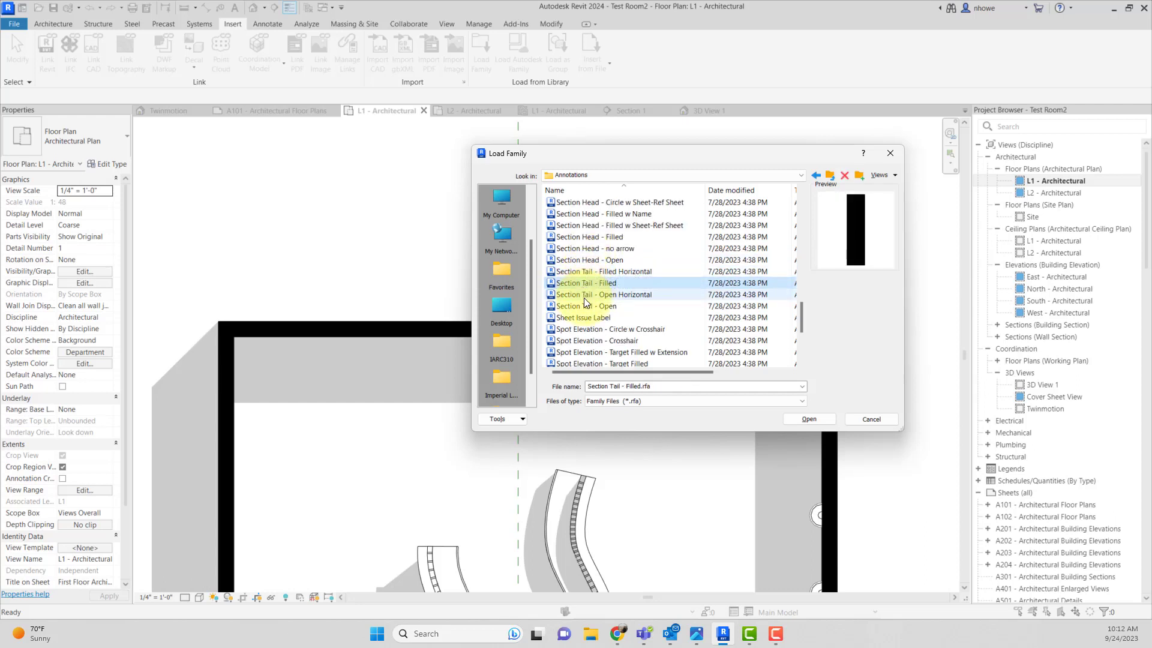
left_click(584, 296)
left_click(585, 306)
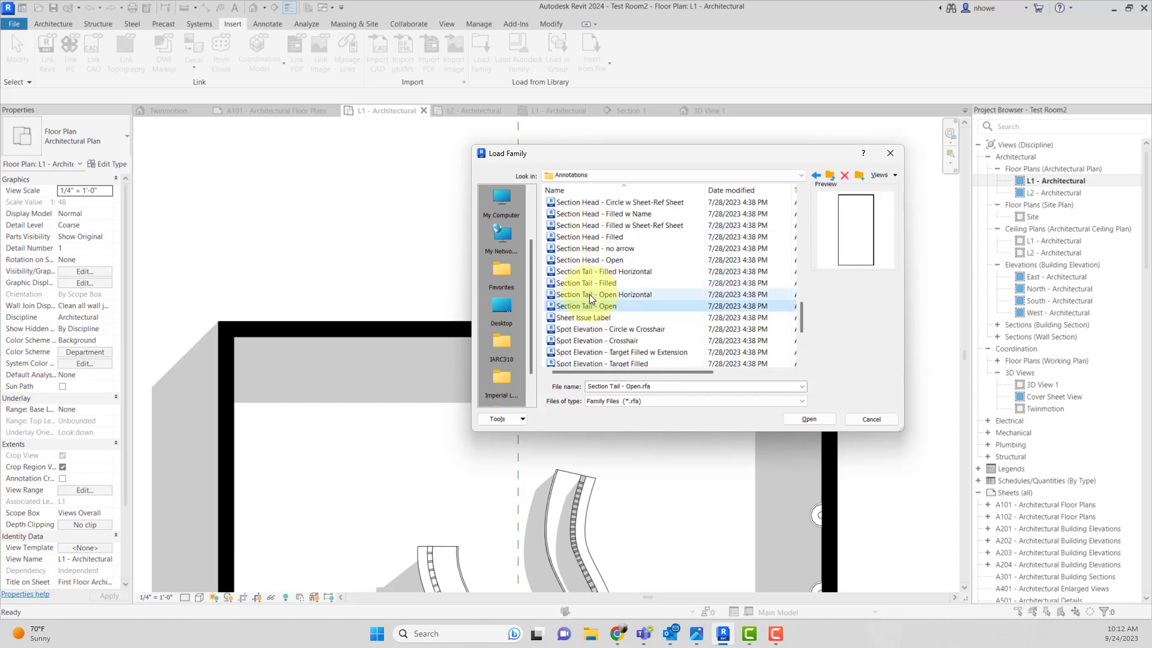
Compare the open, no arrow, filled and 1 point section head families again and cancel the family loading
left_click(592, 260)
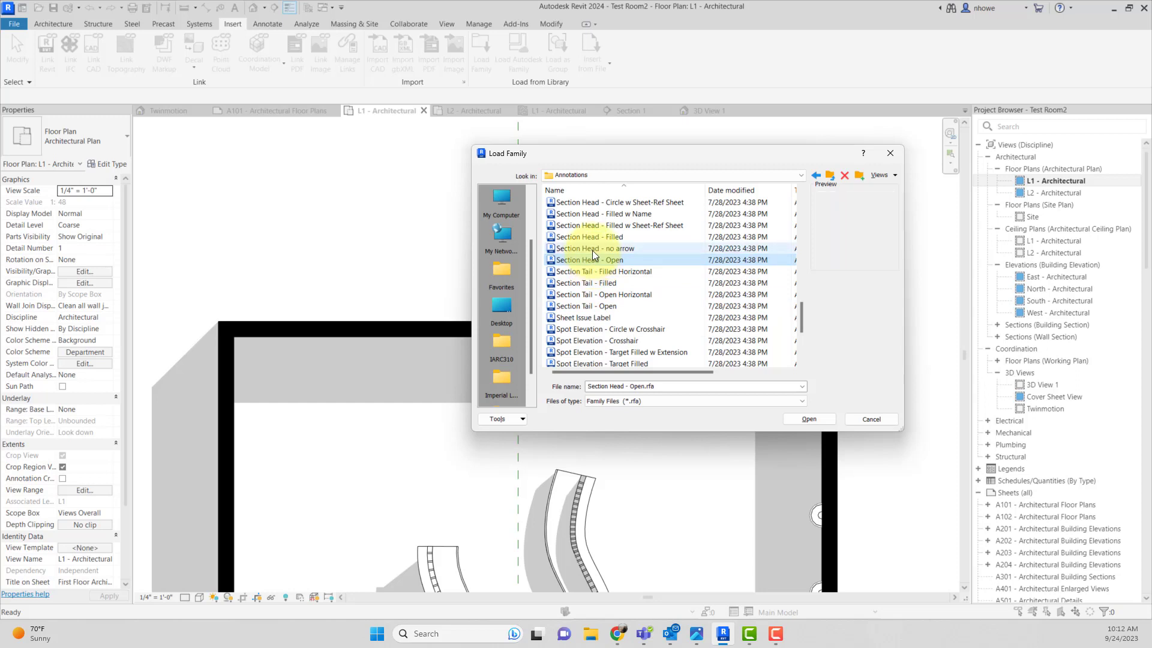
left_click(592, 249)
left_click(594, 236)
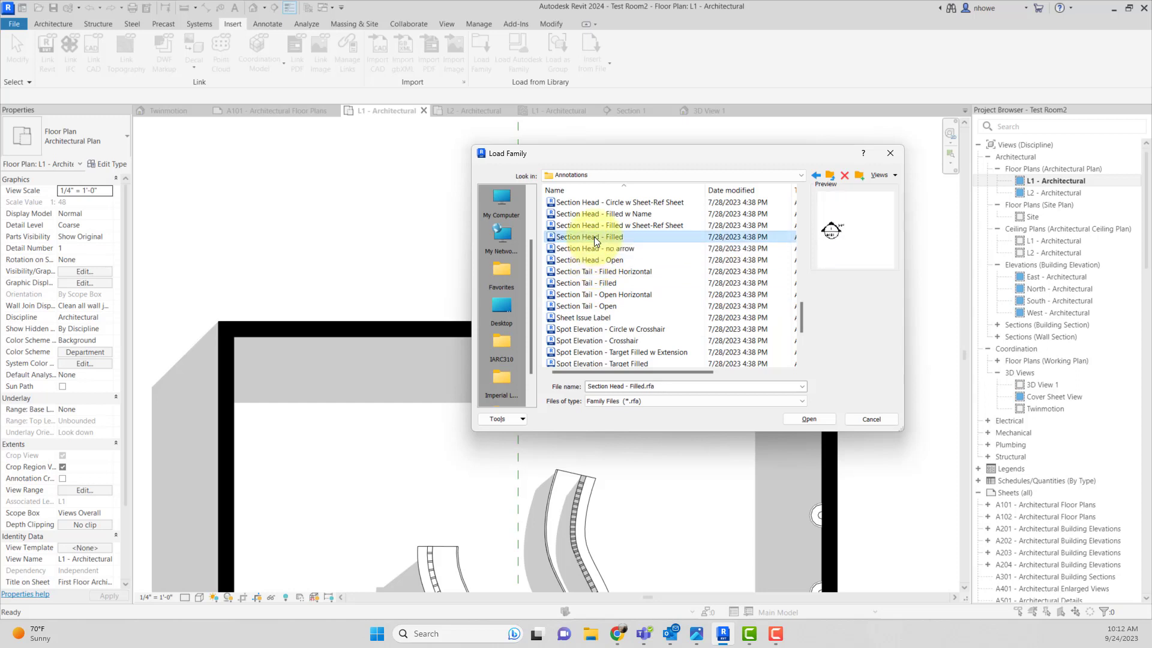
scroll(594, 237, "up", 5)
scroll(591, 286, "down", 5)
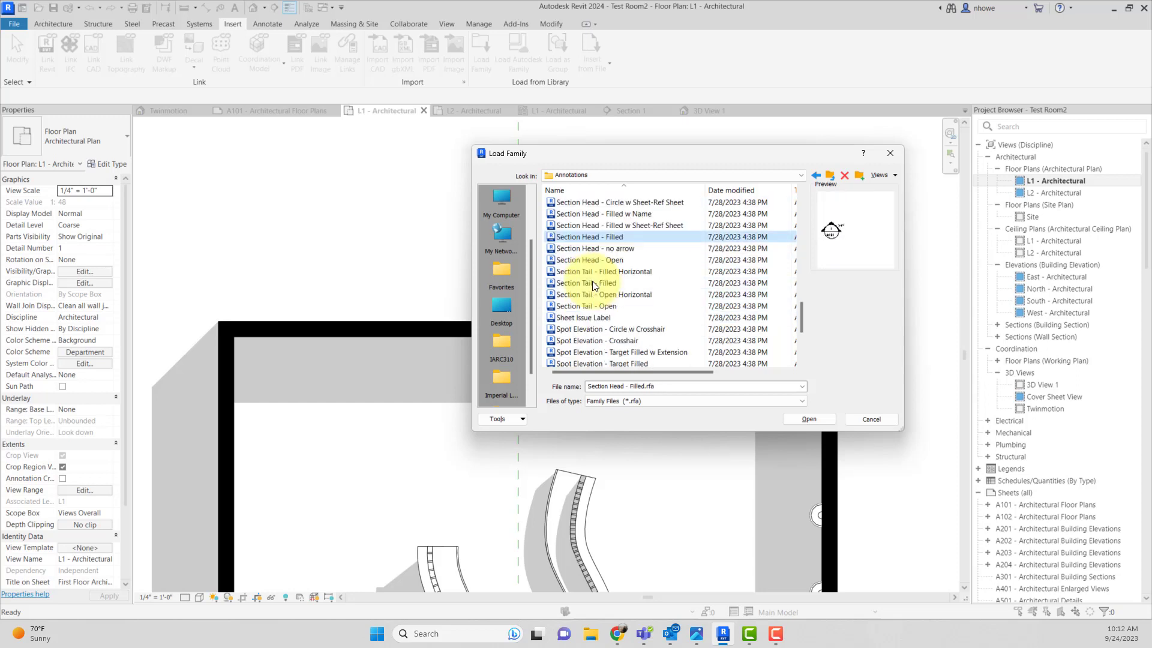
scroll(597, 236, "up", 2)
left_click(589, 271)
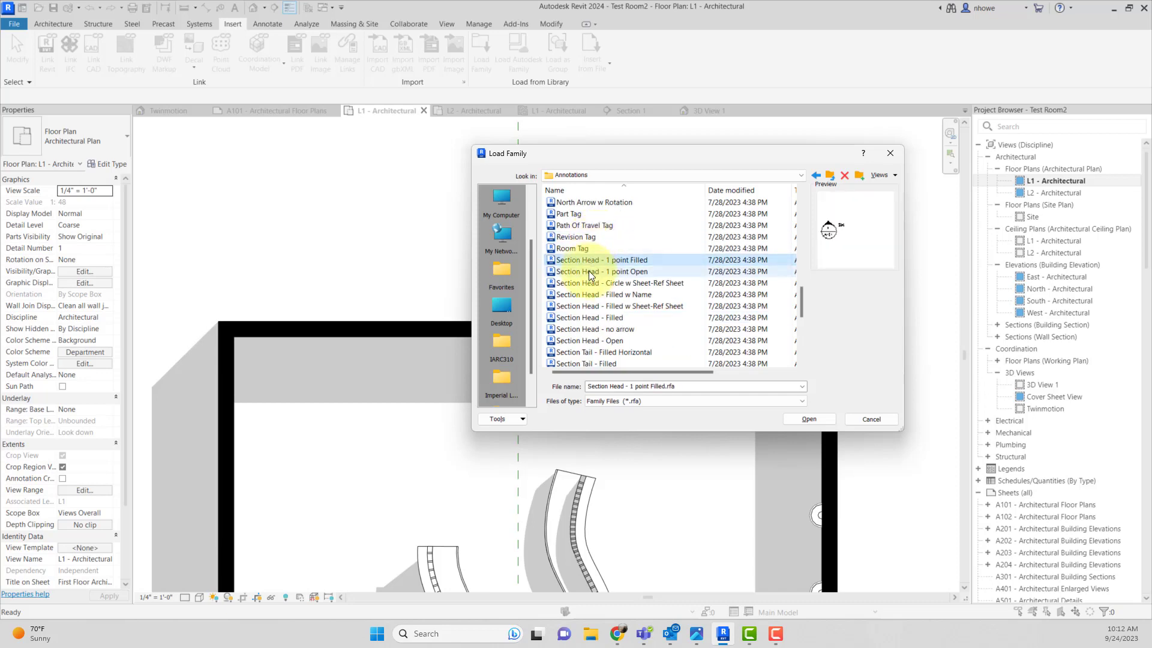
left_click(690, 295)
scroll(707, 340, "down", 5)
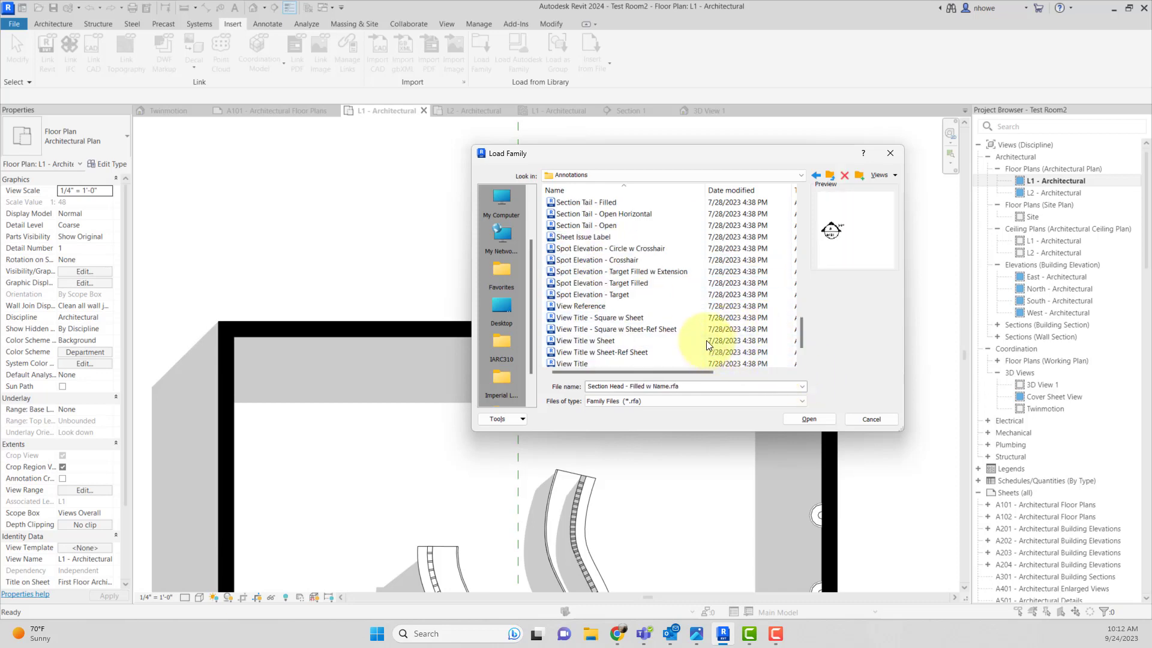
left_click(868, 420)
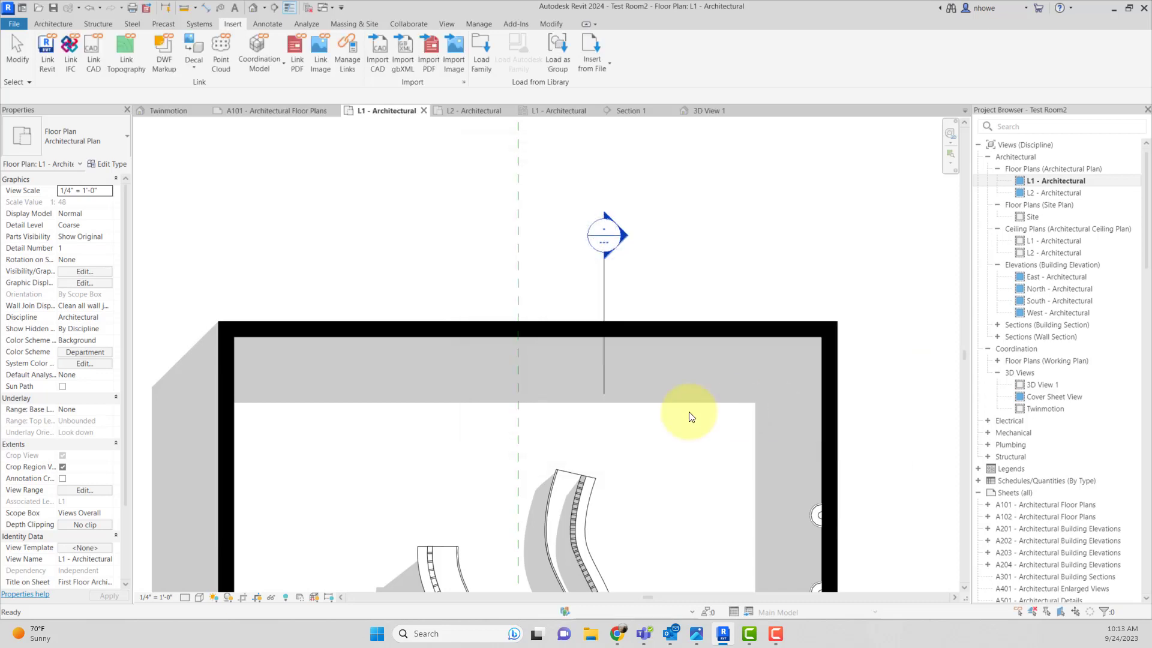
Select the vertical section line and examine the head and tail cycling controls at its north and south ends
scroll(660, 412, "down", 3)
left_click(606, 352)
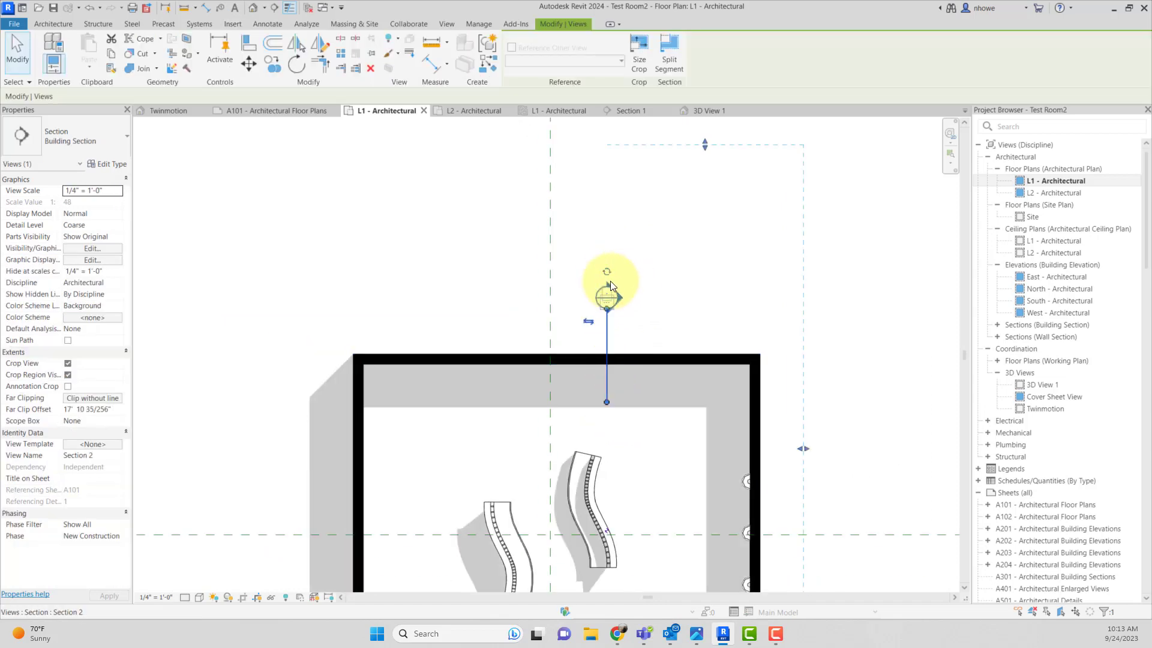
scroll(620, 280, "down", 3)
scroll(615, 276, "up", 2)
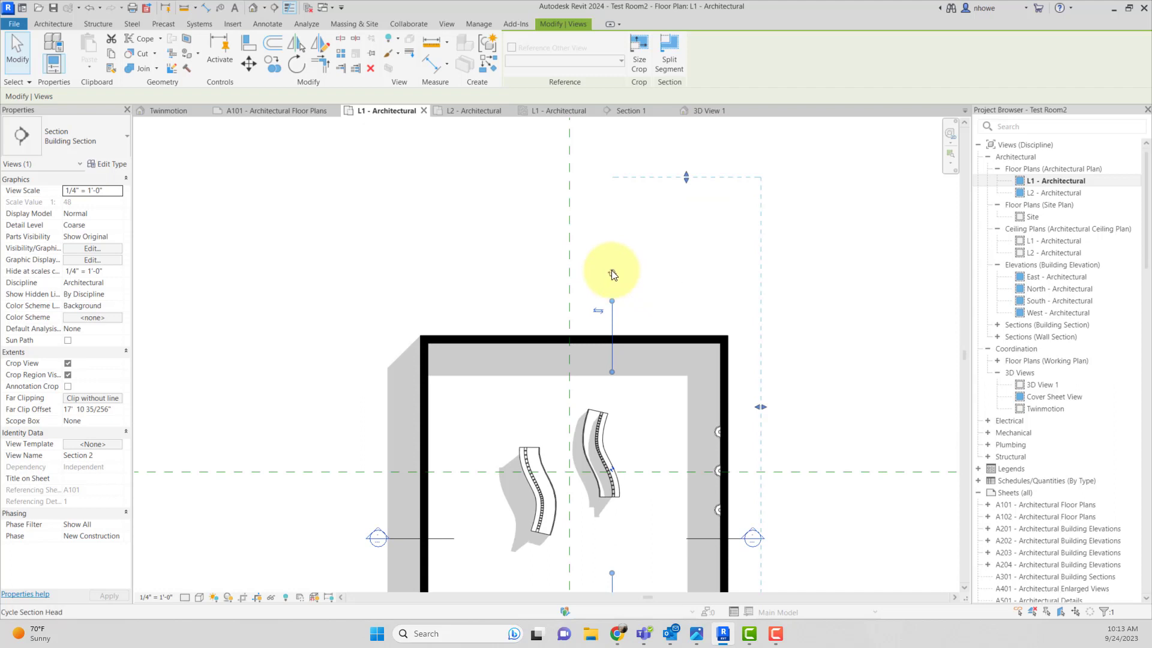
scroll(636, 267, "down", 2)
scroll(618, 488, "up", 4)
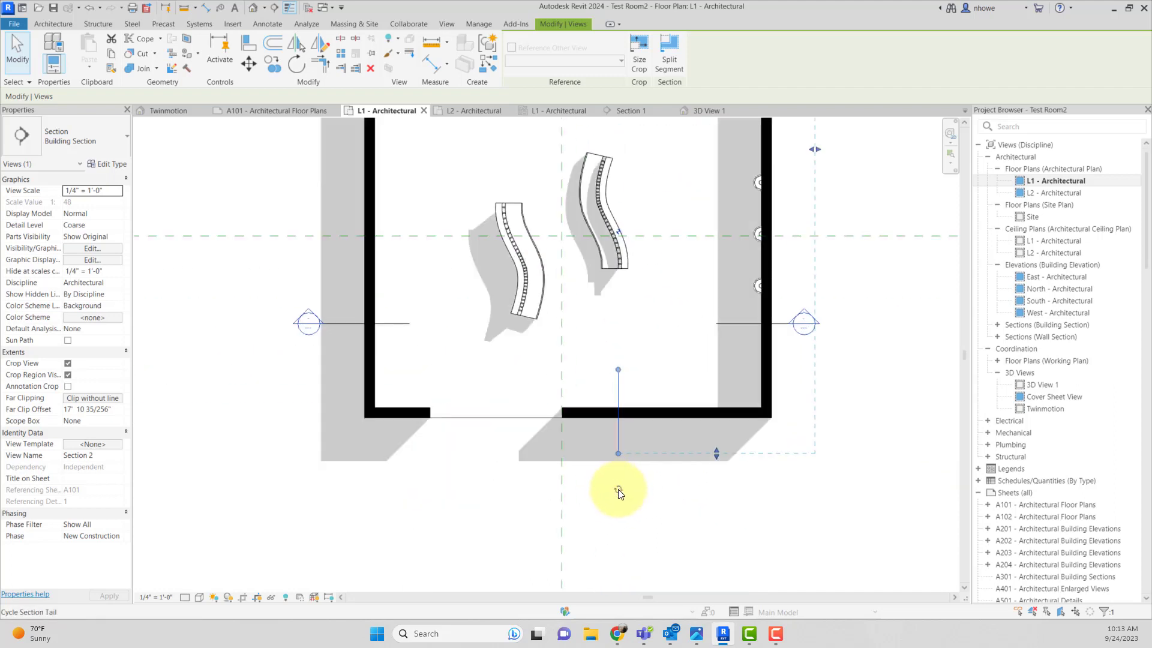
scroll(638, 478, "down", 3)
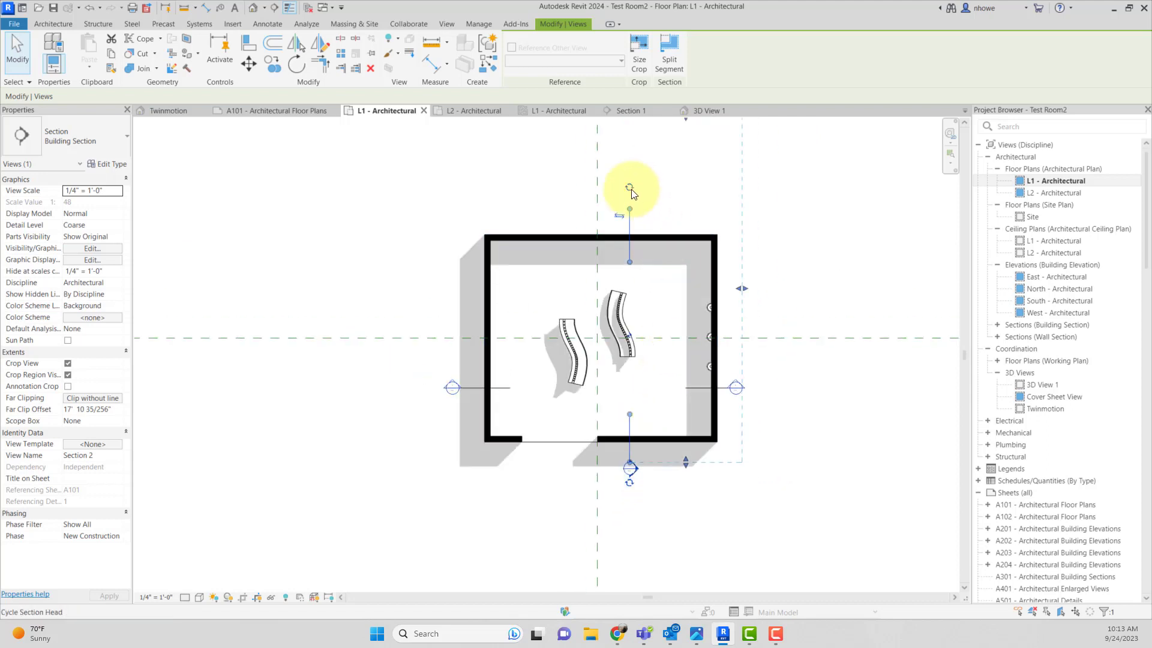
left_click(659, 188)
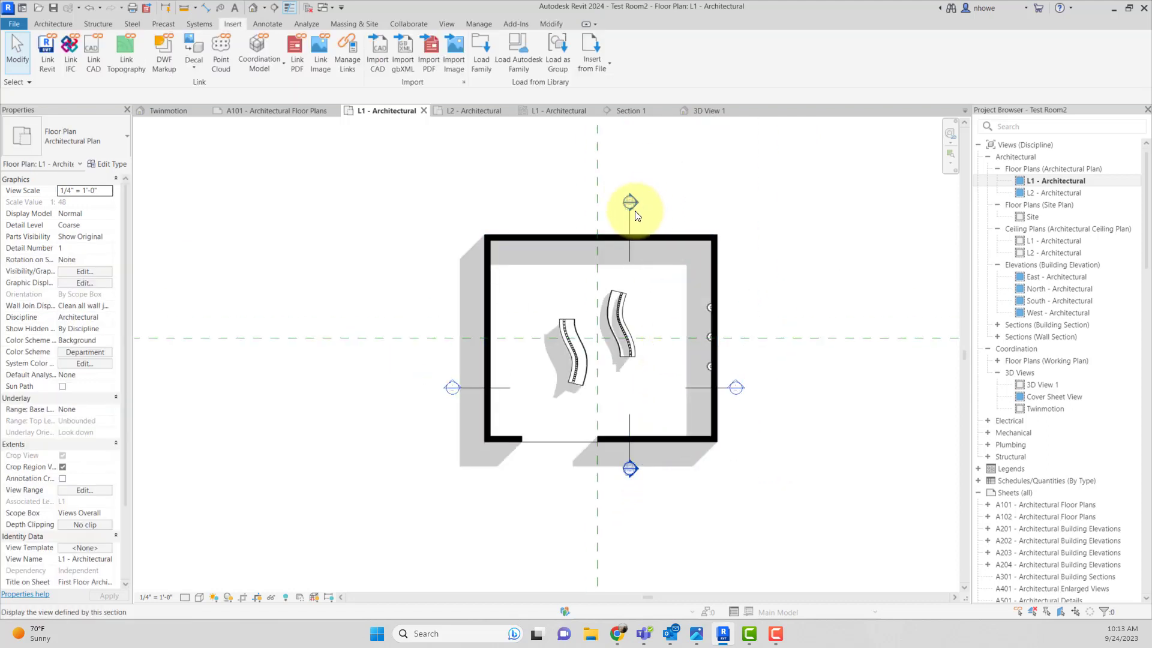
Load the Section Tail - Filled family from the US library's Annotations folder, overwriting the existing version and its parameter values
left_click(478, 64)
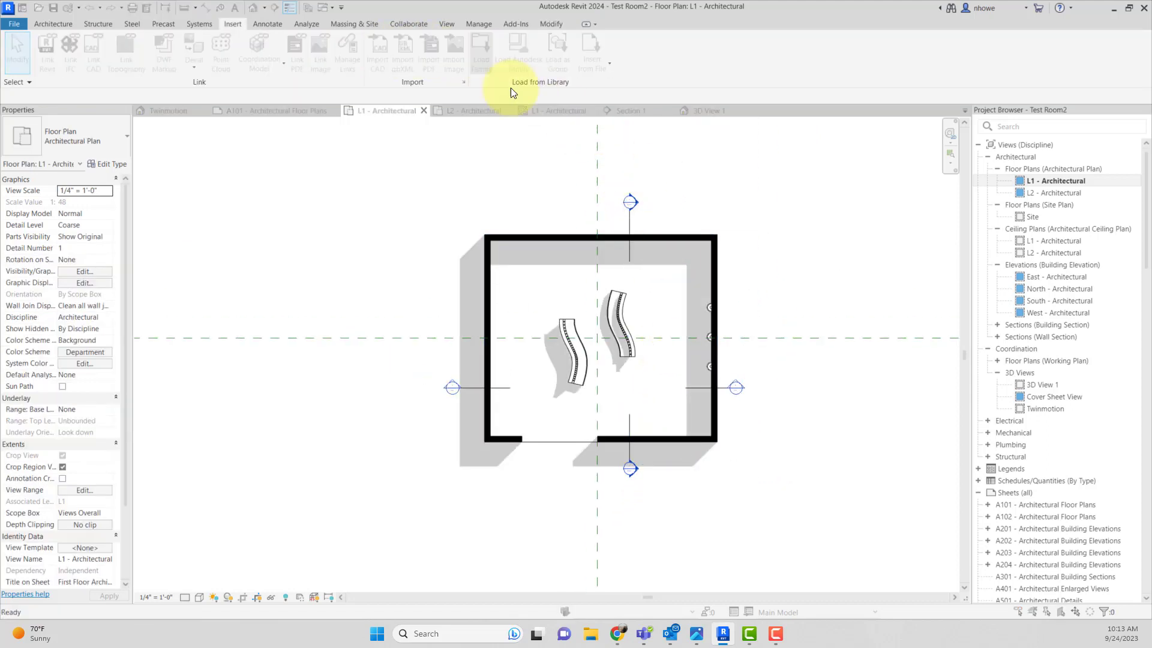
left_click(575, 193)
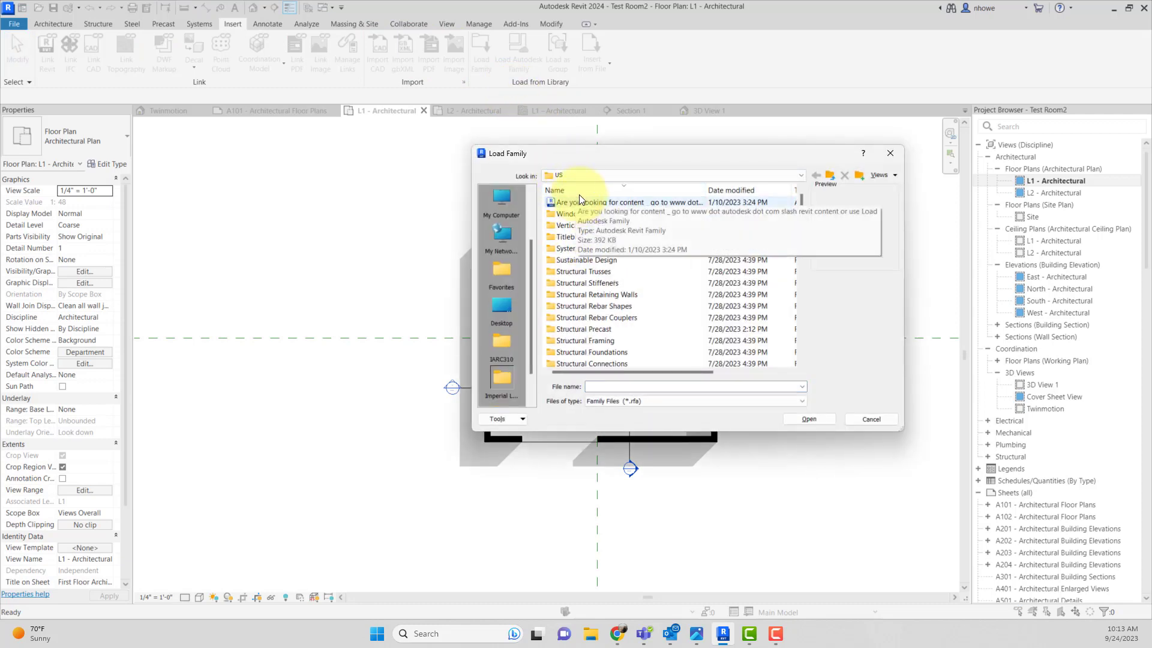
left_click(607, 189)
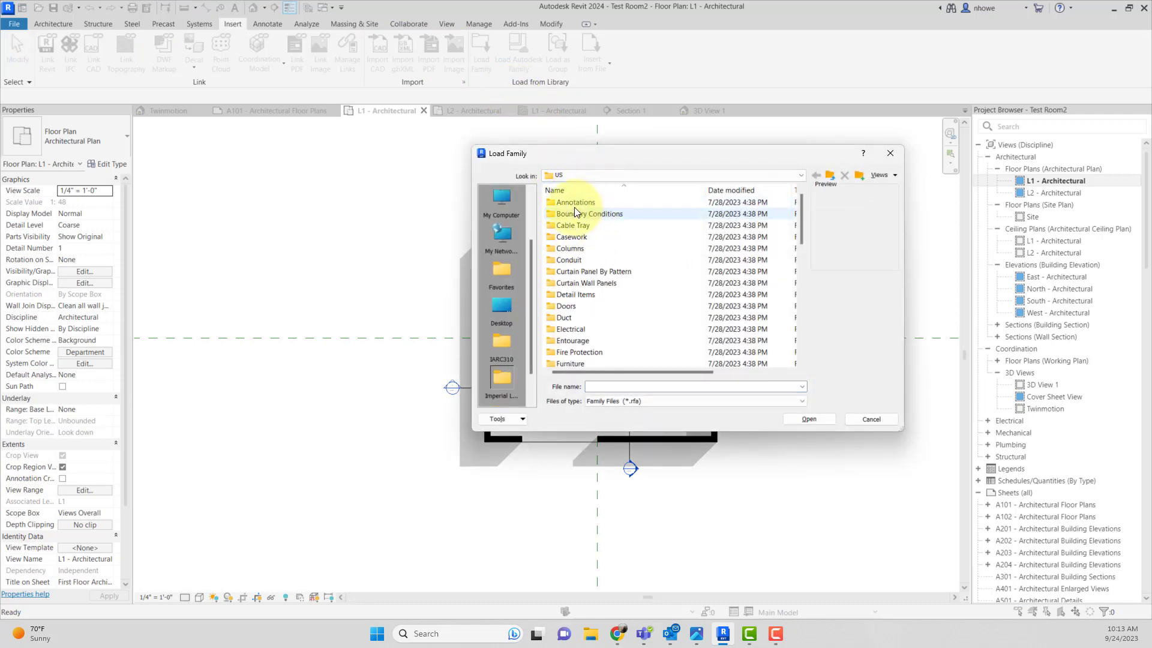
double_click(575, 203)
scroll(584, 274, "up", 3)
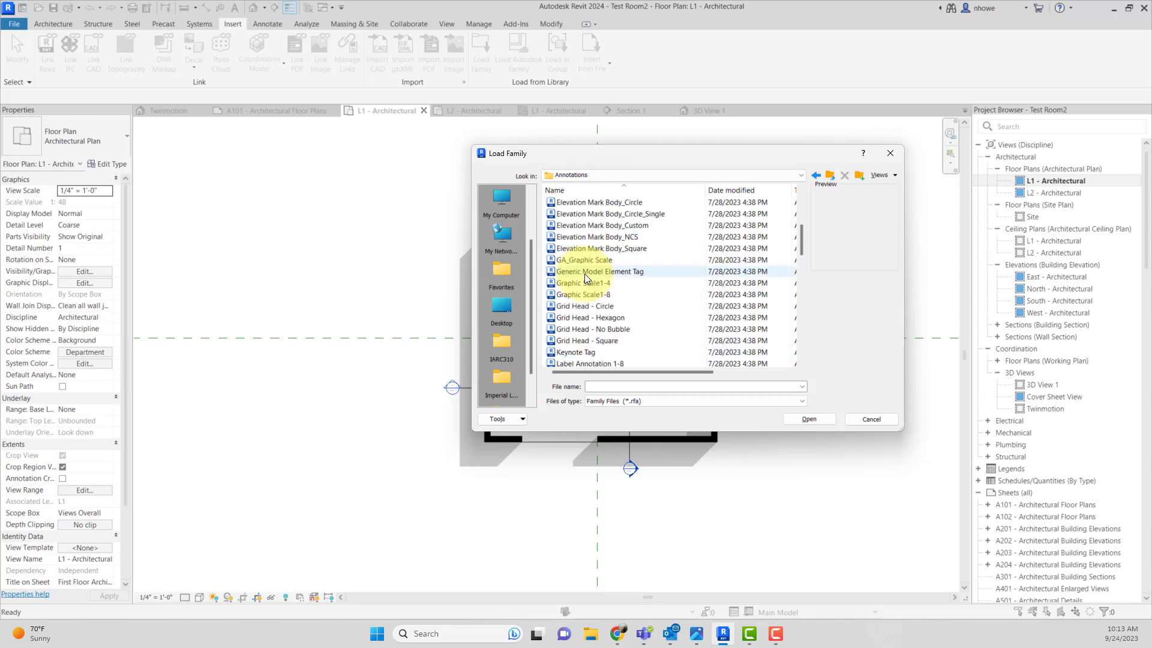
scroll(585, 274, "down", 7)
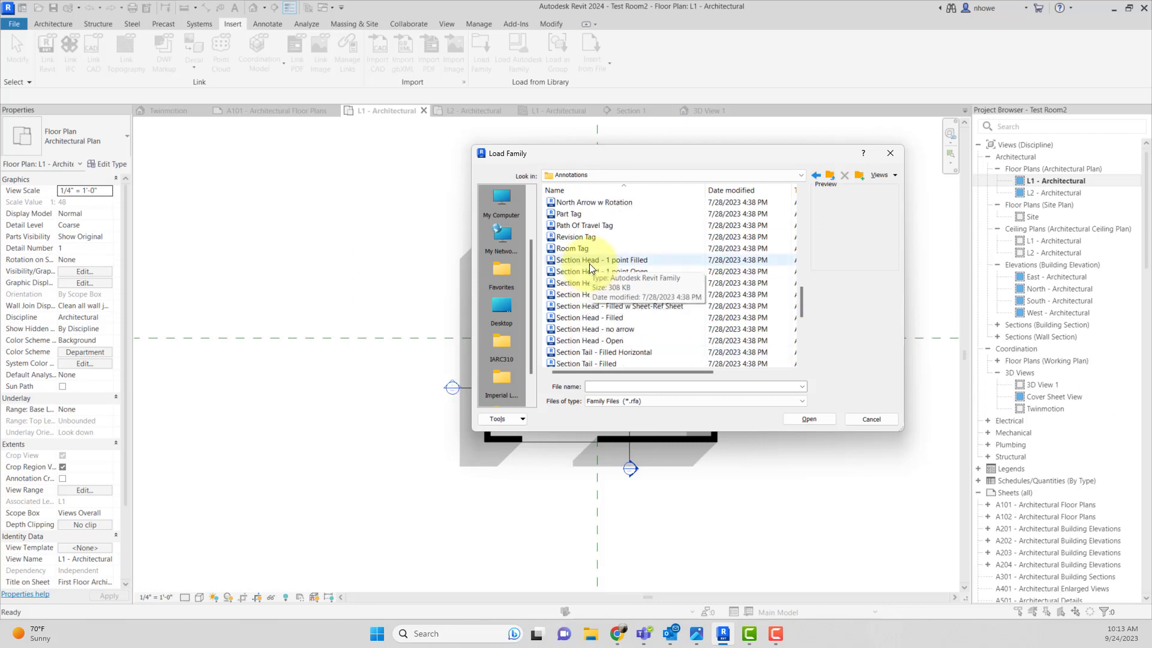
left_click(583, 341)
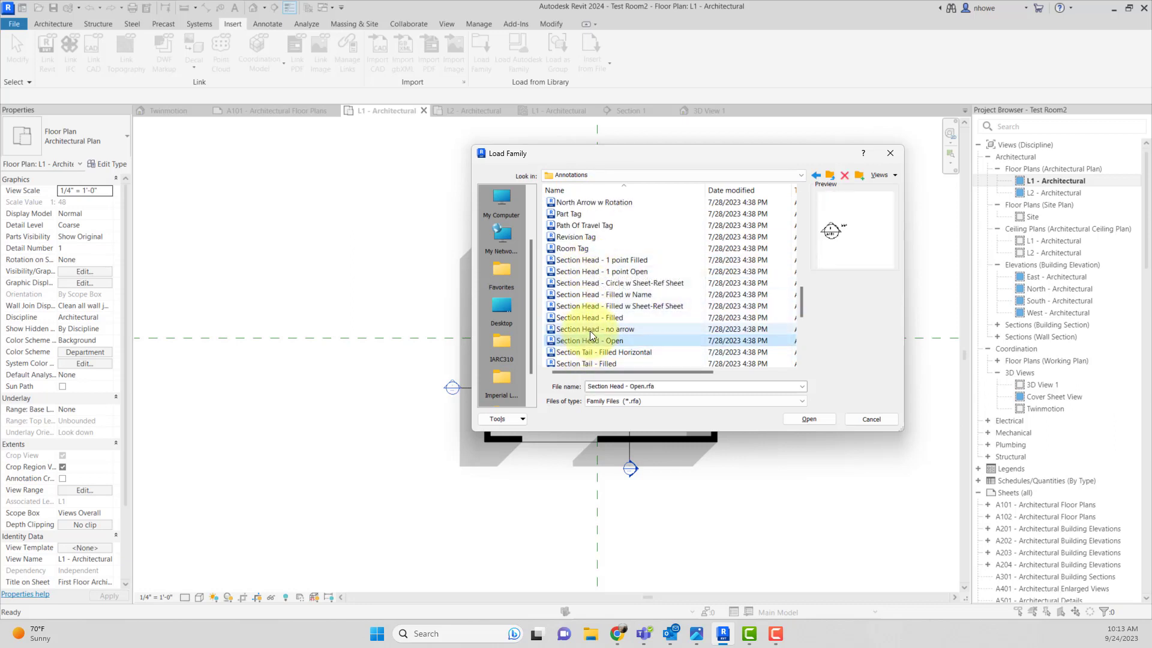
scroll(591, 318, "down", 7)
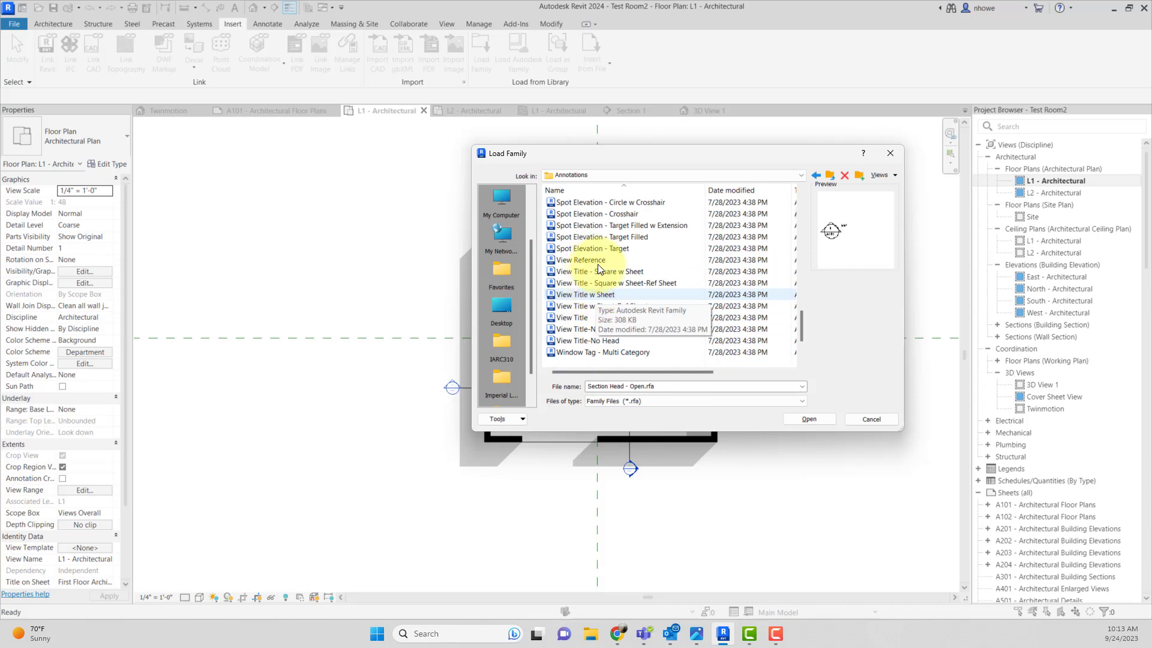
scroll(598, 264, "up", 2)
left_click(592, 237)
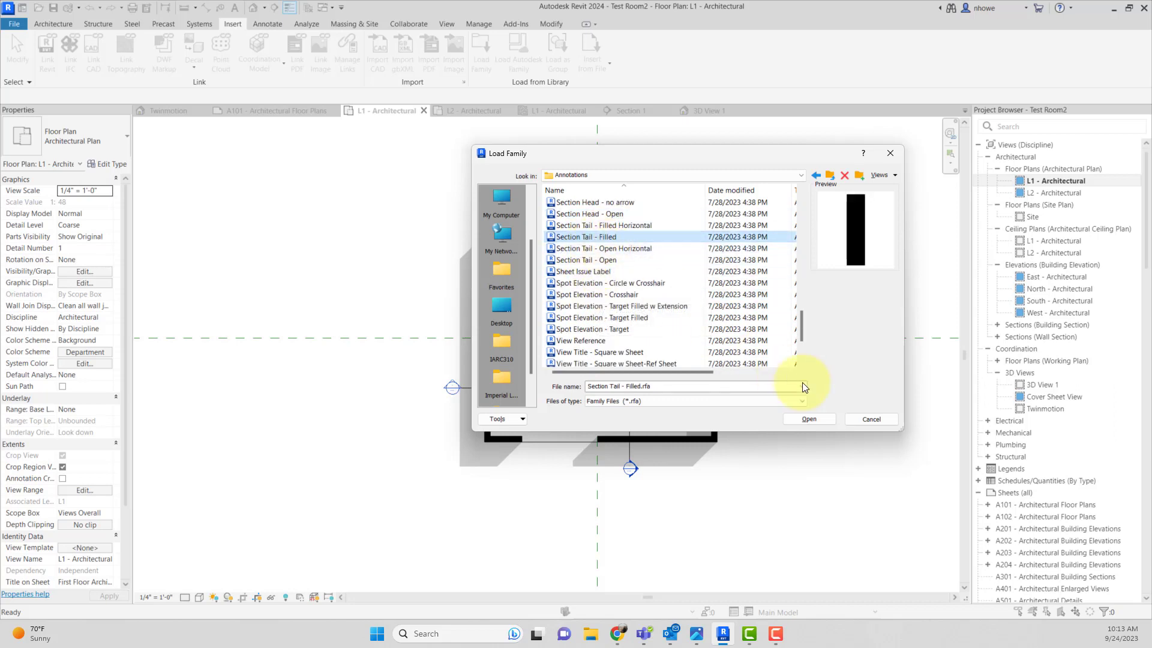
left_click(810, 419)
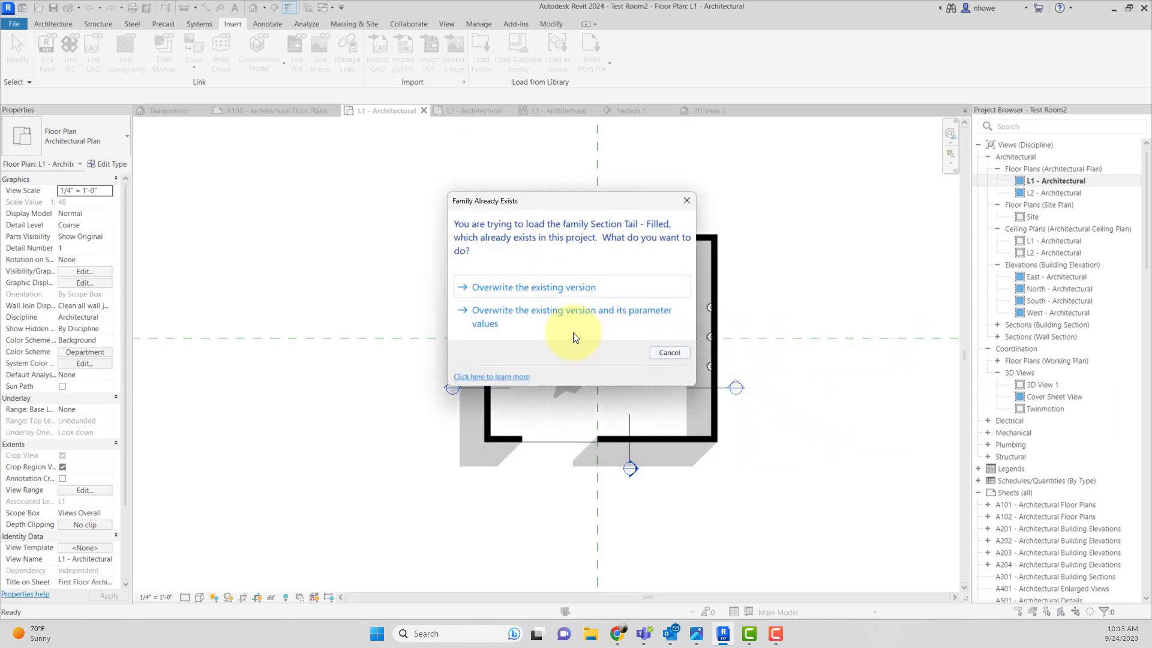
left_click(525, 318)
Select the vertical section line in the L1 floor plan and open the properties of its Building Section type's section tag
left_click(630, 218)
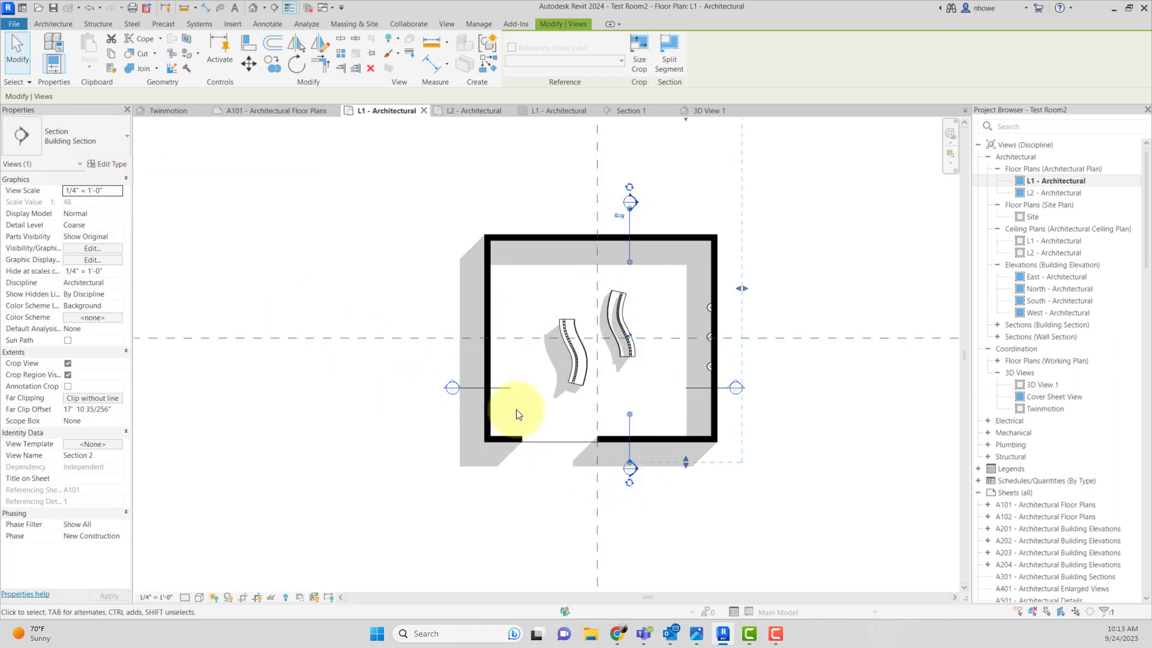
left_click(123, 147)
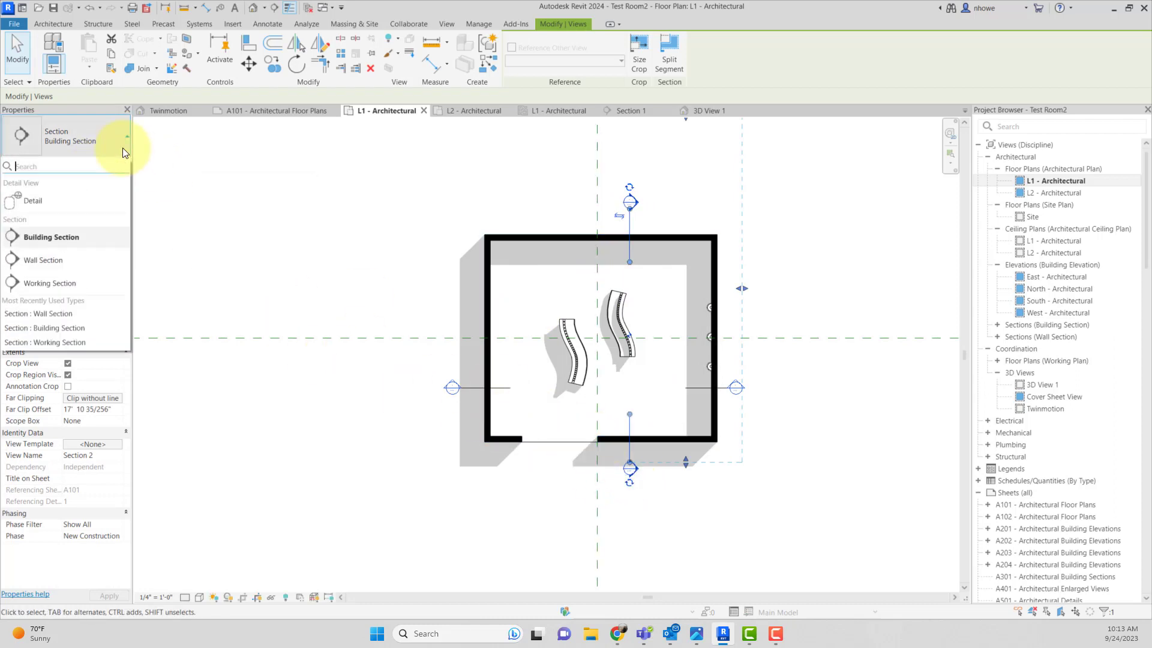
left_click(77, 236)
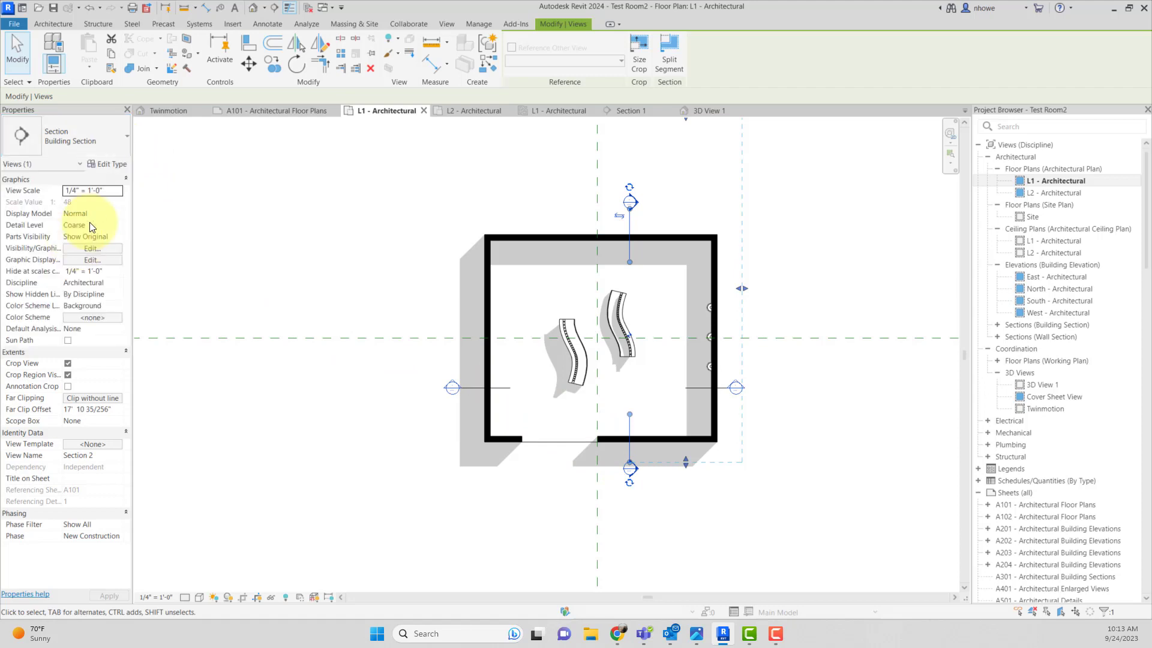
left_click(114, 164)
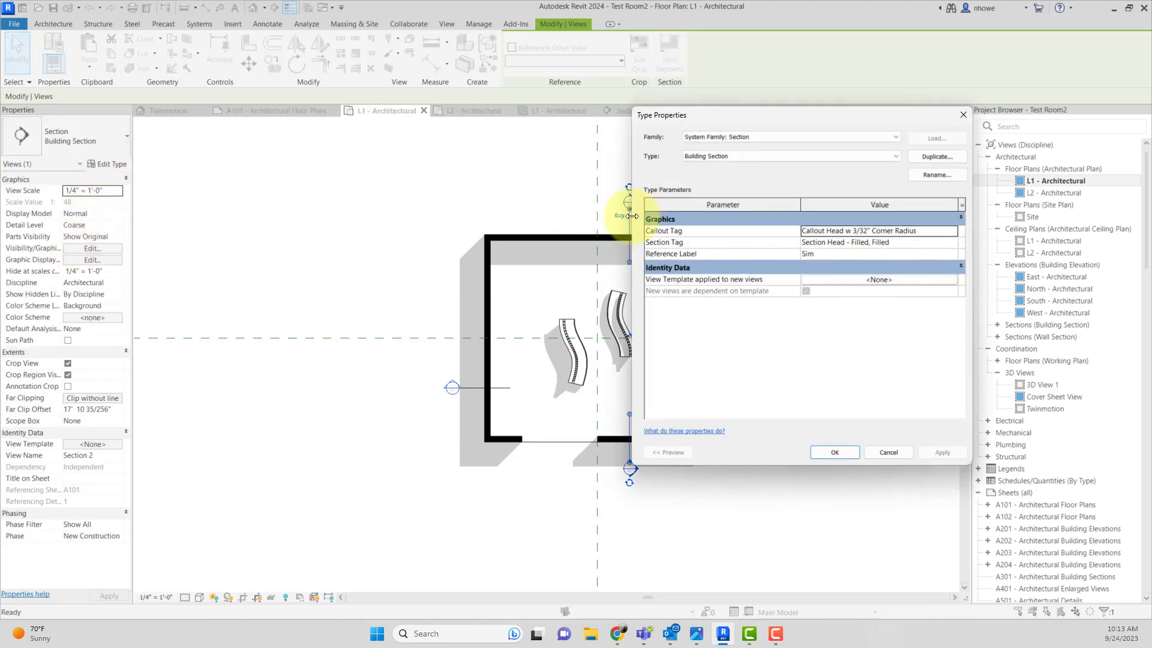
left_click(904, 243)
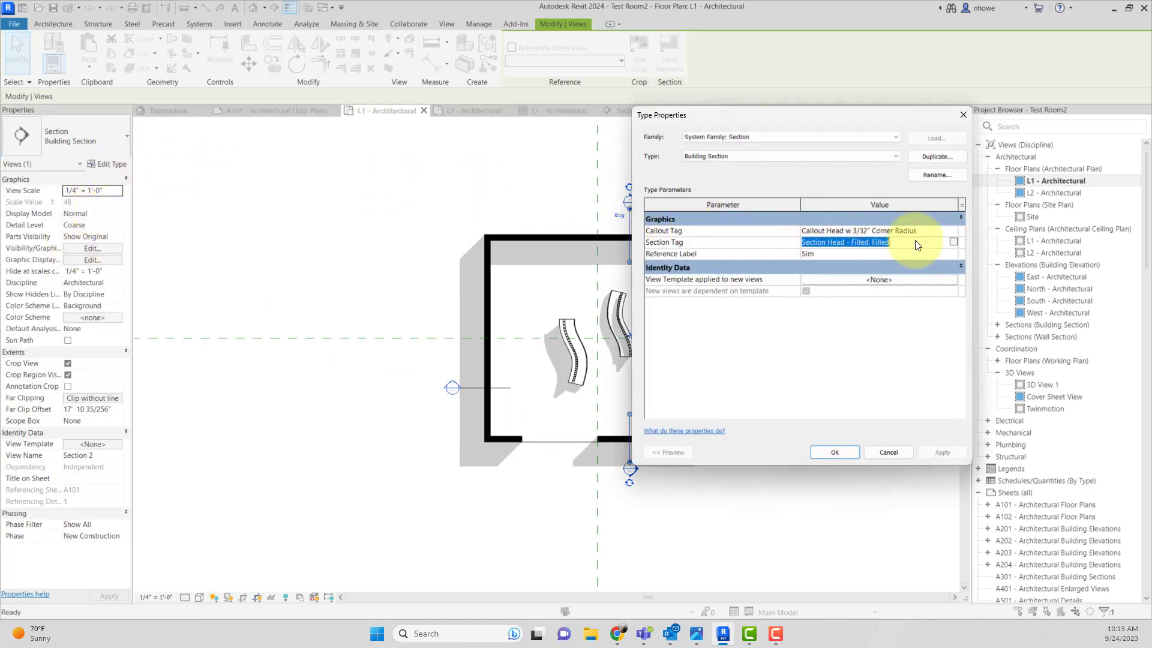
left_click(954, 242)
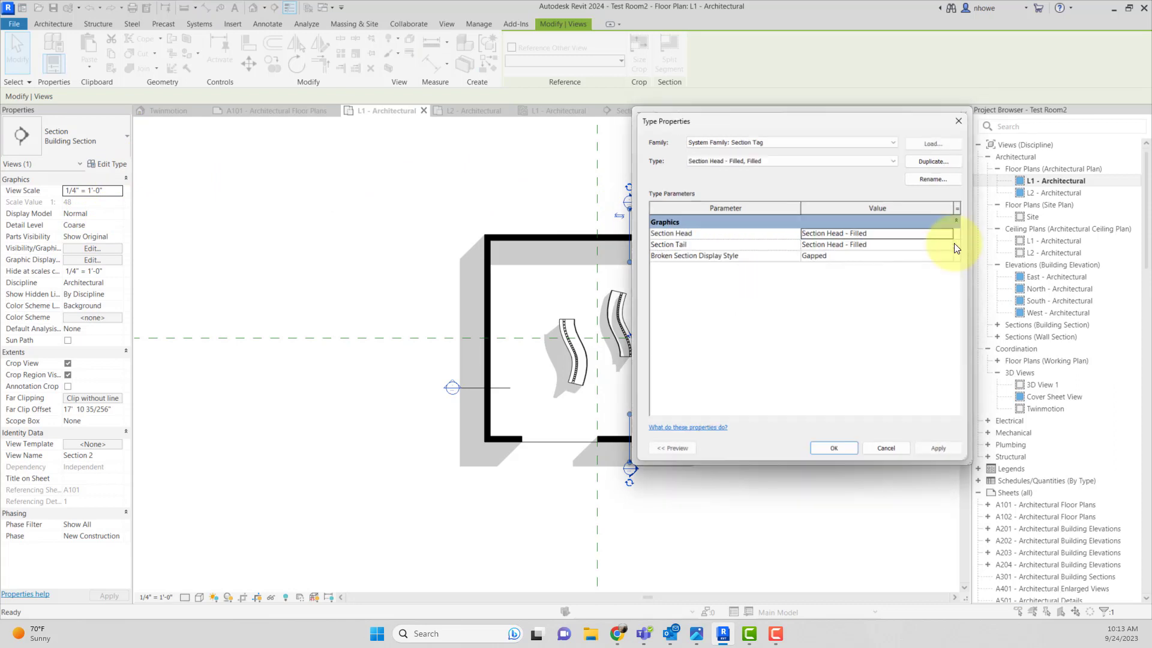
Set the section tag's Section Head to Section Tail - Filled : 3/32" x 3/8" and apply the type changes
left_click(952, 230)
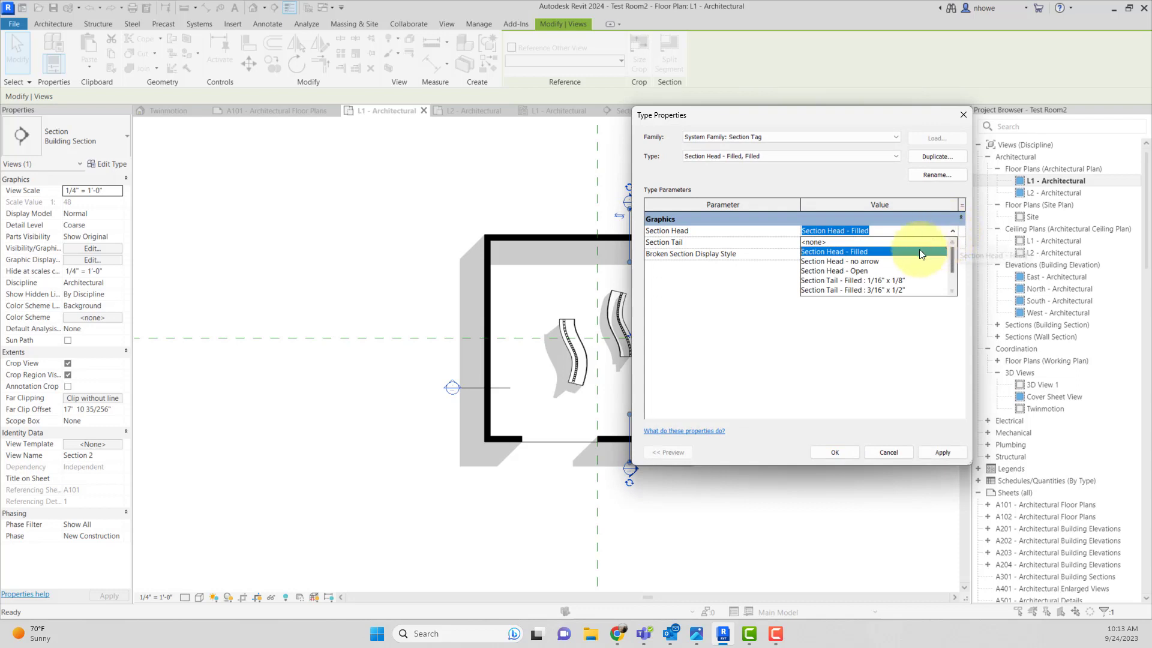
scroll(881, 271, "down", 1)
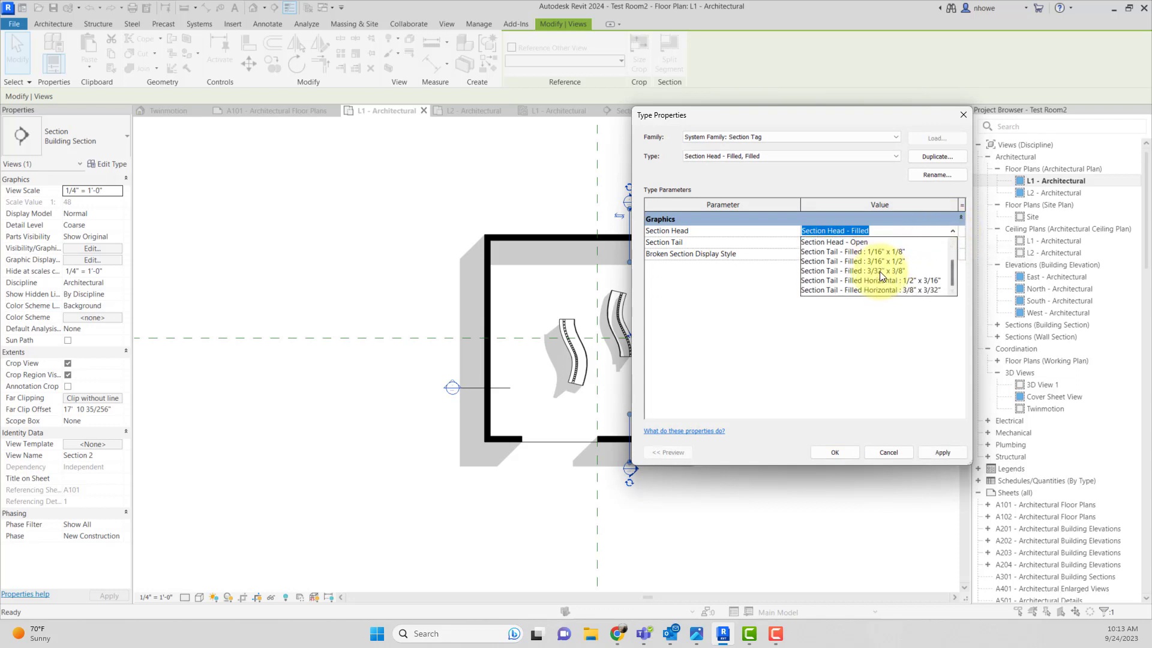
left_click(880, 271)
left_click(952, 231)
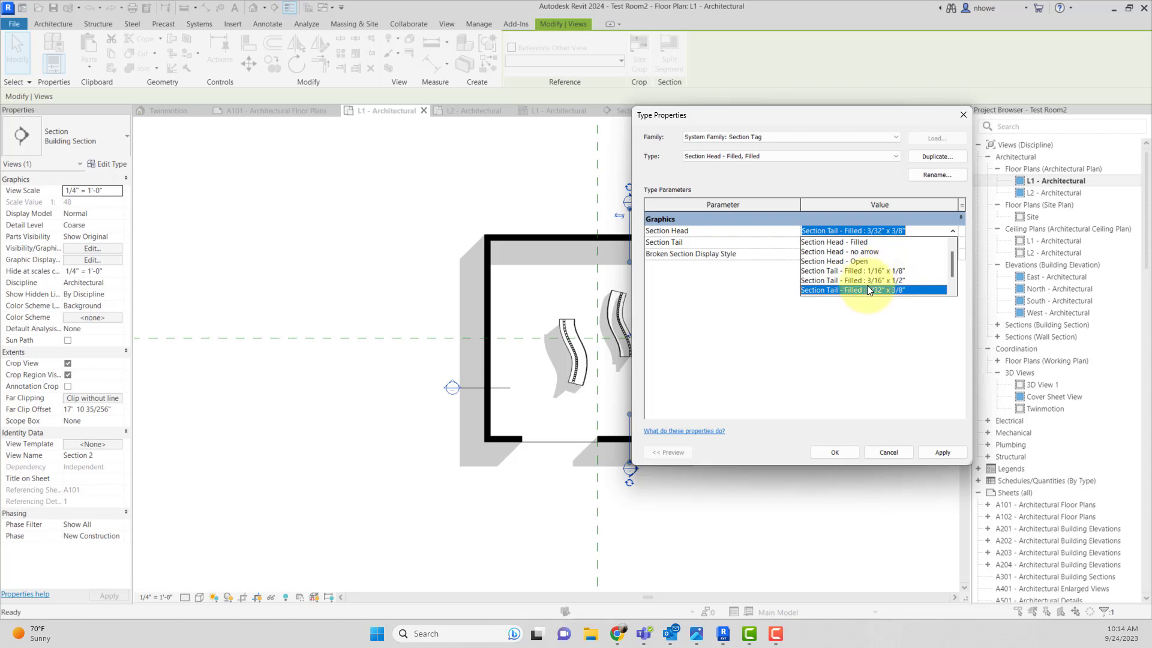
left_click(936, 452)
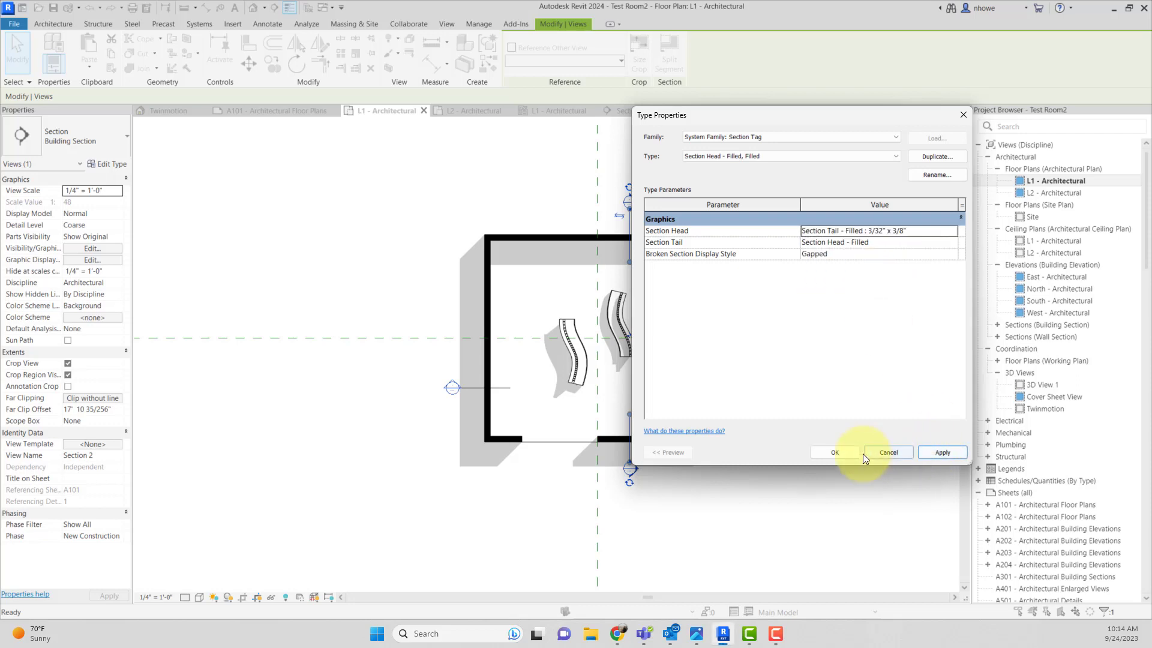
left_click(840, 454)
left_click(930, 454)
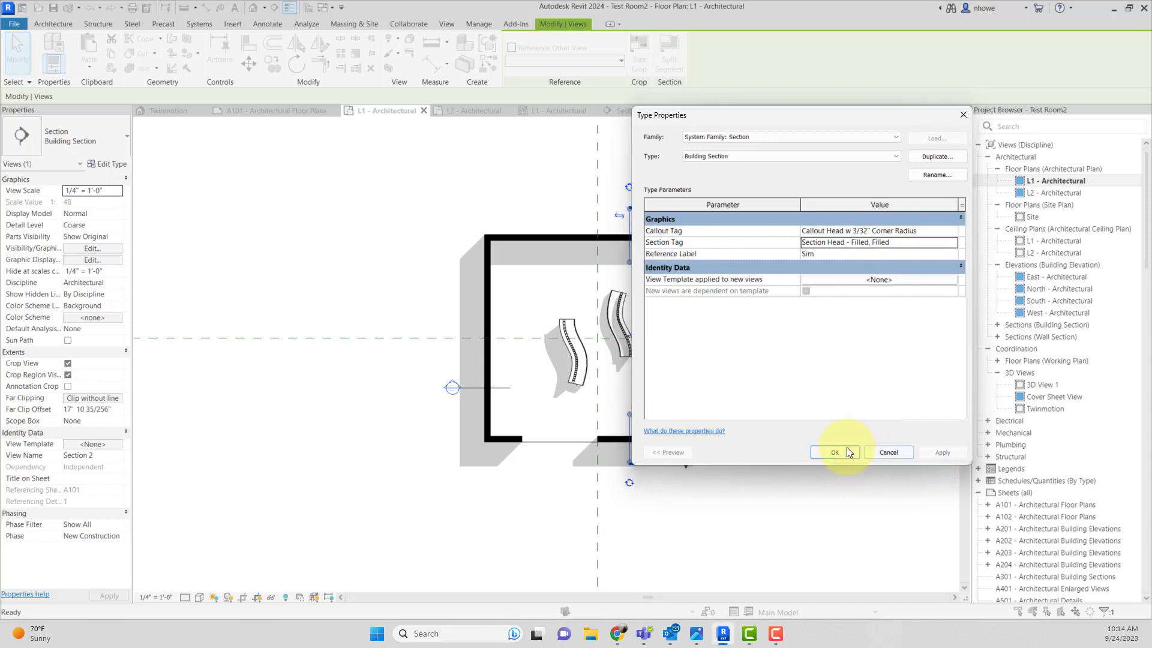
left_click(834, 453)
left_click(807, 459)
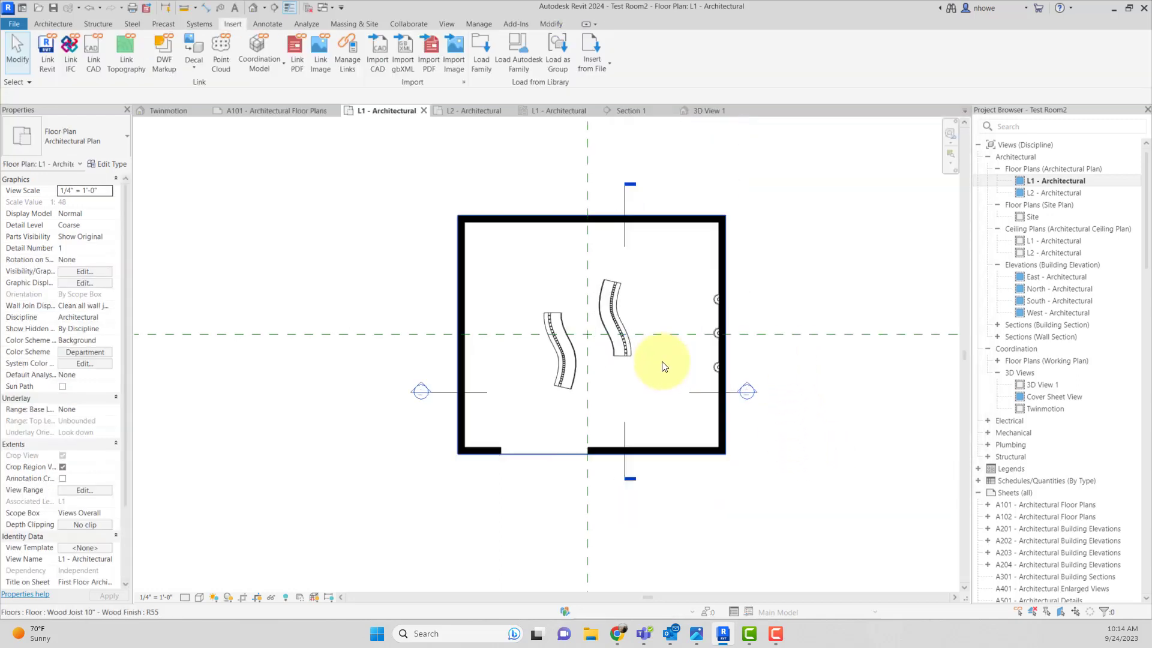
Pull the north end of the vertical section line closer to the building's north wall
scroll(663, 366, "up", 1)
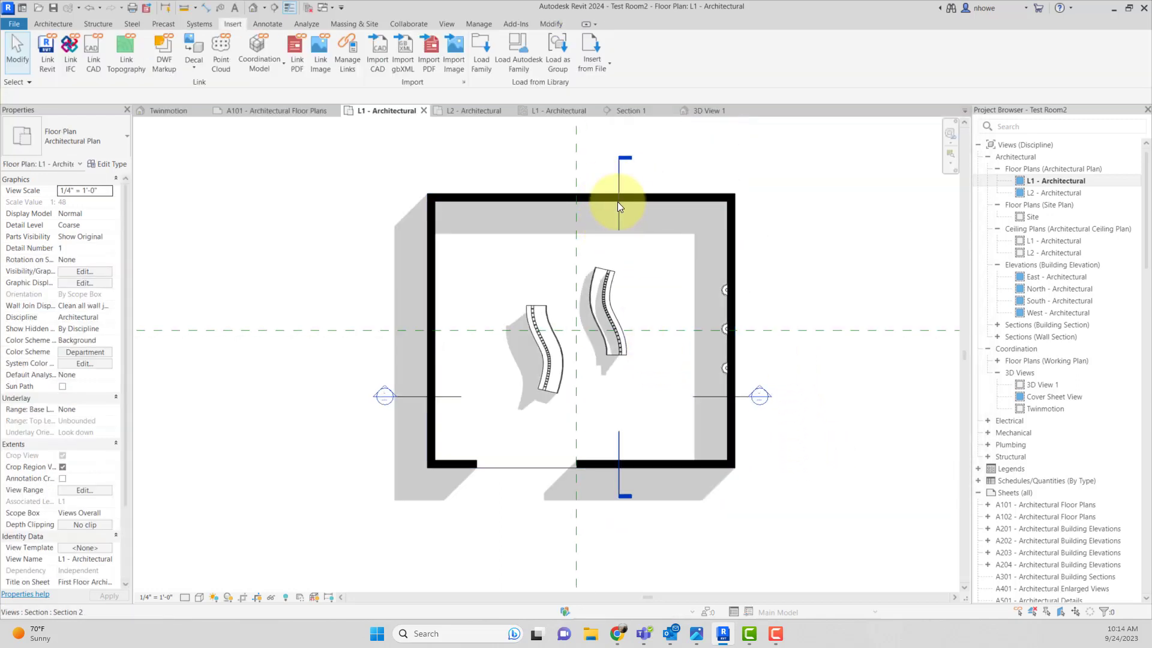
left_click(616, 183)
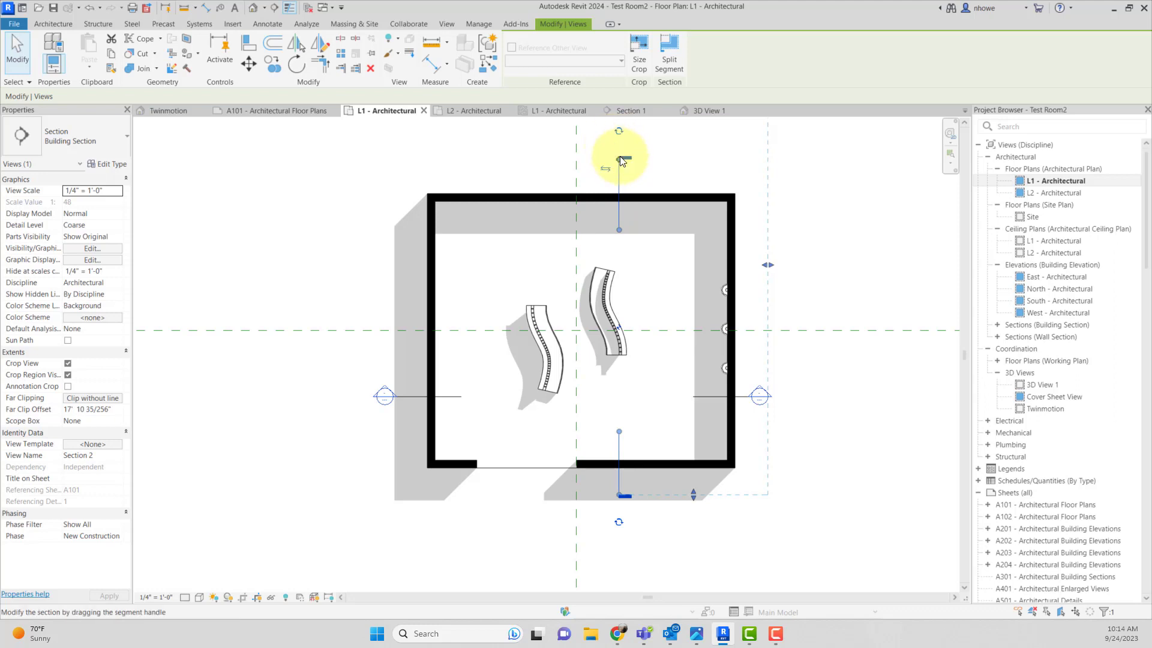
mouse_move(620, 163)
left_mouse_down()
mouse_move(621, 241)
mouse_move(619, 223)
left_mouse_up()
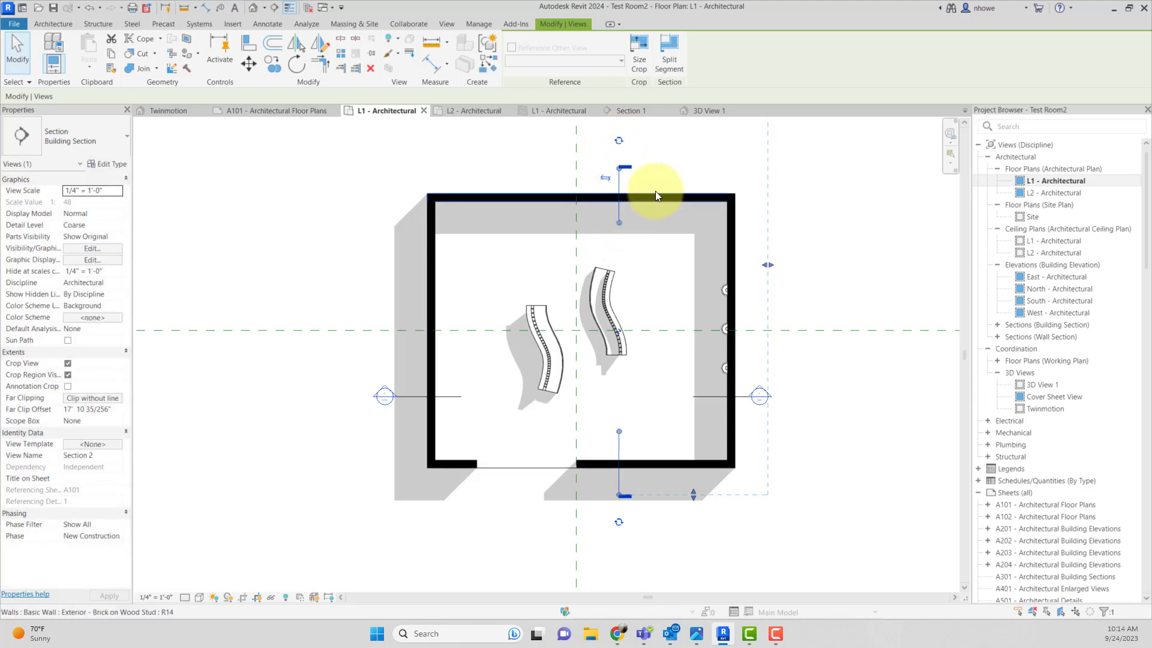
left_click(663, 165)
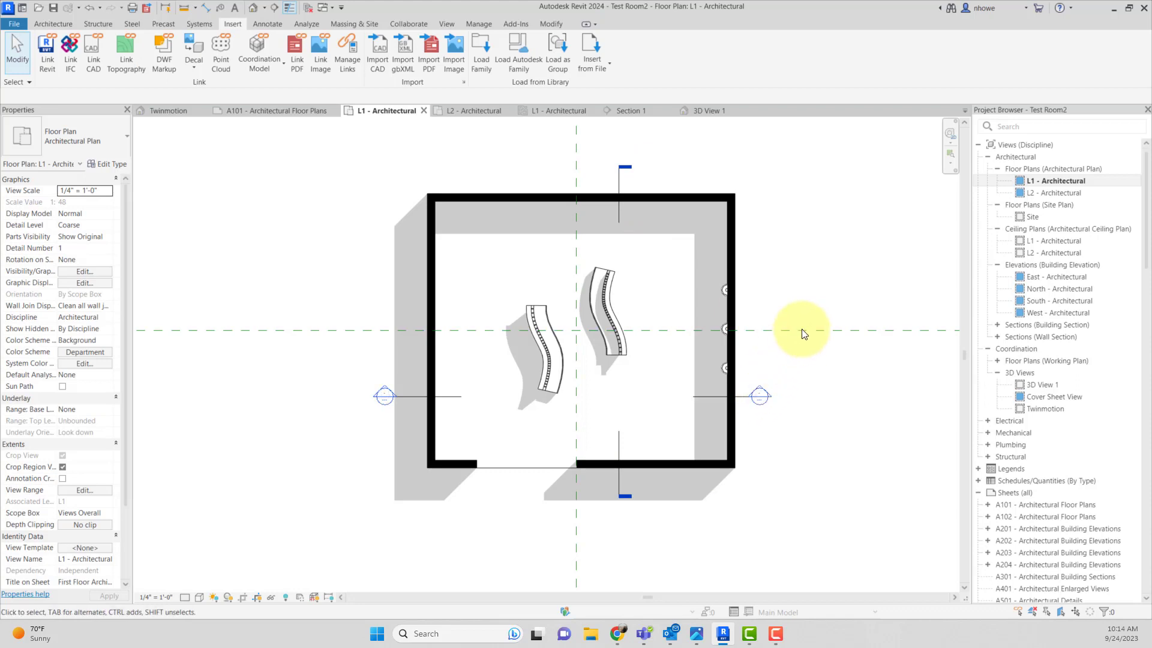
scroll(823, 365, "down", 1)
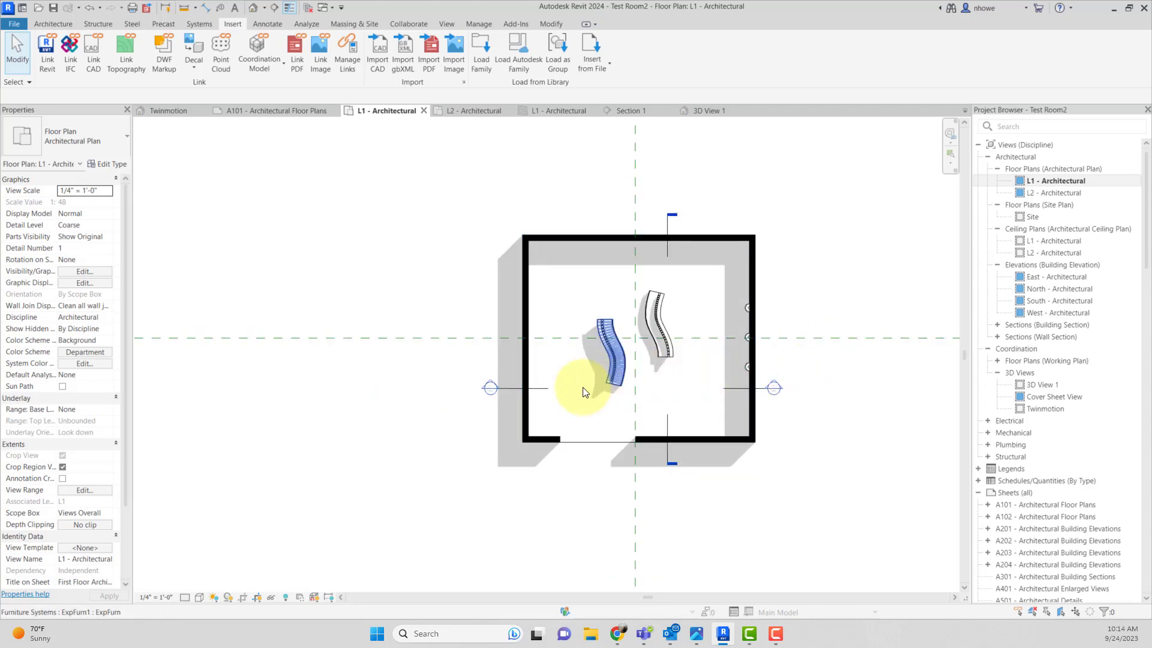
Change the horizontal section line from the Wall Section type to Building Section
left_click(508, 389)
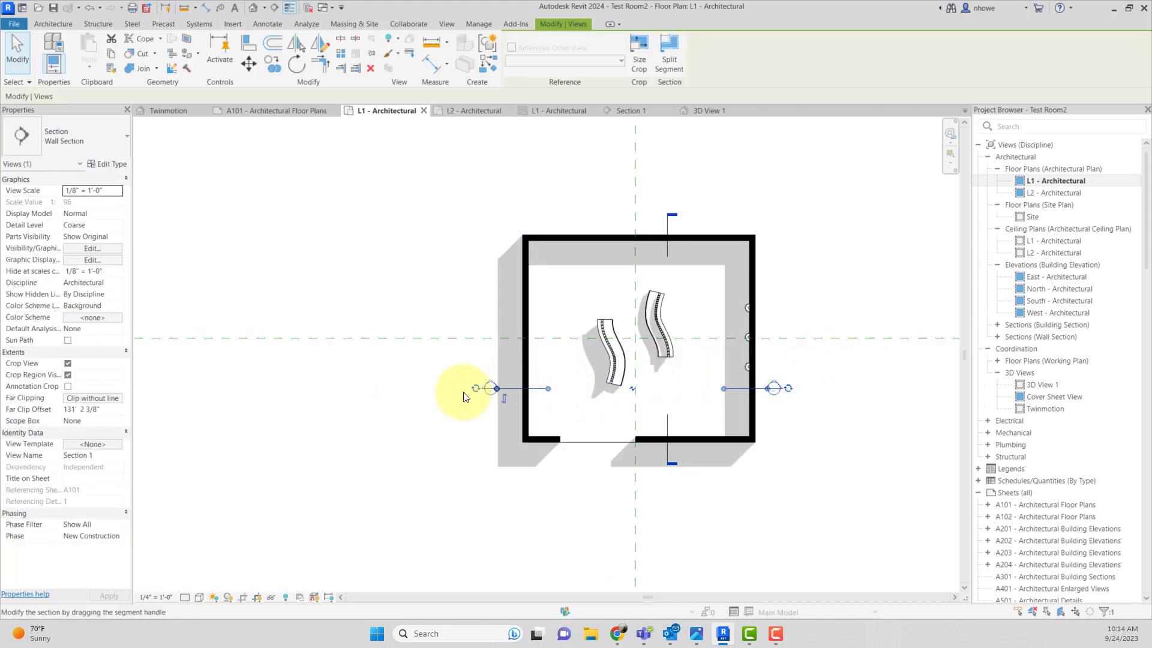
left_click(117, 147)
left_click(85, 235)
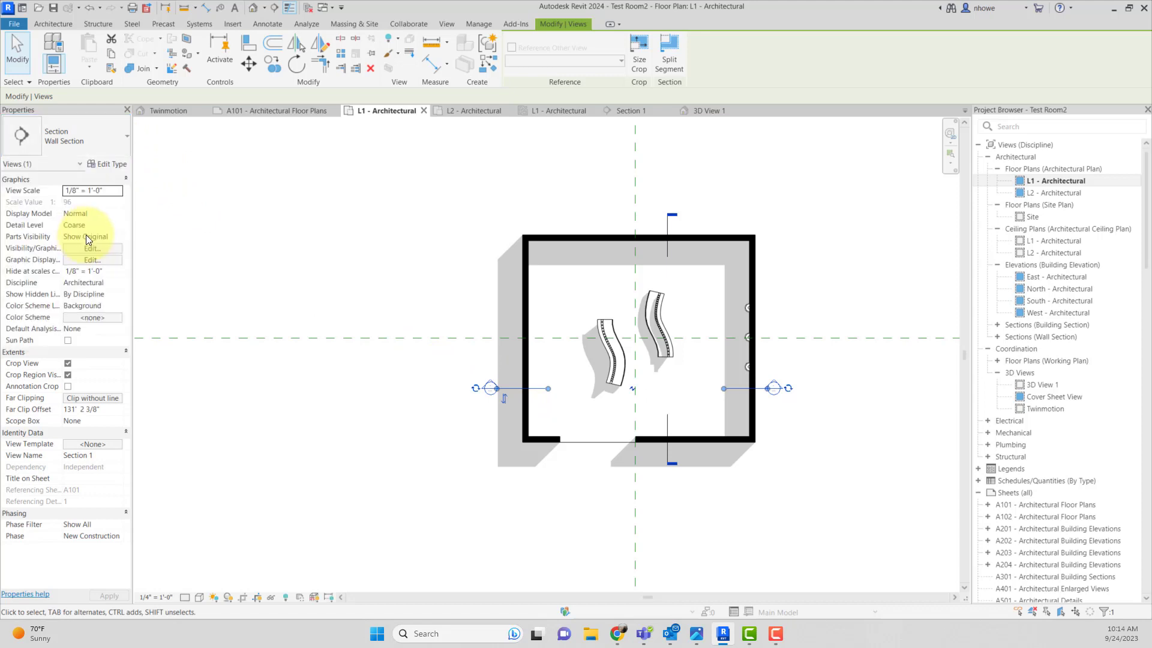
left_click(343, 295)
scroll(434, 327, "up", 2)
middle_click_drag(414, 324, 306, 332)
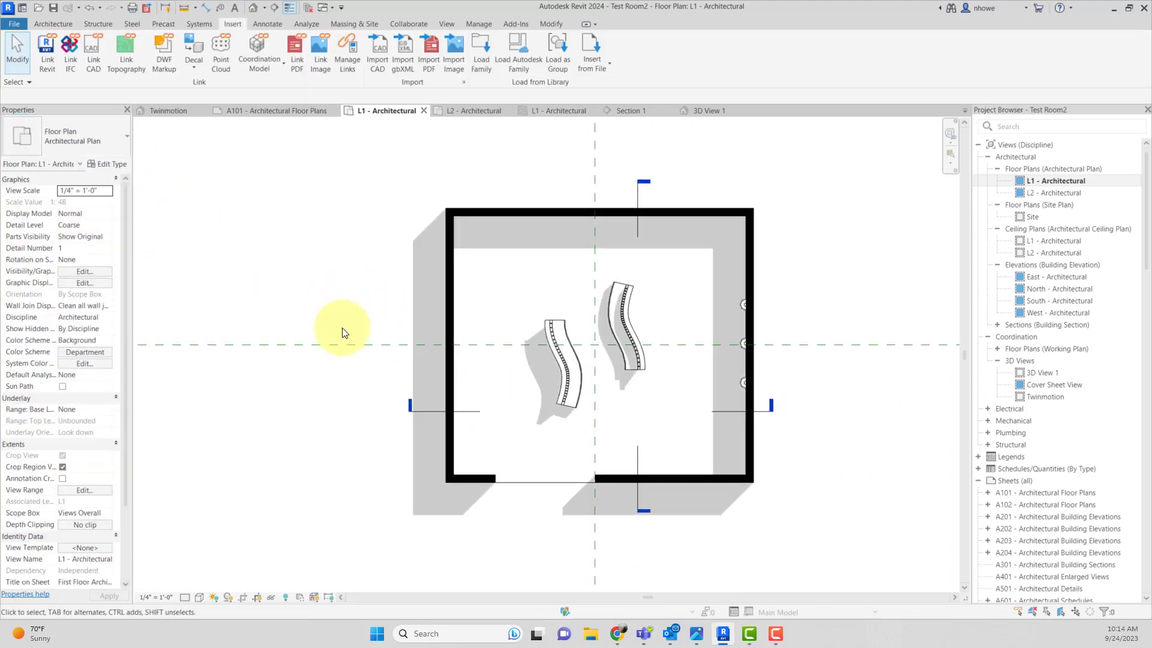
scroll(553, 390, "down", 1)
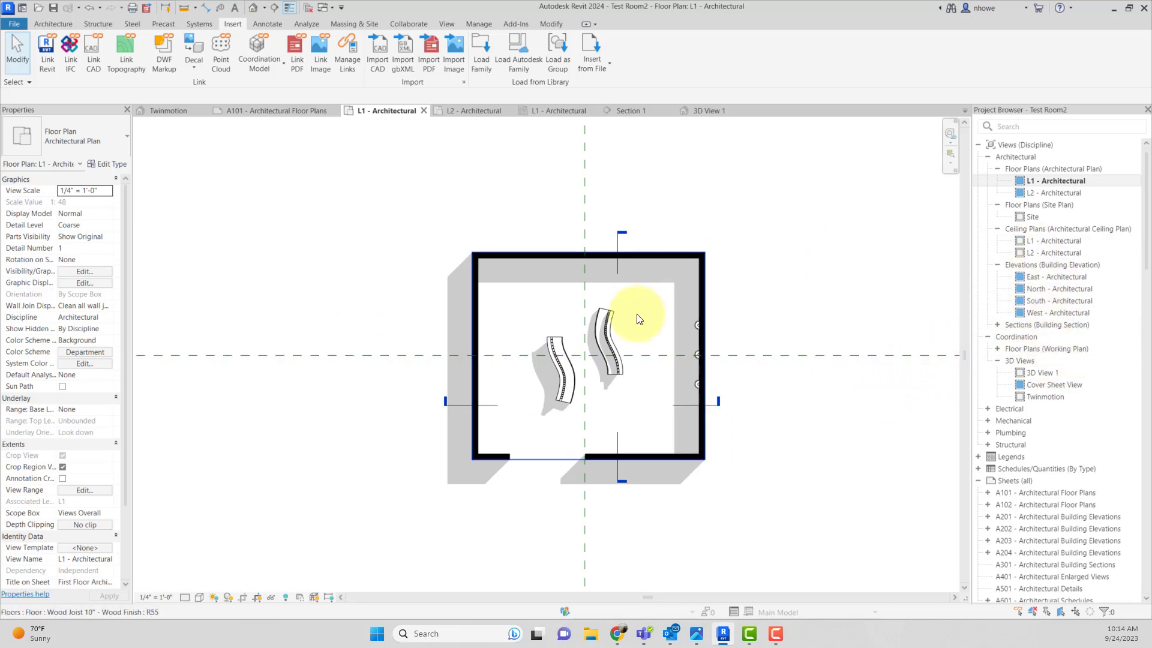
In the L1 ceiling plan, break the Section 1 line with a gap and pull its west end to just outside the west wall
double_click(1045, 239)
scroll(740, 348, "down", 4)
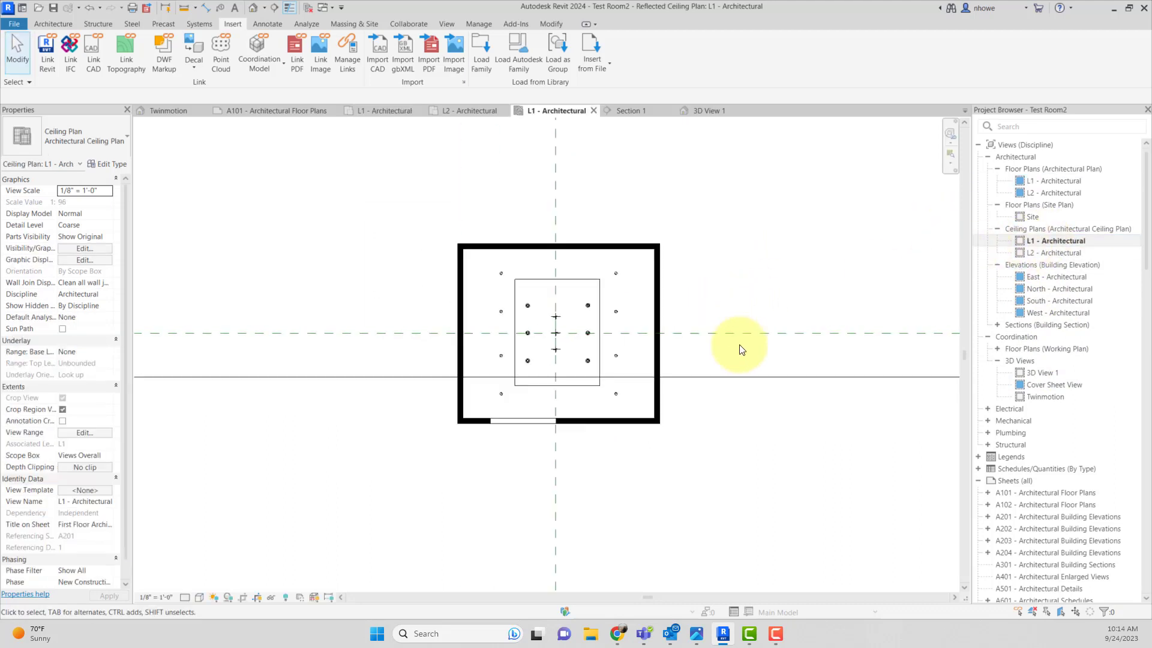
left_click(751, 363)
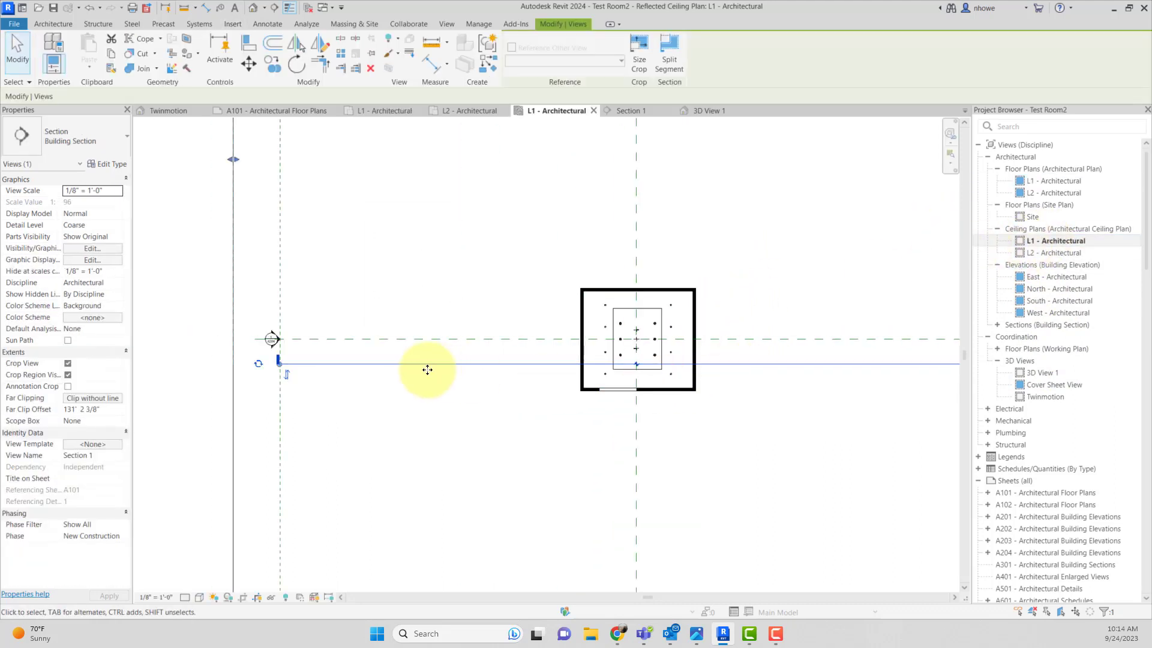
left_click(636, 364)
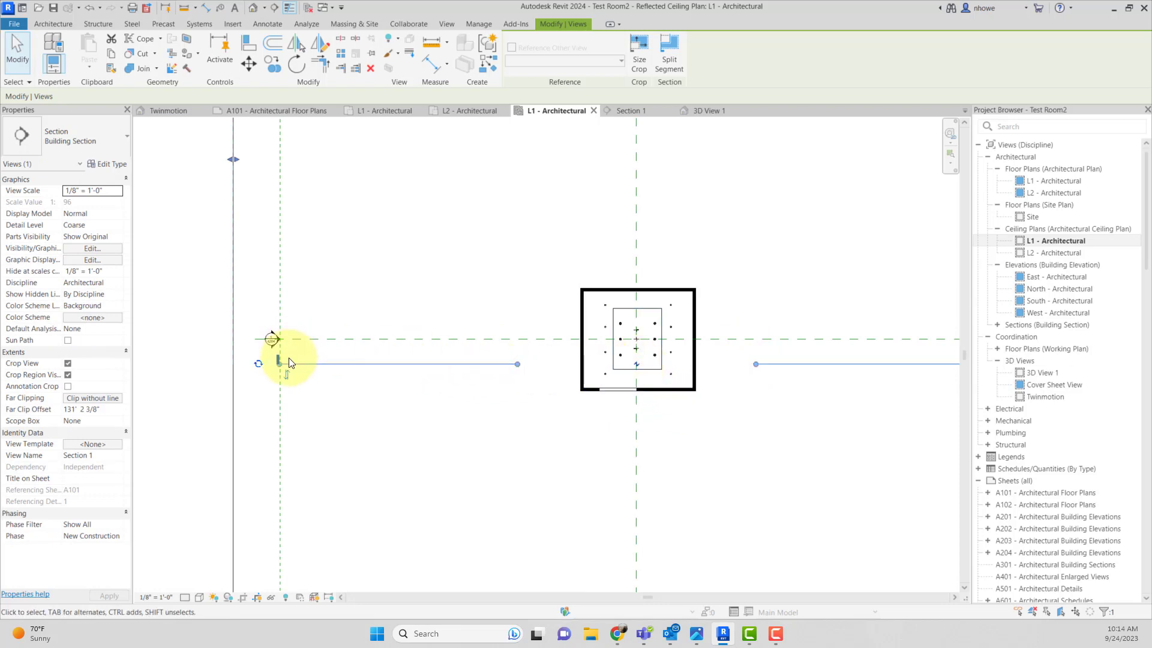
left_click_drag(280, 365, 598, 364)
scroll(740, 378, "down", 3)
middle_click_drag(746, 390, 700, 400)
Shorten the east part of the Section 1 line so it ends just outside the building's east wall
left_click(801, 390)
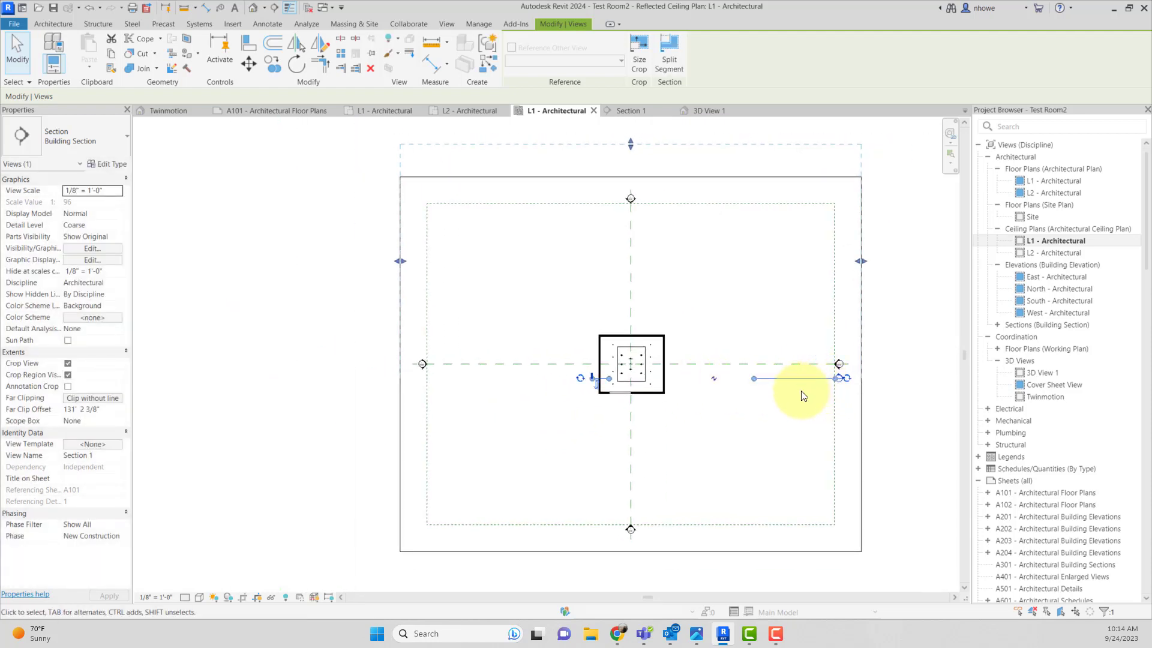
scroll(801, 391, "up", 2)
left_click(815, 375)
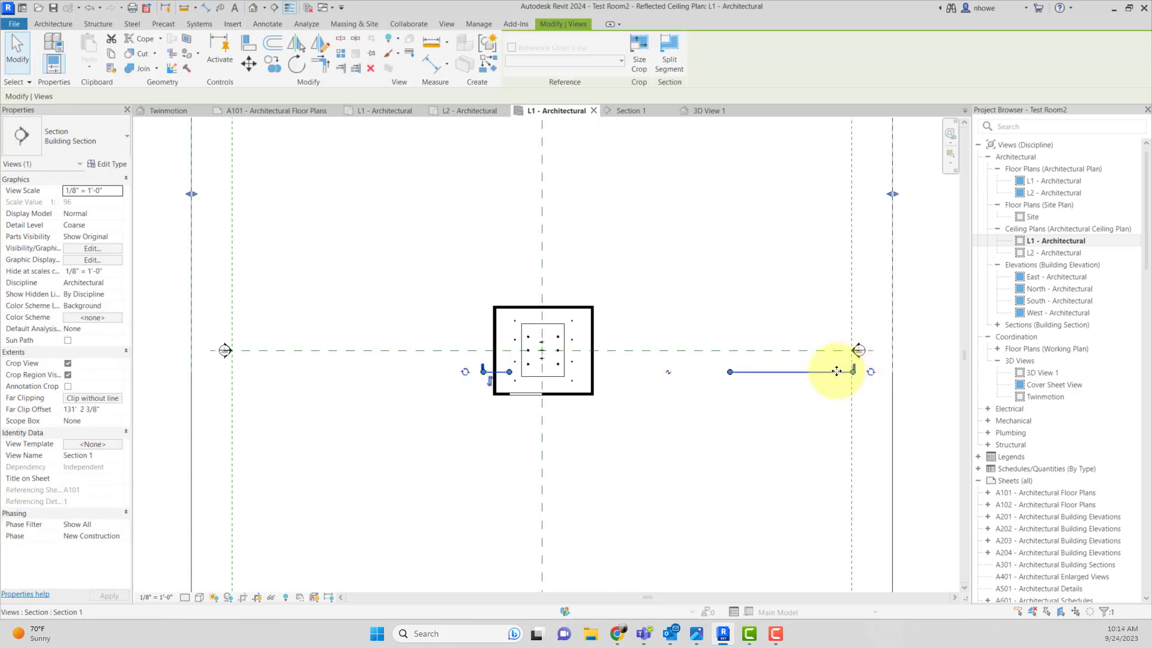
left_click_drag(729, 372, 613, 390)
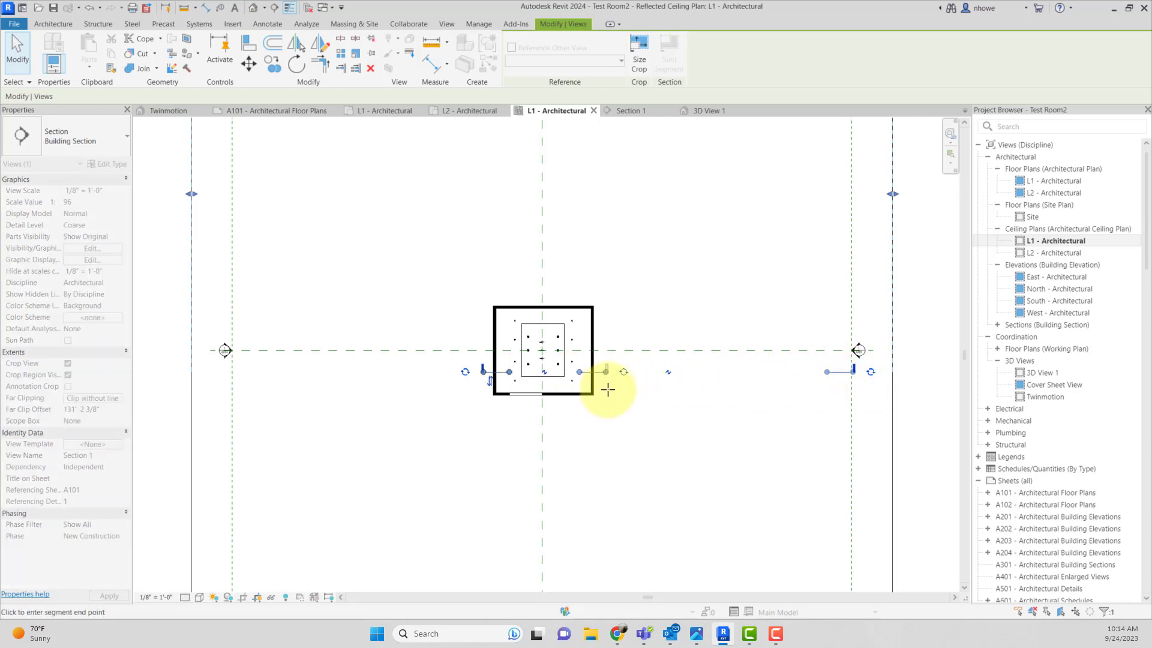
key("Escape")
key("Escape")
scroll(537, 391, "up", 4)
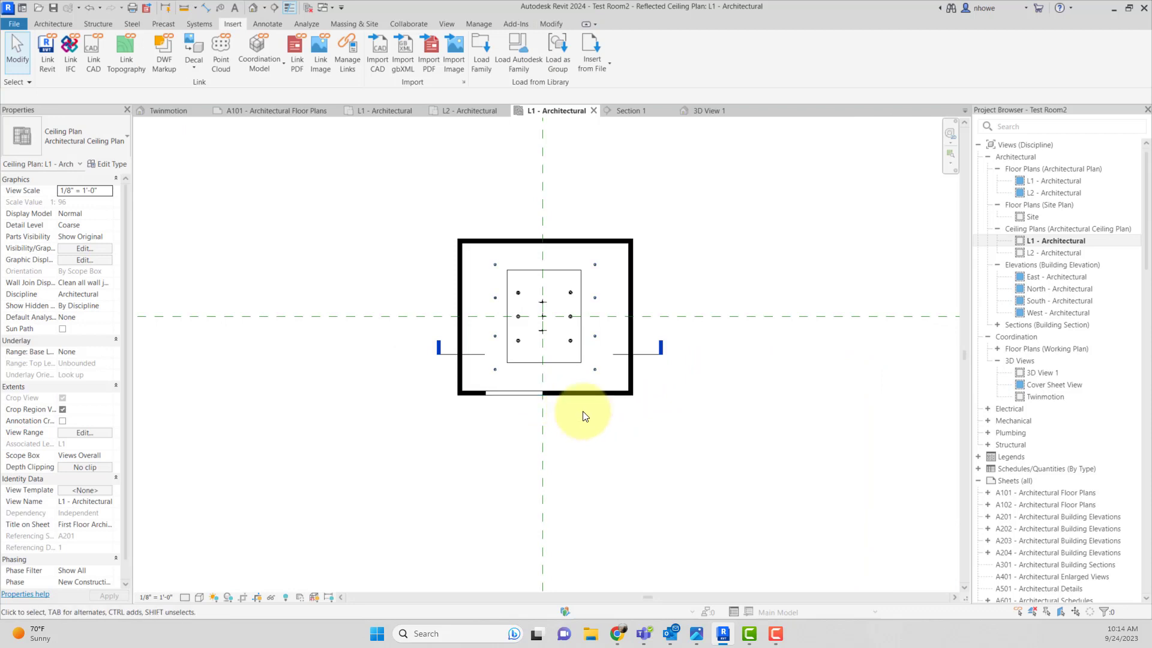
middle_click_drag(583, 411, 597, 434)
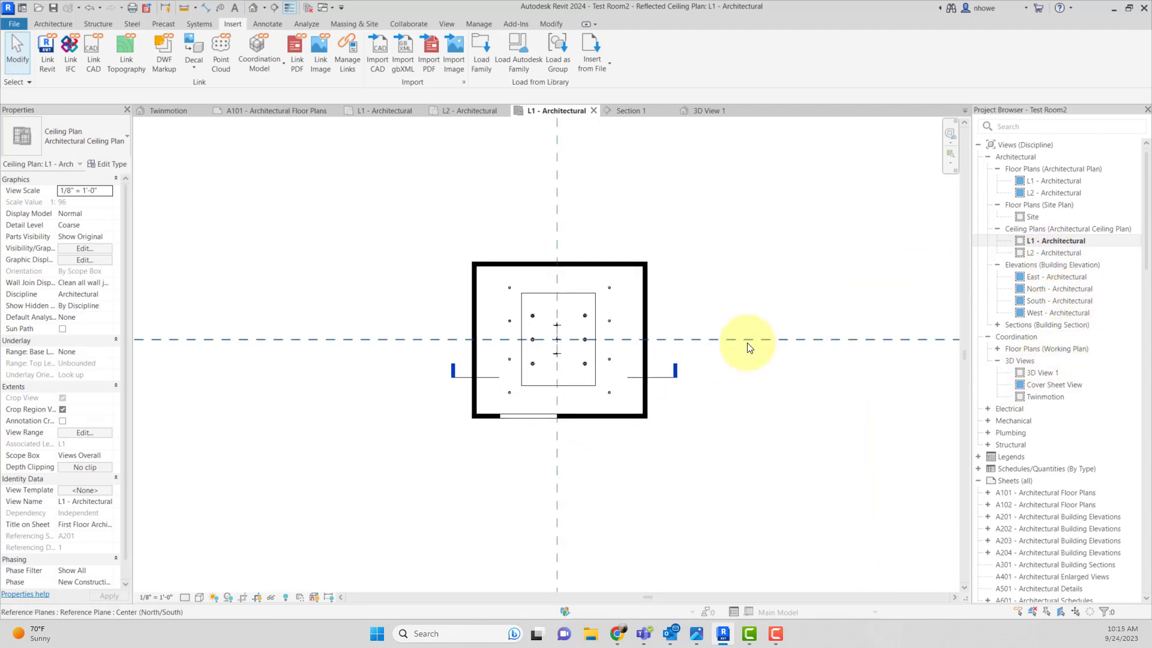
In the East elevation, shorten the Section 1 line to end just below and just above the building
double_click(1045, 278)
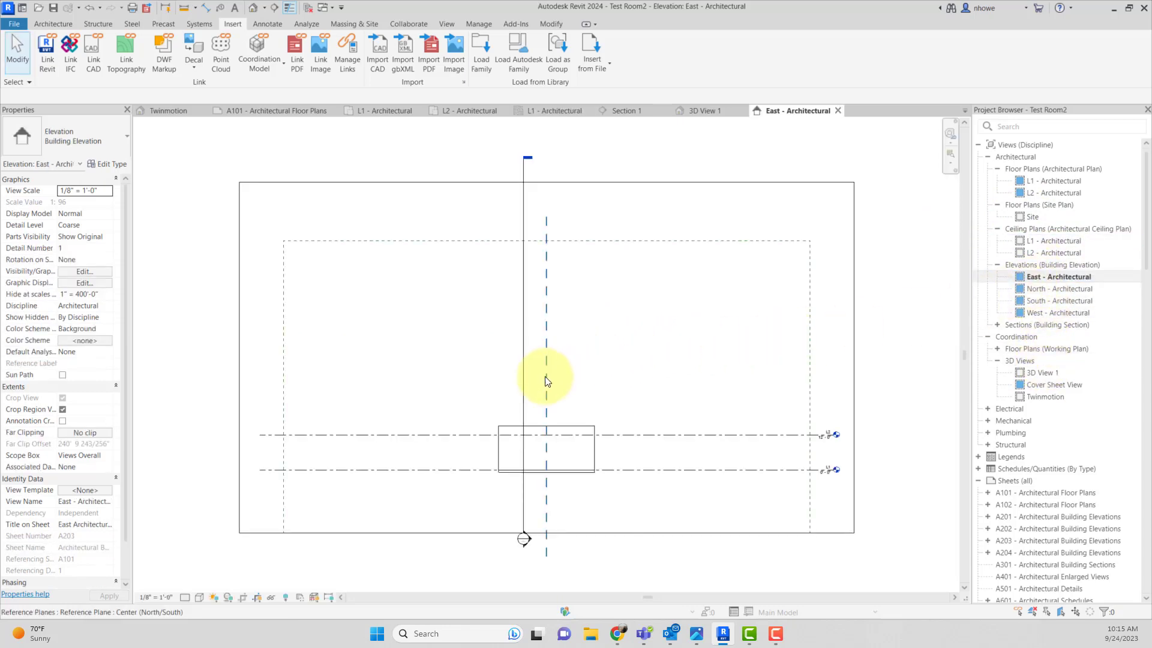
left_click(524, 387)
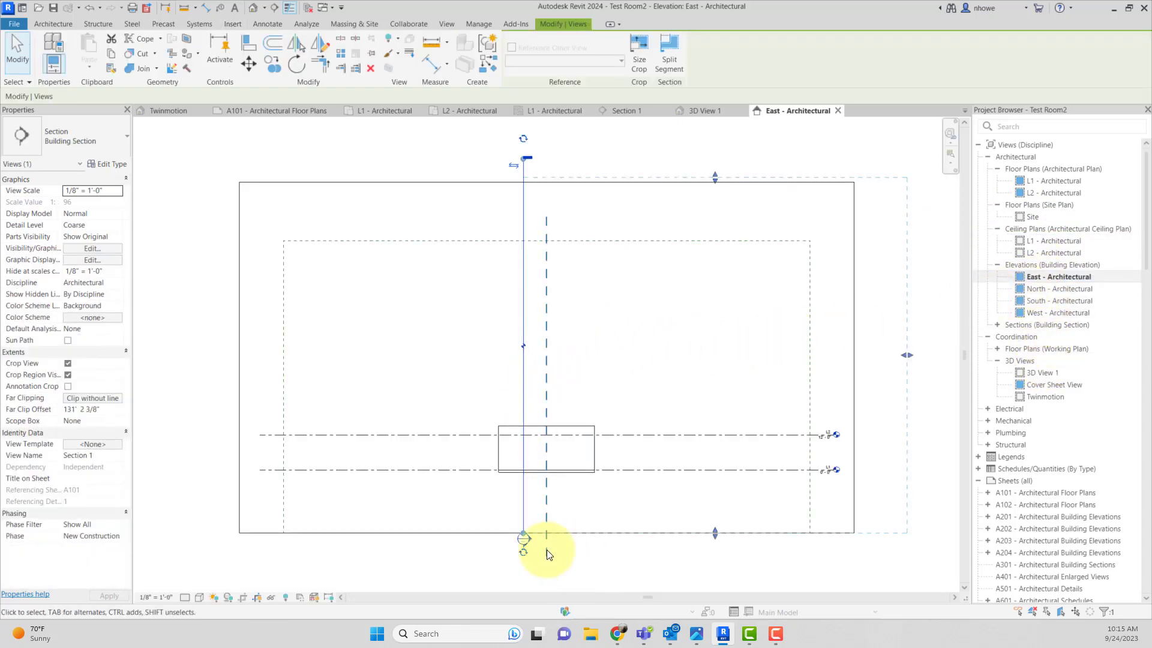
left_click_drag(523, 536, 523, 487)
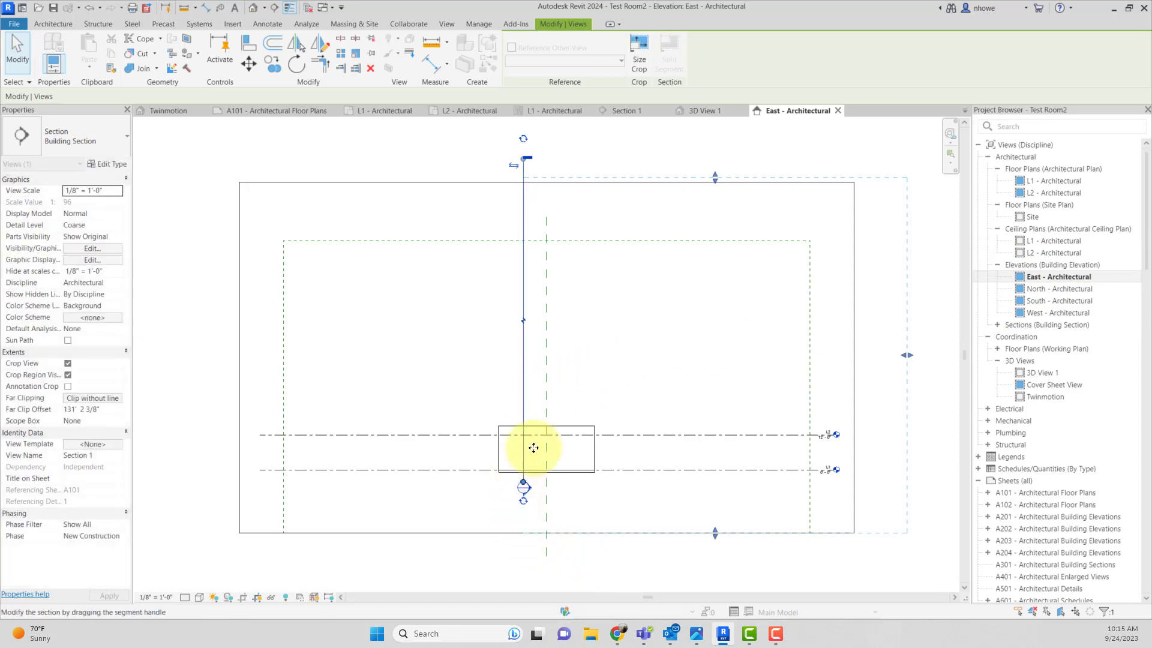
left_click_drag(525, 157, 523, 413)
scroll(513, 447, "up", 2)
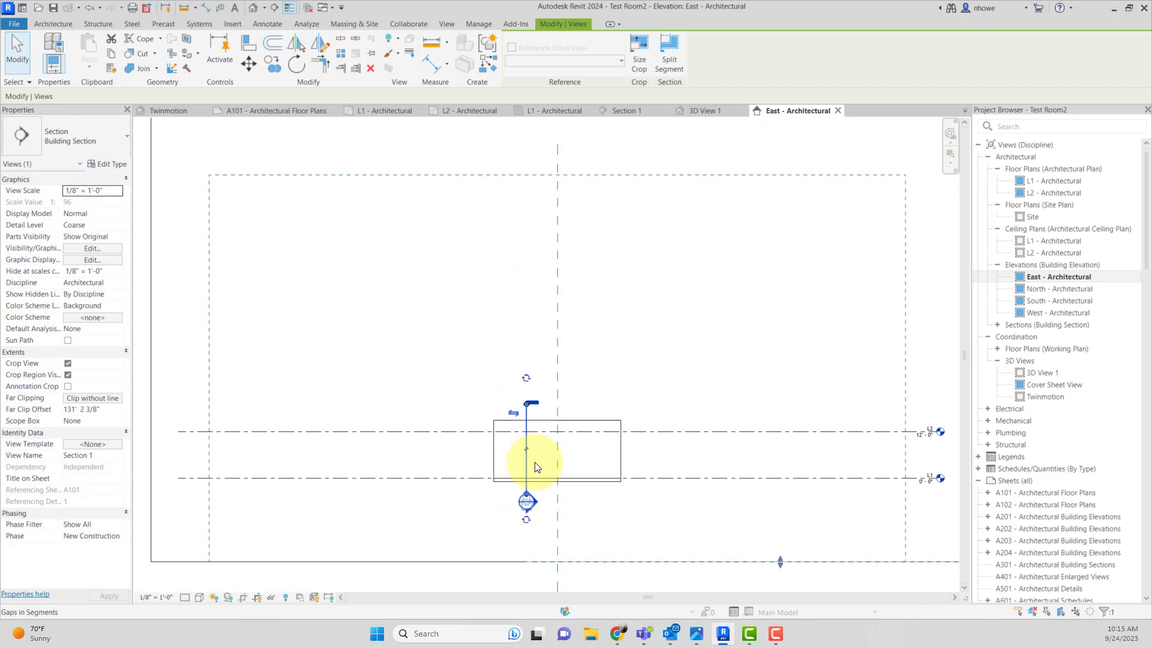
left_click(591, 521)
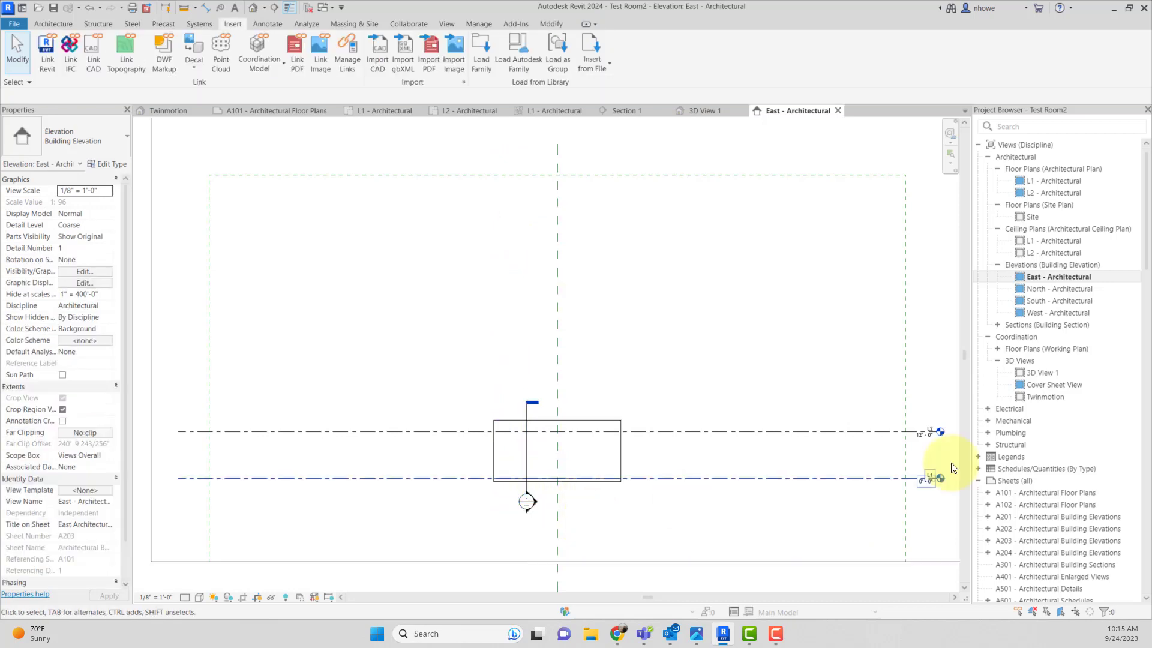
In the L1 floor plan, set the vertical Section 2 line to hide at scales coarser than 1/8" = 1'-0"
left_click(1042, 288)
double_click(1042, 289)
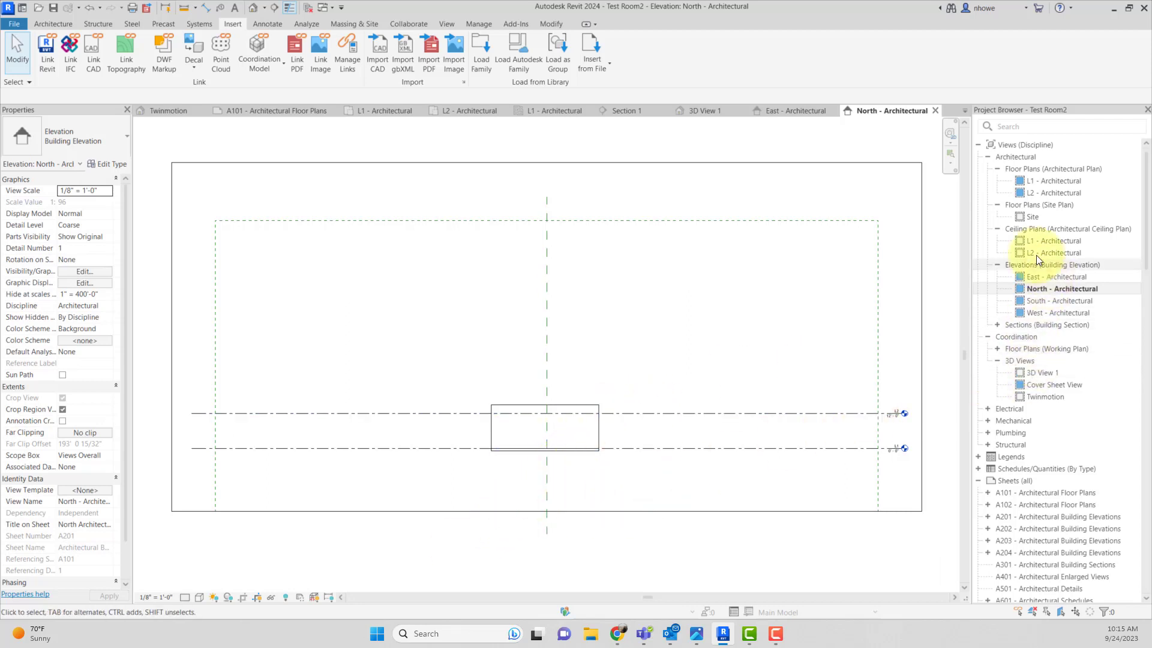
double_click(1040, 188)
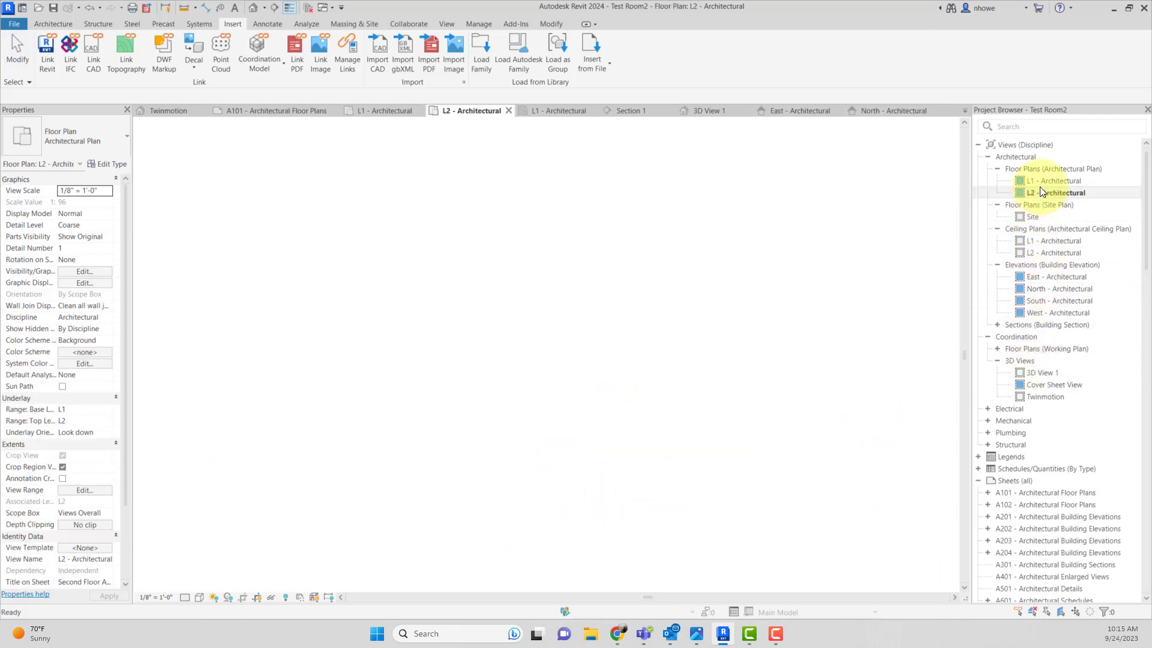
double_click(1041, 183)
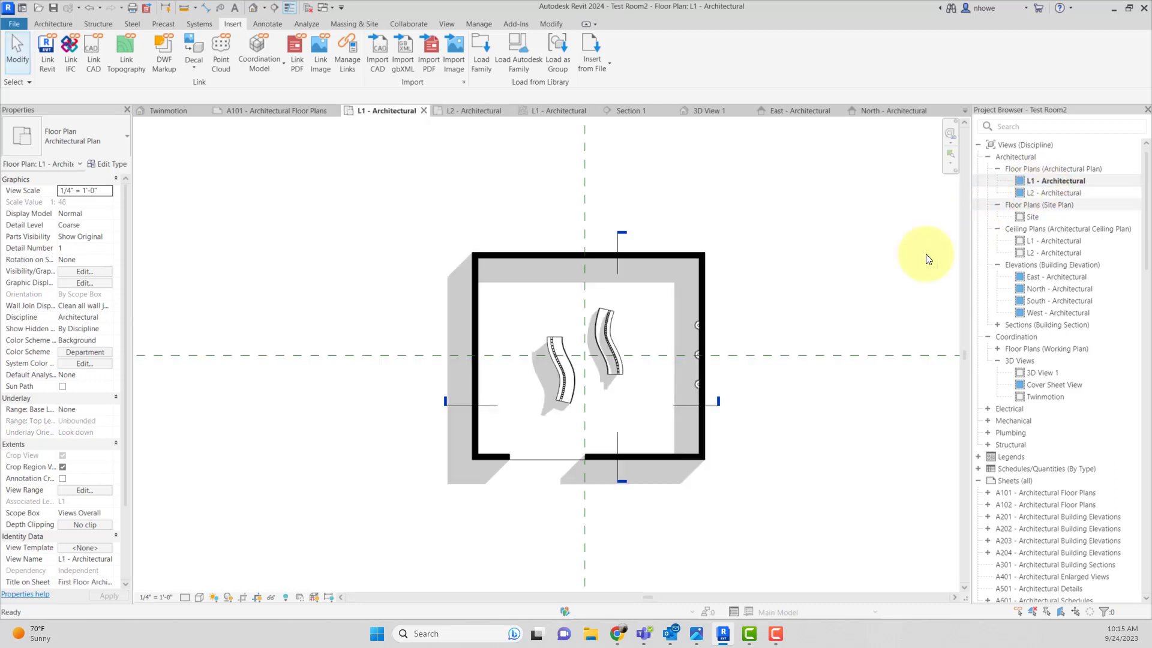
left_click(617, 240)
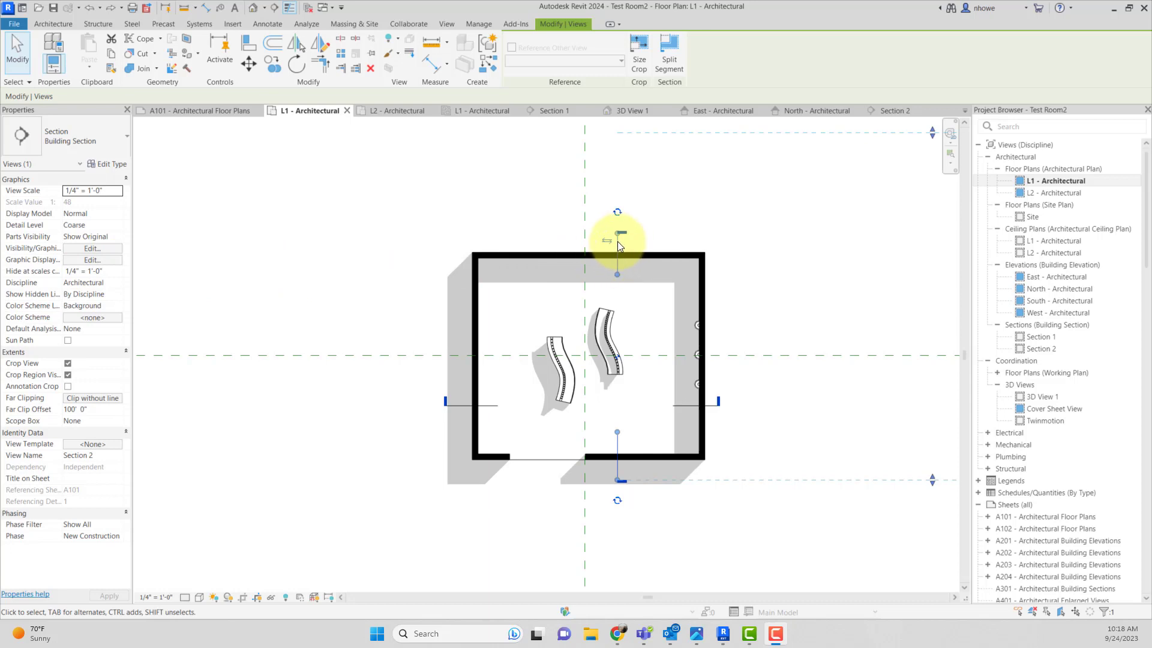
left_click(112, 273)
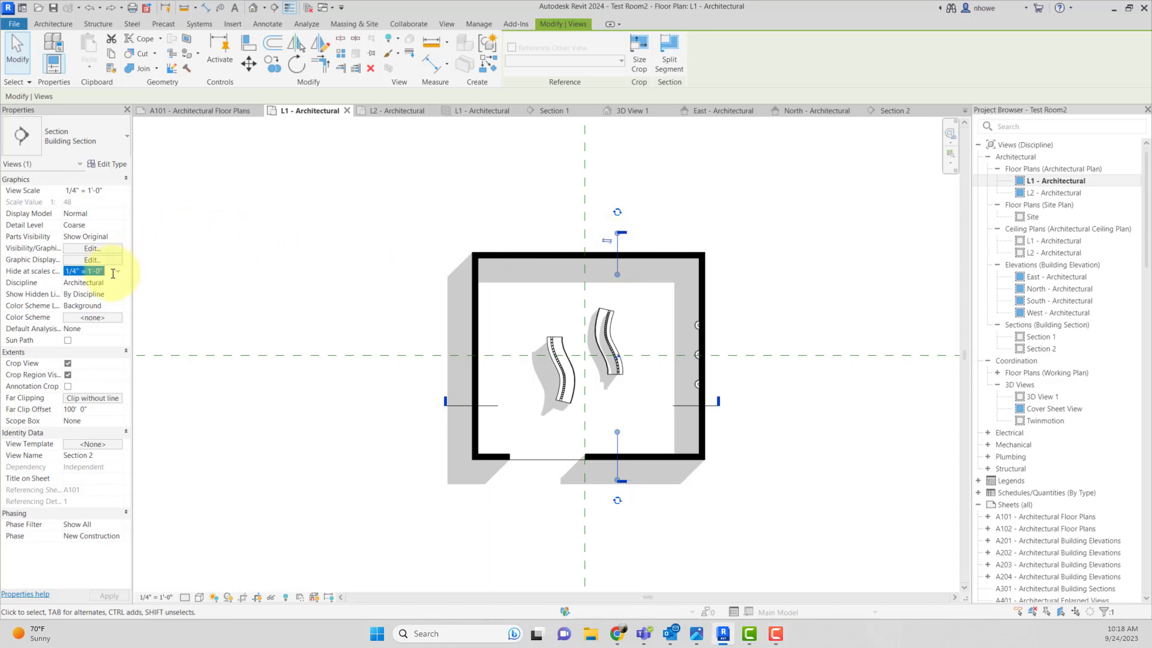
left_click(117, 273)
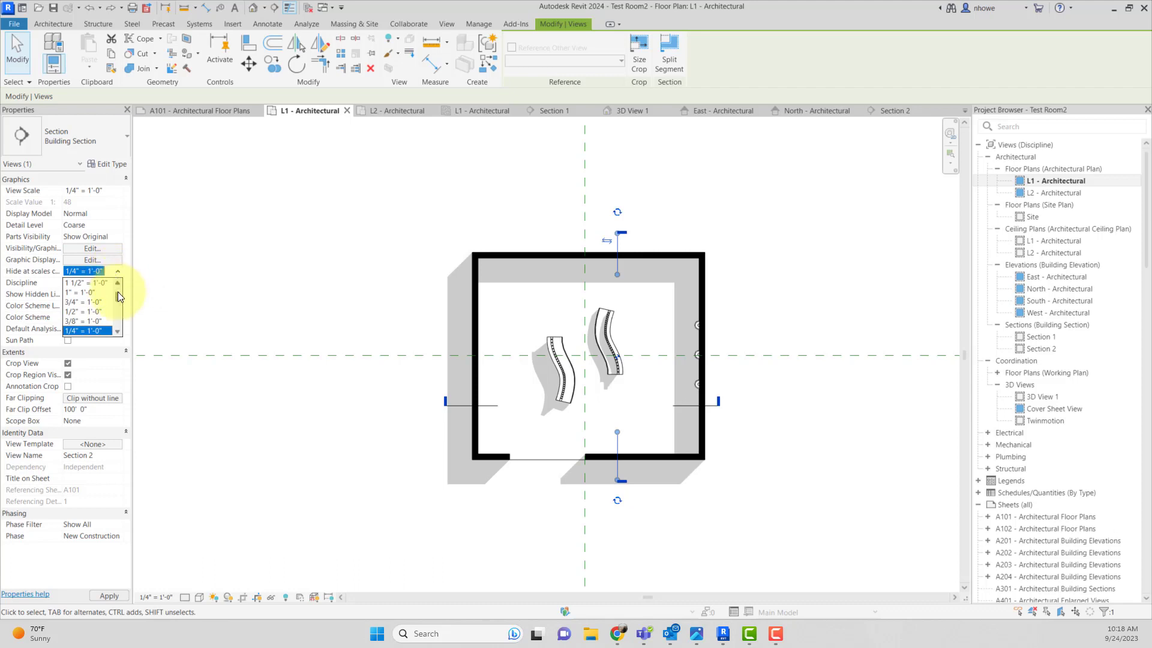
left_click_drag(120, 299, 120, 305)
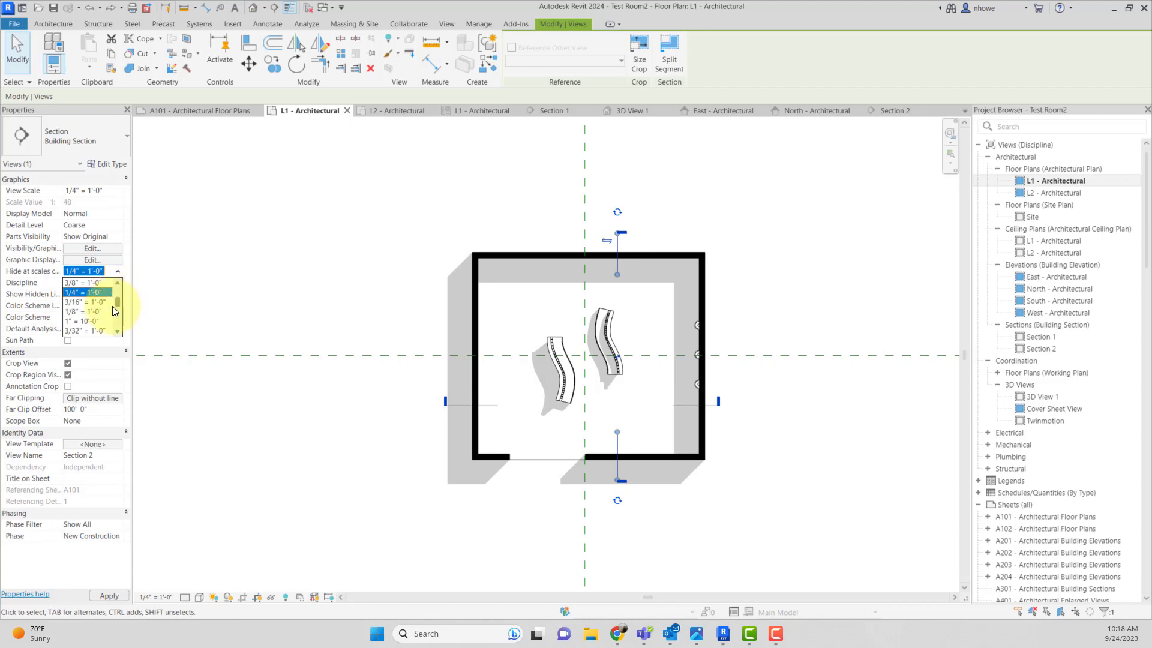
left_click(89, 312)
left_click(337, 354)
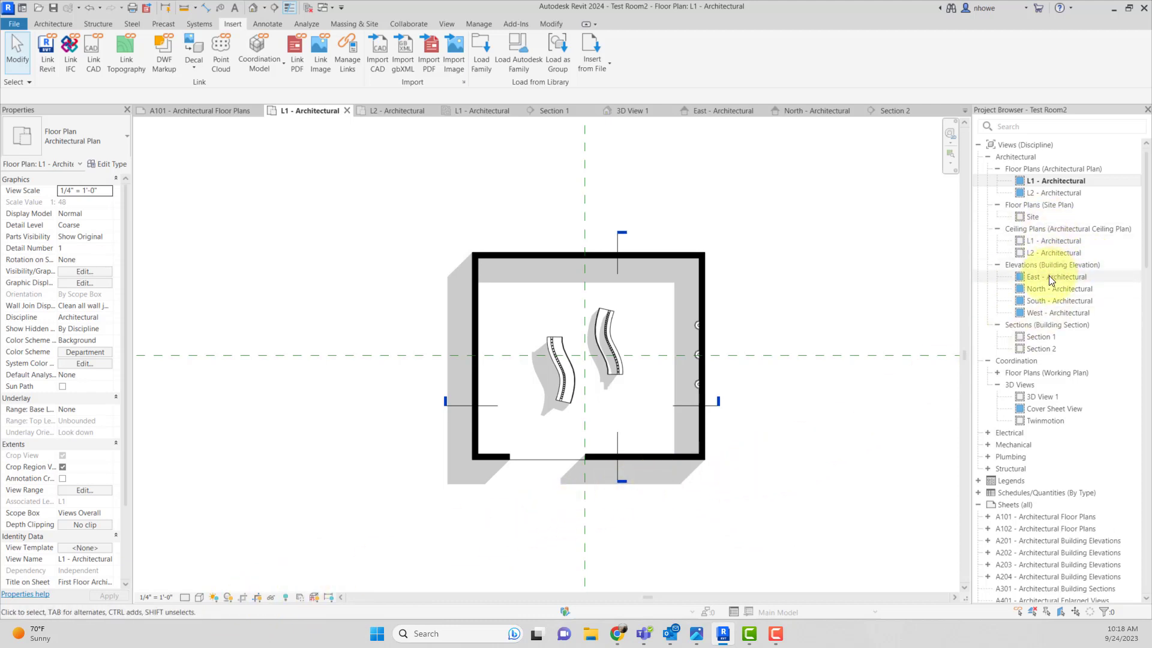
In the Section 2 view, break the Section 1 line with a gap and pull both ends to just outside the building
double_click(1039, 346)
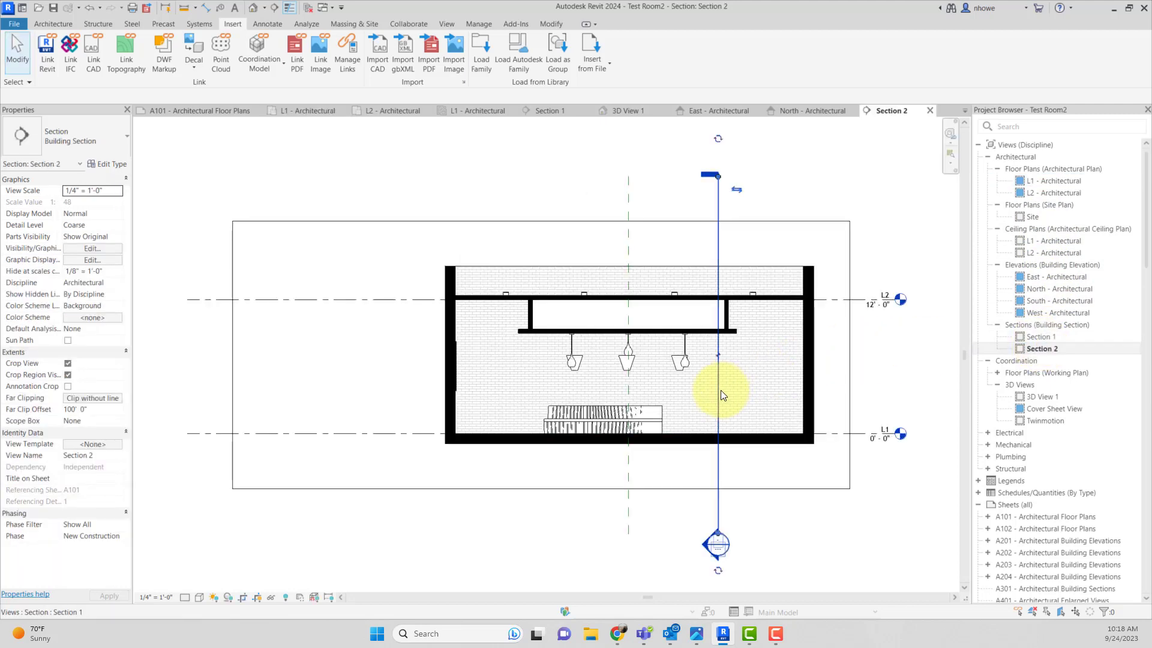
left_click(719, 362)
left_click(718, 356)
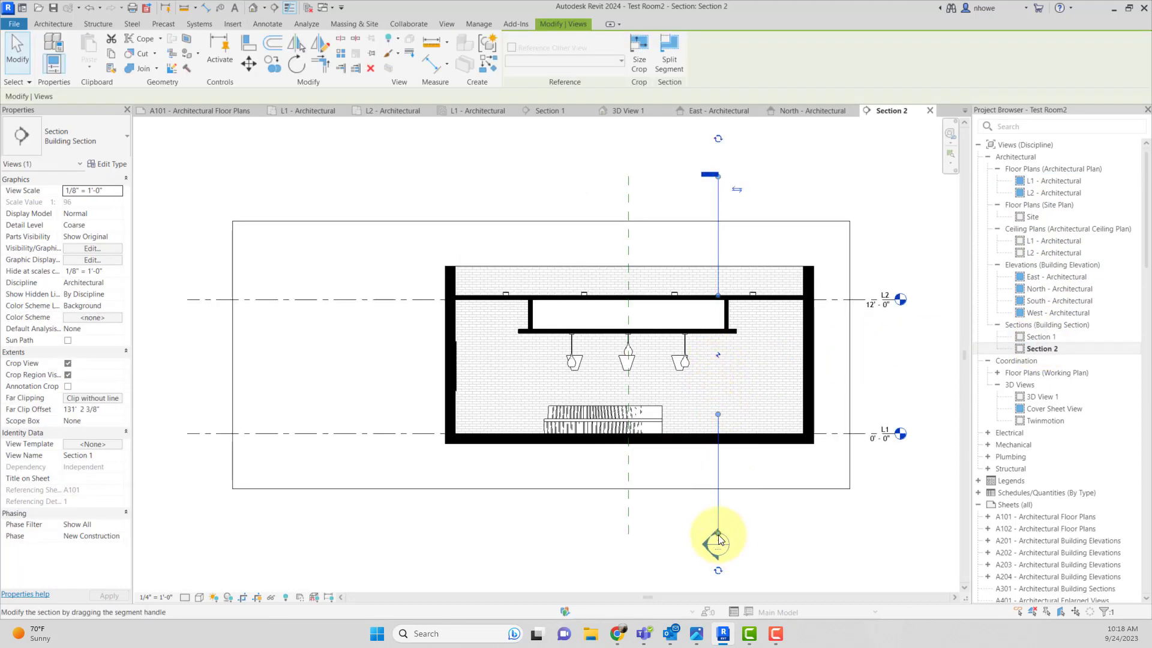
left_click_drag(717, 528, 717, 463)
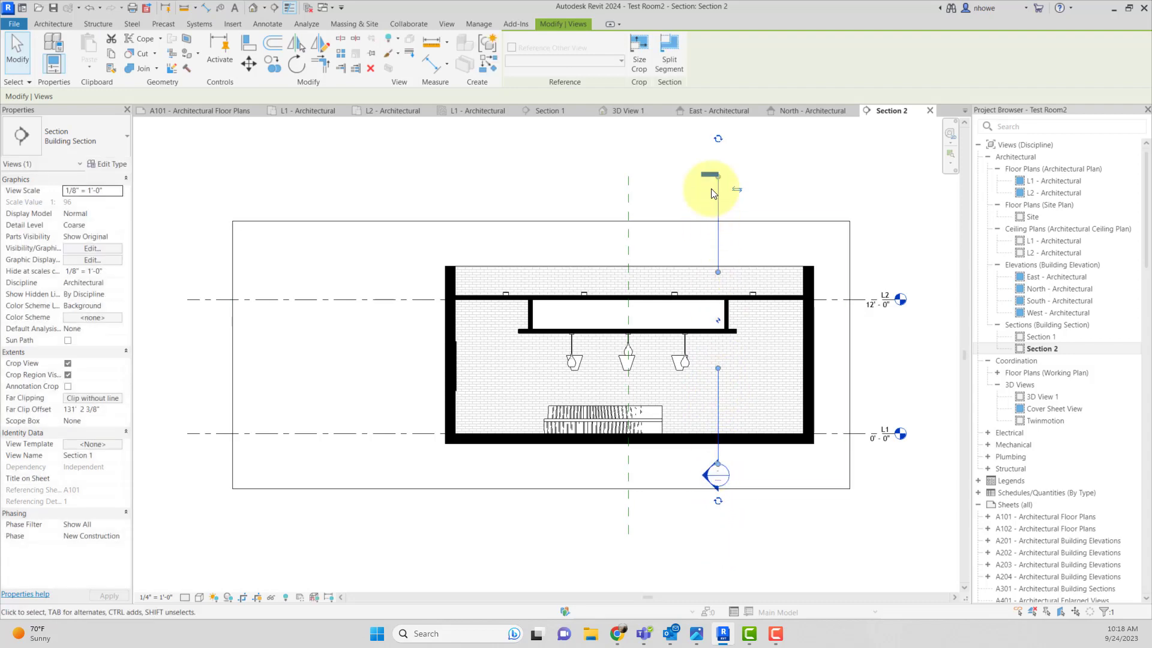
left_click_drag(718, 176, 718, 248)
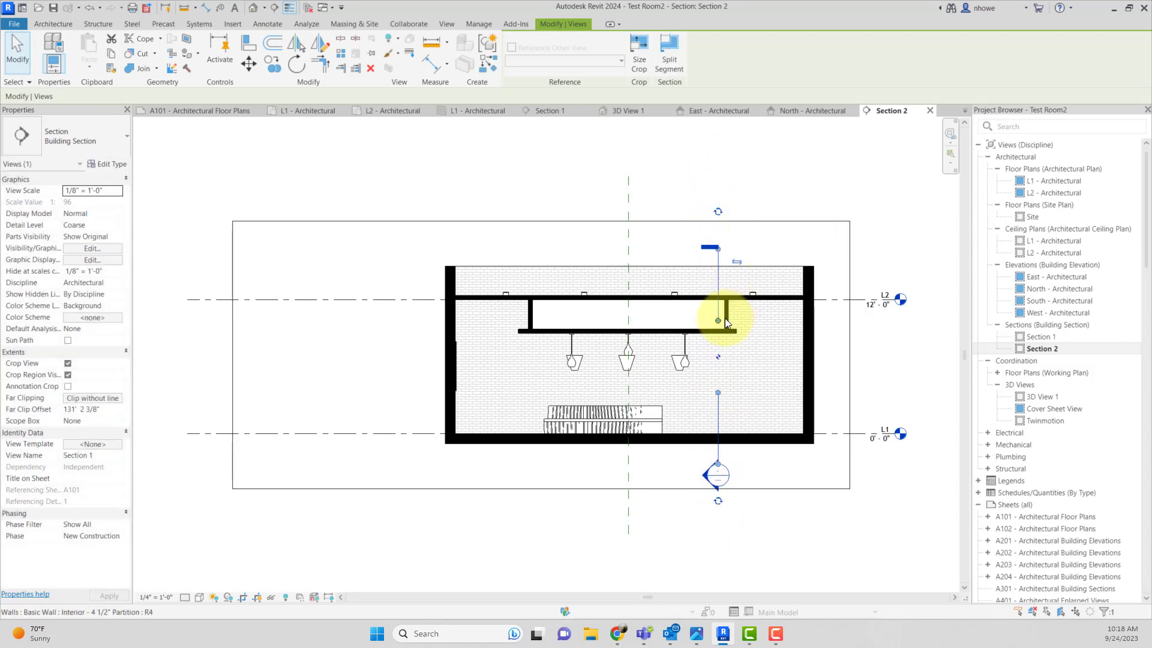
left_click(702, 320)
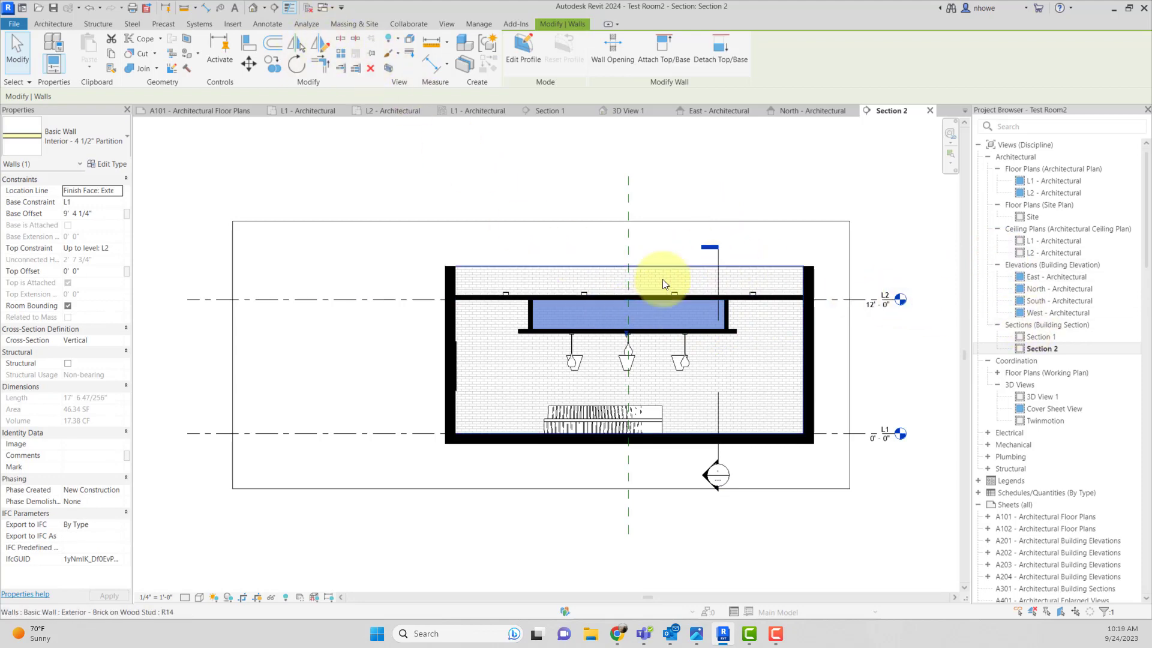
key("Escape")
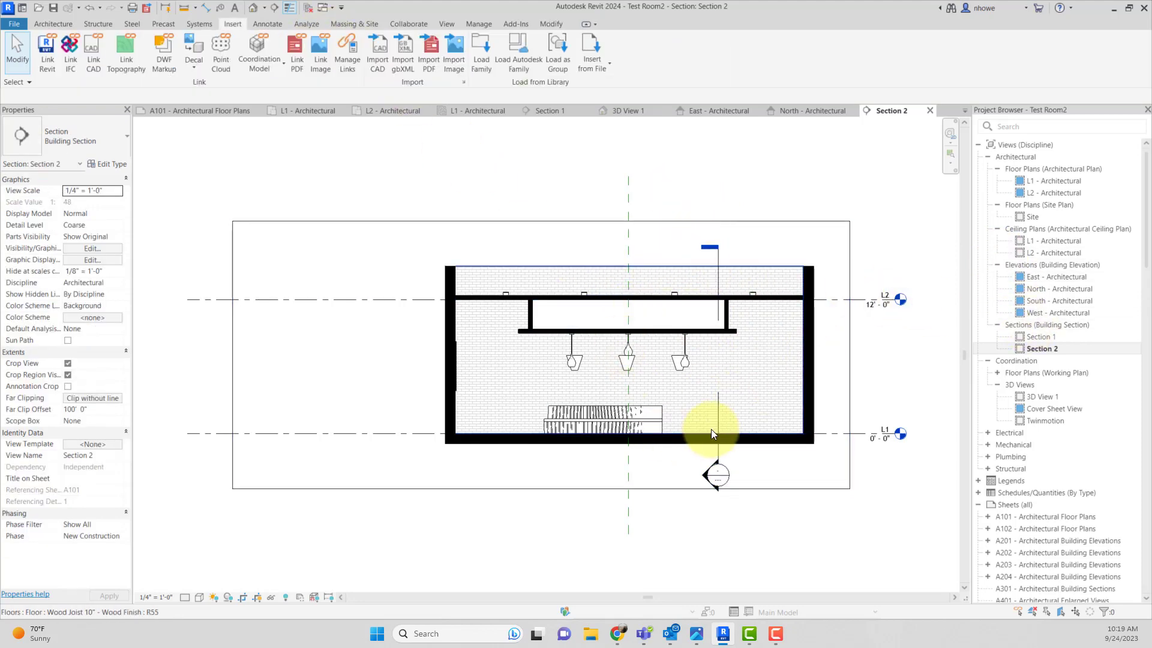
In the L1 ceiling plan, pull the Section 2 line's north end to just outside the north wall and break the line with a gap
left_click(1052, 181)
double_click(1052, 181)
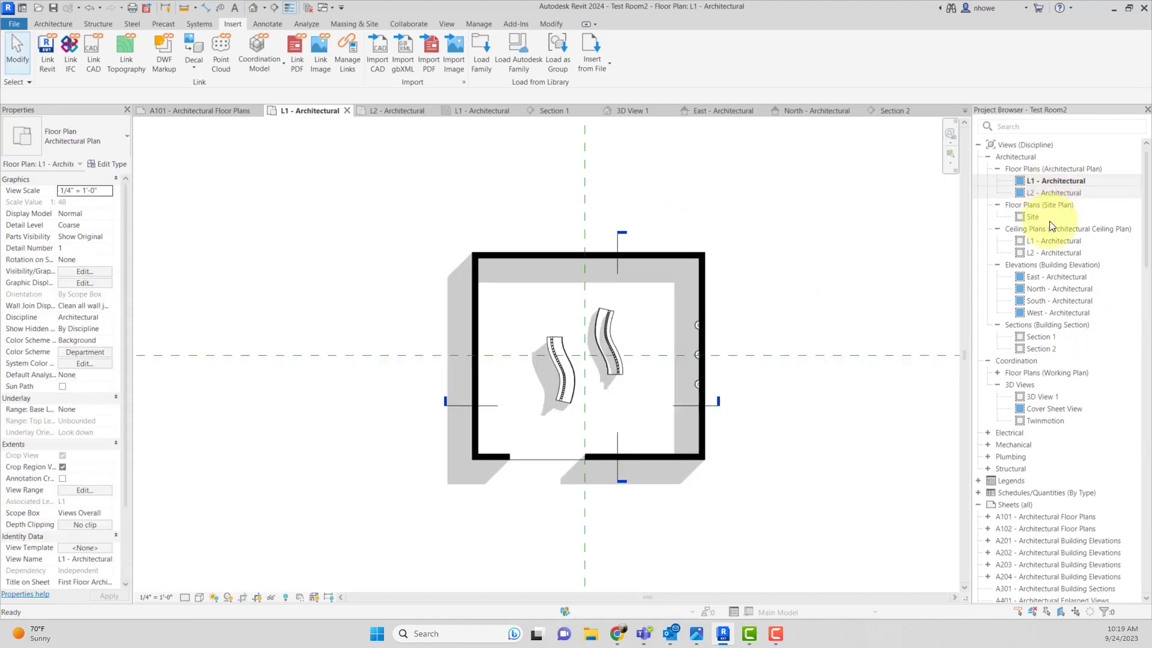
double_click(1056, 243)
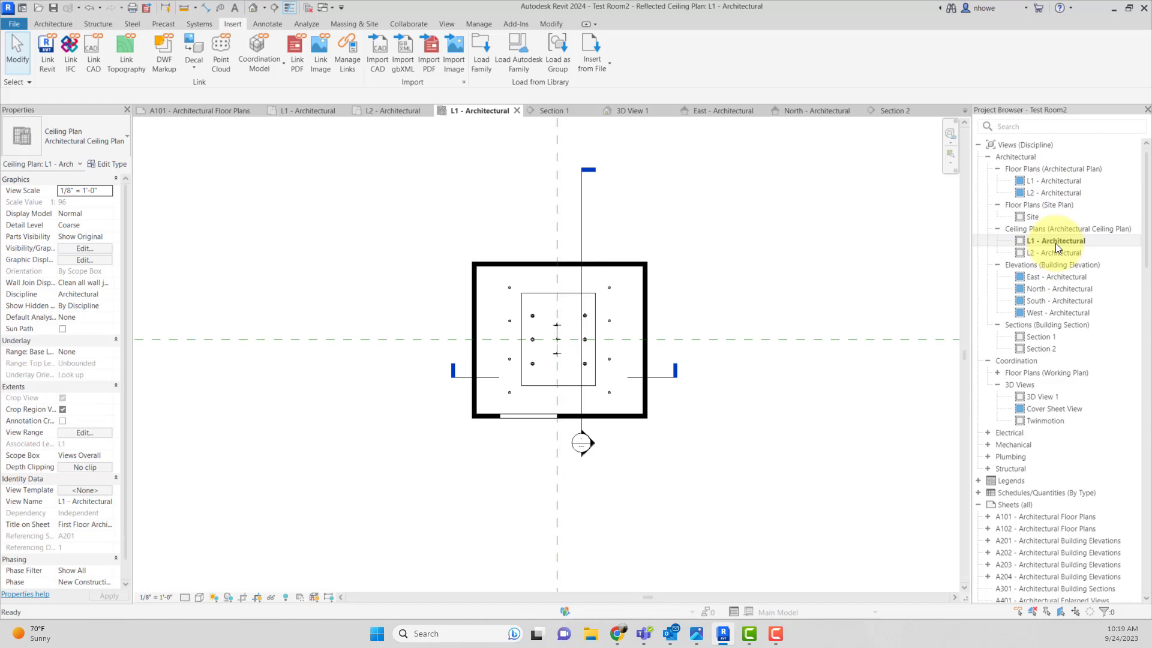
left_click(579, 274)
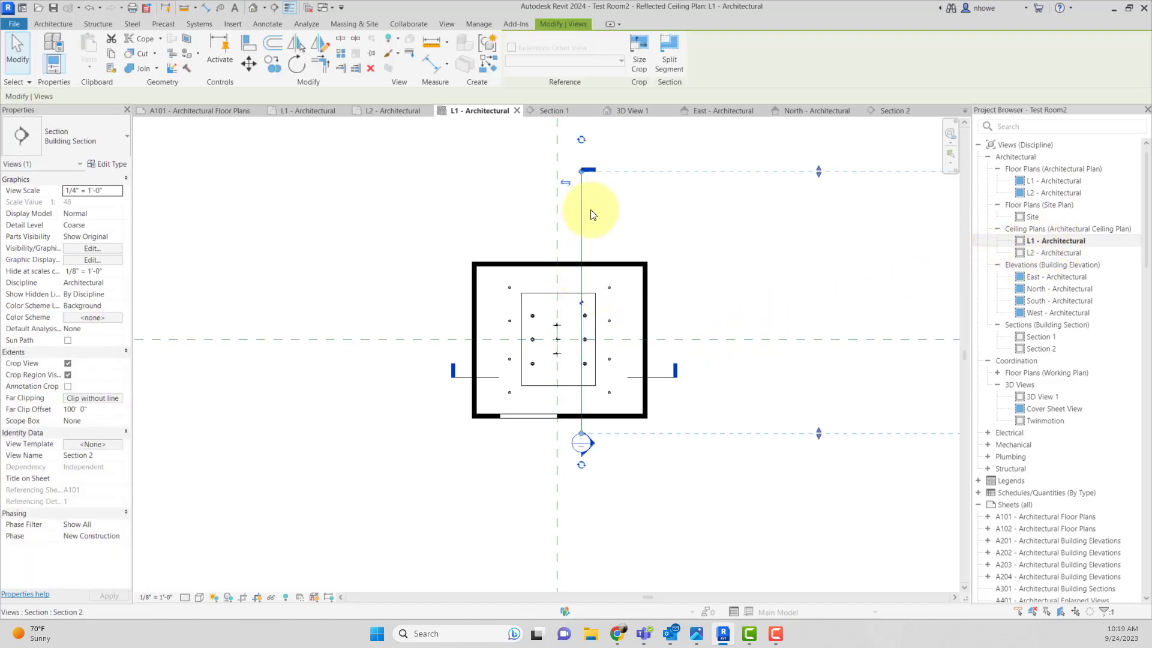
left_click(581, 251)
left_click(581, 348)
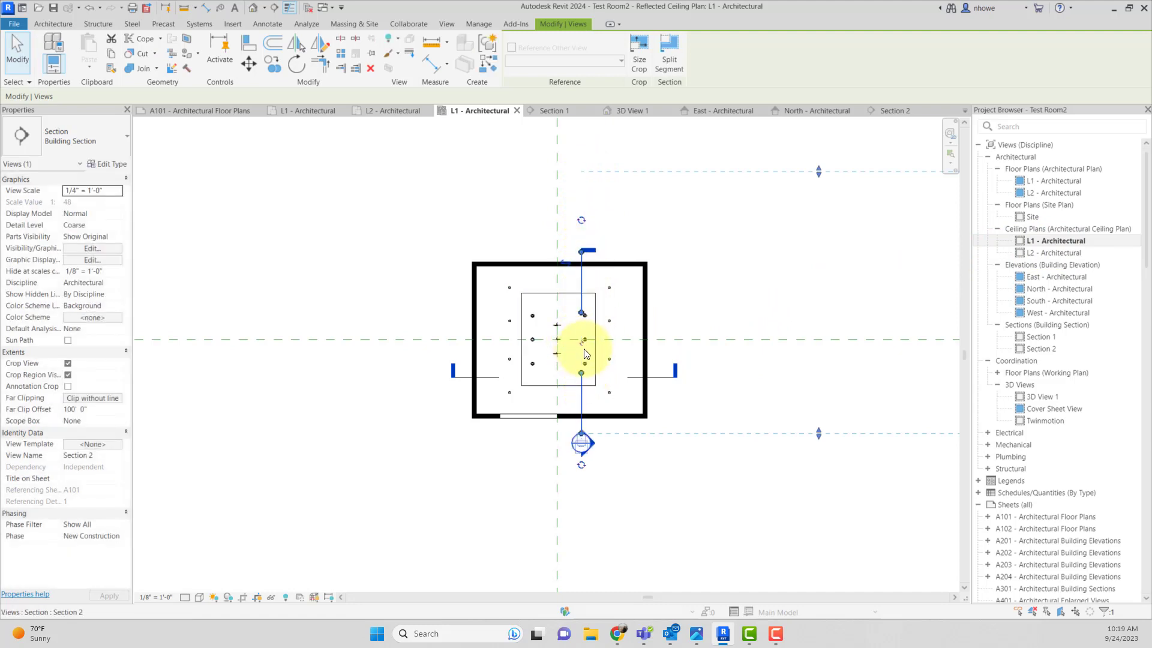
scroll(580, 360, "up", 2)
left_click_drag(581, 367, 579, 399)
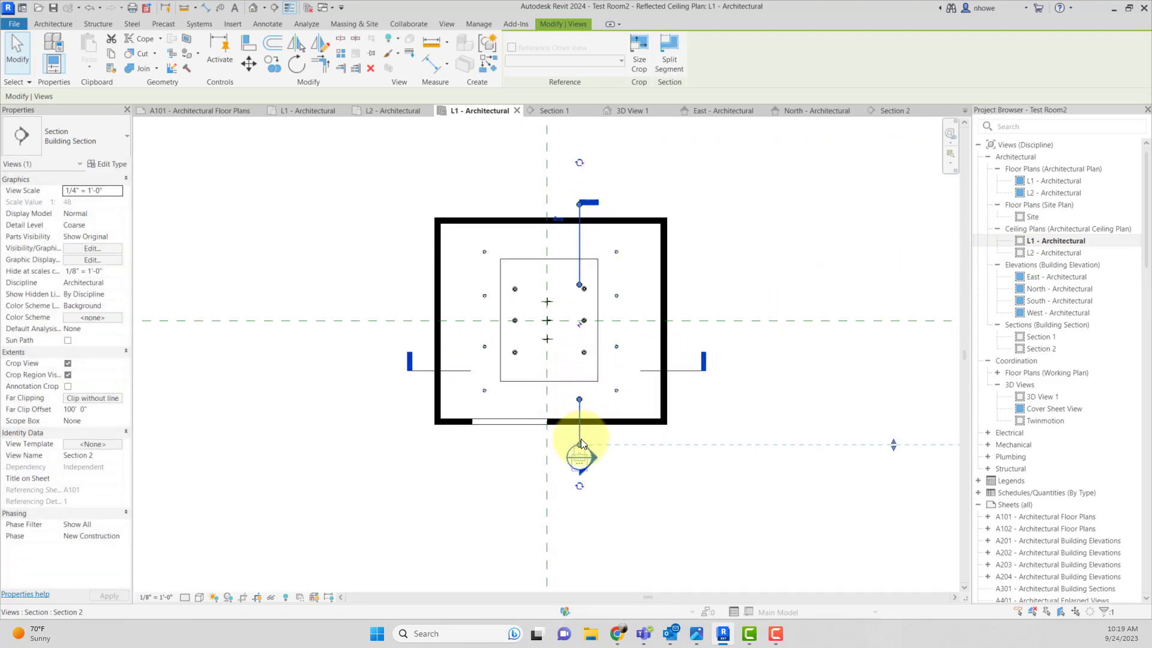
Switch the south end of the Section 2 line from the circular head to the filled tail symbol
left_click(580, 487)
left_click(770, 264)
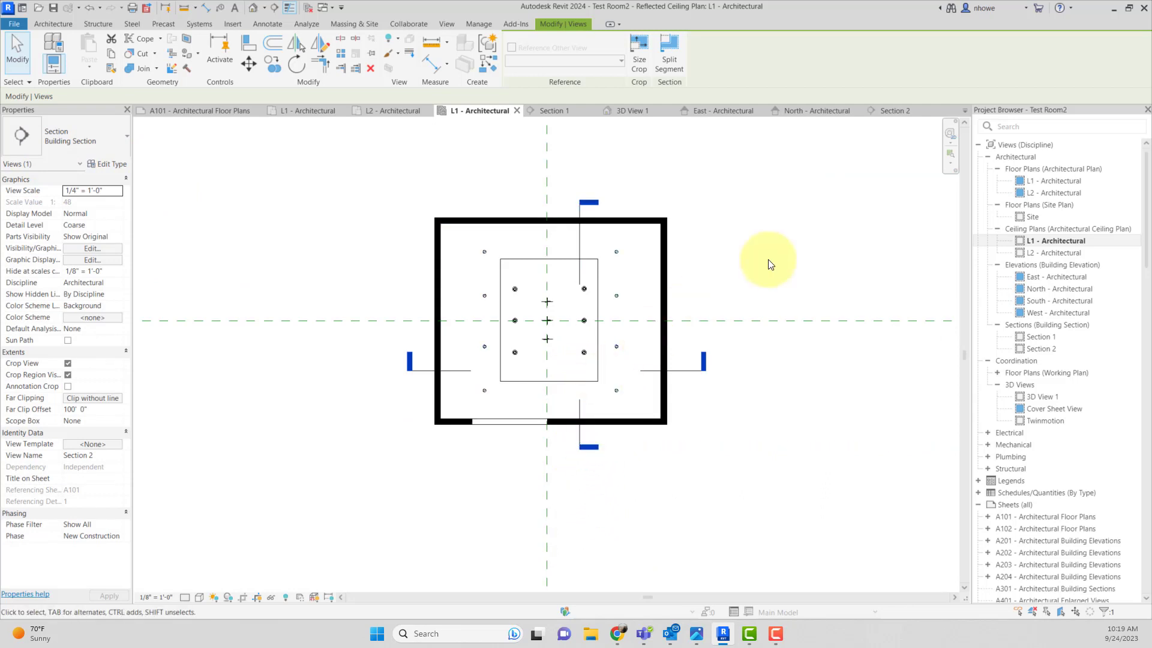
left_click(578, 269)
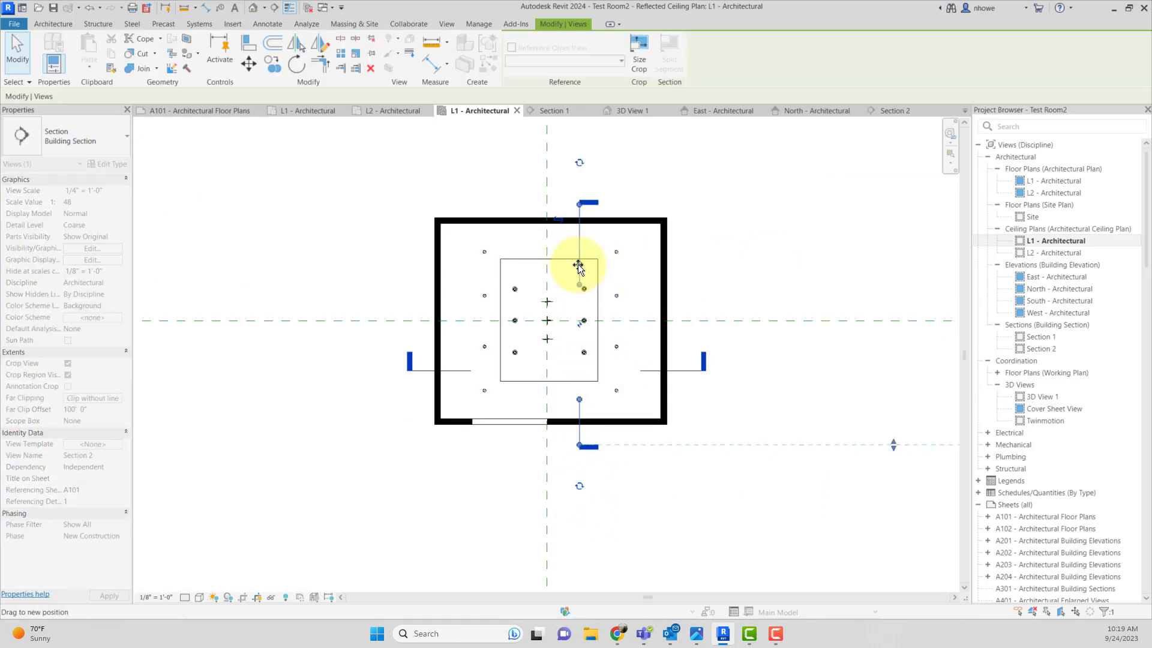
left_click(728, 257)
scroll(731, 271, "down", 1)
scroll(731, 271, "up", 2)
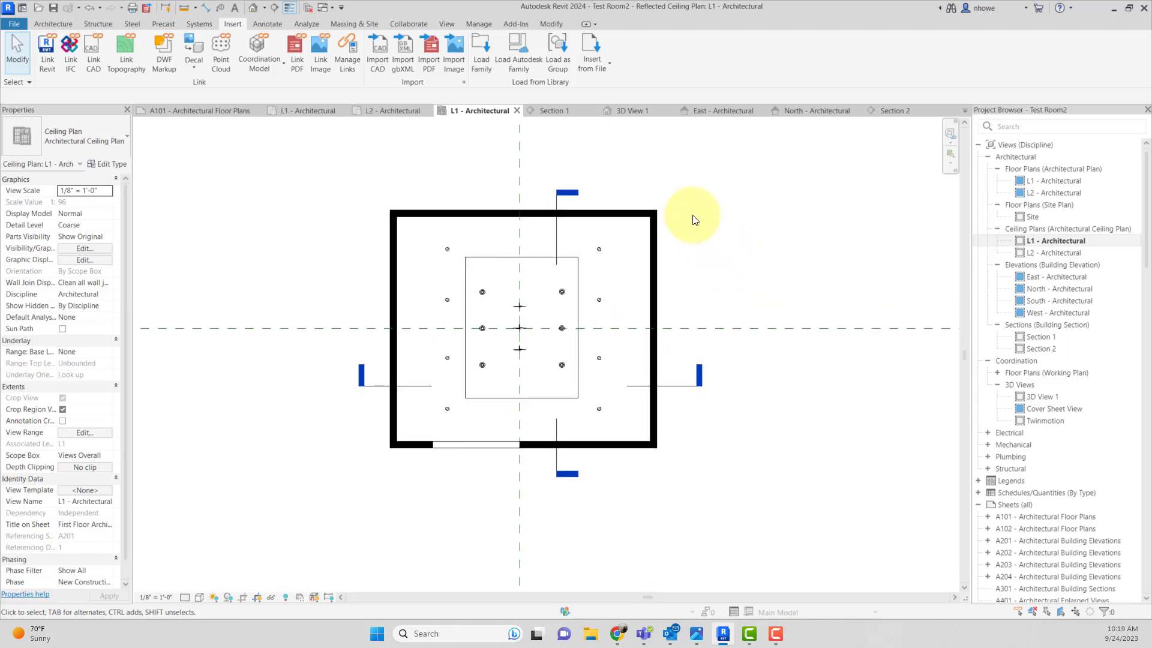
scroll(701, 228, "down", 2)
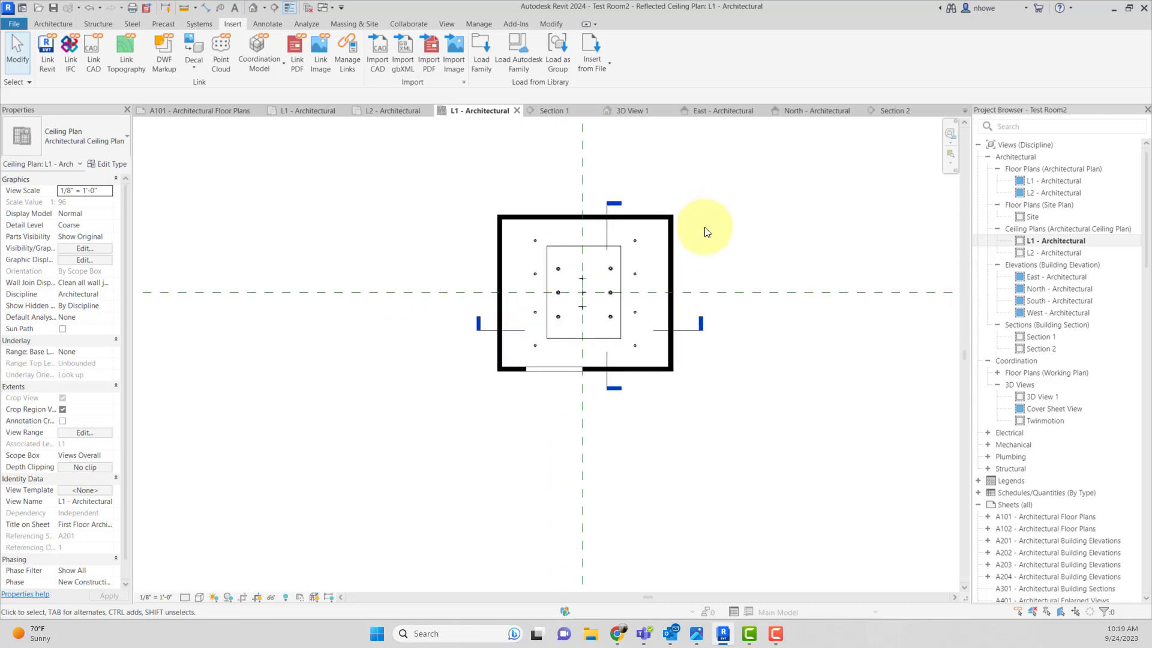
scroll(705, 229, "up", 2)
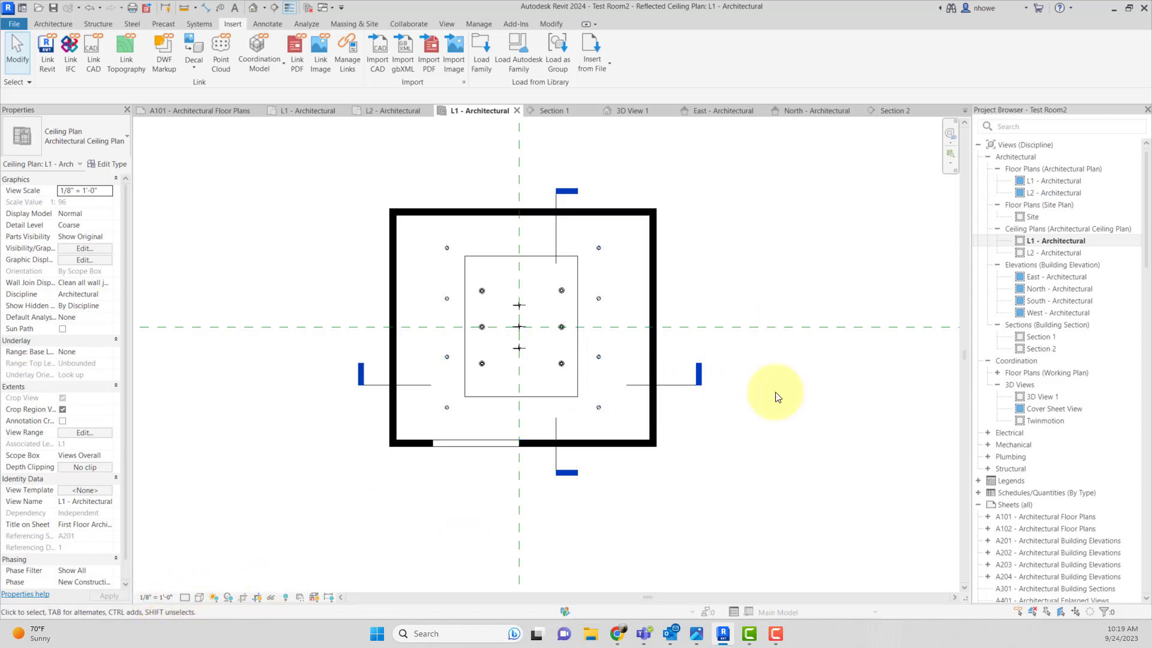
In the Section 1 view, pull both ends of the Section 2 line closer to the building and break the line with a gap
double_click(1048, 185)
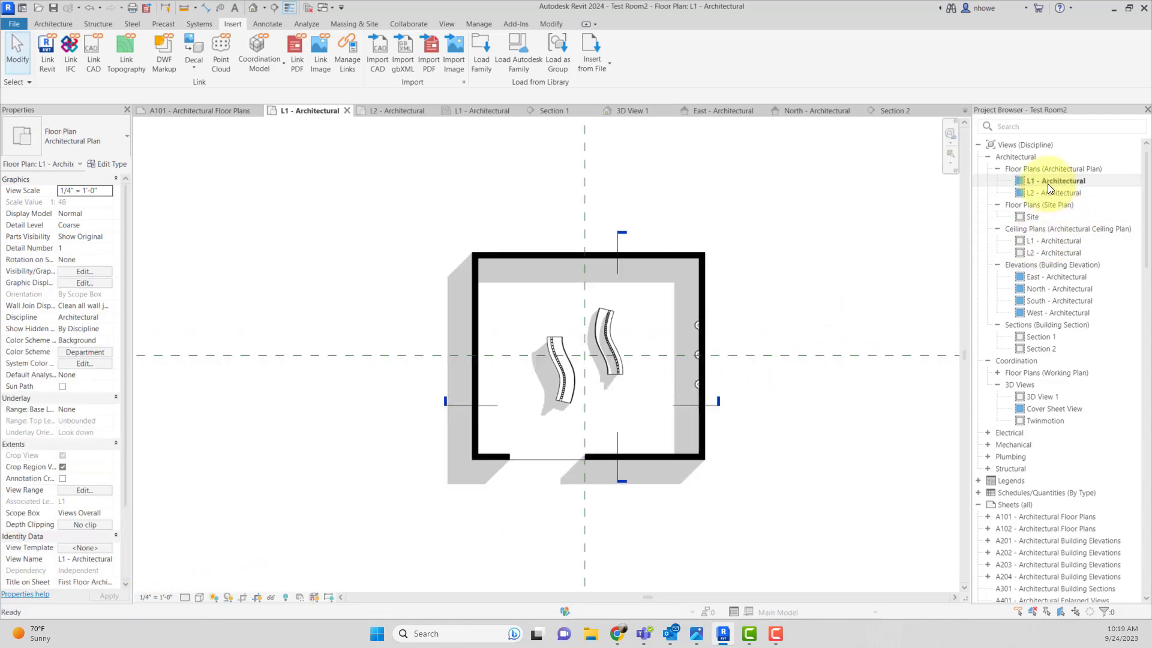
double_click(1045, 337)
double_click(1045, 351)
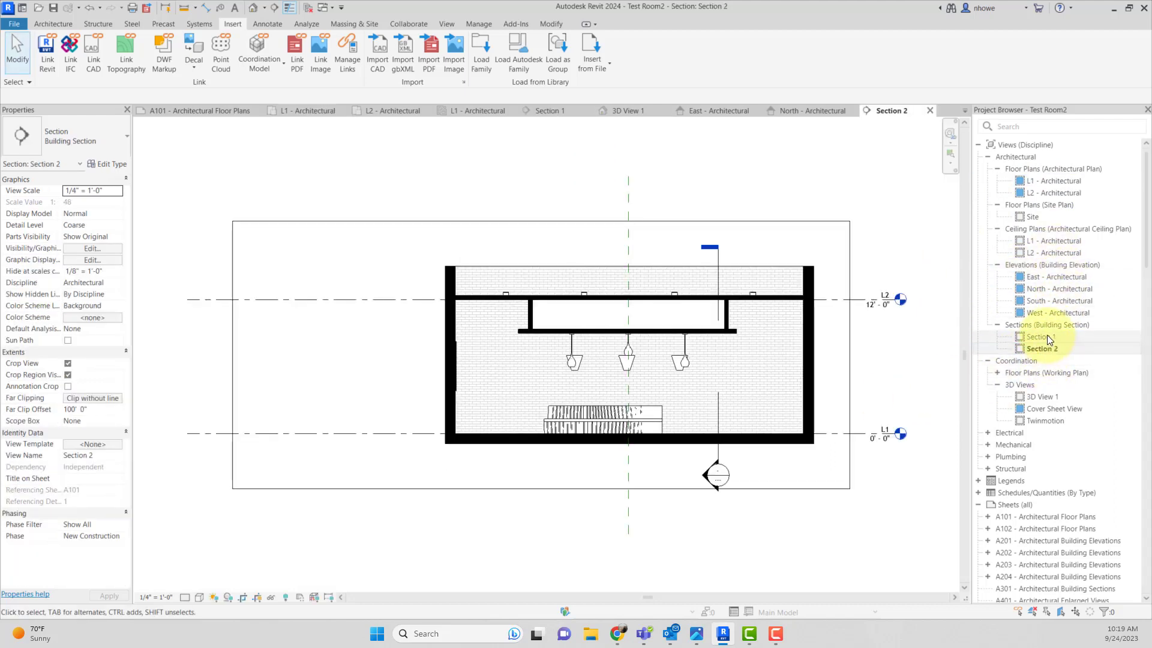
double_click(1046, 336)
left_click(634, 390)
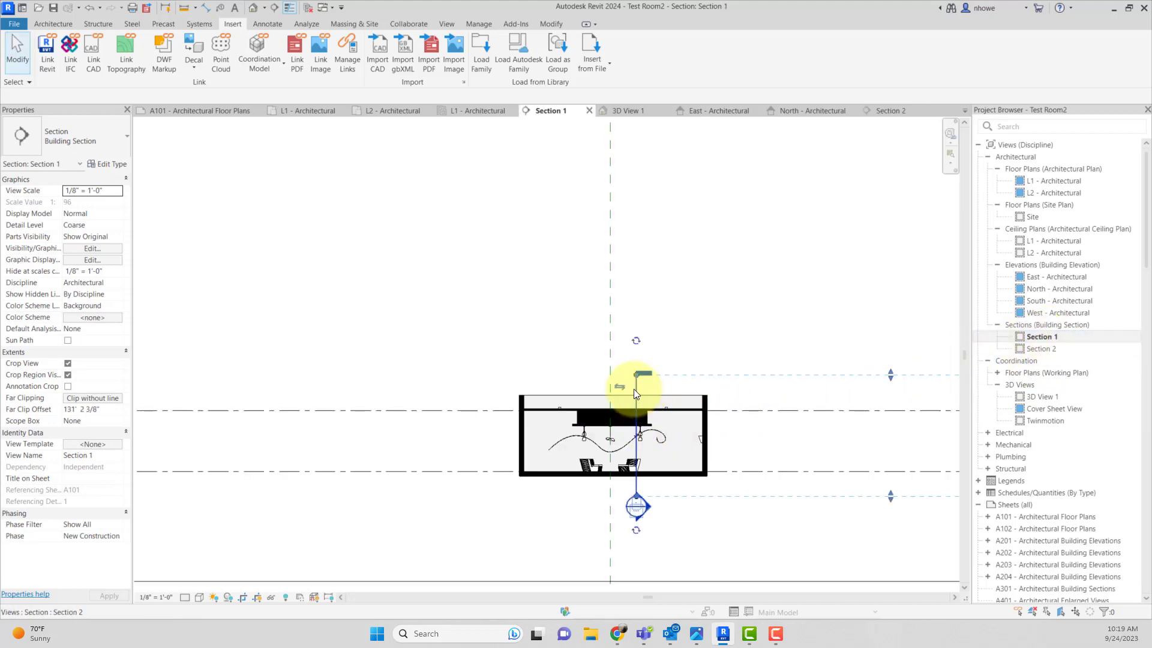
scroll(642, 484, "up", 2)
left_click_drag(633, 503, 632, 491)
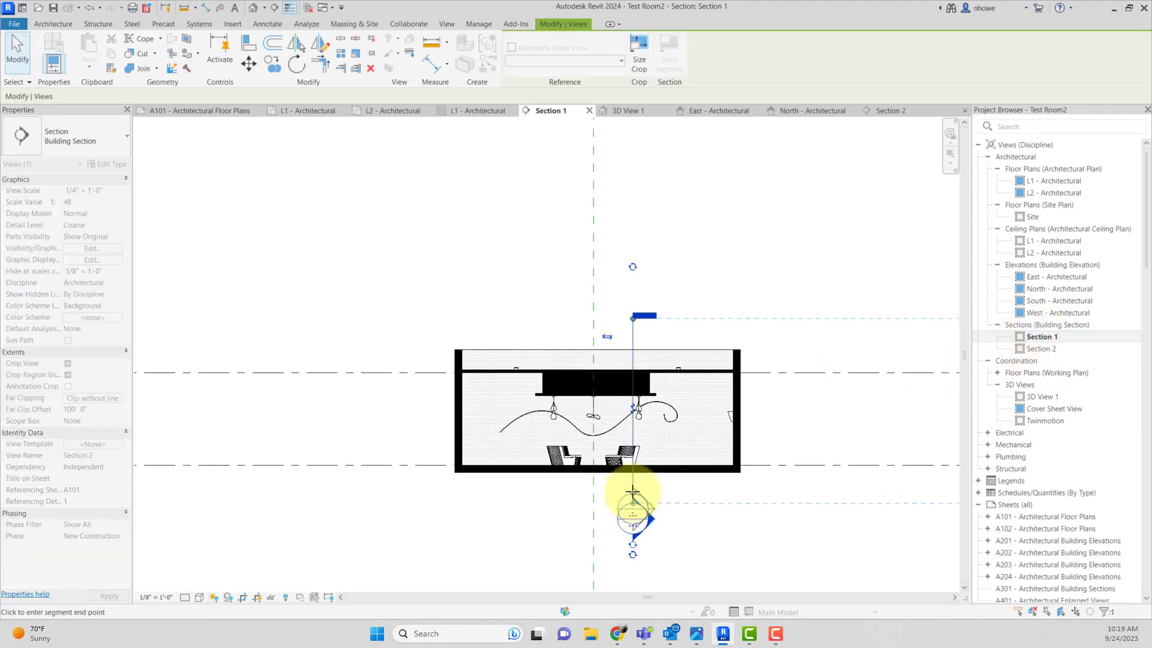
left_click_drag(637, 318, 635, 340)
scroll(635, 390, "up", 2)
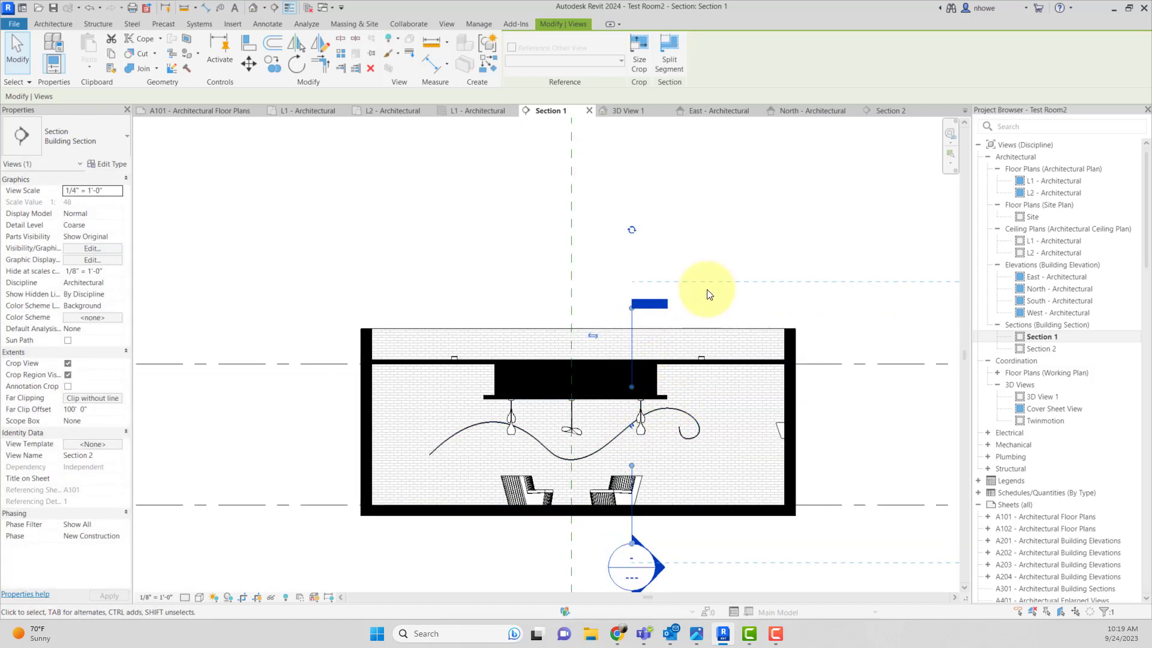
left_click(713, 310)
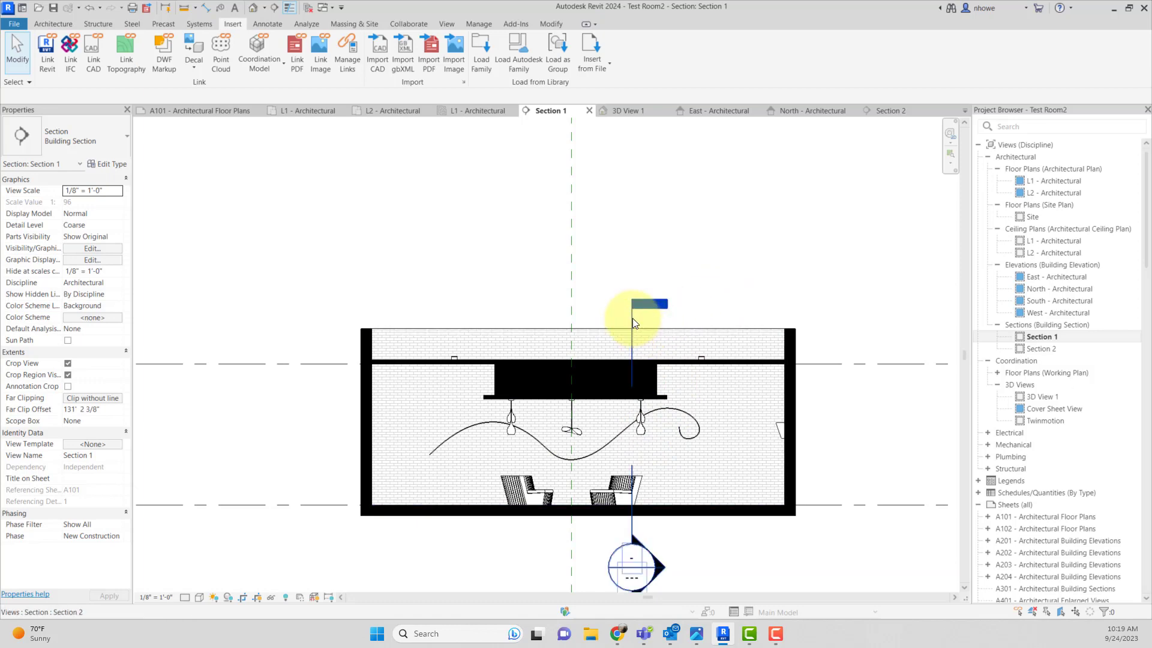
Extend the upper part of the broken Section 2 line down to just below the dropped ceiling
left_click(632, 318)
left_click_drag(632, 387, 635, 411)
left_click(690, 319)
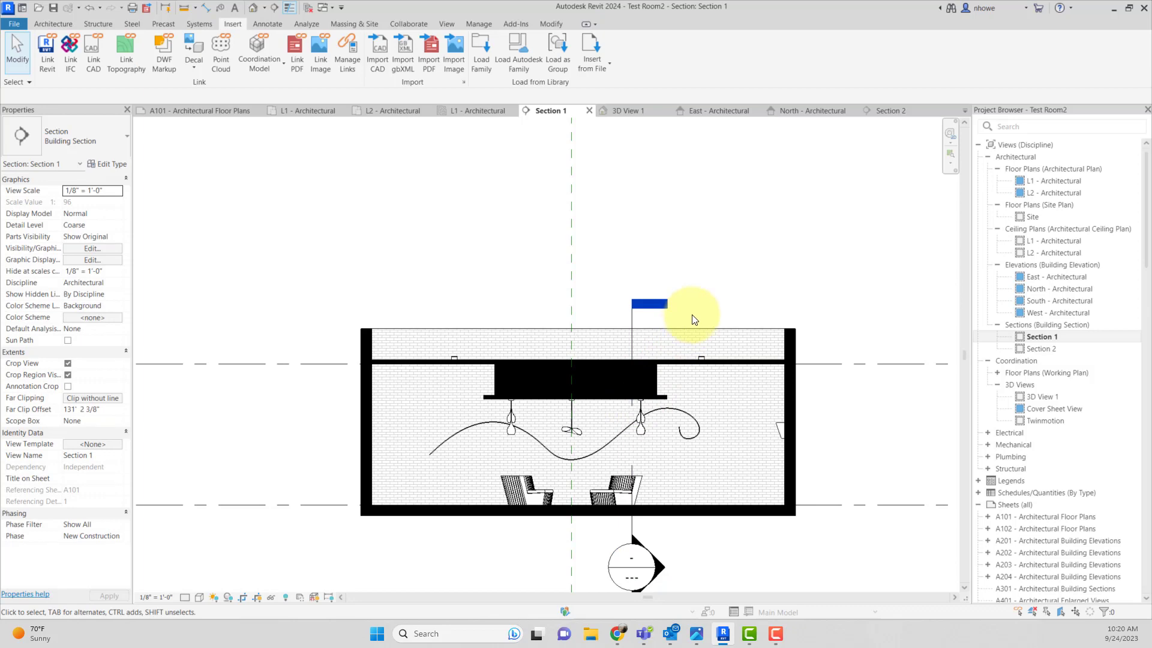
scroll(693, 315, "up", 2)
middle_click_drag(692, 315, 716, 270)
scroll(715, 266, "down", 2)
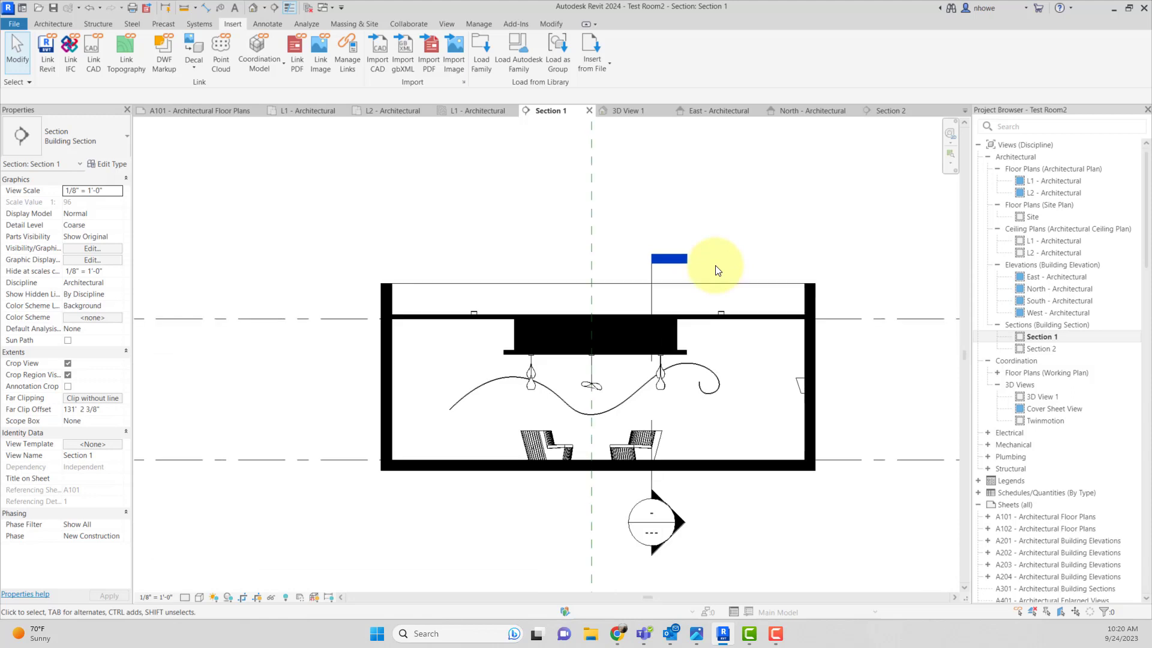
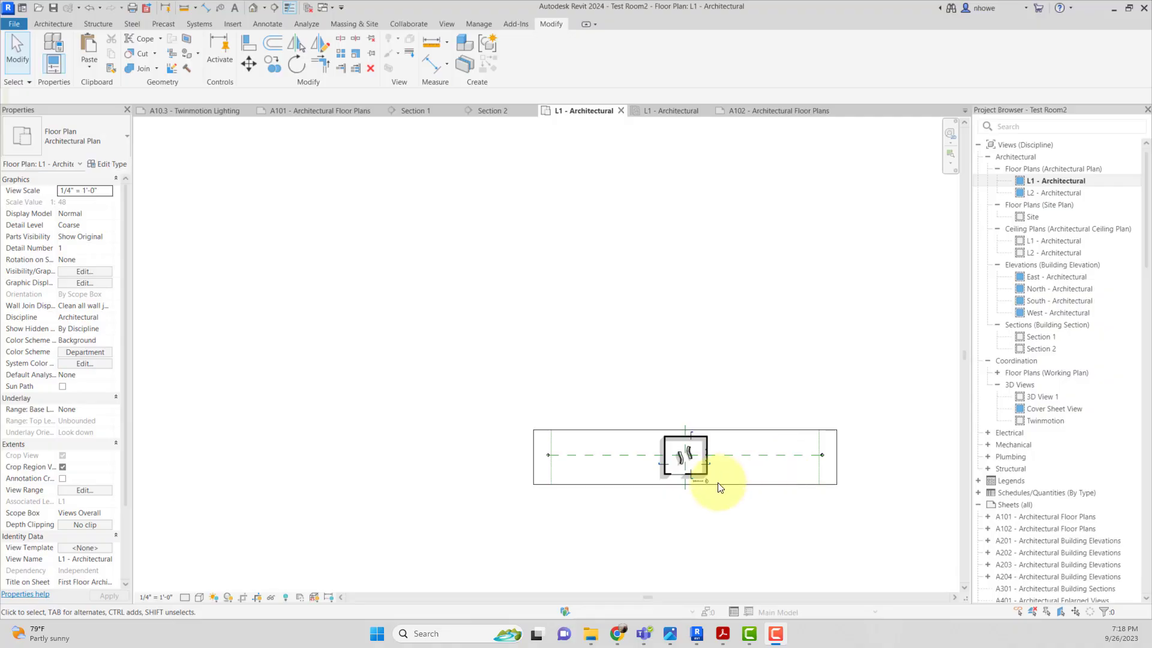
Set the scale factor of the graphic scale bar below the L1 floor plan to 48
scroll(715, 475, "up", 4)
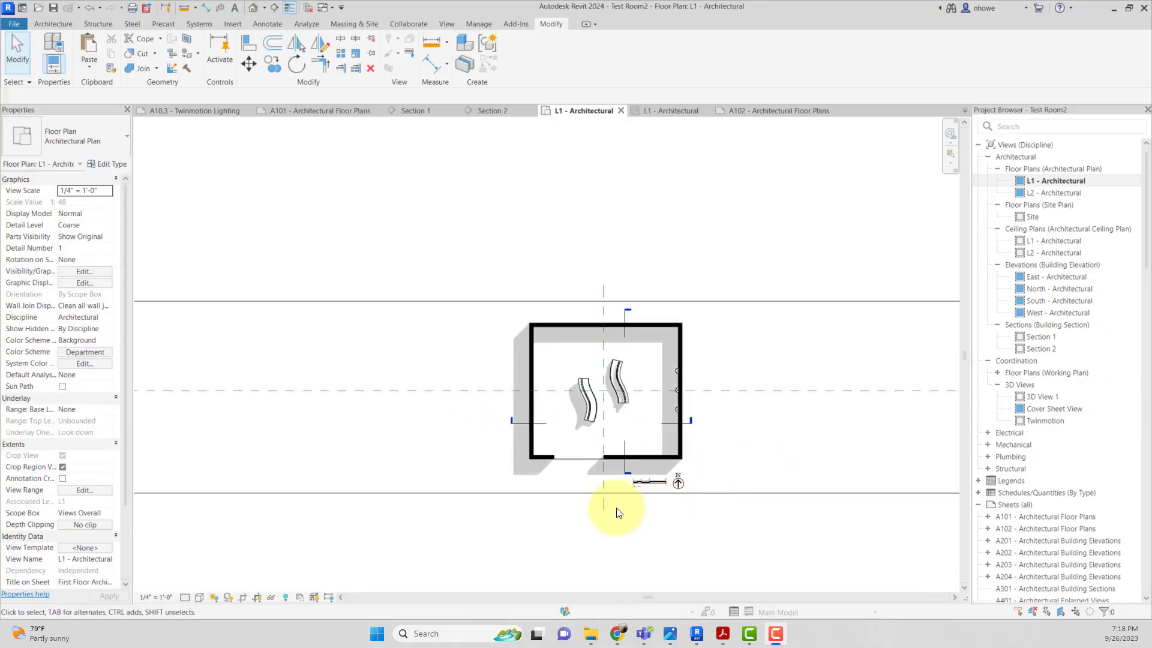
scroll(672, 484, "up", 3)
scroll(675, 485, "up", 1)
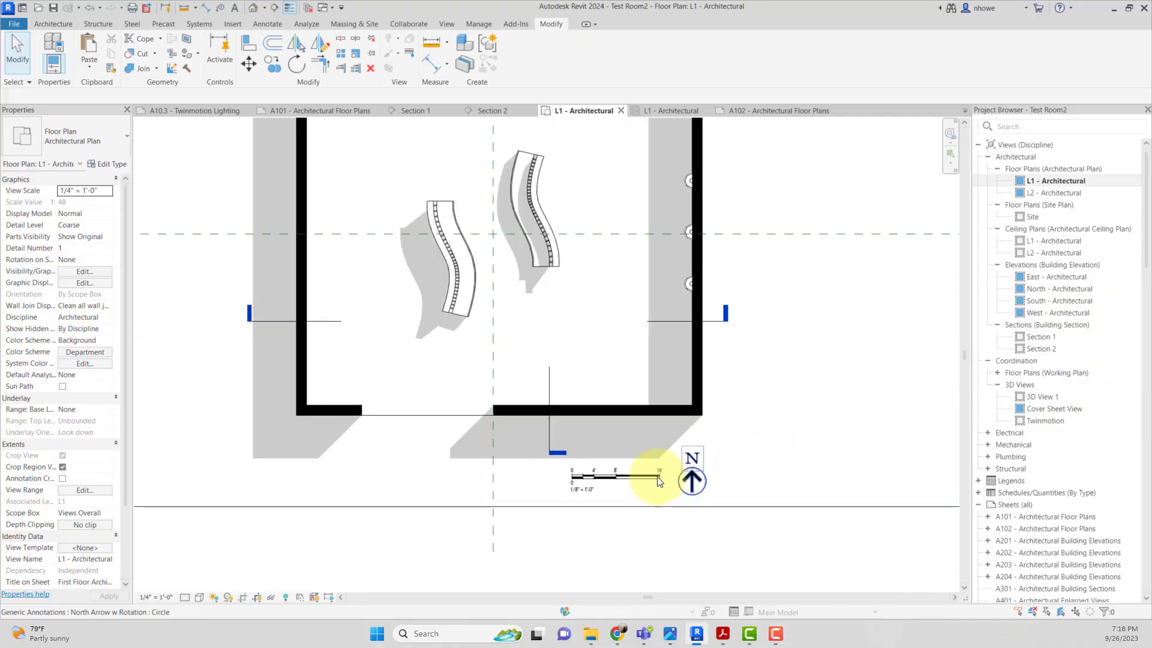
left_click(612, 480)
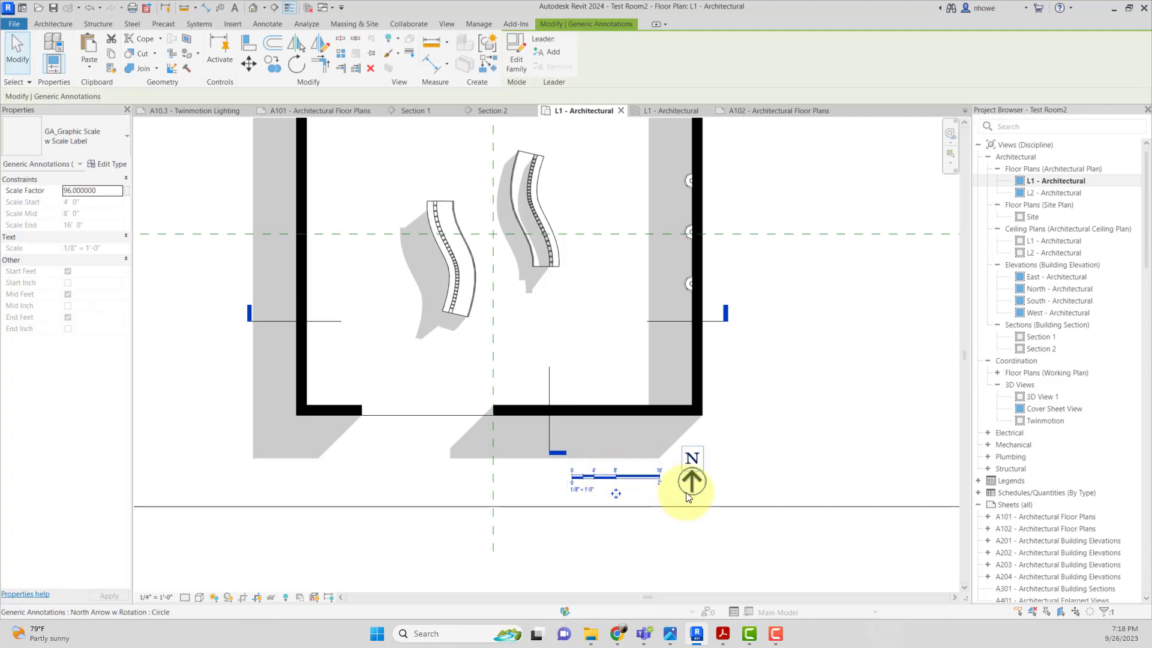
left_click(643, 547)
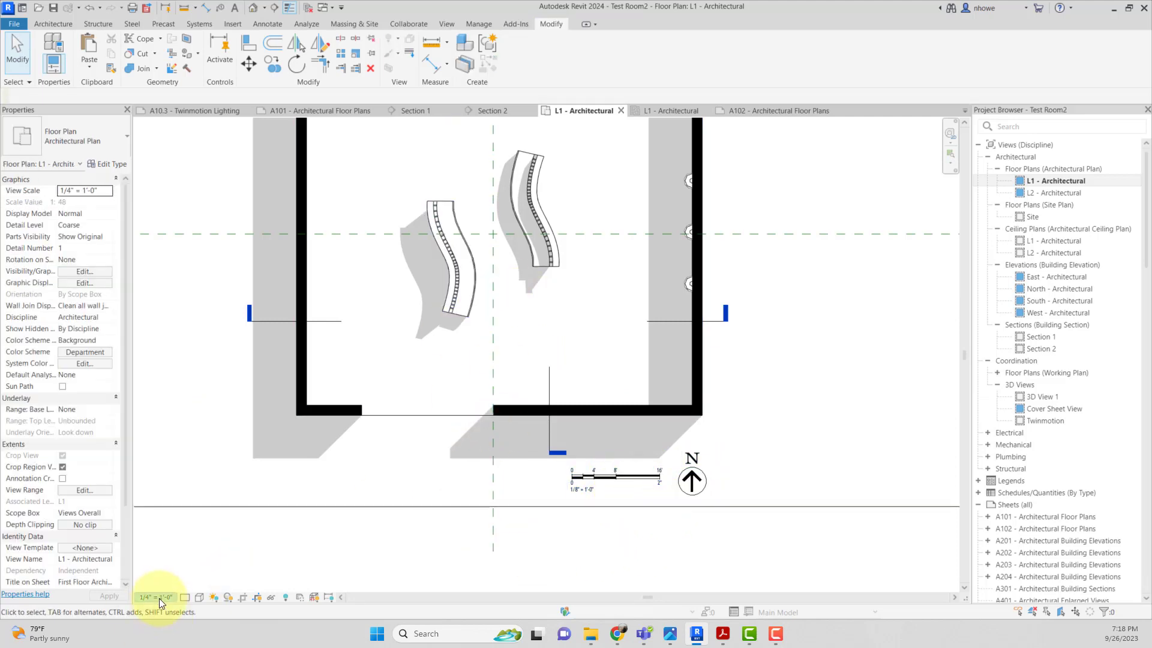
left_click(588, 489)
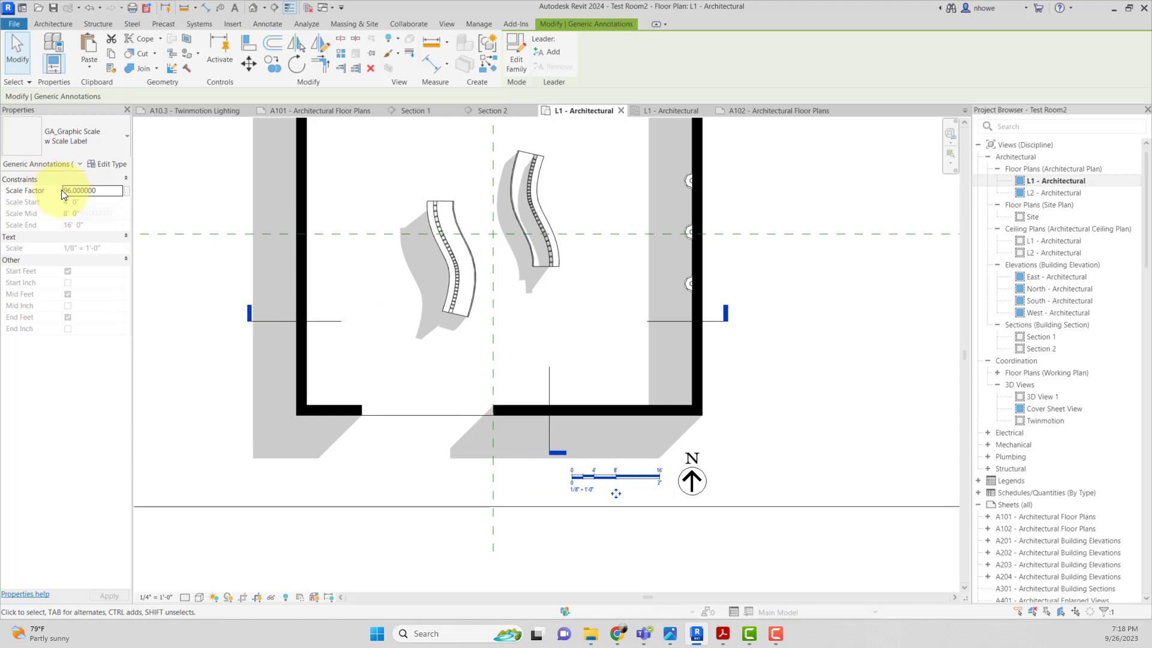
left_click_drag(96, 190, 45, 188)
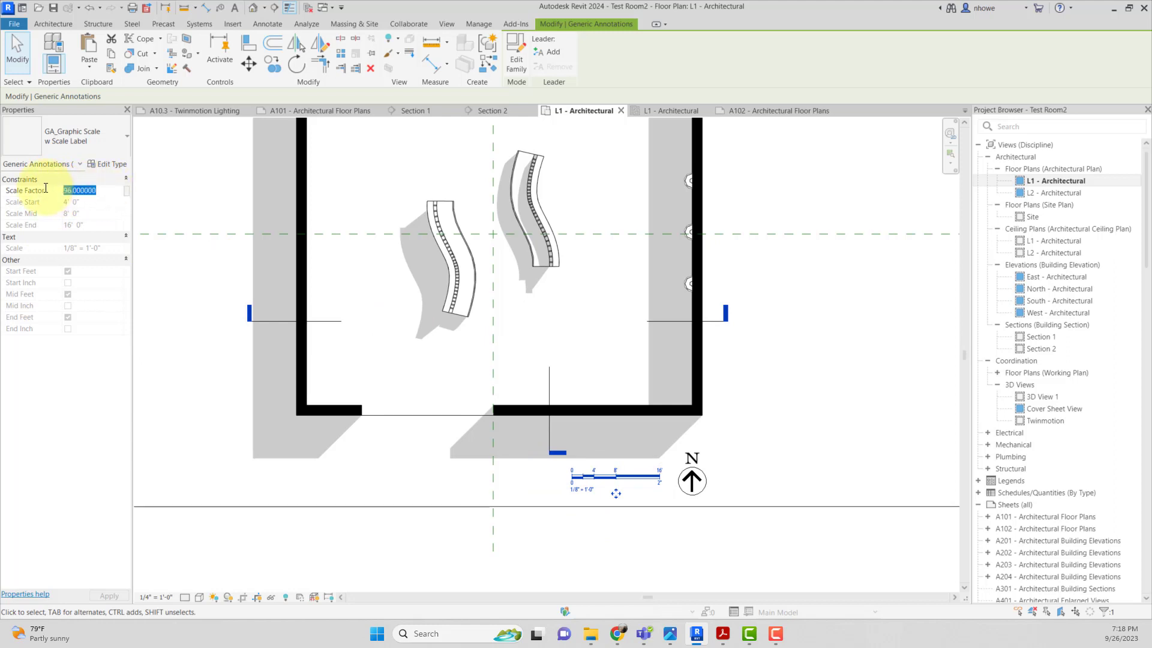
type("48")
key("Return")
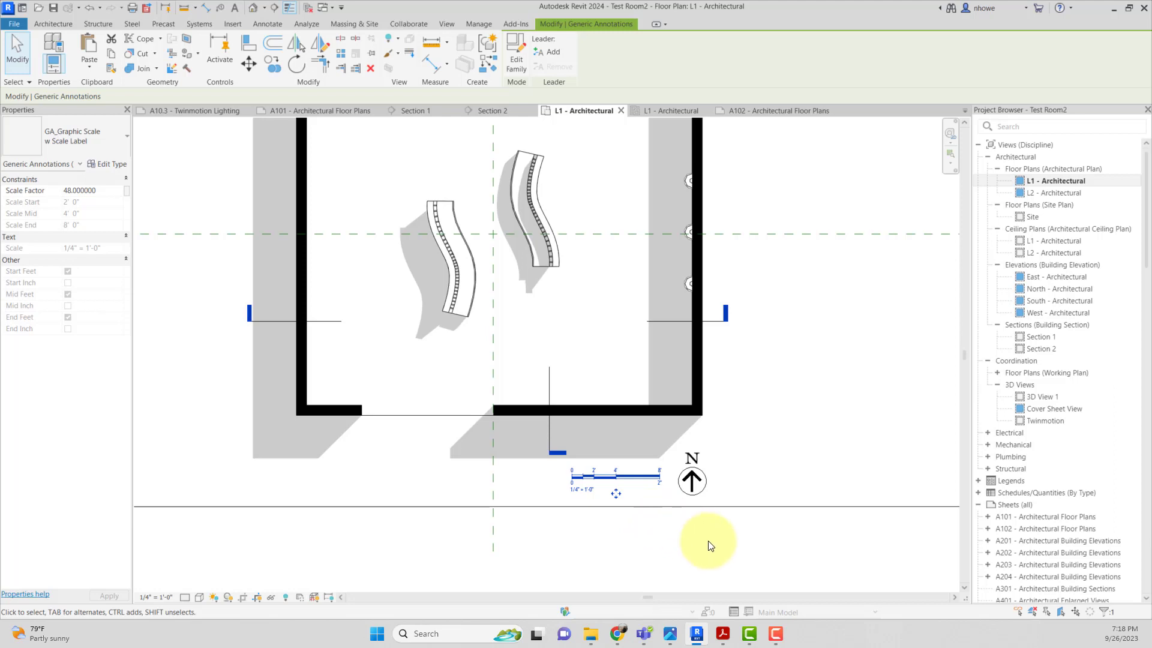
scroll(707, 540, "down", 5)
left_click(729, 542)
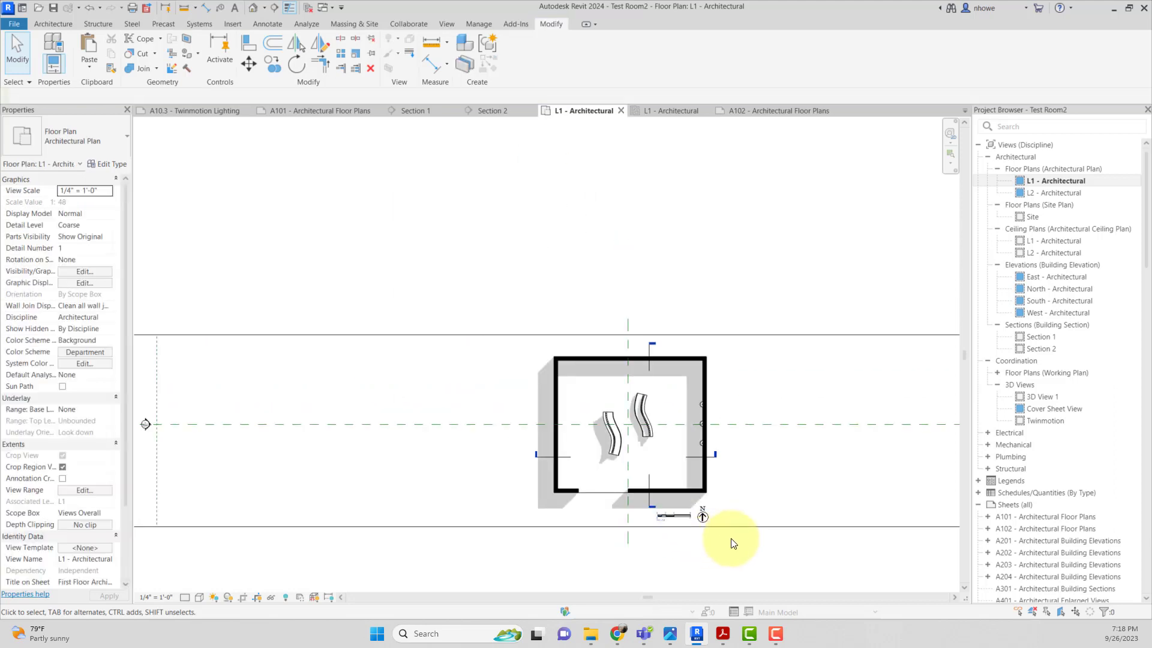
Review the L1 floor plan, Section 1, Section 2 and L1 ceiling plan views, checking the scale bar and section markers
middle_click_drag(746, 532, 558, 409)
scroll(555, 405, "up", 3)
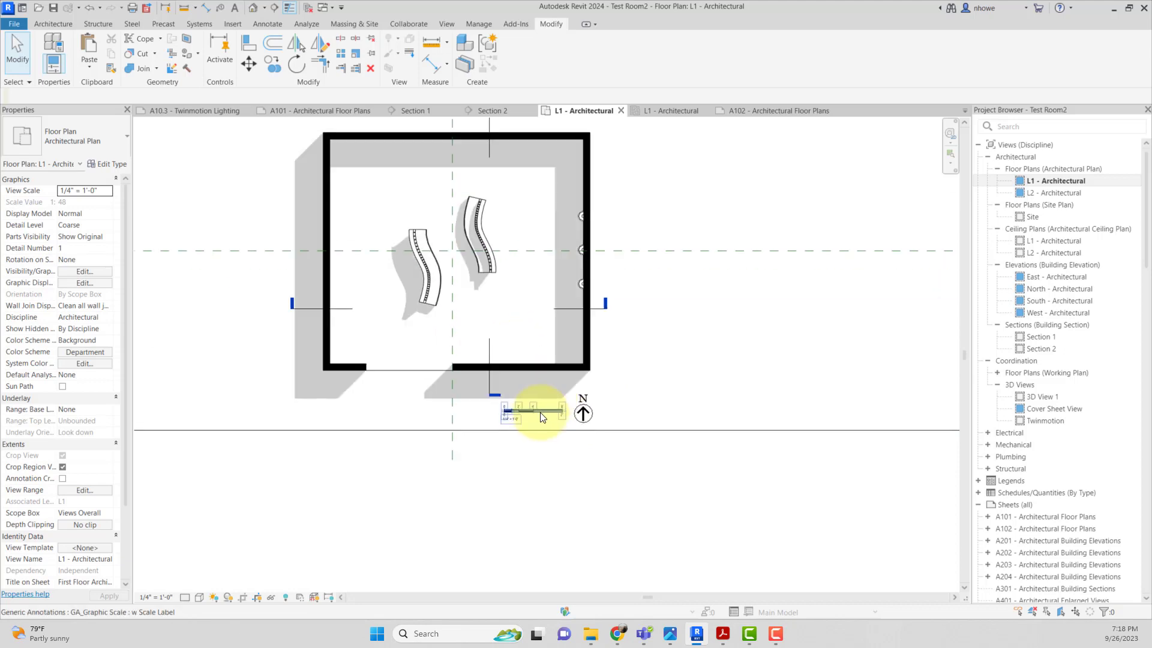
scroll(605, 463, "down", 3)
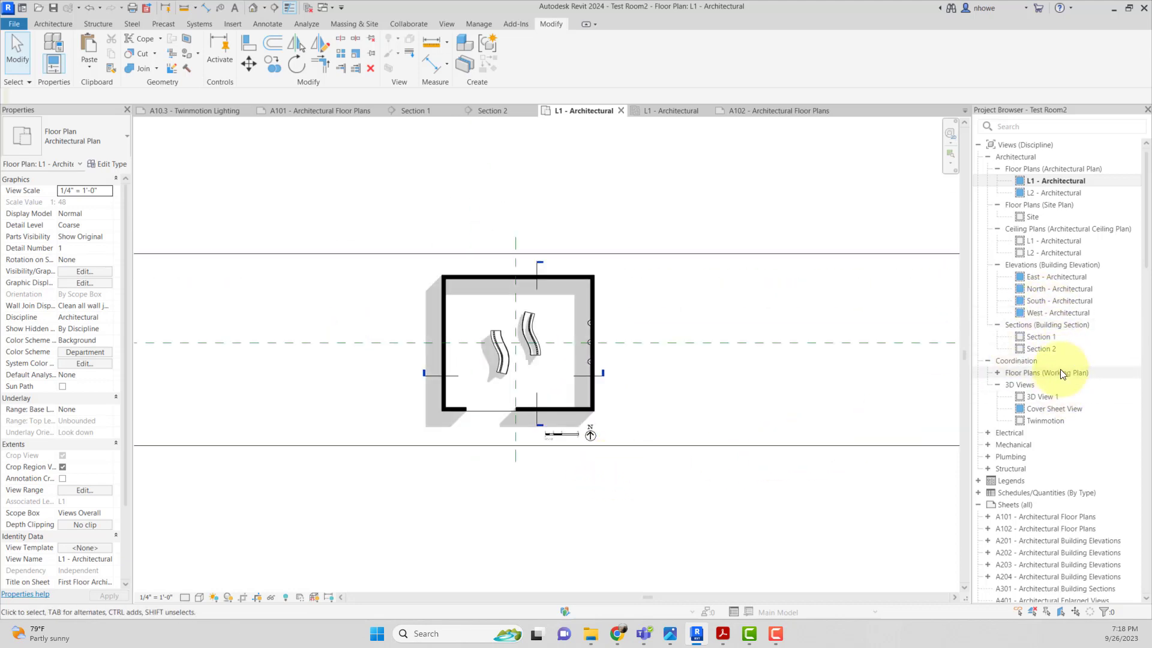
left_click(1054, 341)
double_click(1053, 340)
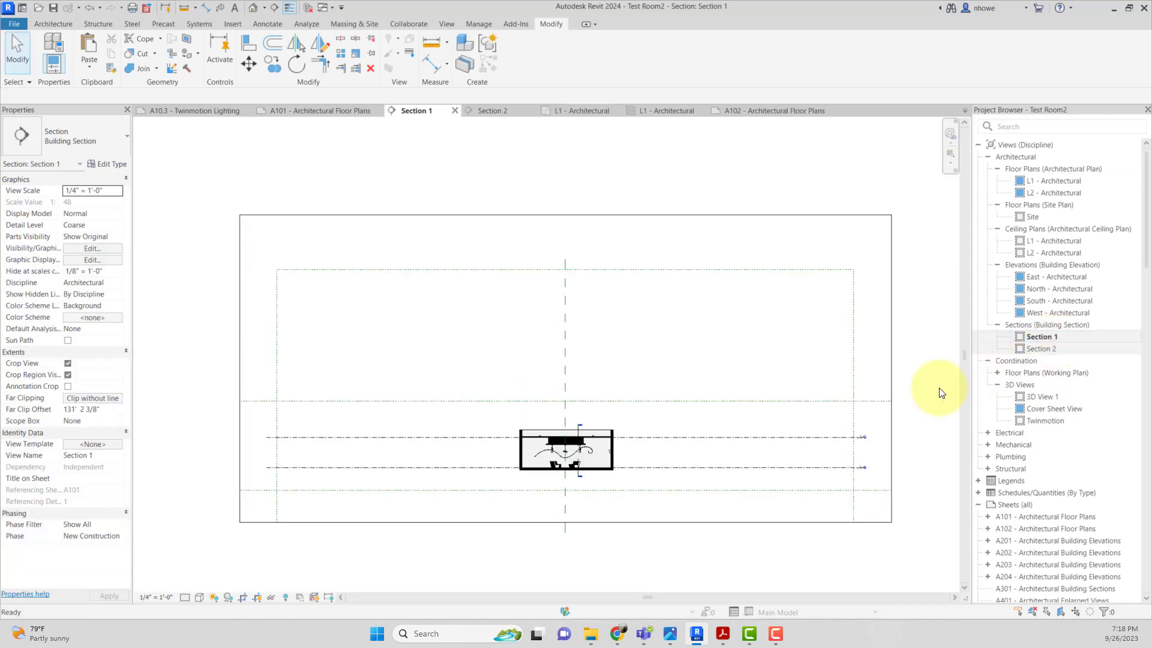
scroll(600, 450, "up", 3)
scroll(614, 461, "up", 3)
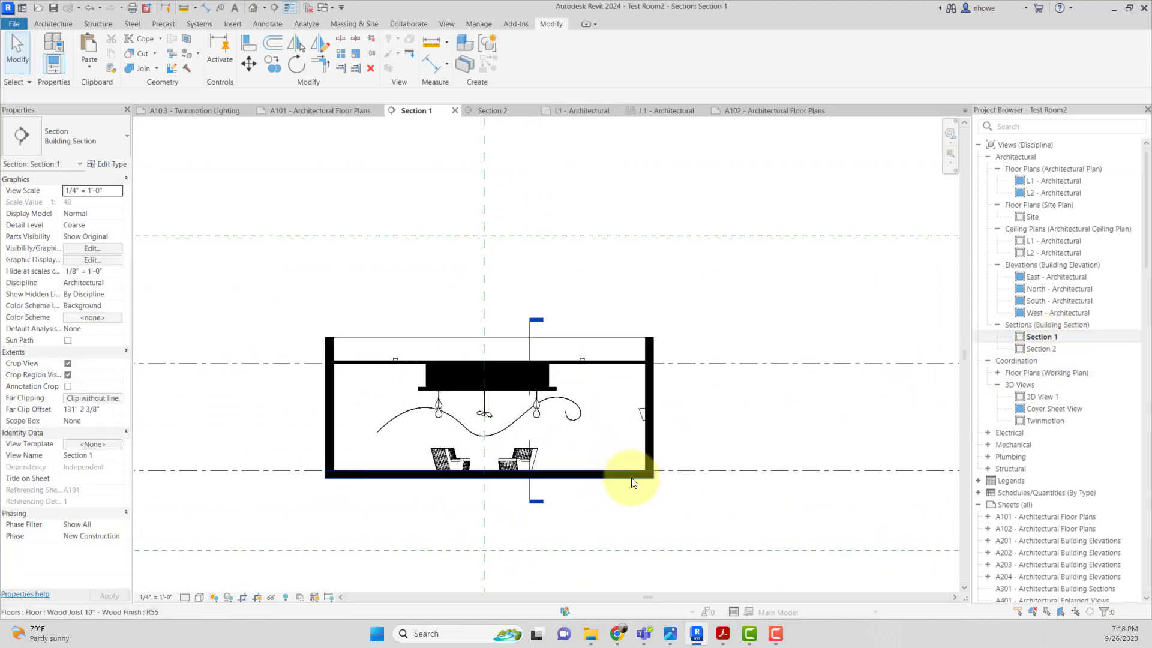
mouse_move(642, 459)
middle_mouse_down()
mouse_move(694, 385)
mouse_move(696, 350)
middle_mouse_up()
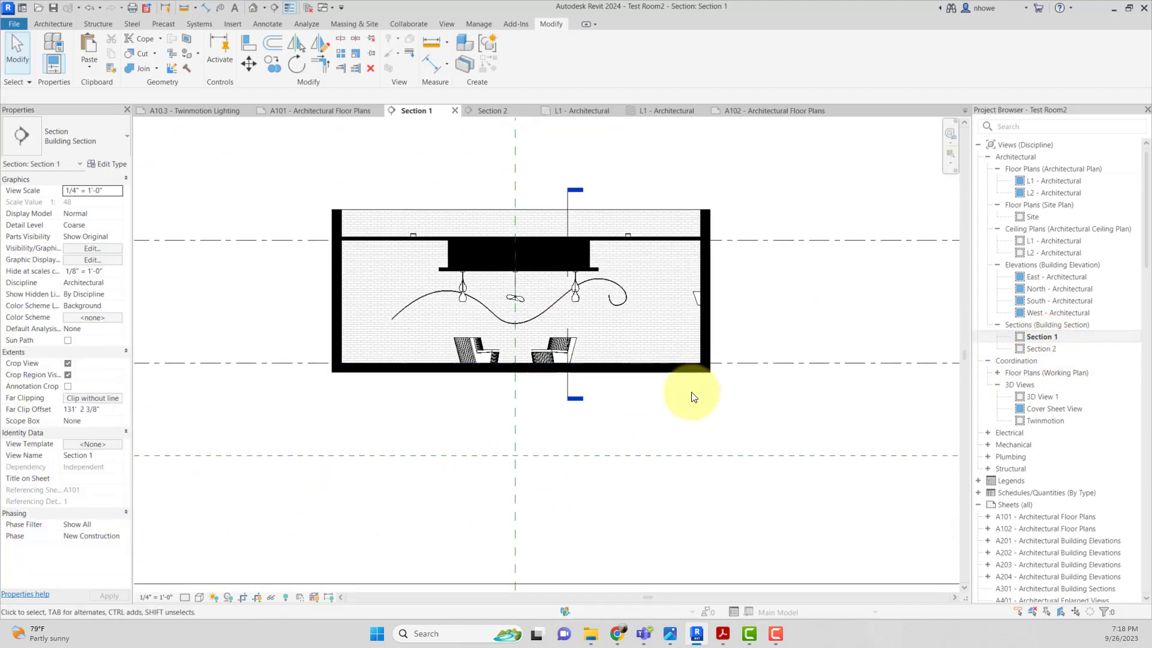
double_click(1041, 348)
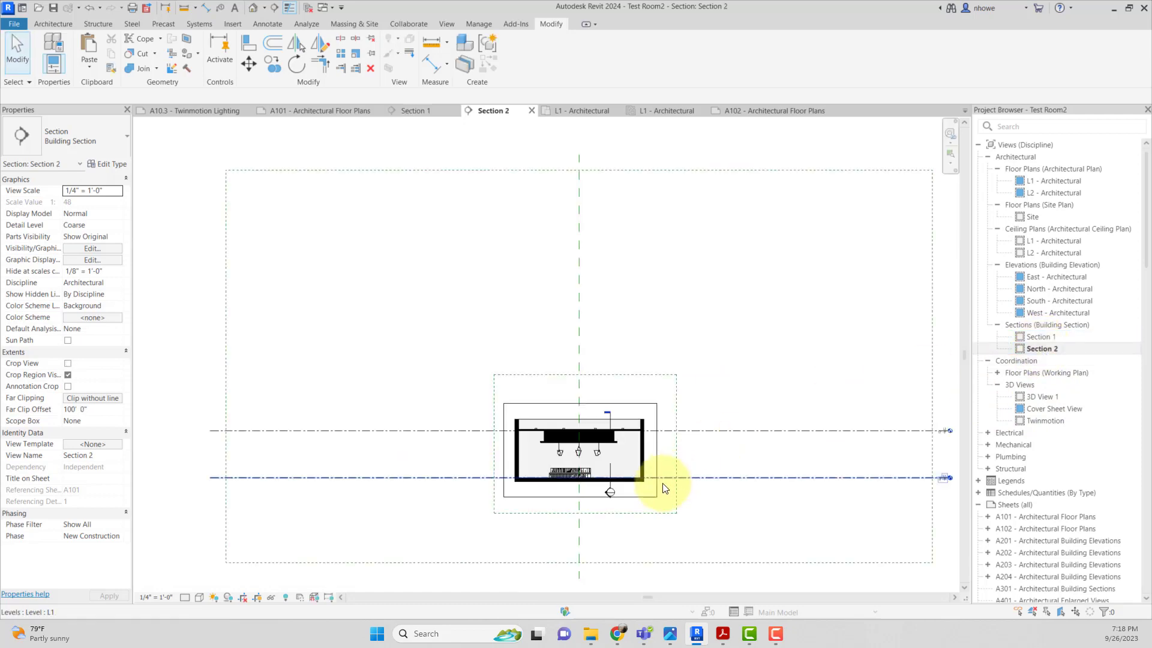
scroll(661, 488, "up", 6)
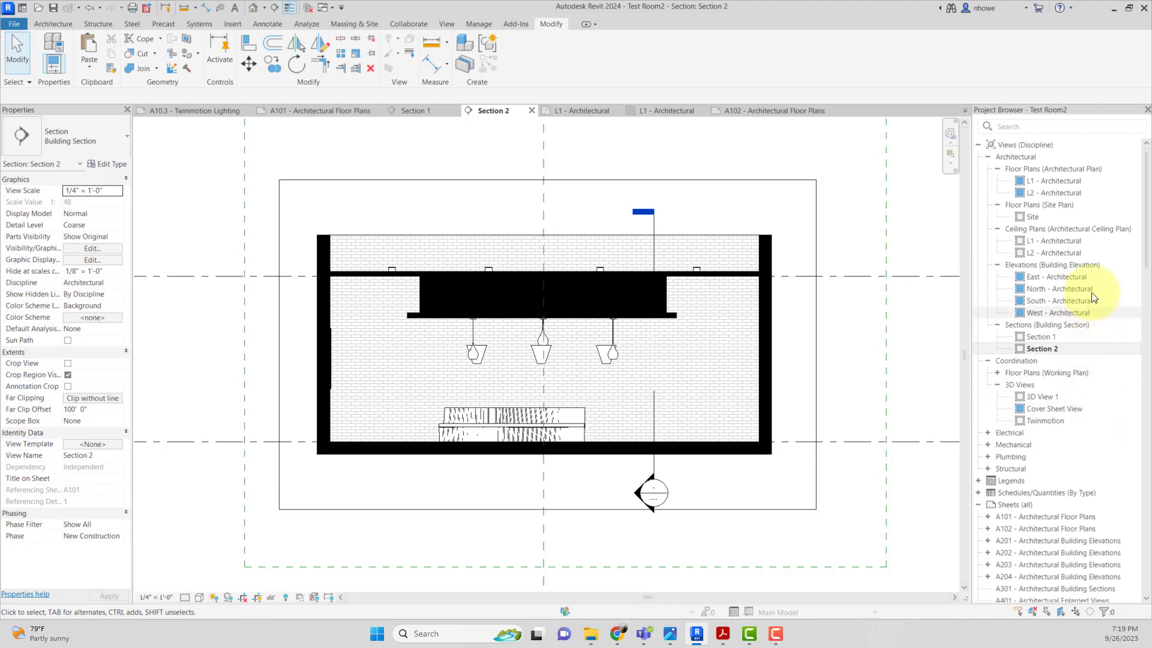
double_click(1051, 241)
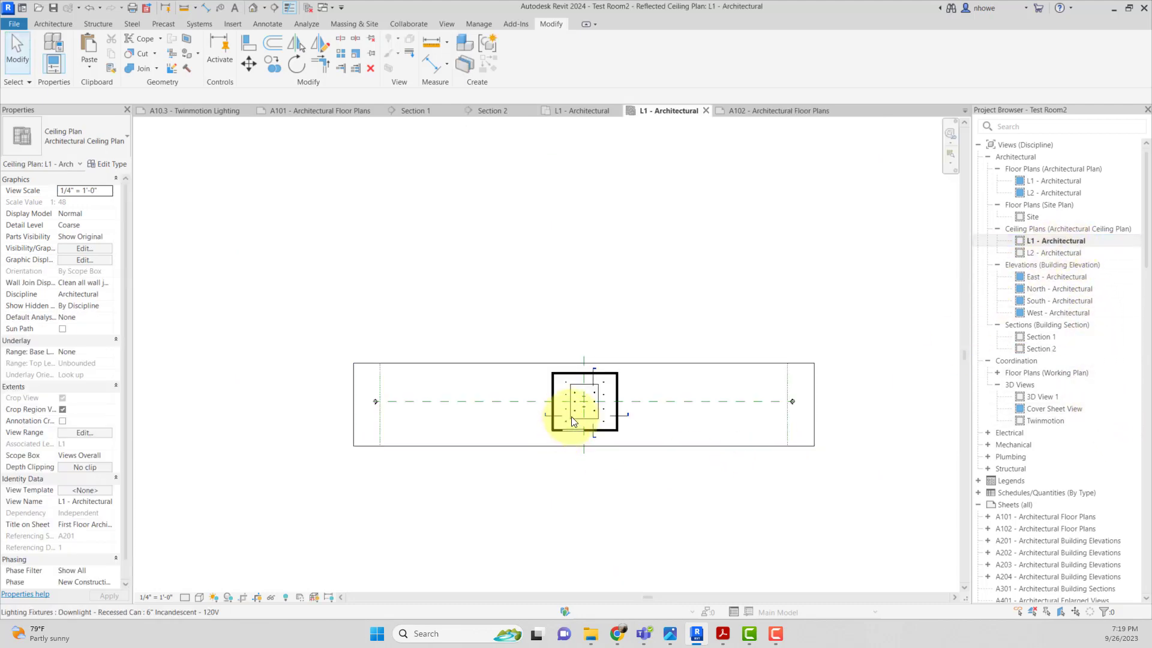
scroll(571, 416, "up", 7)
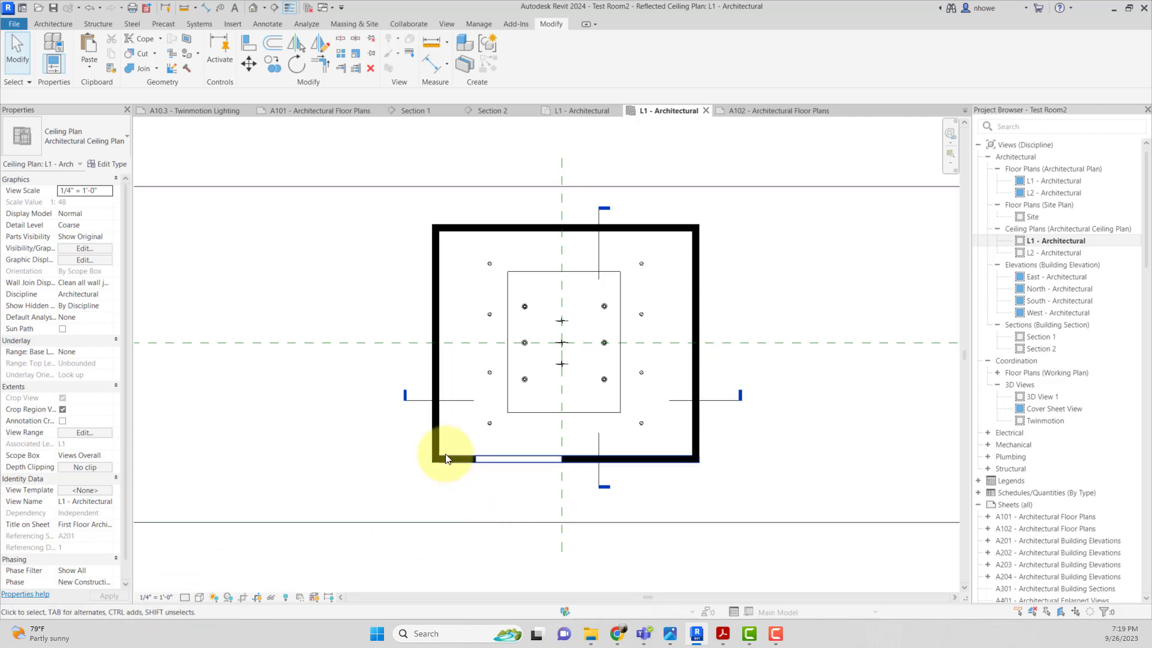
Start a print with the L1 floor plan, L1 reflected ceiling plan, Section 1 and Section 2 as the selected views
key("ctrl+p")
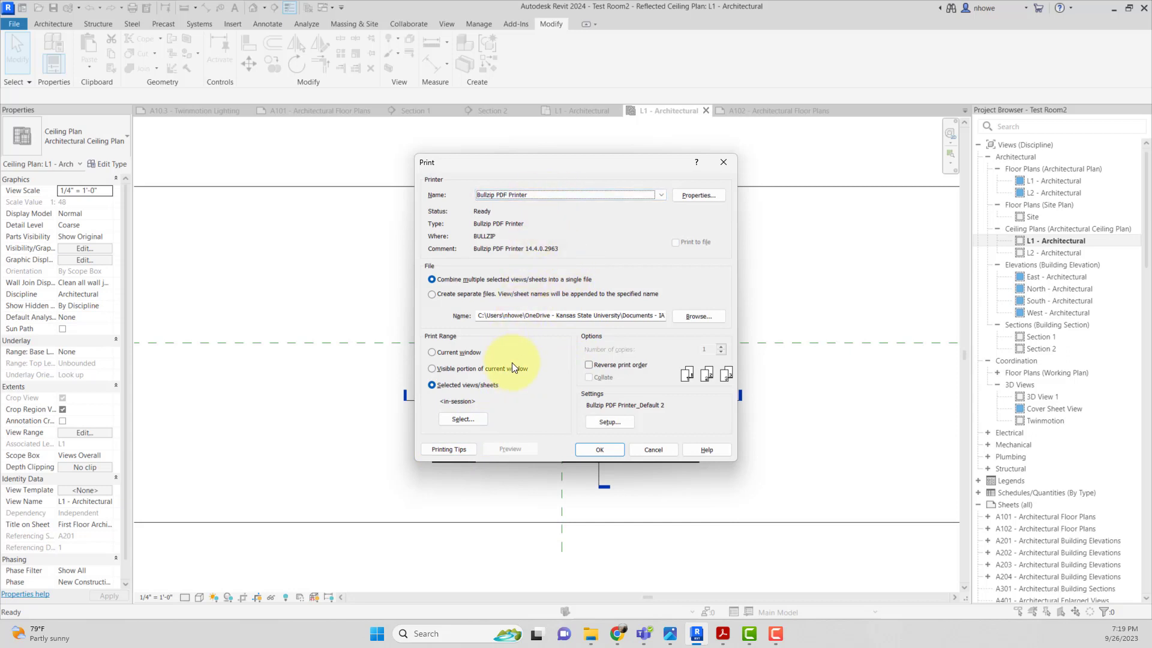
left_click(453, 418)
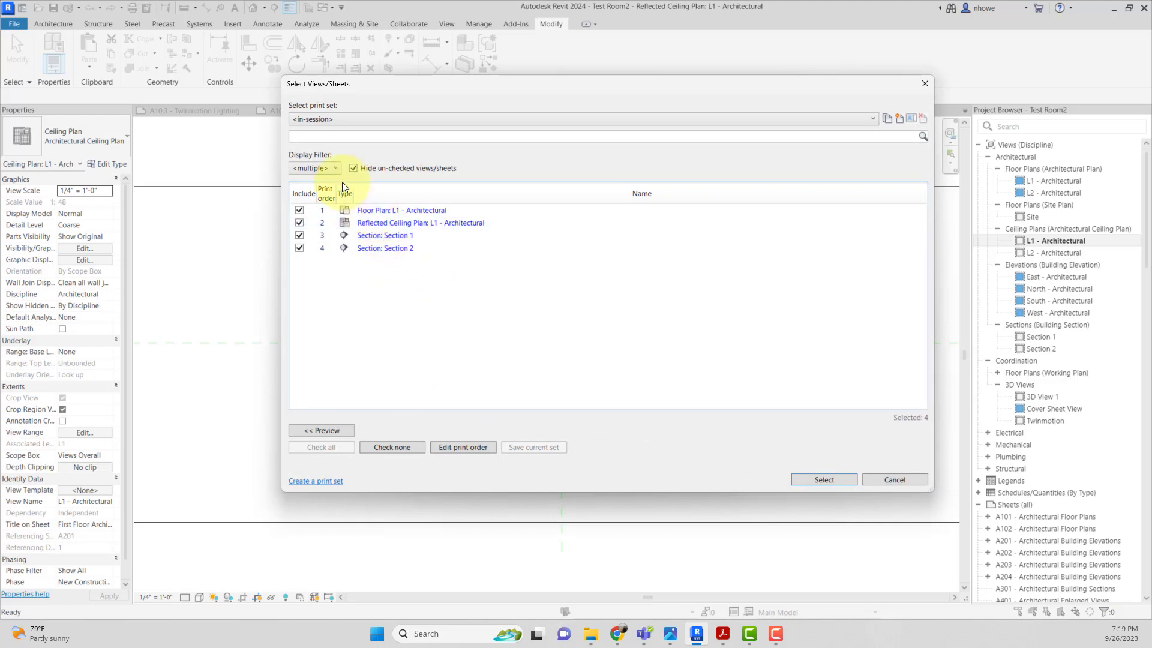
left_click(335, 167)
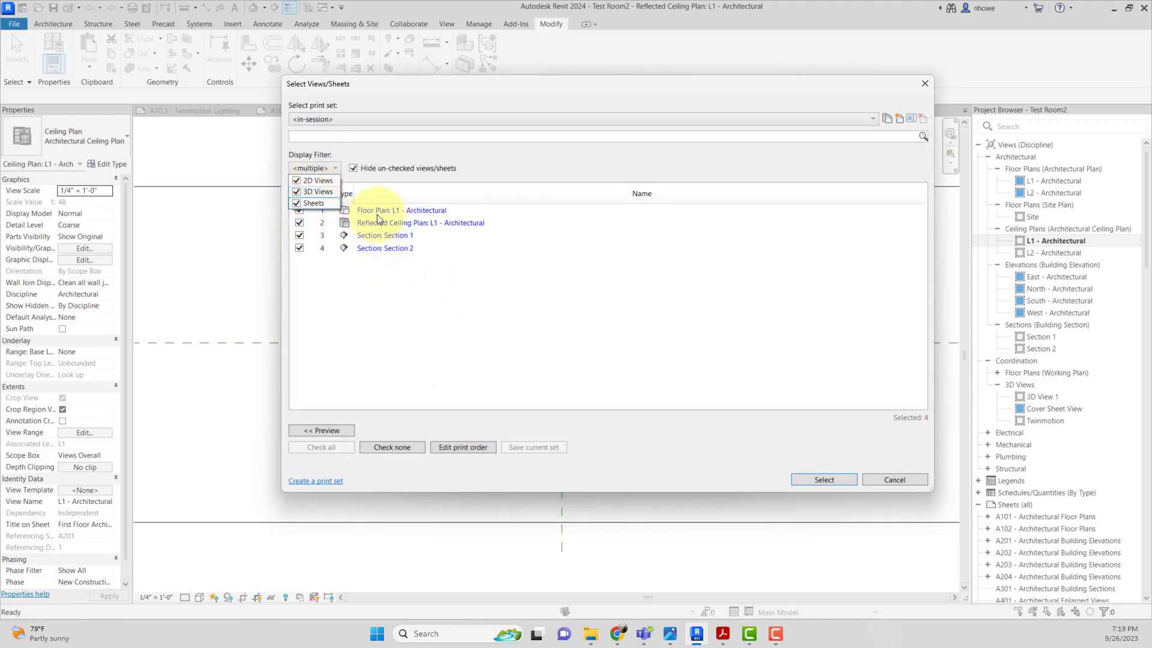
left_click(839, 480)
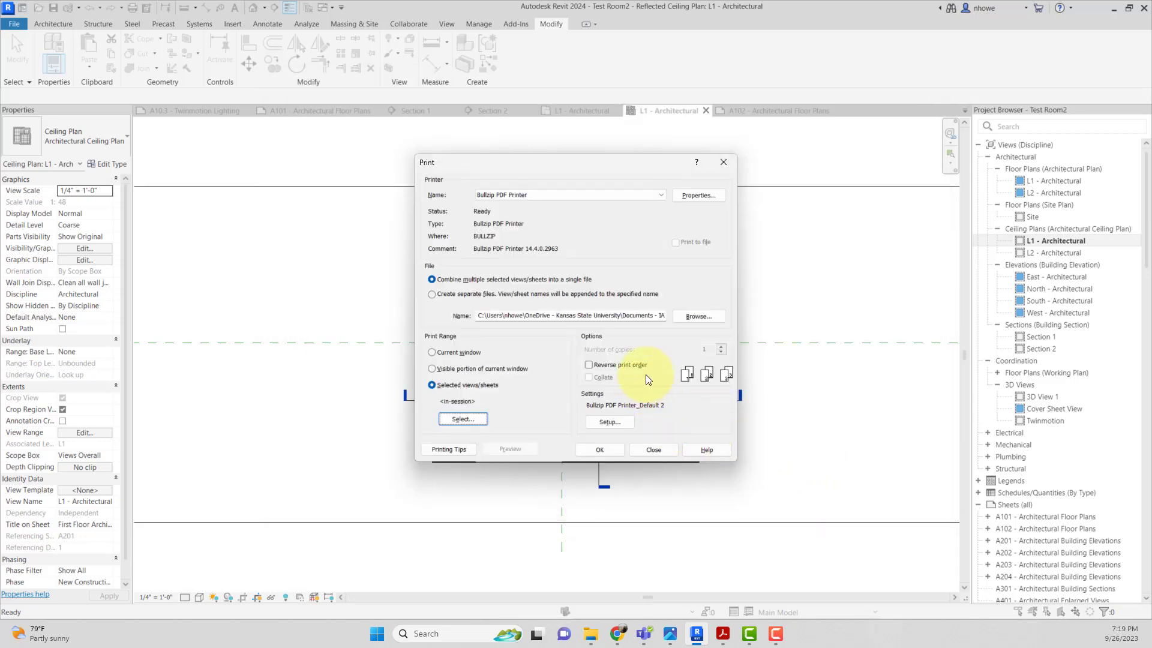
Set the PDF printer's paper size to Tabloid in its advanced options
left_click(700, 198)
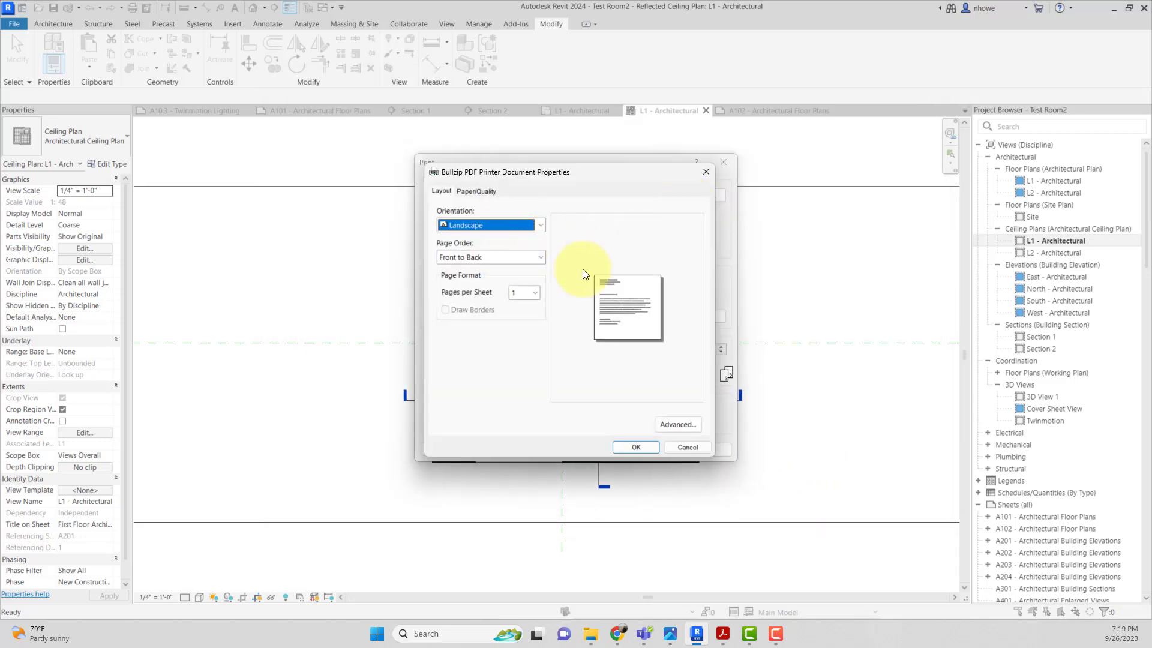
left_click(670, 425)
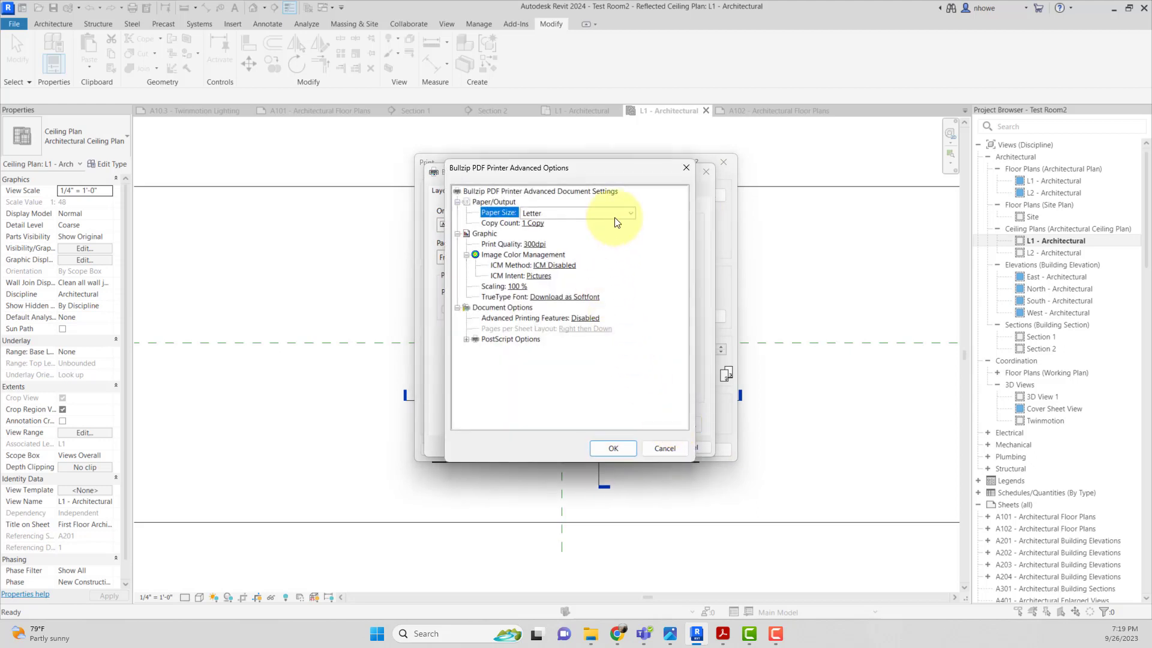
left_click(629, 214)
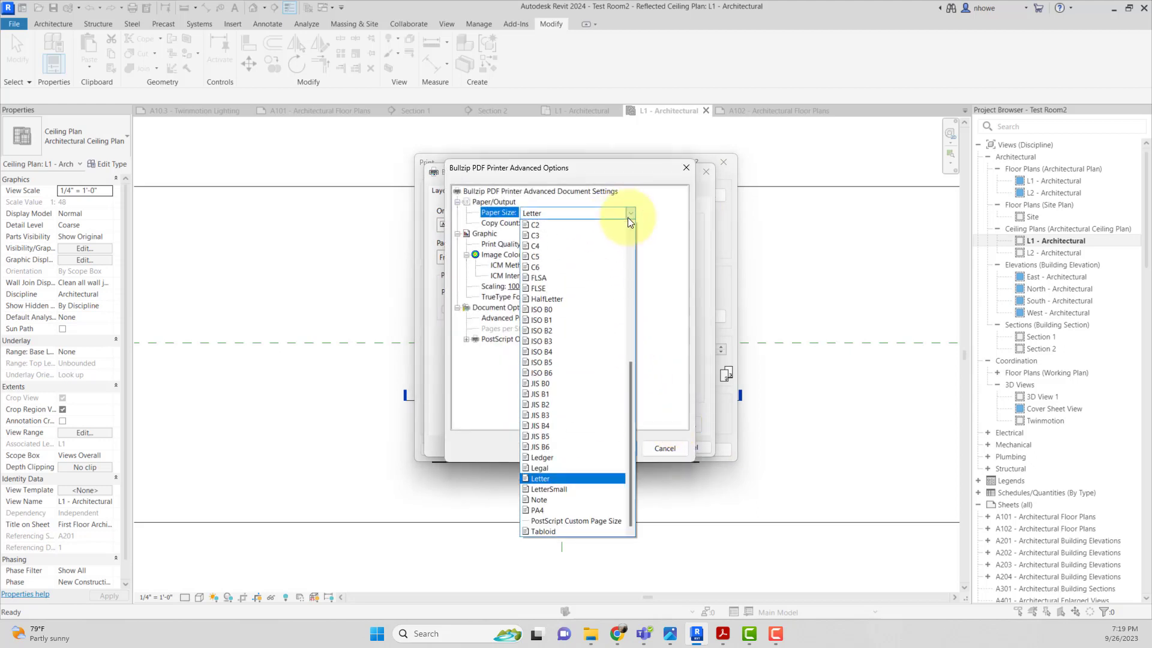
left_click(552, 530)
left_click(615, 449)
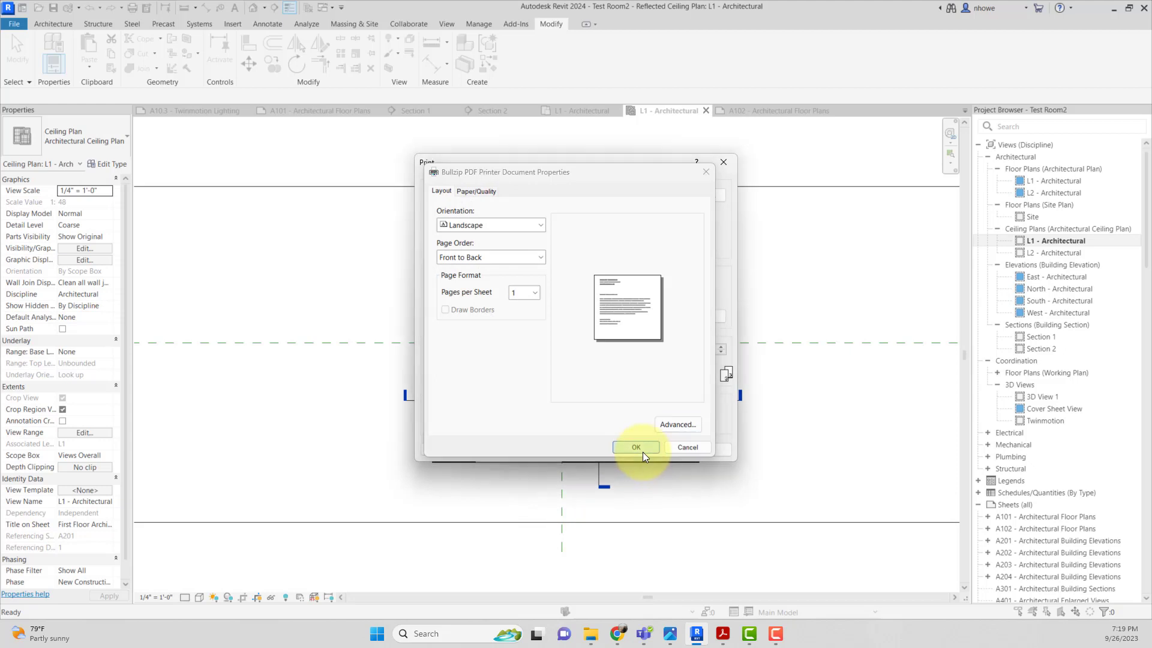
left_click(643, 452)
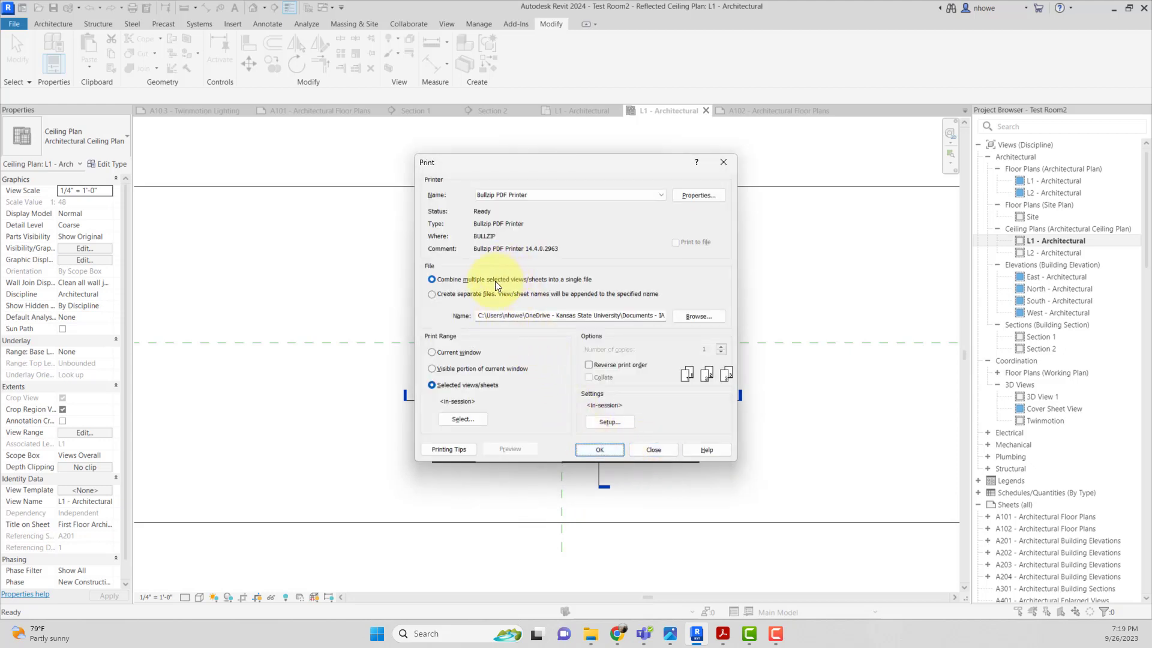
Print the selected views to one combined PDF, overwriting the existing file
left_click(605, 450)
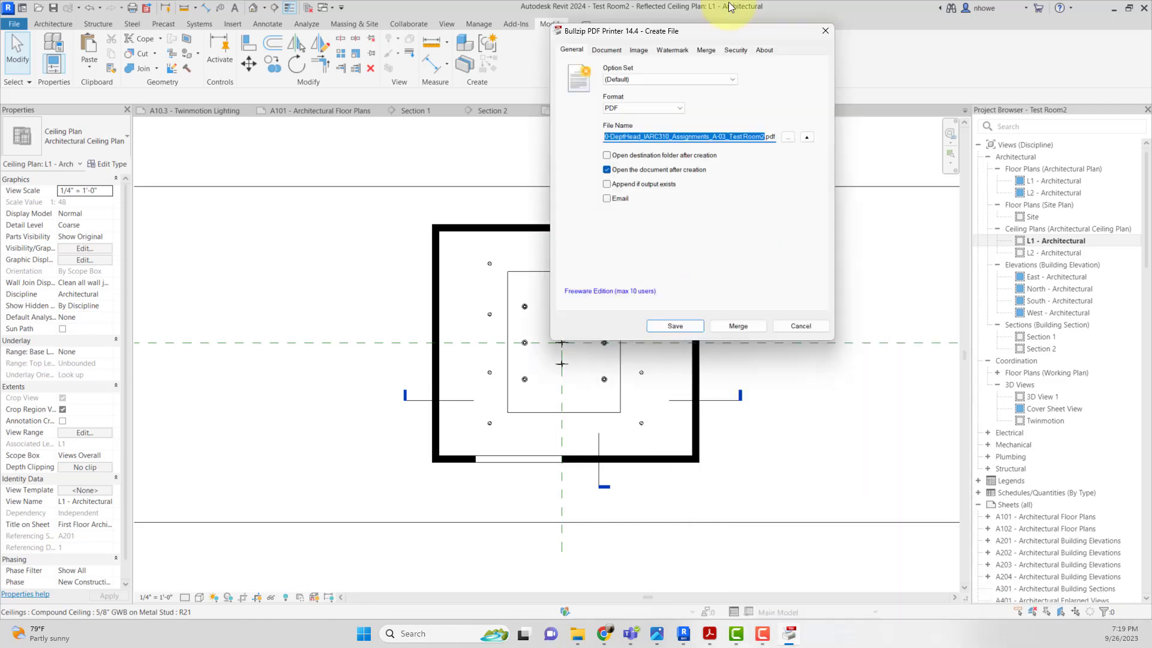
left_click(639, 401)
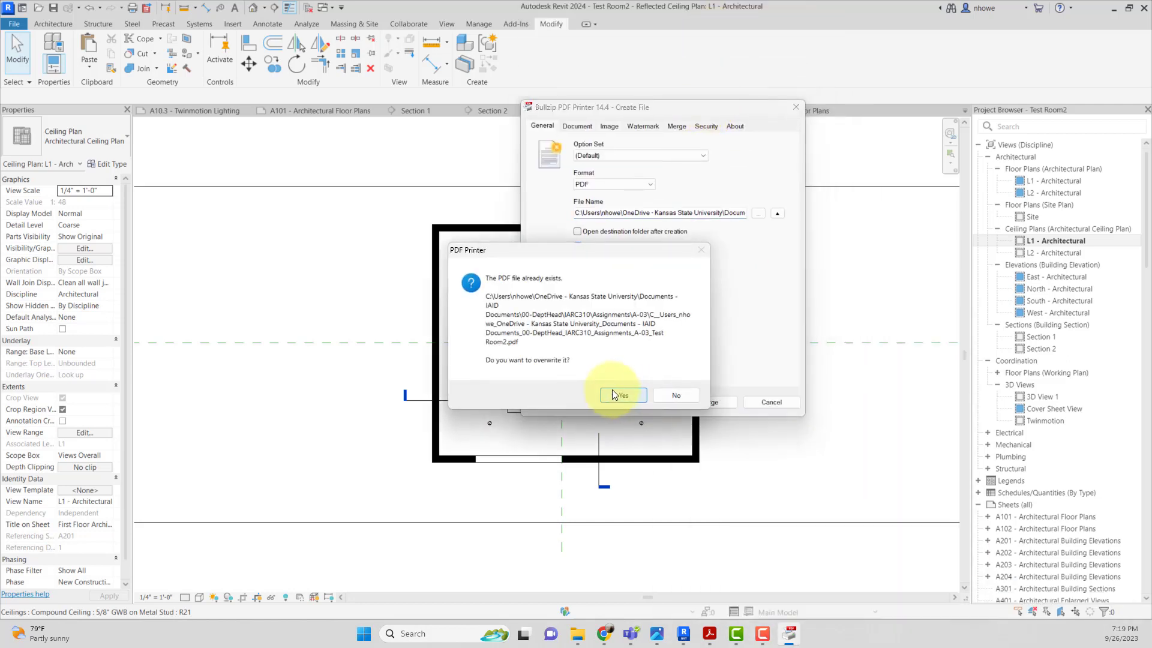
left_click(613, 394)
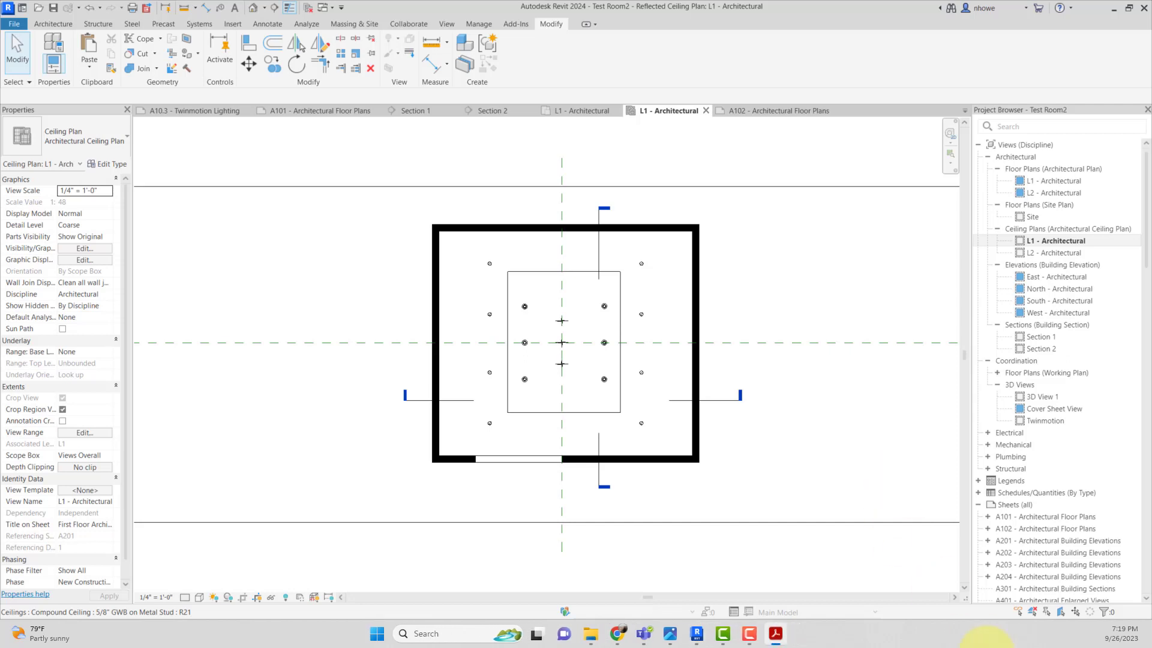
Examine the pages of the printed PDF in Adobe Acrobat, checking how the plans and sections came out
left_click_drag(605, 419, 524, 2)
scroll(671, 280, "down", 2)
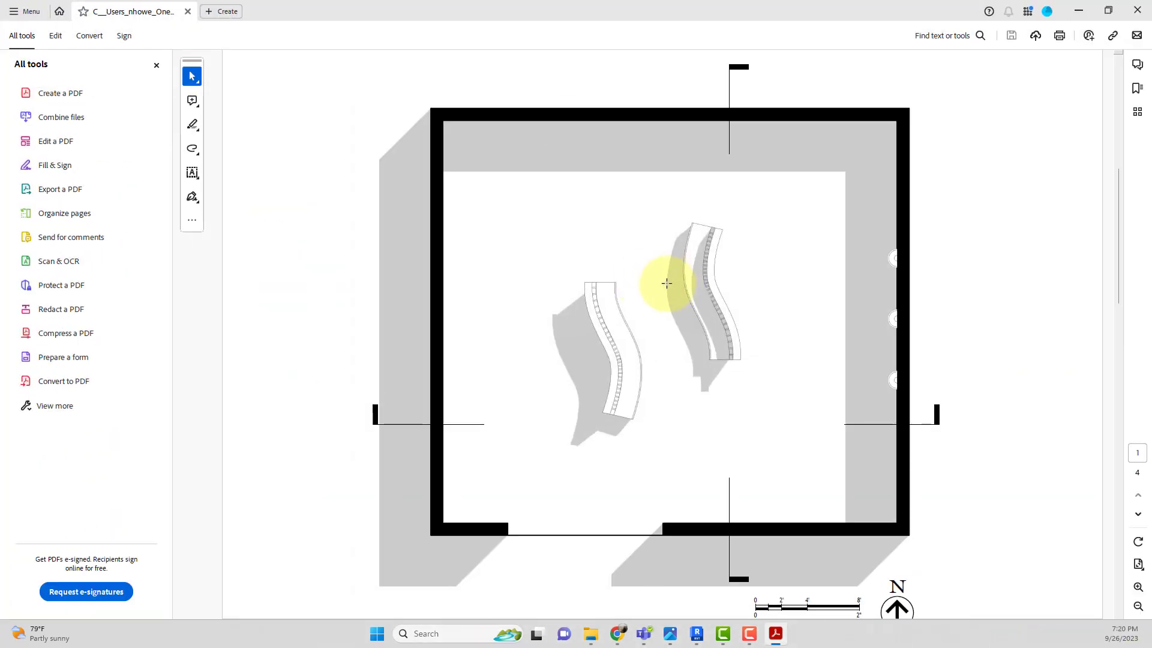
scroll(666, 282, "down", 2)
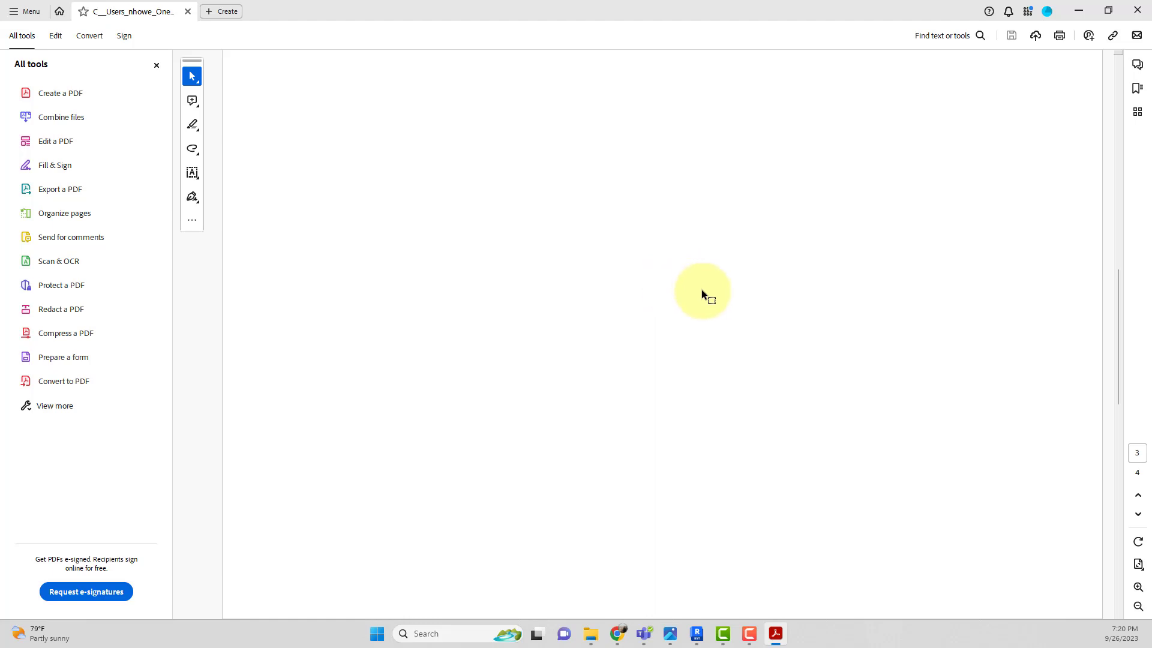
scroll(702, 293, "down", 4, "ctrl")
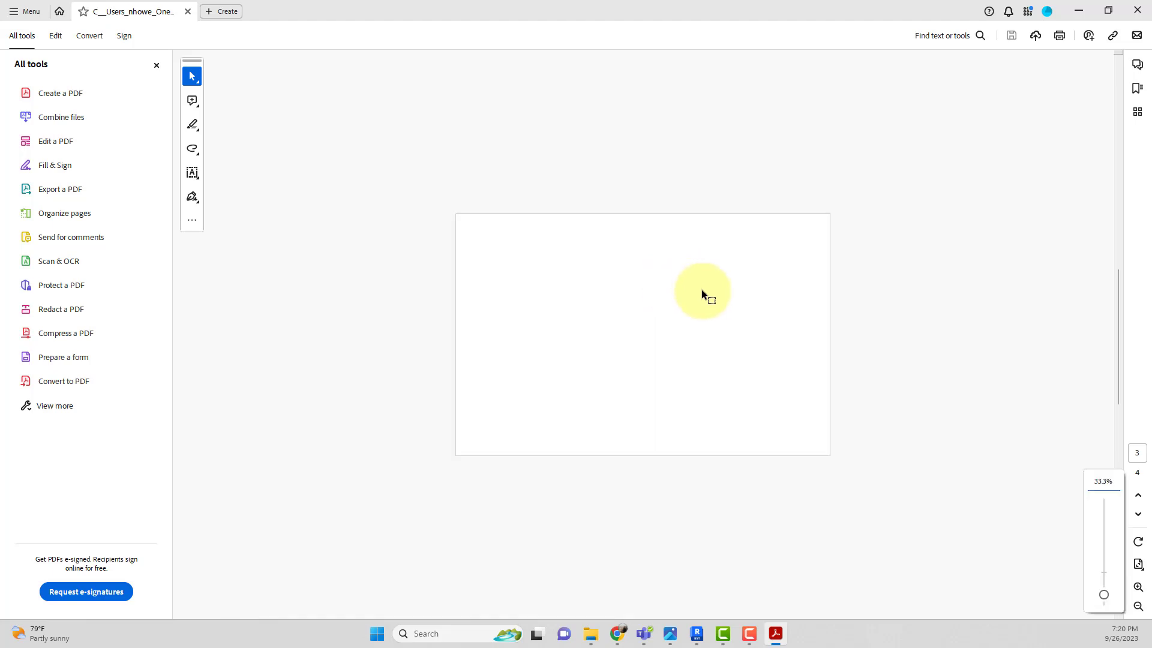
scroll(704, 293, "up", 2)
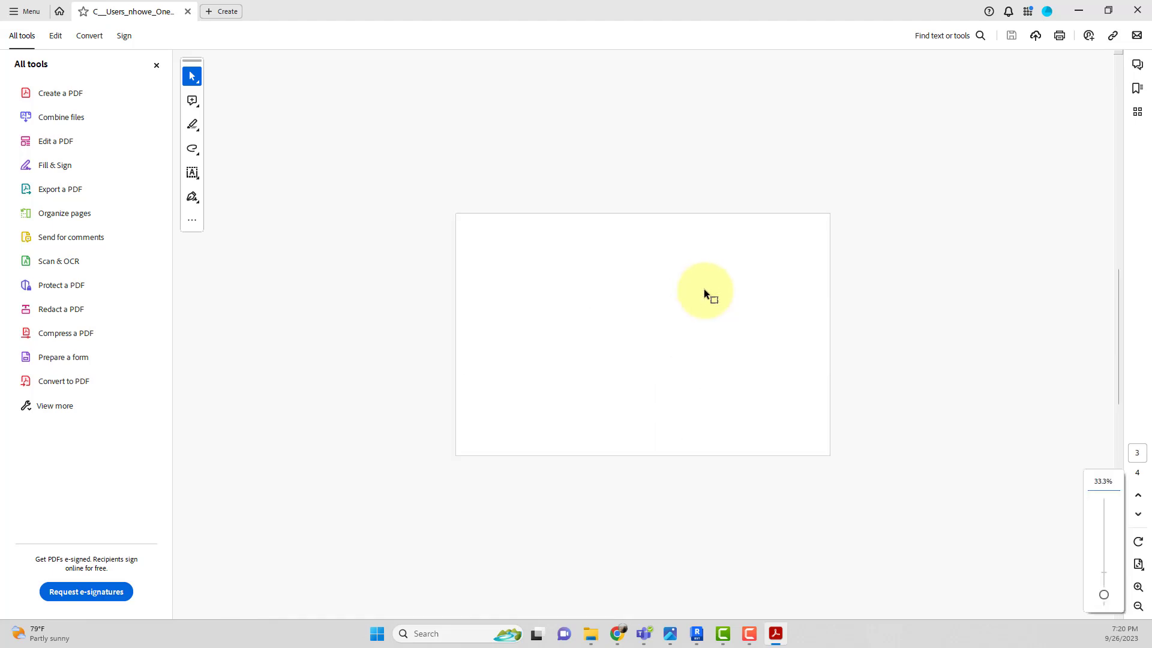
Switch back to Revit and compare how Section 1 and Section 2 are displayed, including their crop settings and view scale
left_click(1078, 10)
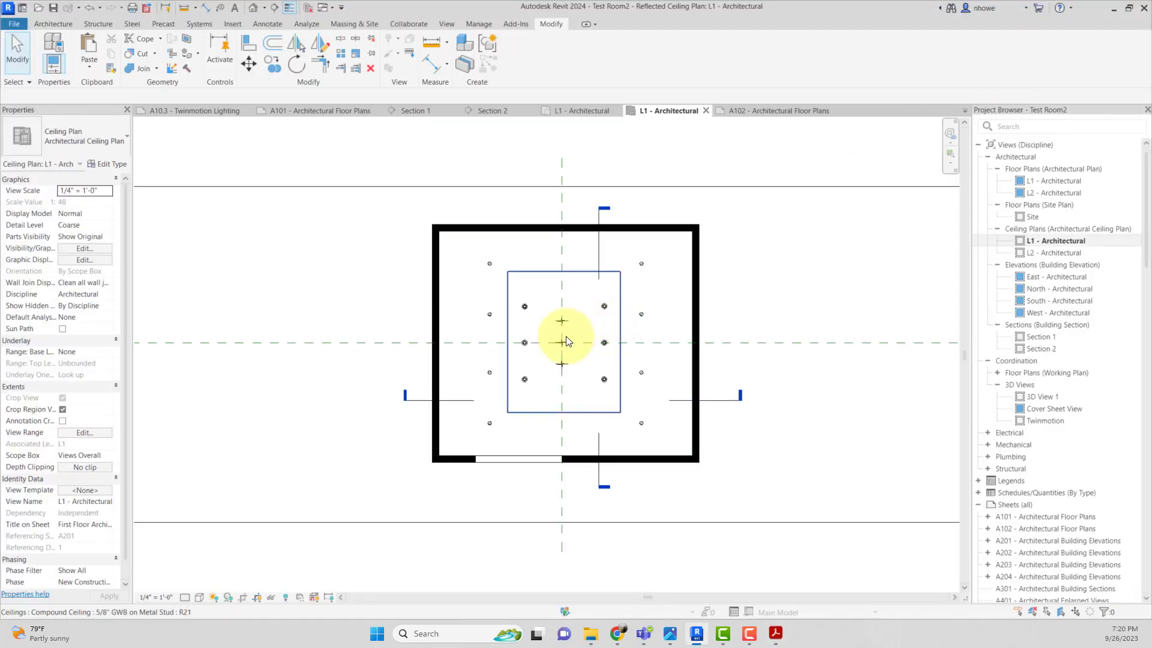
double_click(1028, 337)
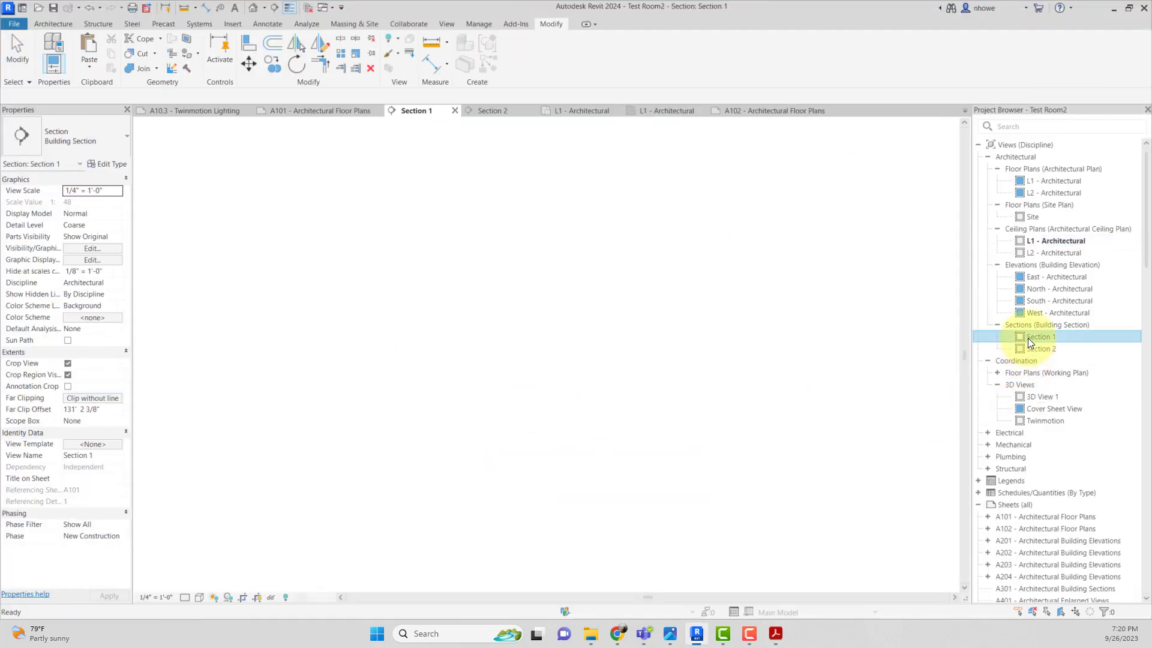
middle_click_drag(782, 365, 790, 399)
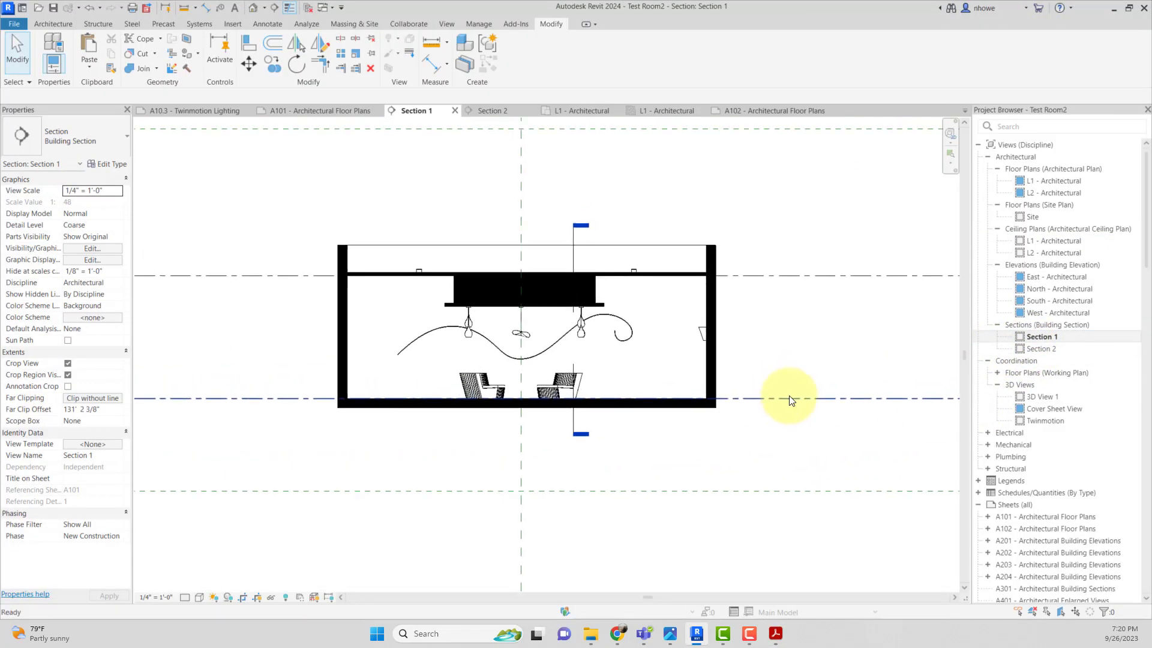
double_click(1031, 348)
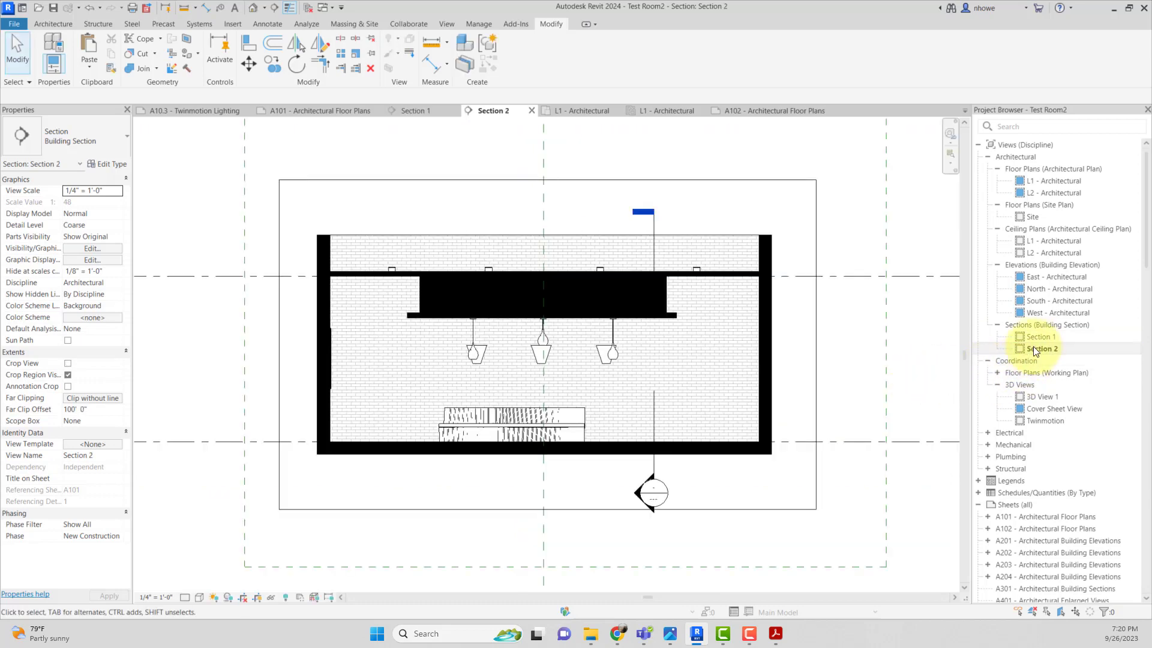
double_click(1036, 336)
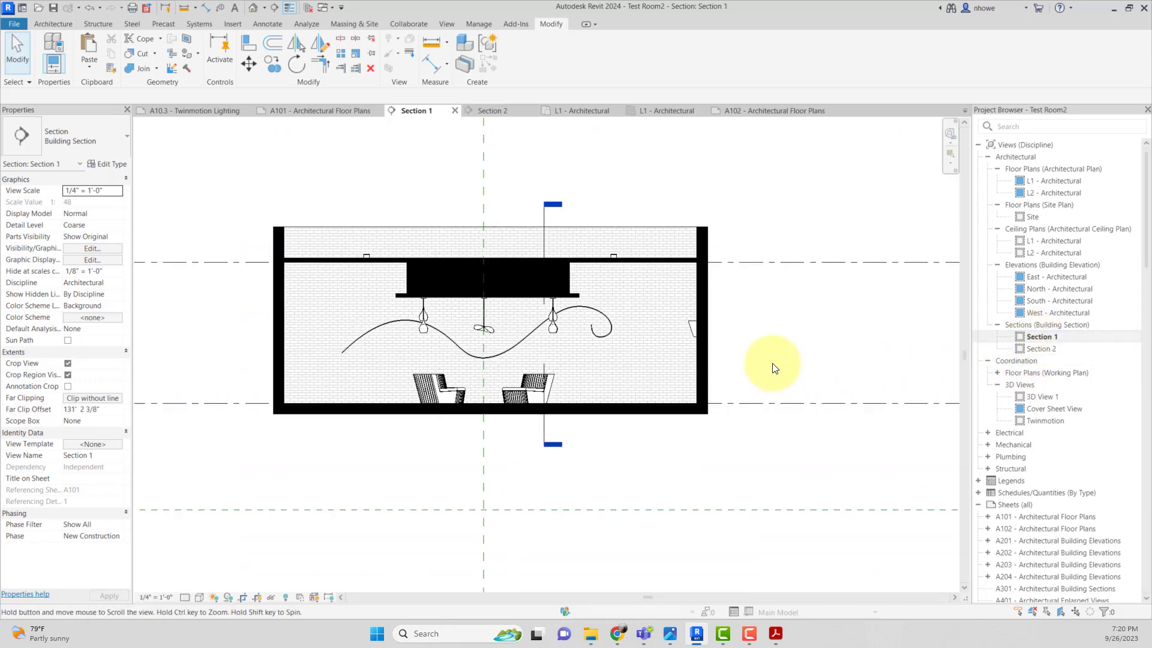
middle_click_drag(771, 365, 846, 404)
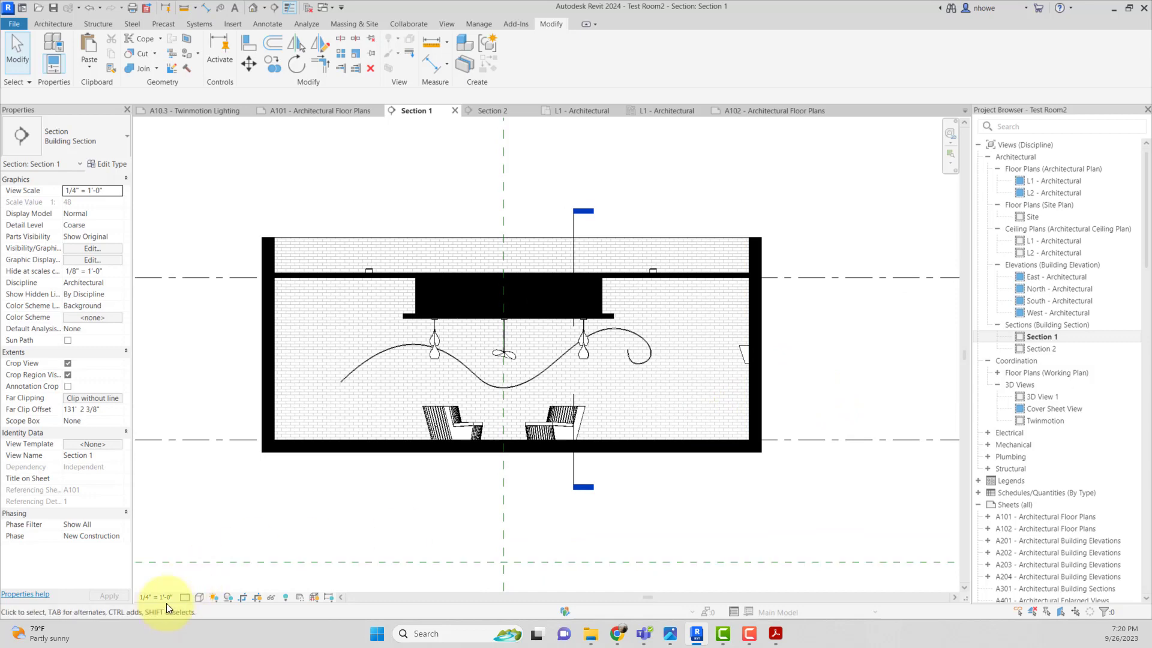
middle_click_drag(362, 509, 375, 512)
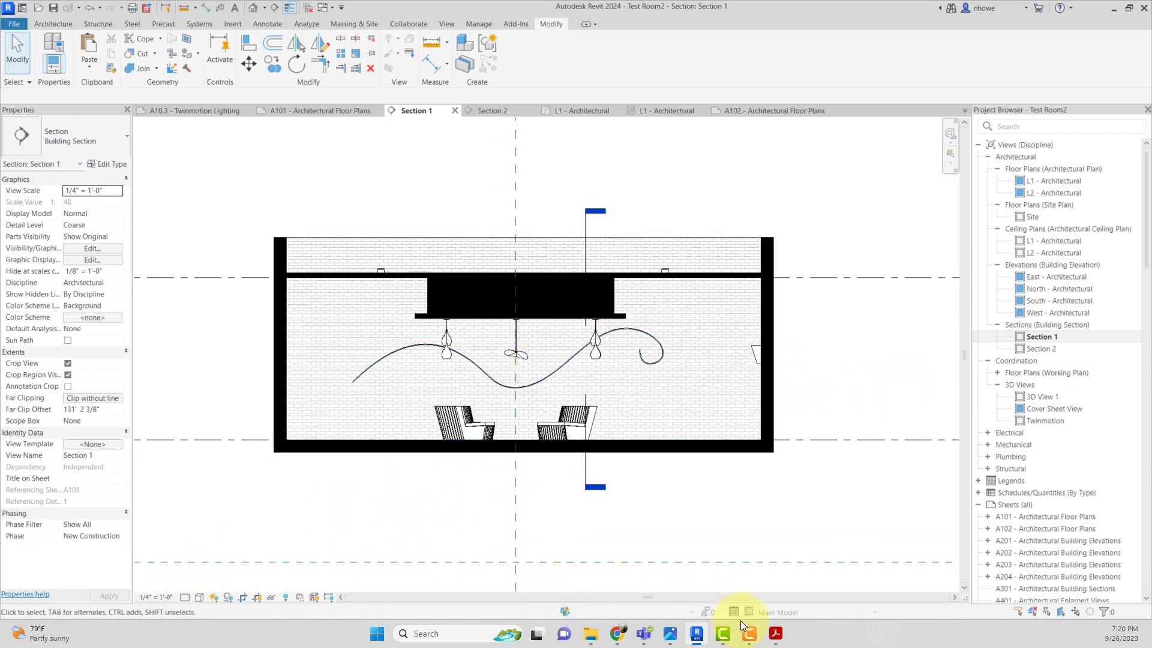
Reprint the selected views to one combined PDF with Tabloid as the print setup's paper size, and close the old PDF in Acrobat
key("ctrl+p")
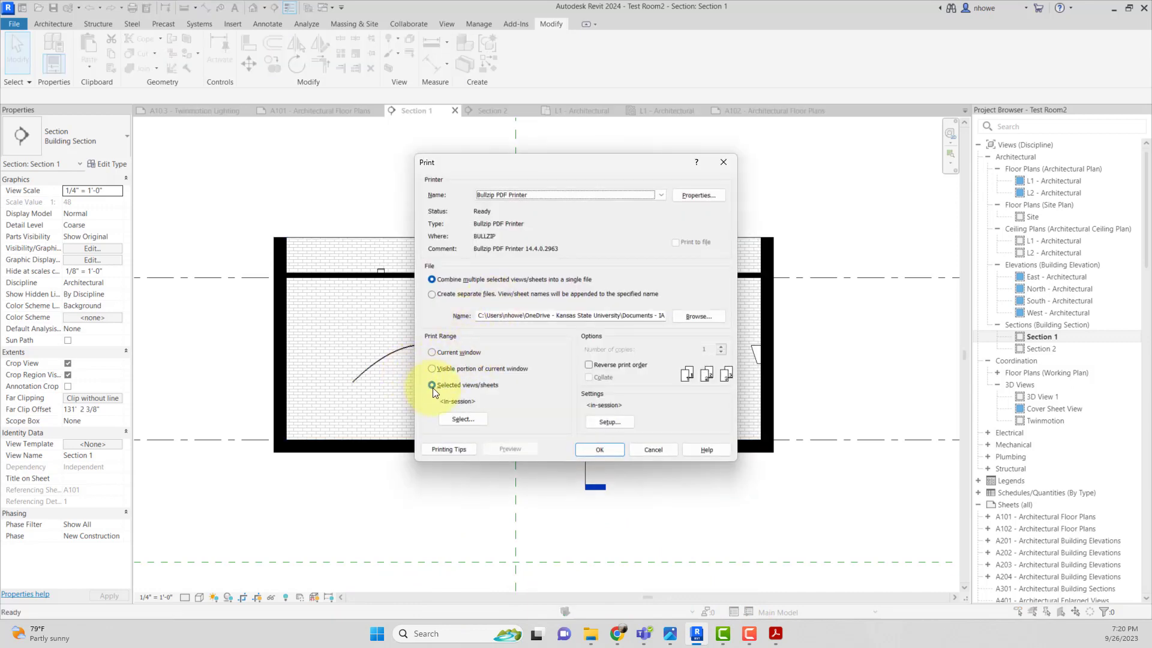
left_click(607, 422)
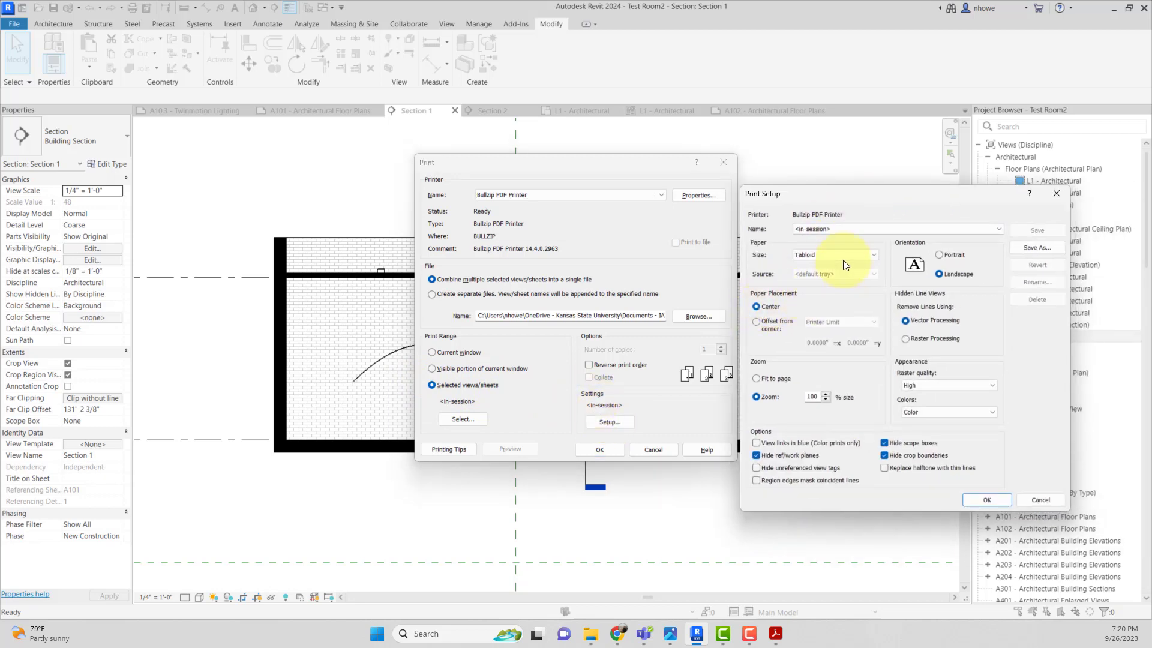
left_click(858, 255)
left_click(916, 280)
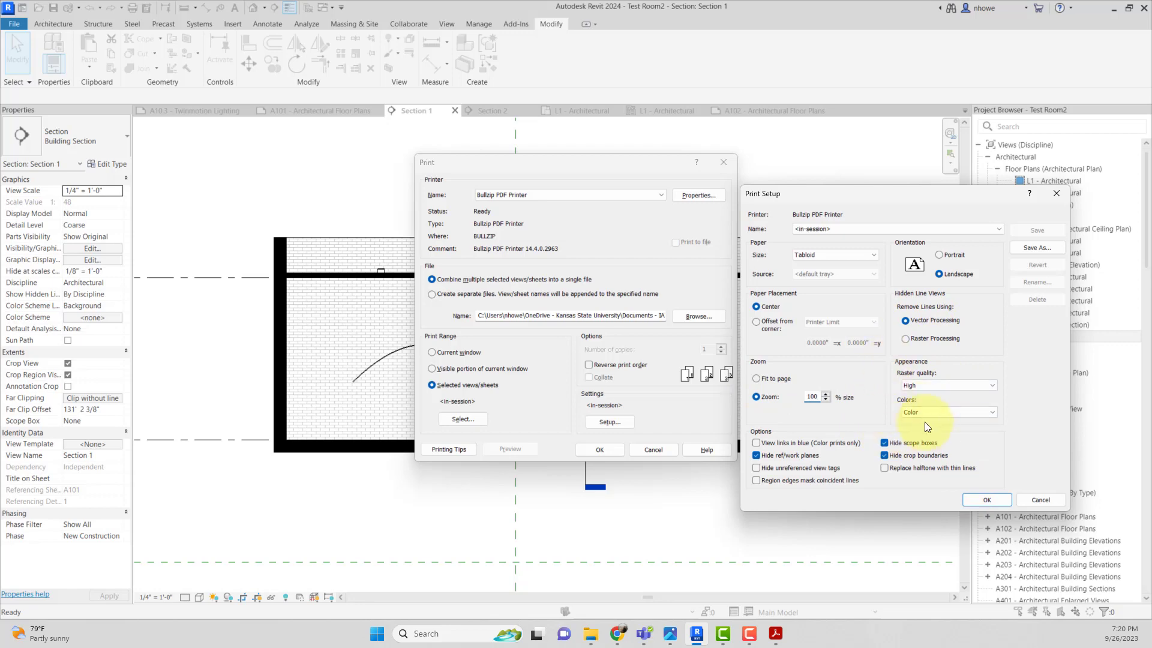
left_click(974, 500)
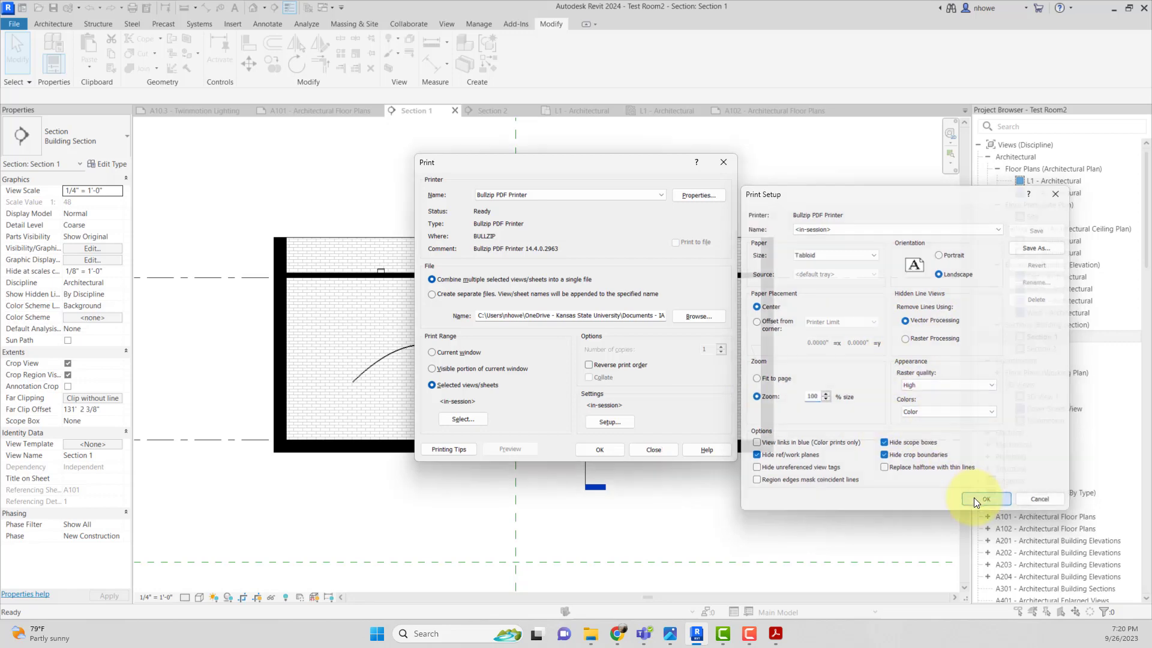
left_click(604, 451)
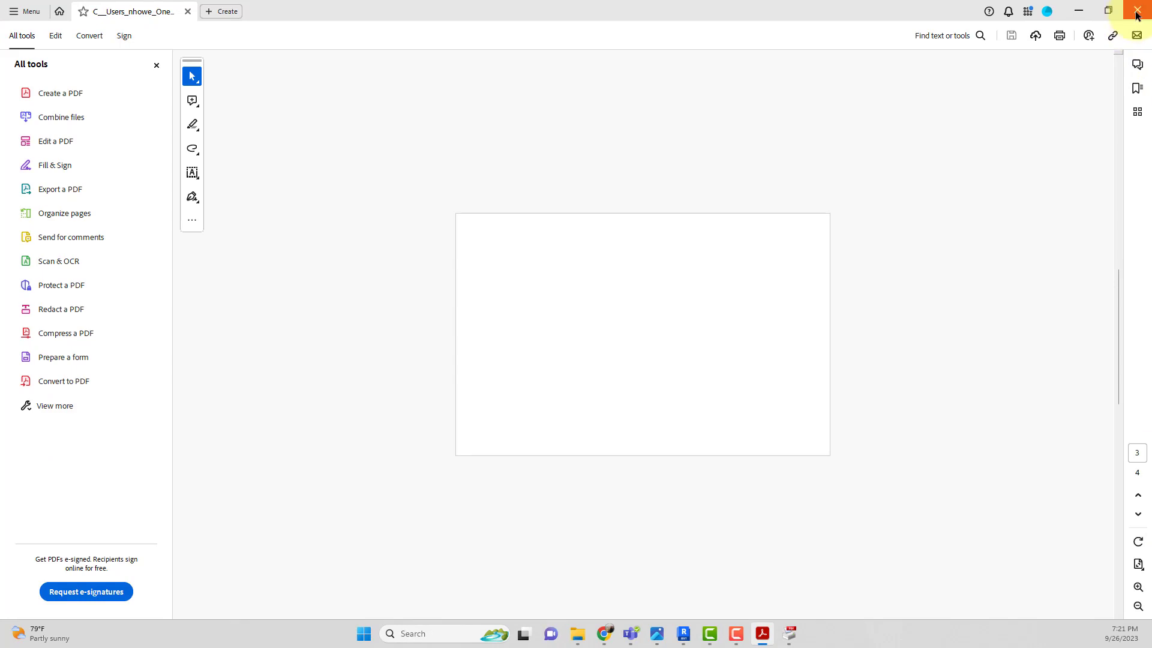
left_click(1137, 12)
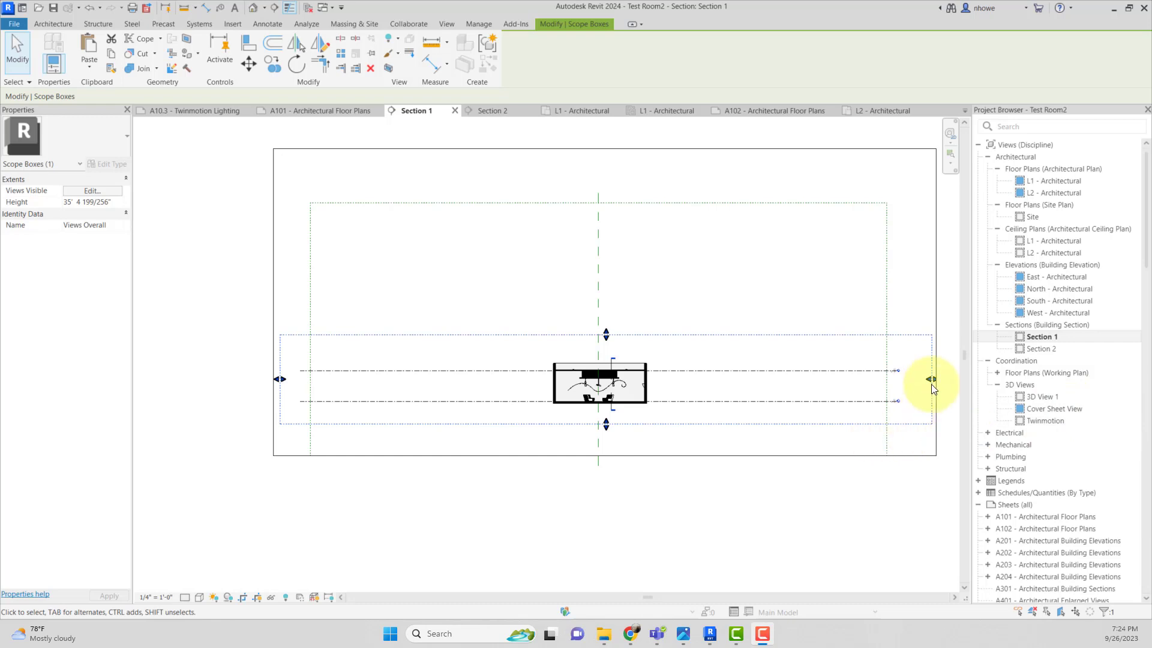
Inspect the Views Overall and Grids and Levels scope boxes in Section 2
double_click(1042, 351)
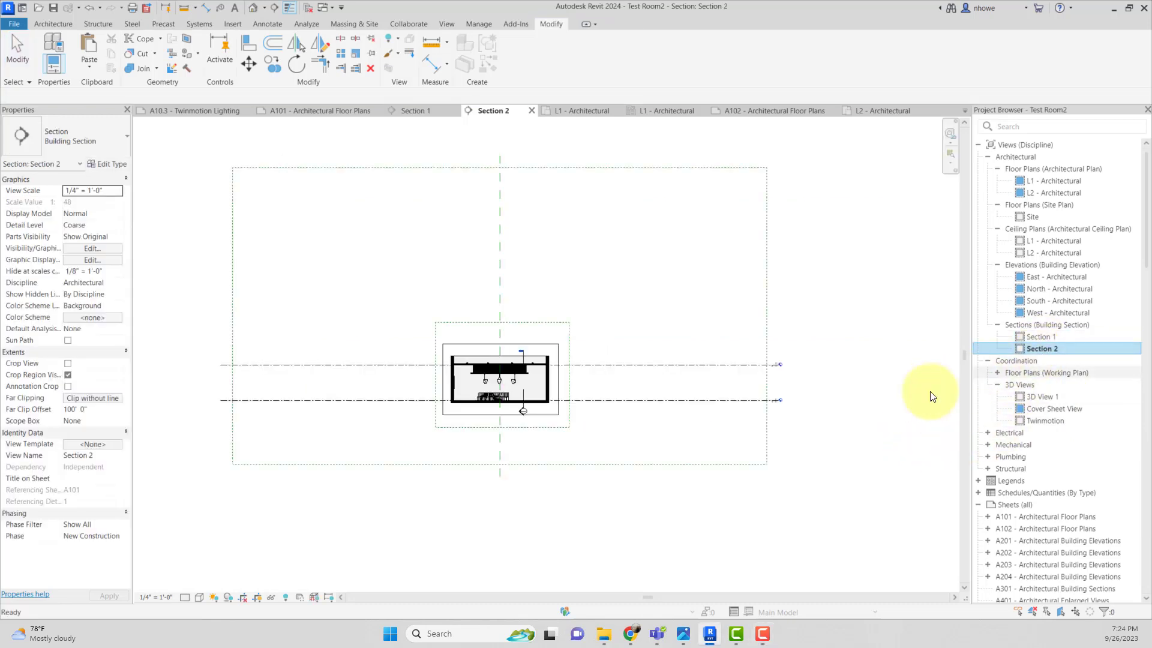
left_click(778, 441)
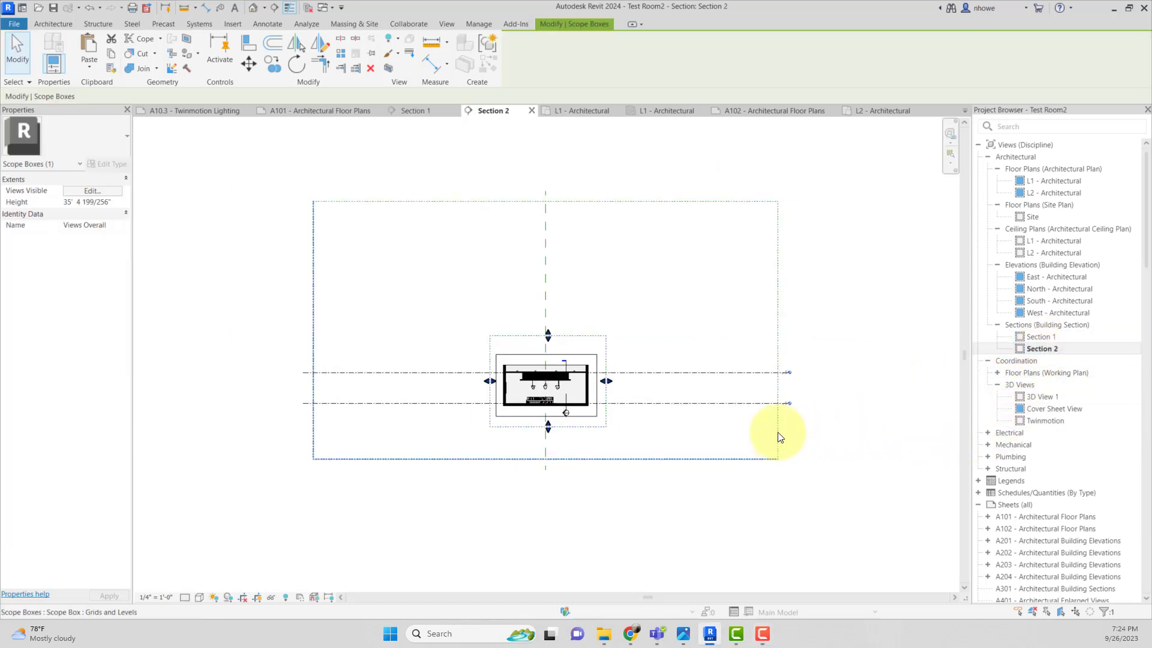
left_click(801, 443)
left_click(779, 443)
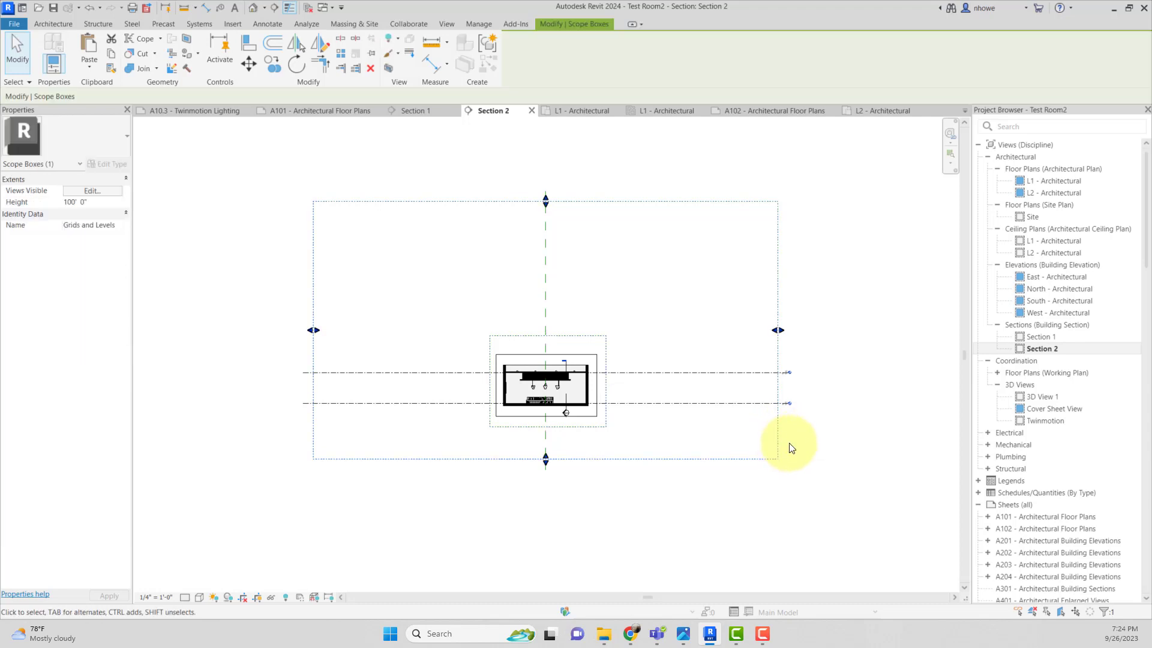
left_click(790, 443)
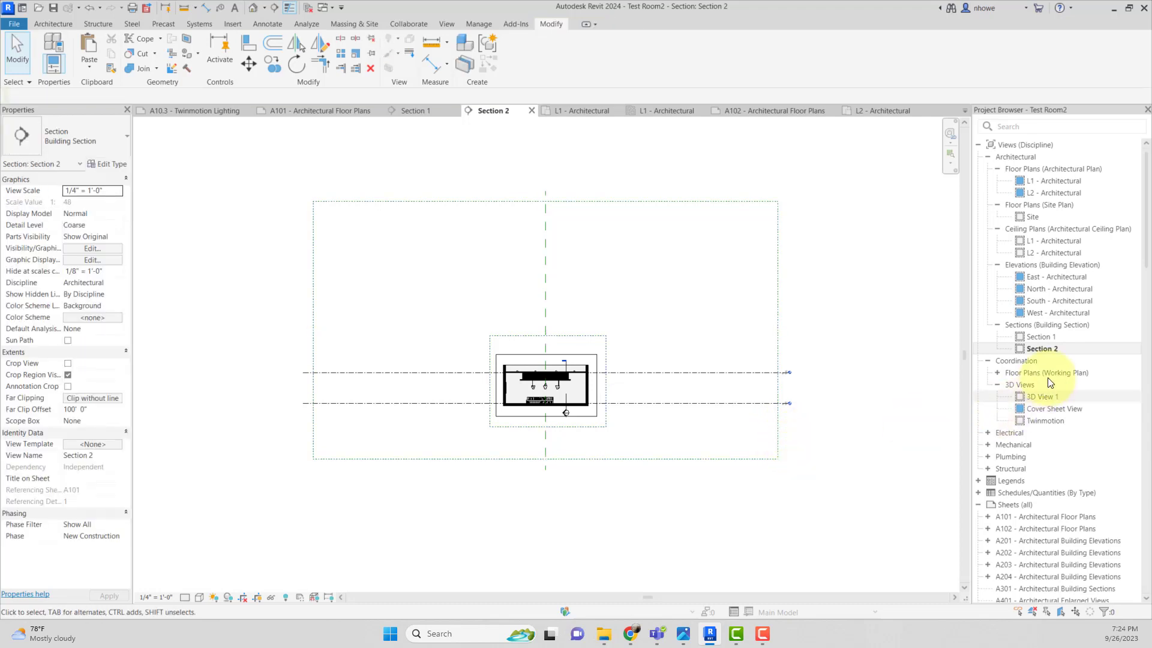
Tighten all four sides of Section 1's crop region around the room
double_click(1049, 340)
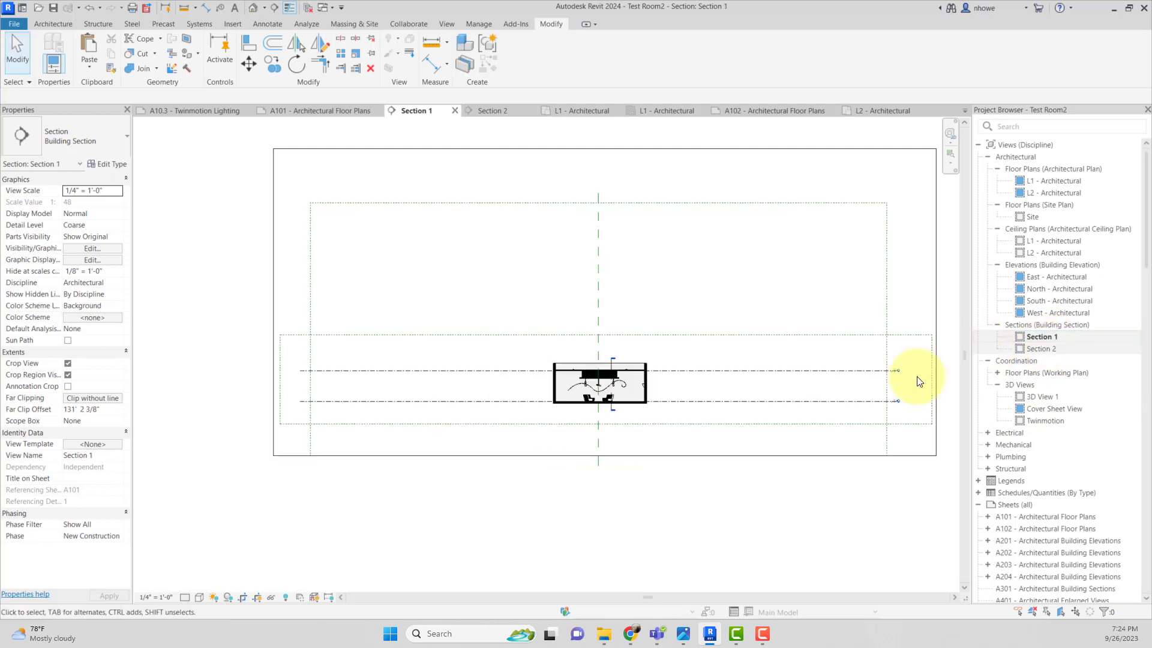
left_click(927, 456)
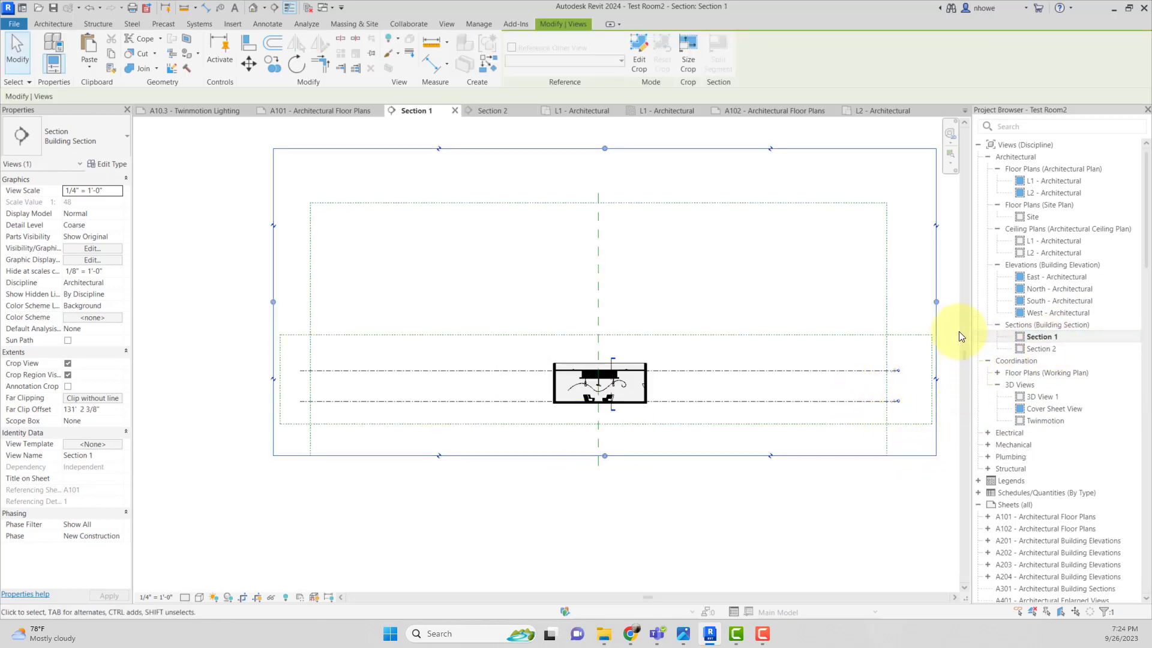
left_click_drag(939, 308, 664, 437)
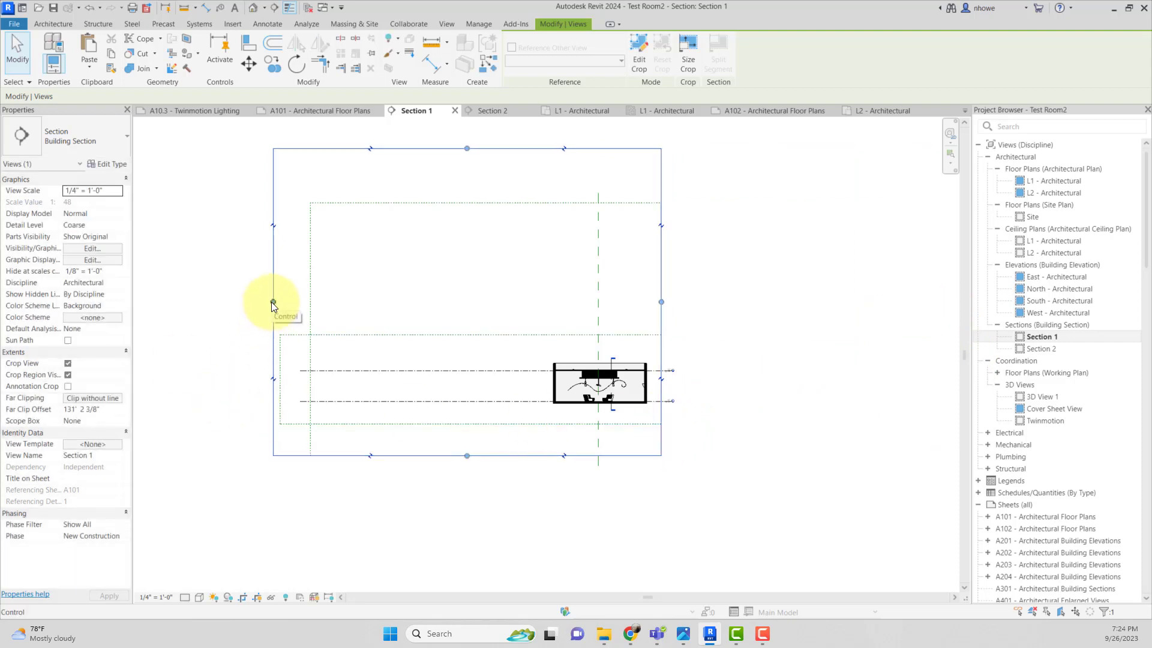
left_click_drag(273, 302, 558, 258)
left_click_drag(600, 148, 599, 351)
left_click_drag(601, 456, 601, 434)
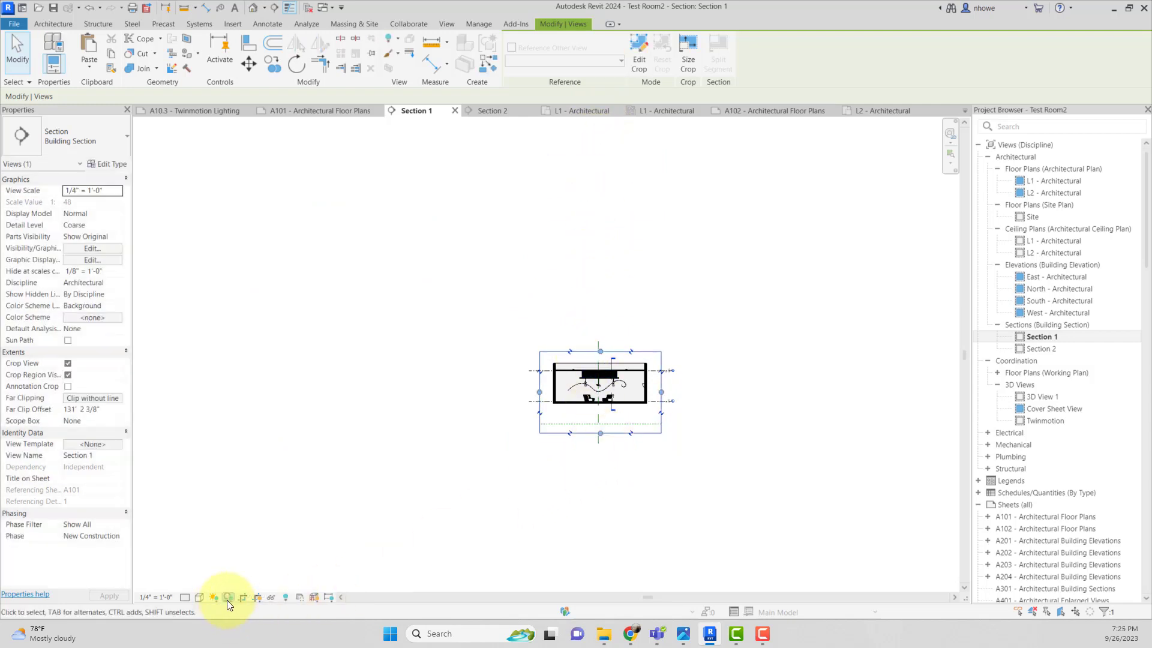
Toggle the crop region's visibility and the view cropping in Section 1 to compare their effects
left_click(257, 596)
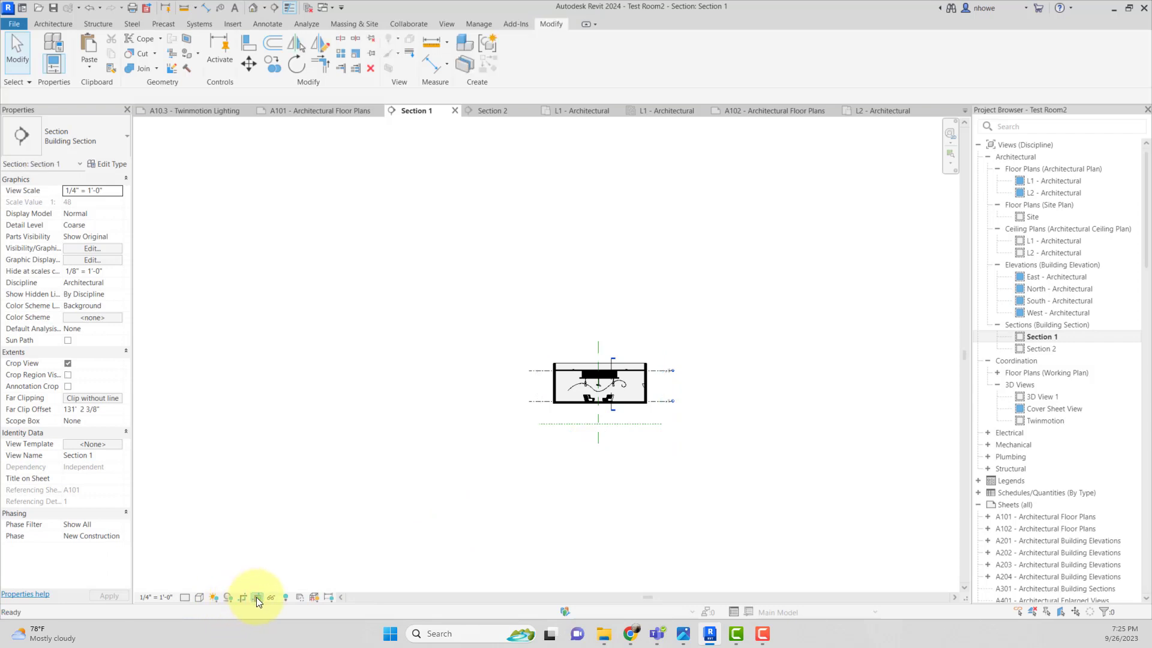
left_click(243, 598)
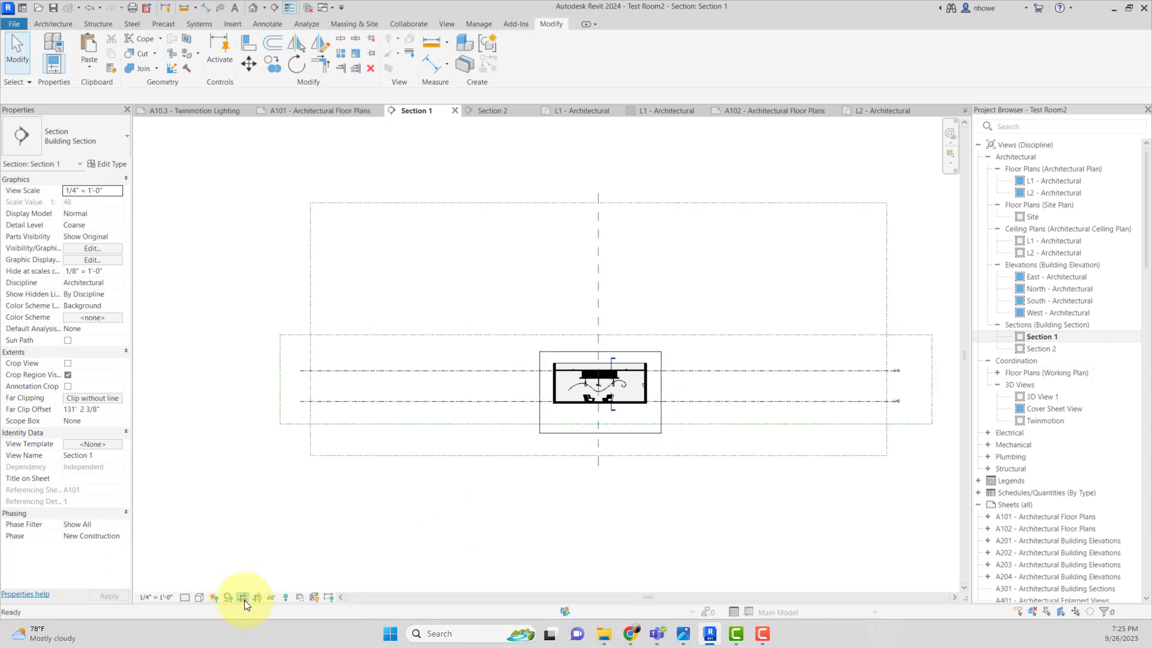
left_click(243, 597)
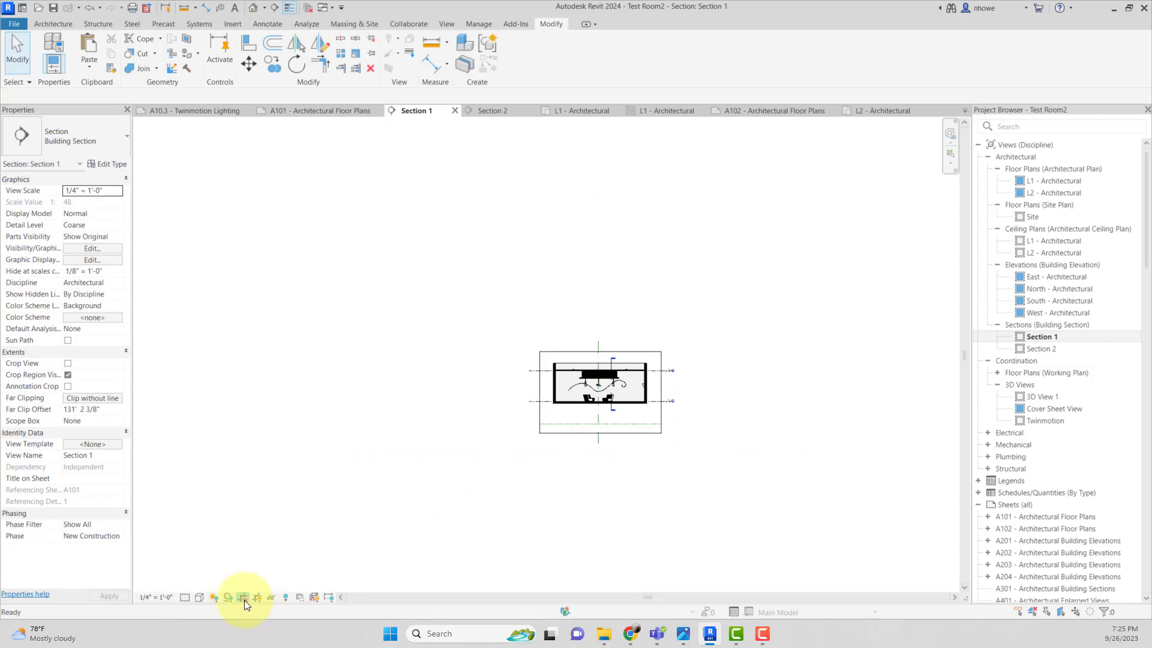
Turn on Crop View for Section 2, comparing the cropped and uncropped display
double_click(1055, 351)
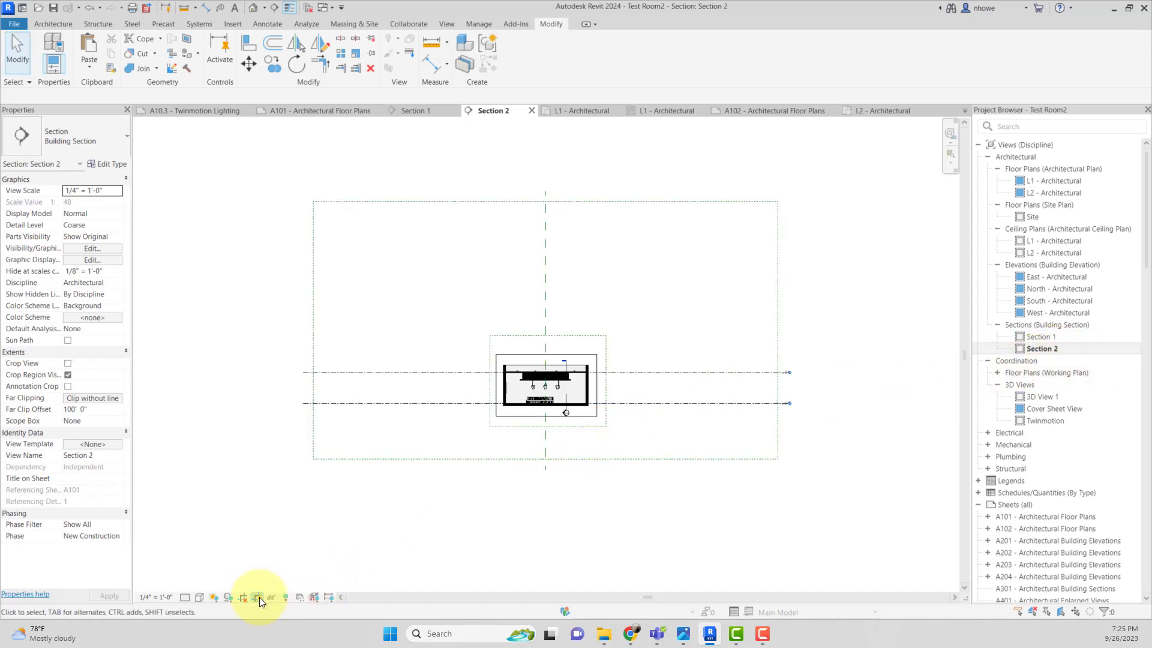
left_click(242, 596)
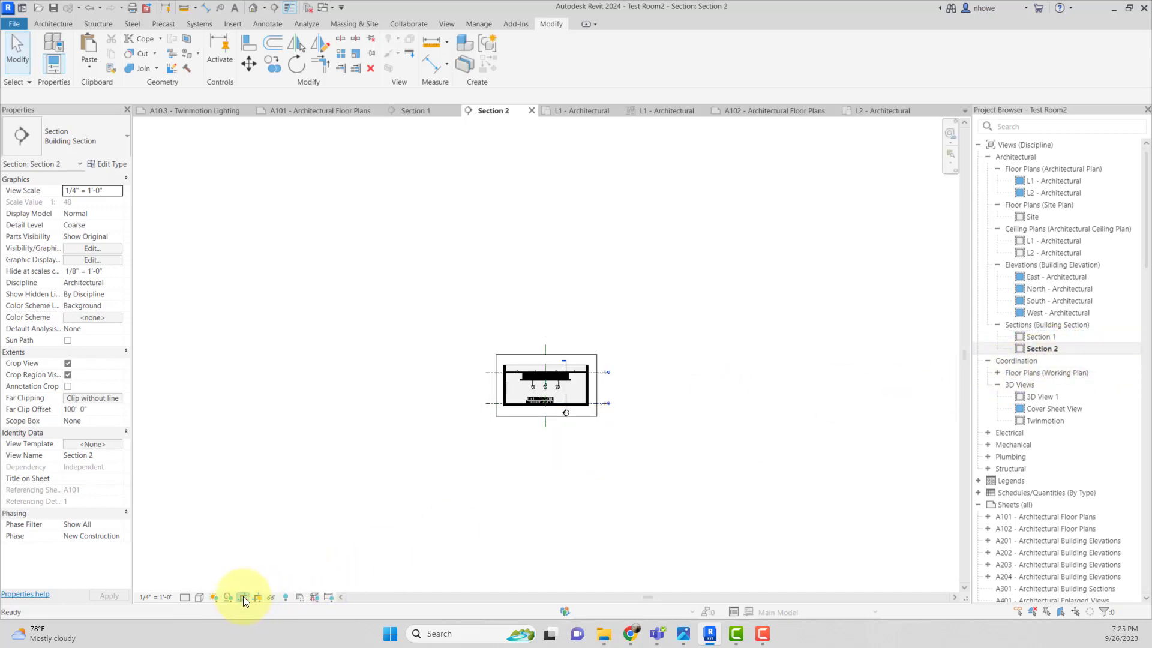
left_click(242, 597)
left_click(243, 597)
Raise the bottom edge of Section 1's crop region to just below the floor, excluding the scope box line
double_click(1066, 336)
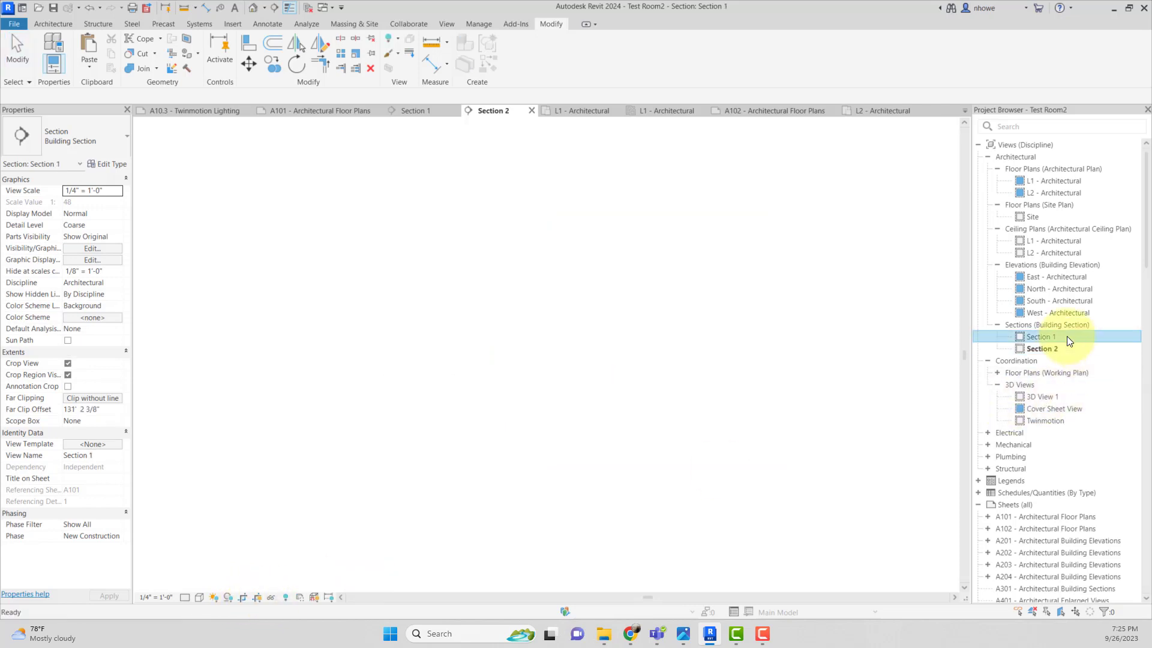
left_click(601, 433)
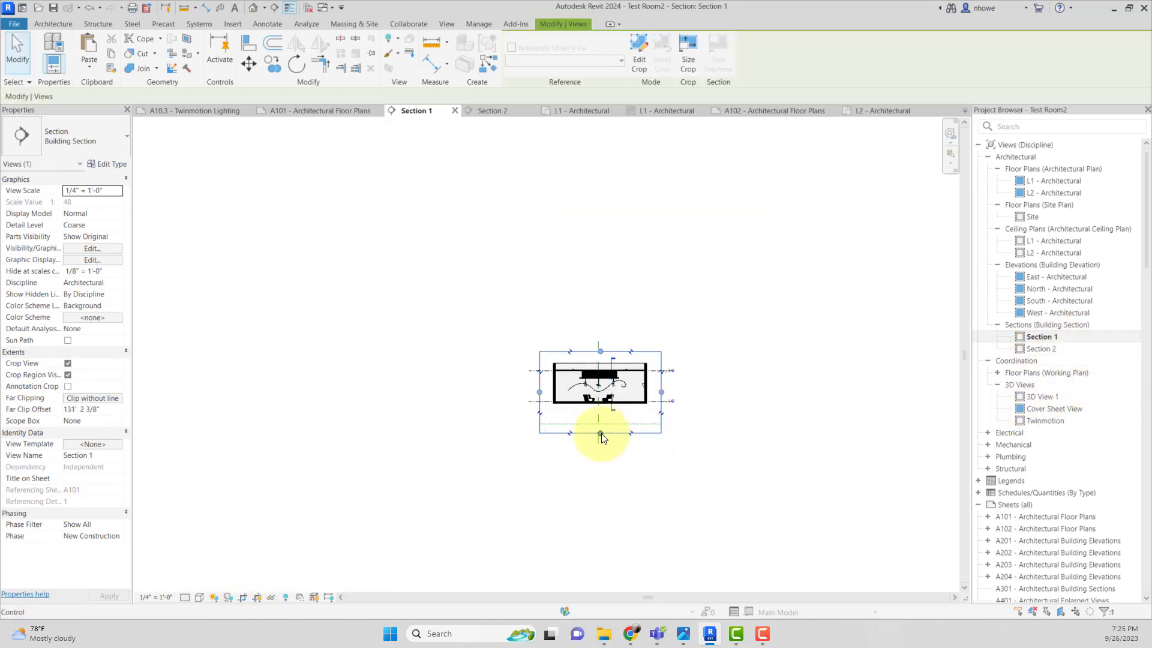
left_click_drag(601, 433, 601, 414)
left_click(637, 452)
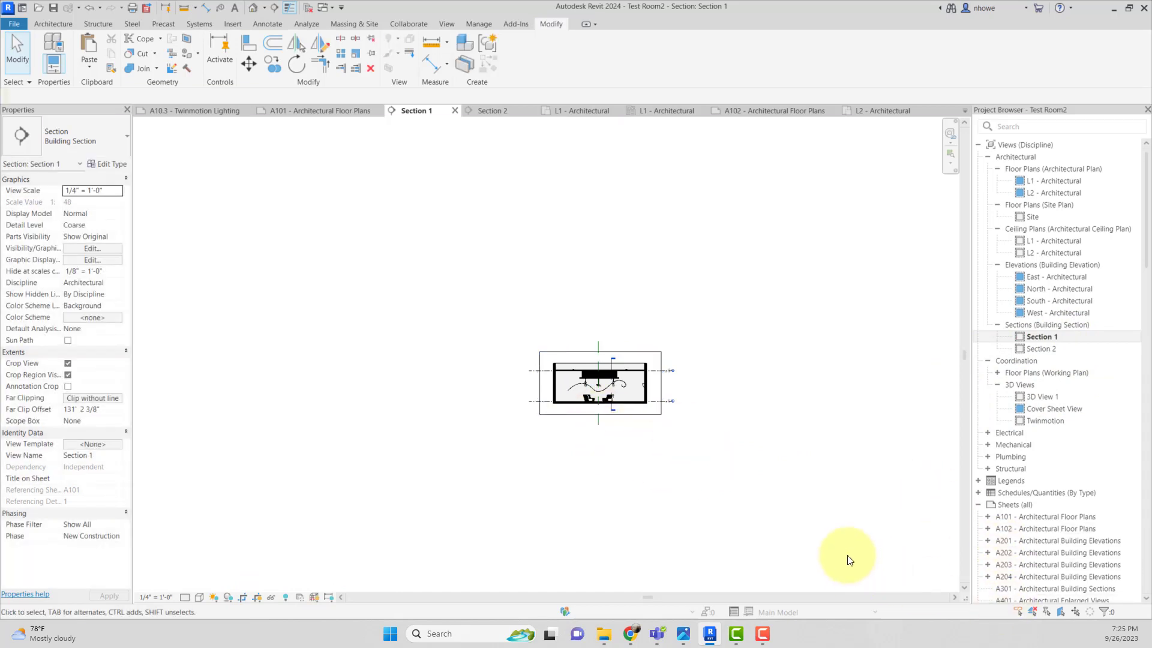
Print the selected views to the combined PDF again, review its section pages, and close it
key("ctrl+p")
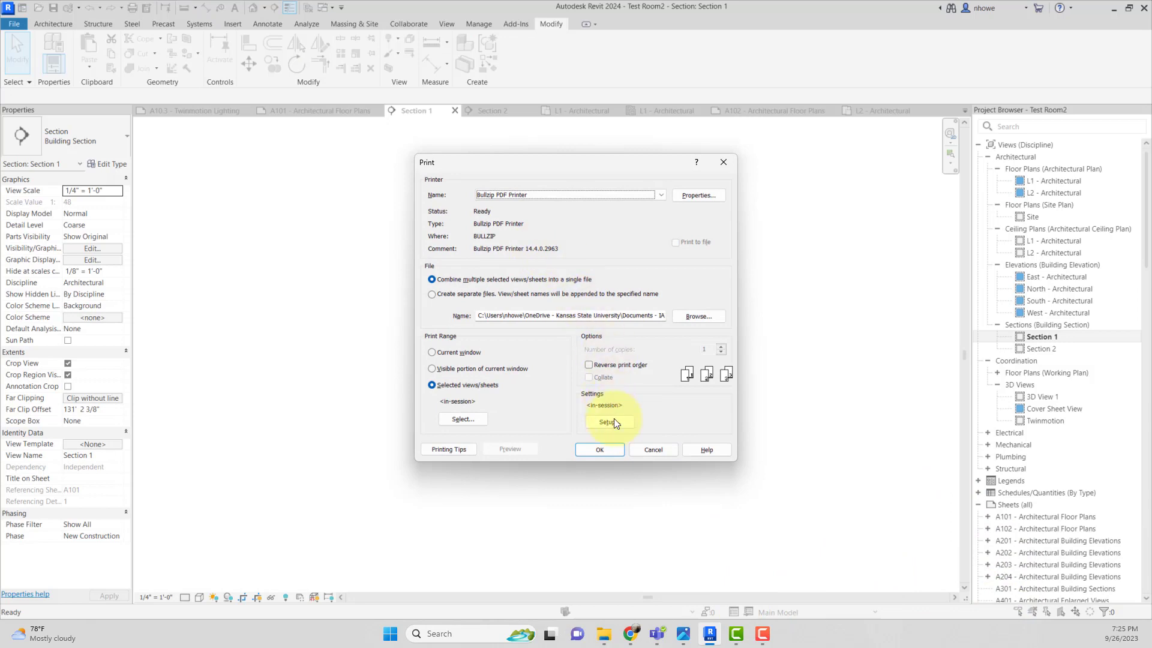
left_click(611, 447)
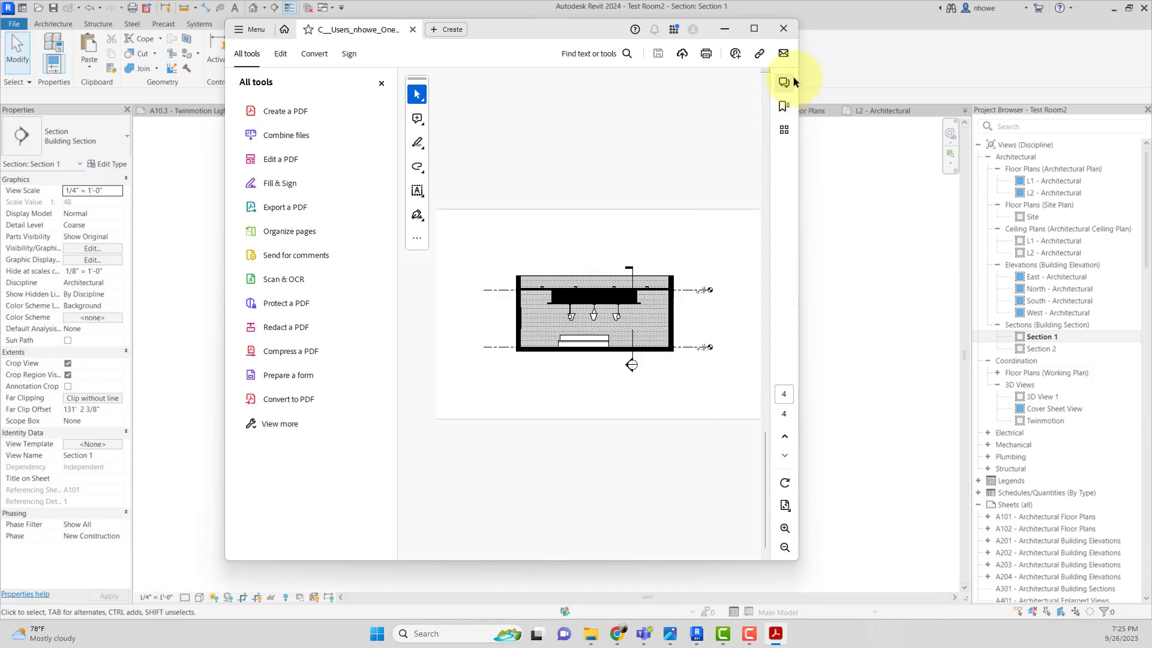
left_click(774, 31)
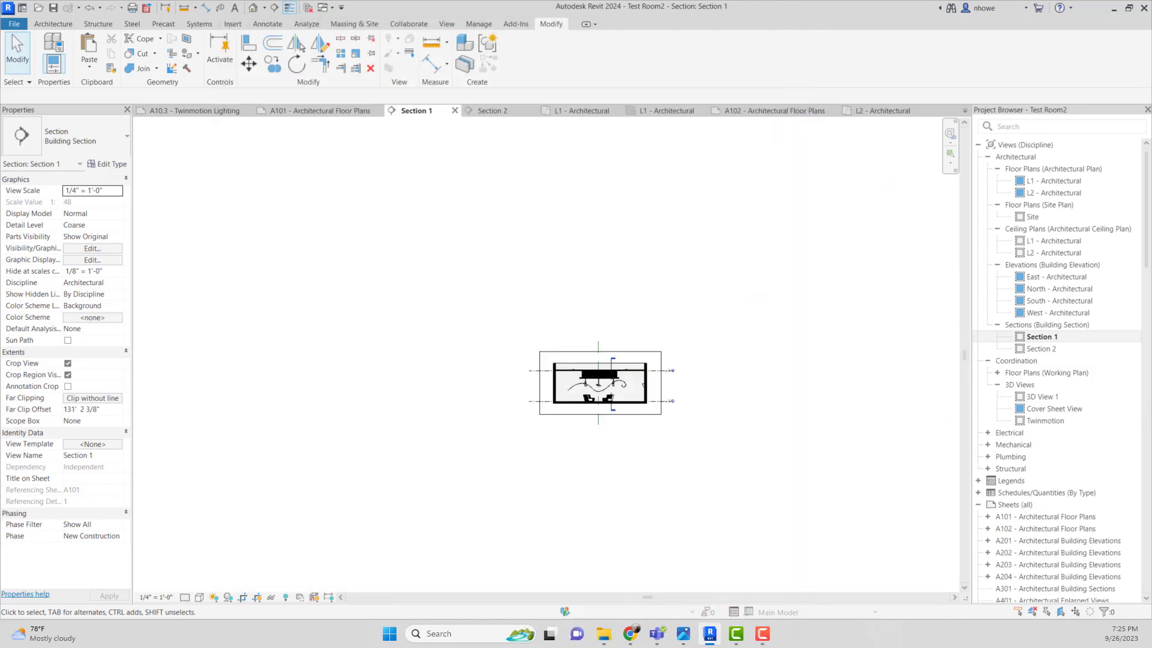
Look at sheet A102 and the L1 reflected ceiling plan, and open the A10.3 - Twinmotion Lighting sheet of the Coffee Shop2023 project
left_click(775, 109)
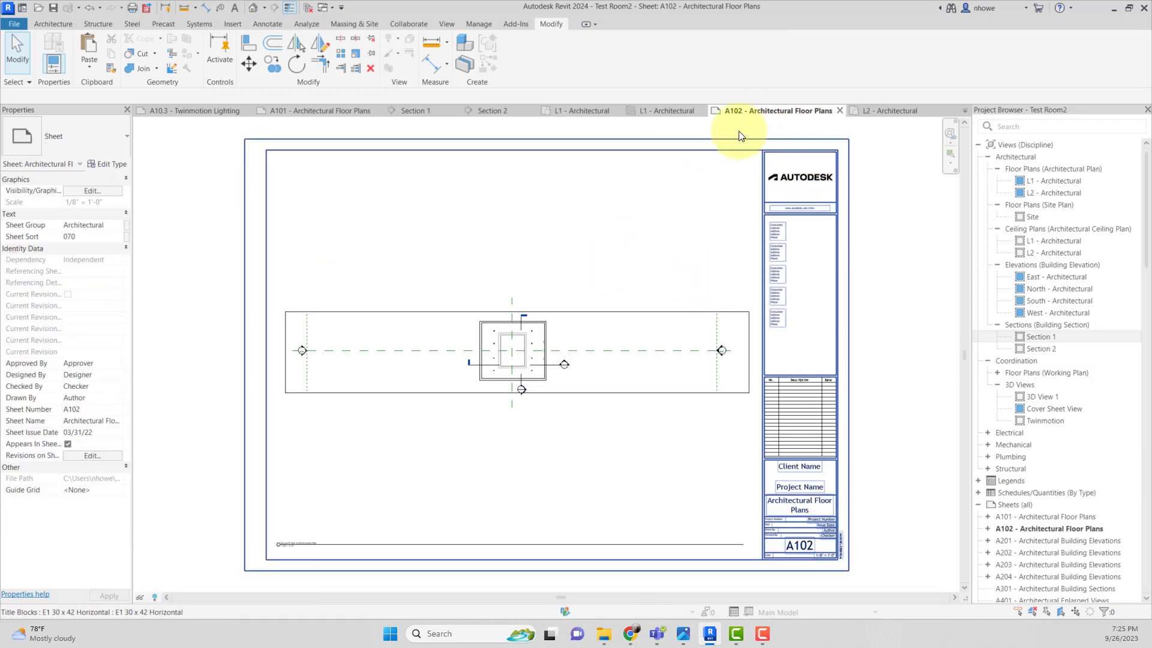
left_click(676, 112)
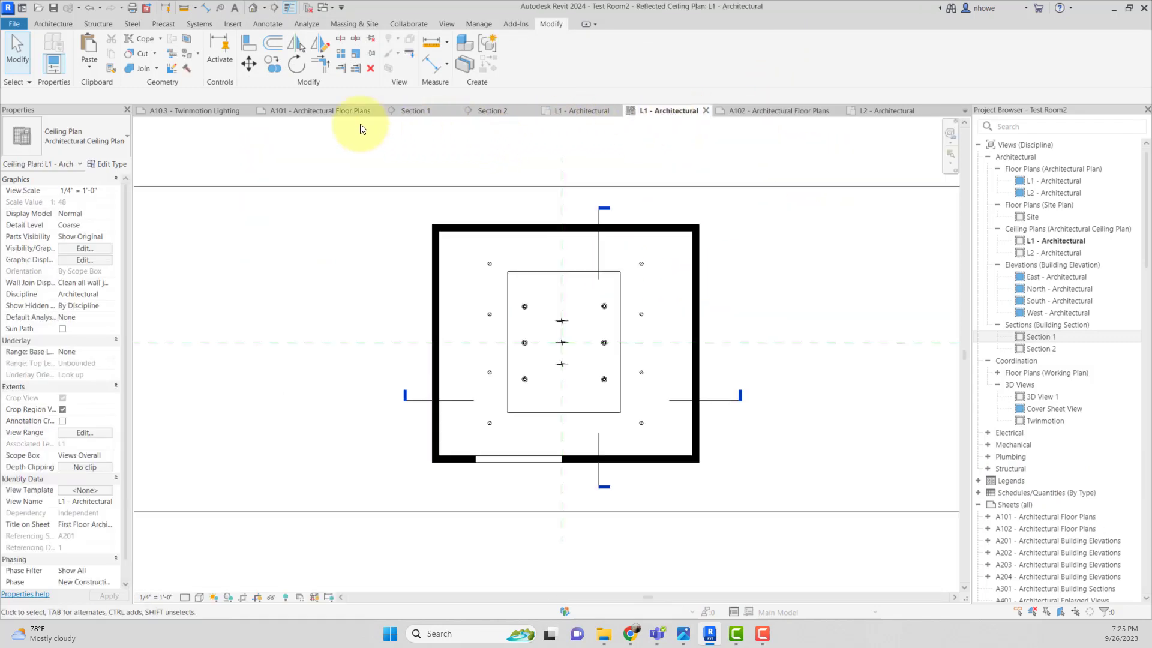
left_click(189, 111)
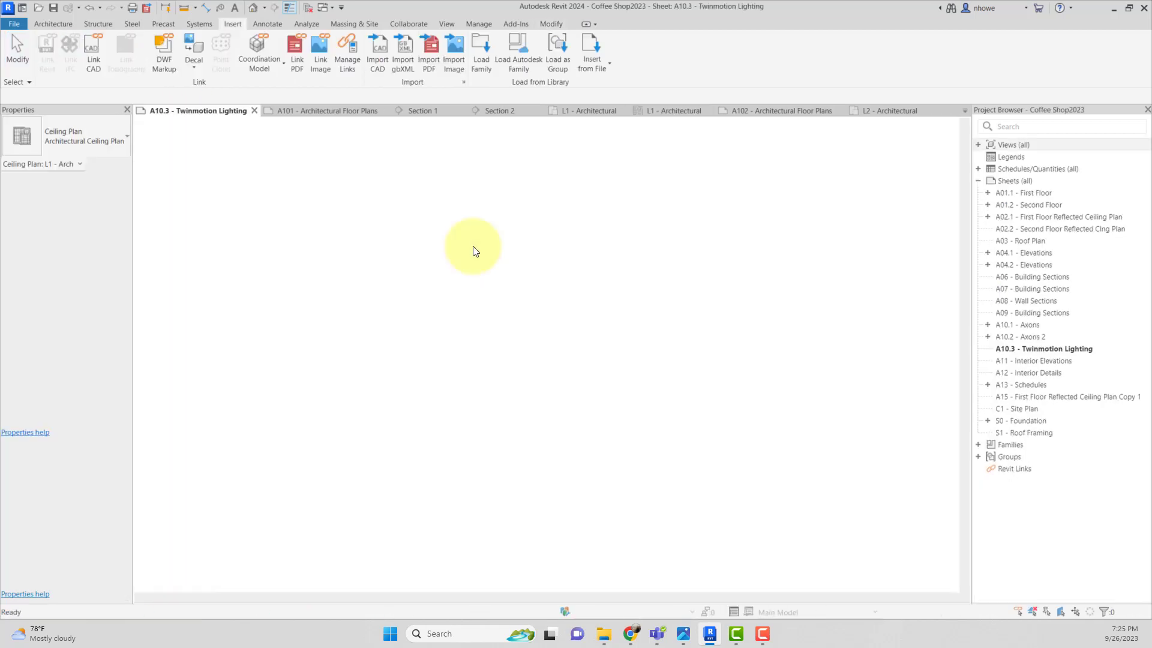
Delete the placed testroom.pdf image from the Twinmotion Lighting sheet
scroll(545, 249, "down", 1)
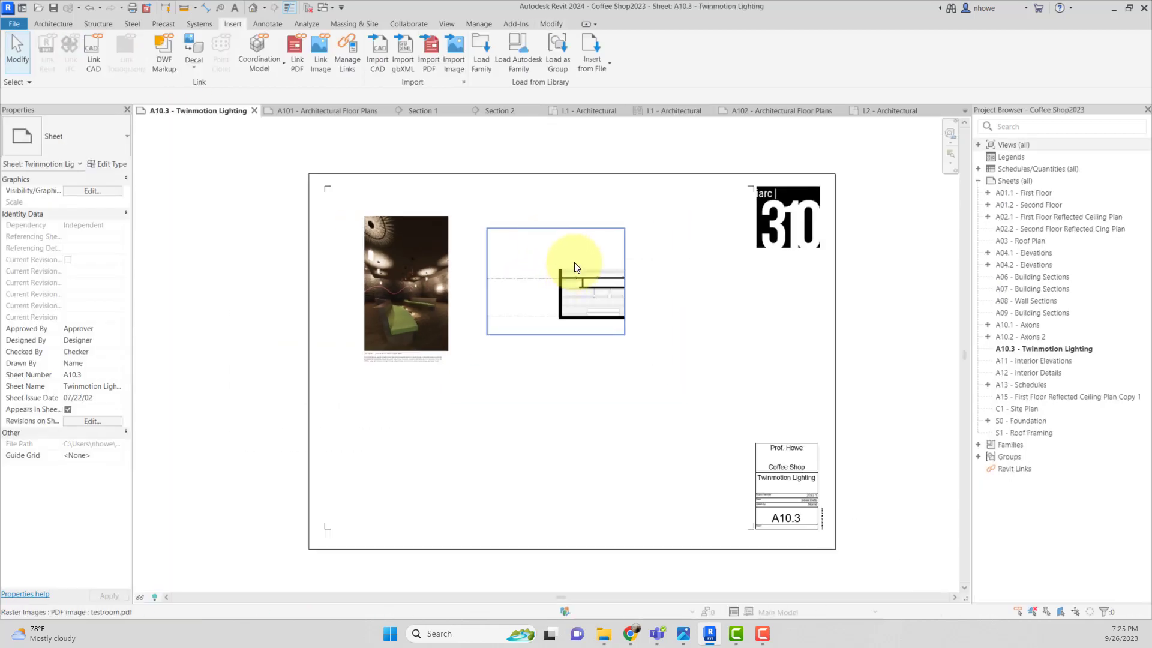
left_click(594, 286)
scroll(606, 282, "up", 1)
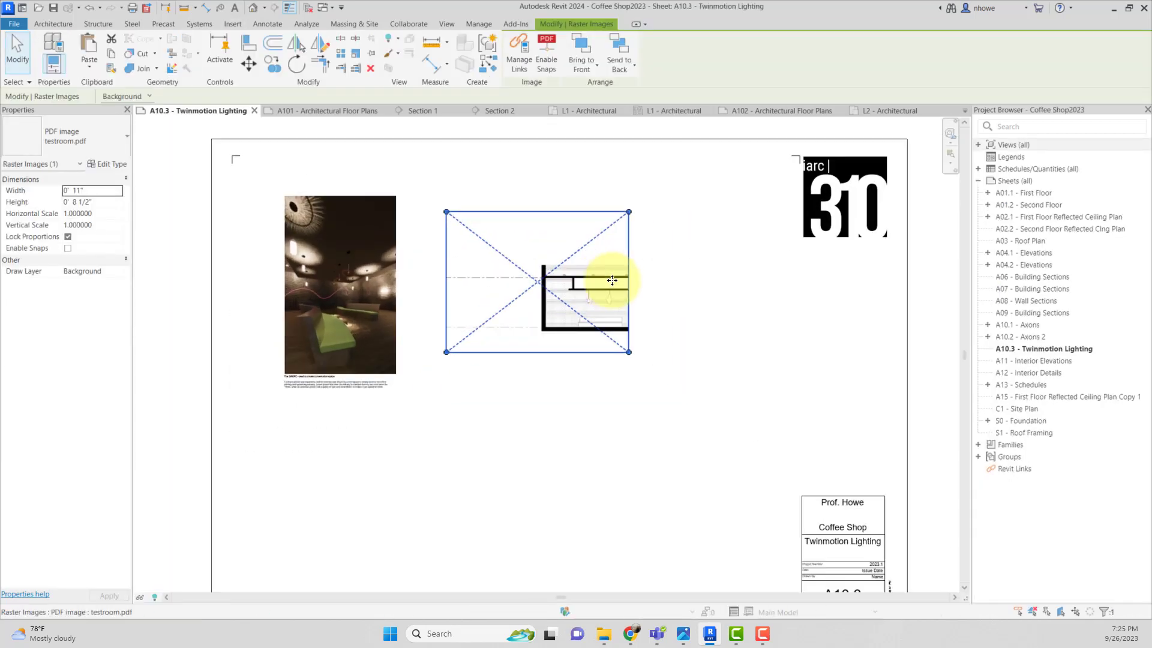
key("Delete")
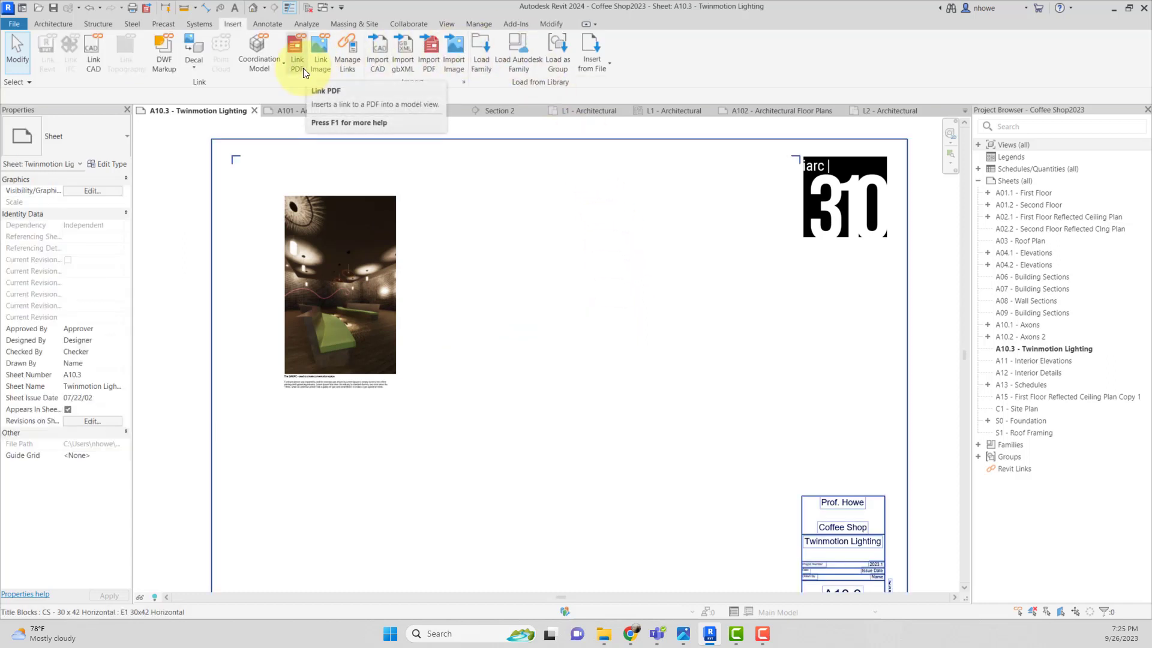
left_click(430, 59)
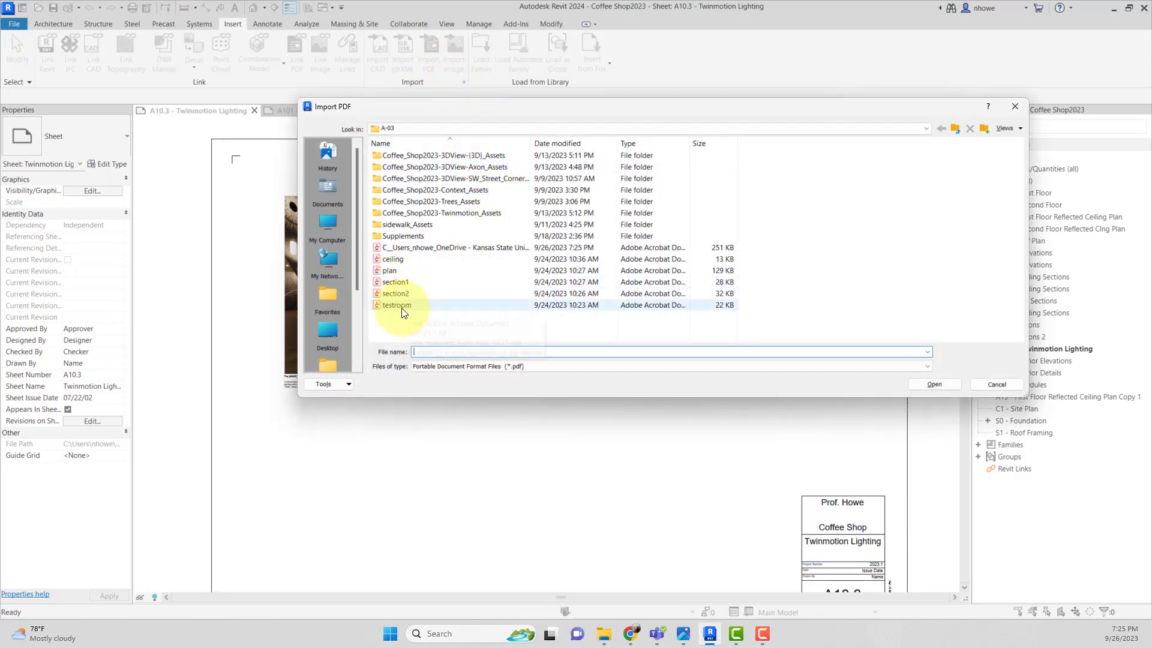
left_click(400, 306)
left_click(927, 384)
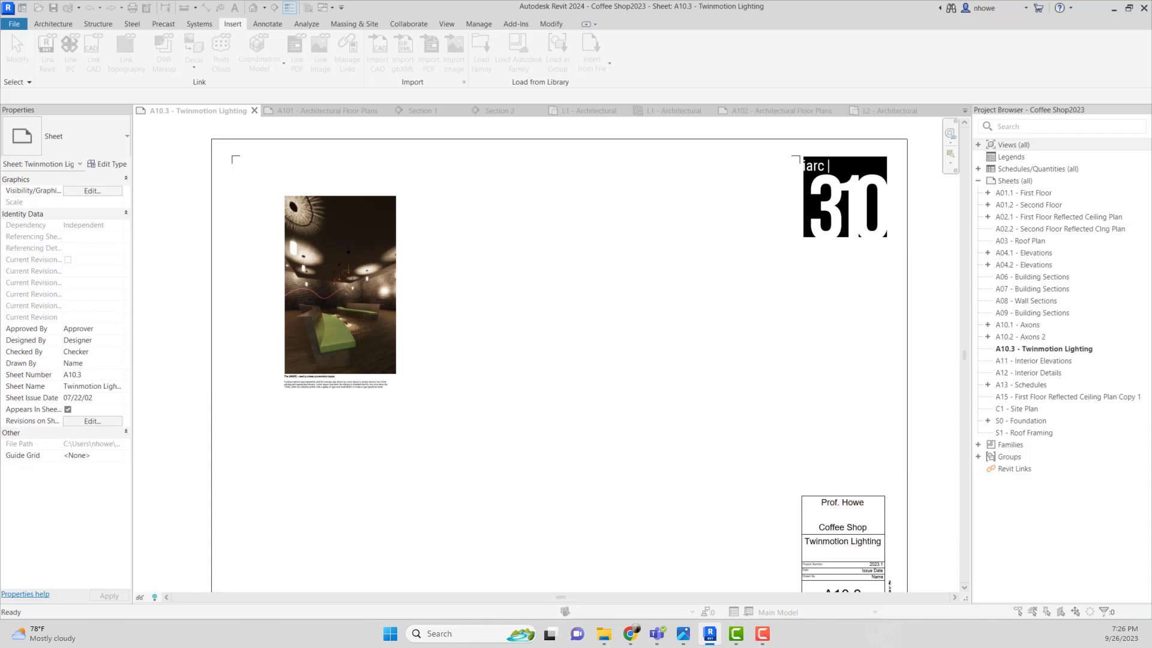
Import page 1 of the Test Room2 PDF at 300 DPI and place it beside the rendering on the sheet
left_click(429, 66)
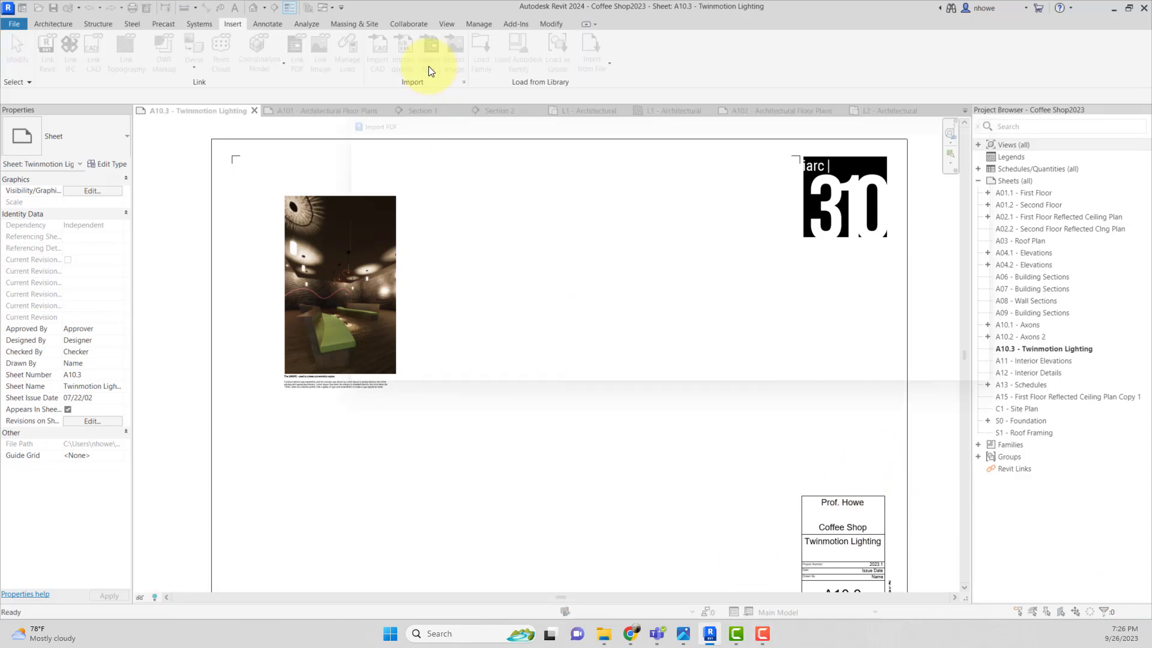
left_click(483, 247)
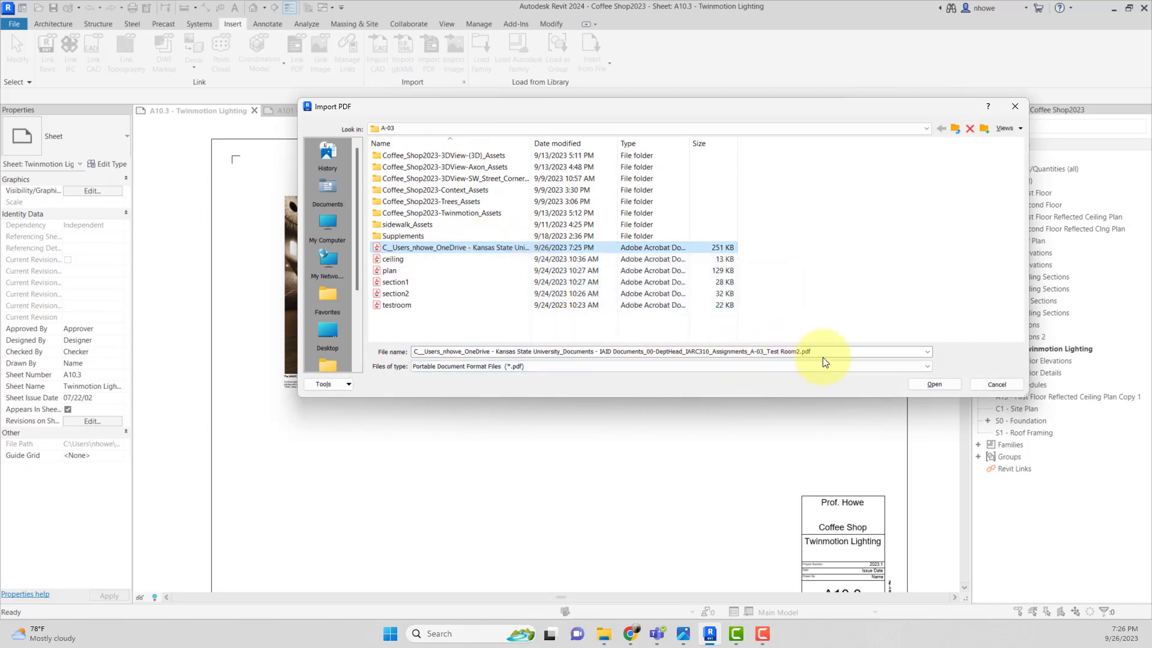
left_click(934, 384)
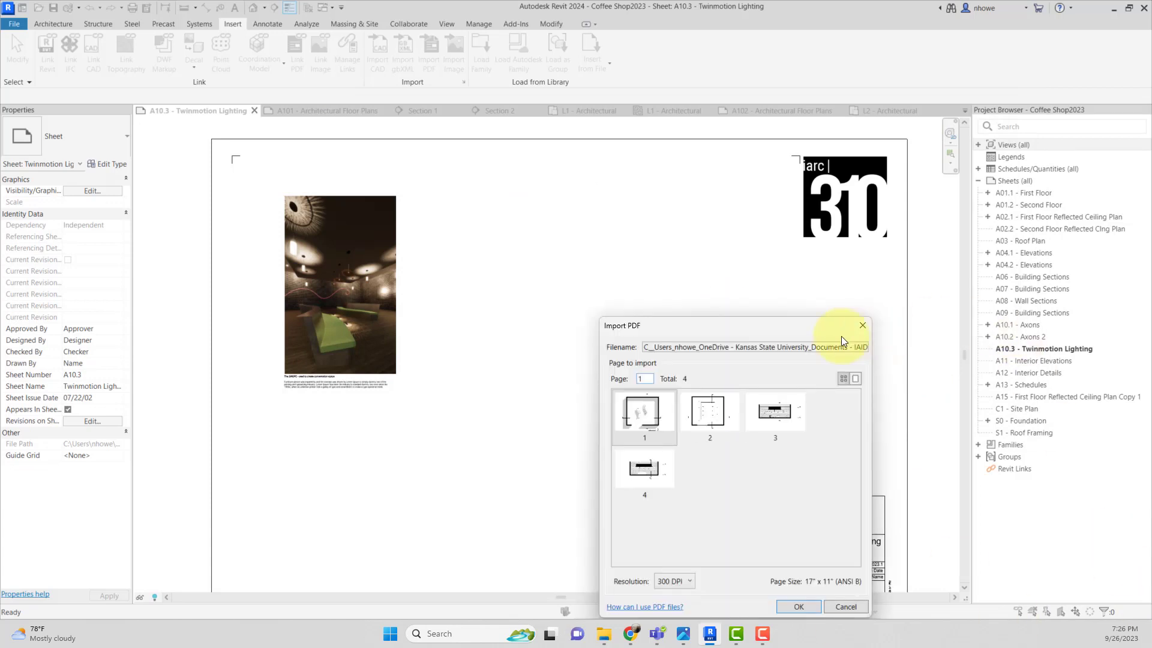
left_click_drag(789, 329, 753, 196)
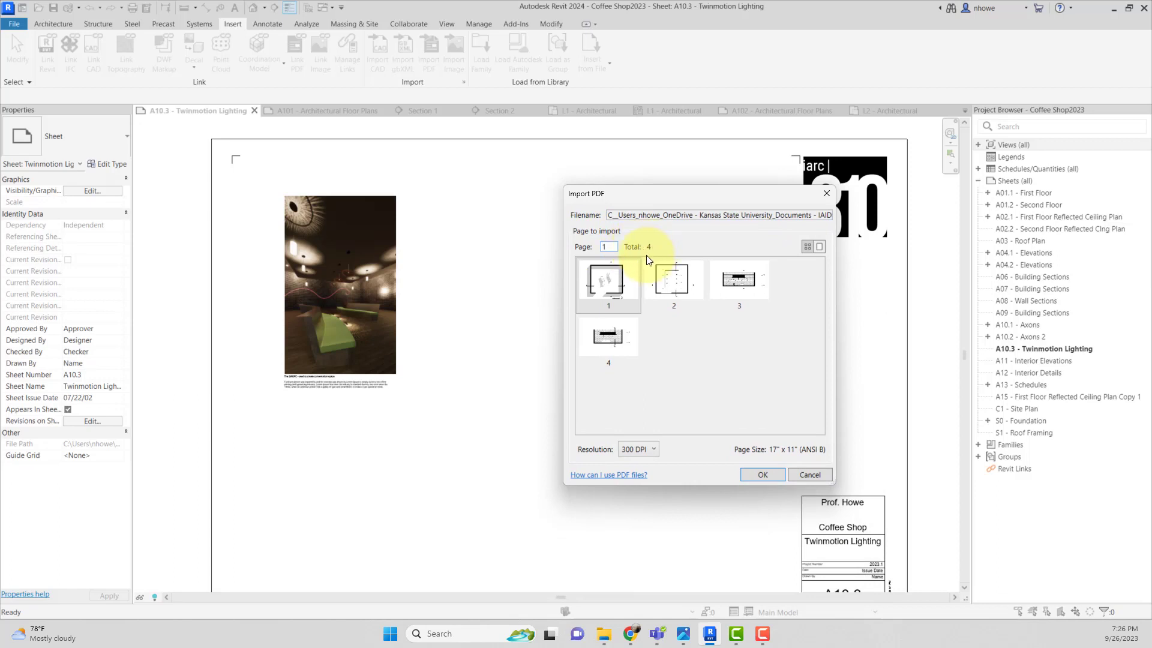
left_click(762, 475)
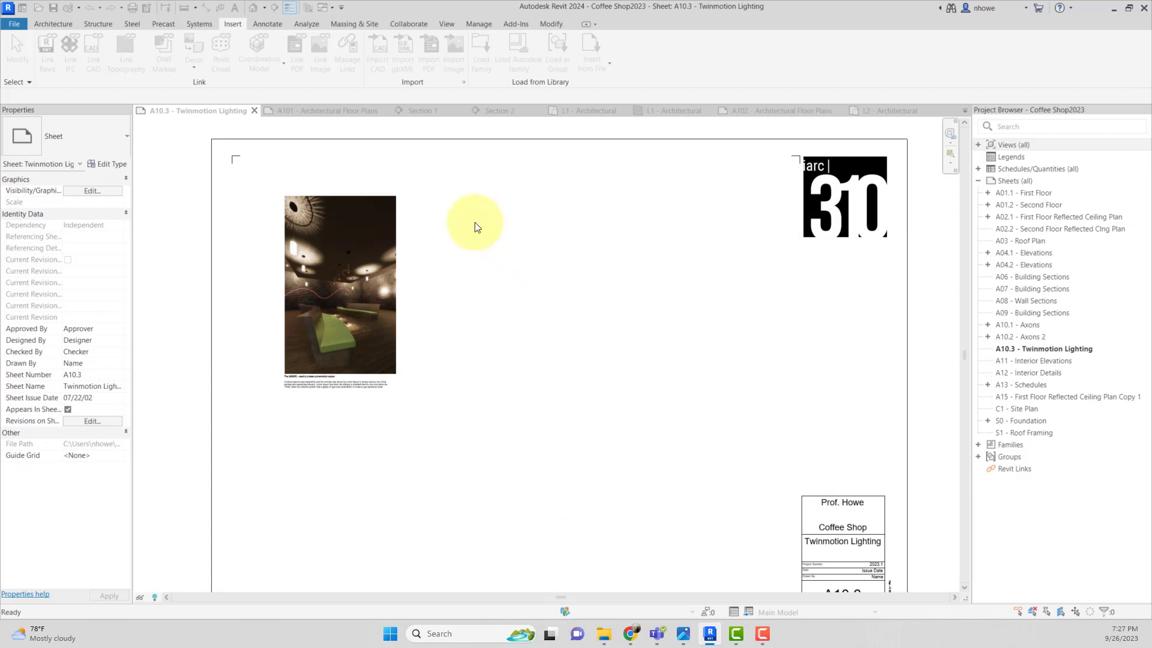
left_click(574, 289)
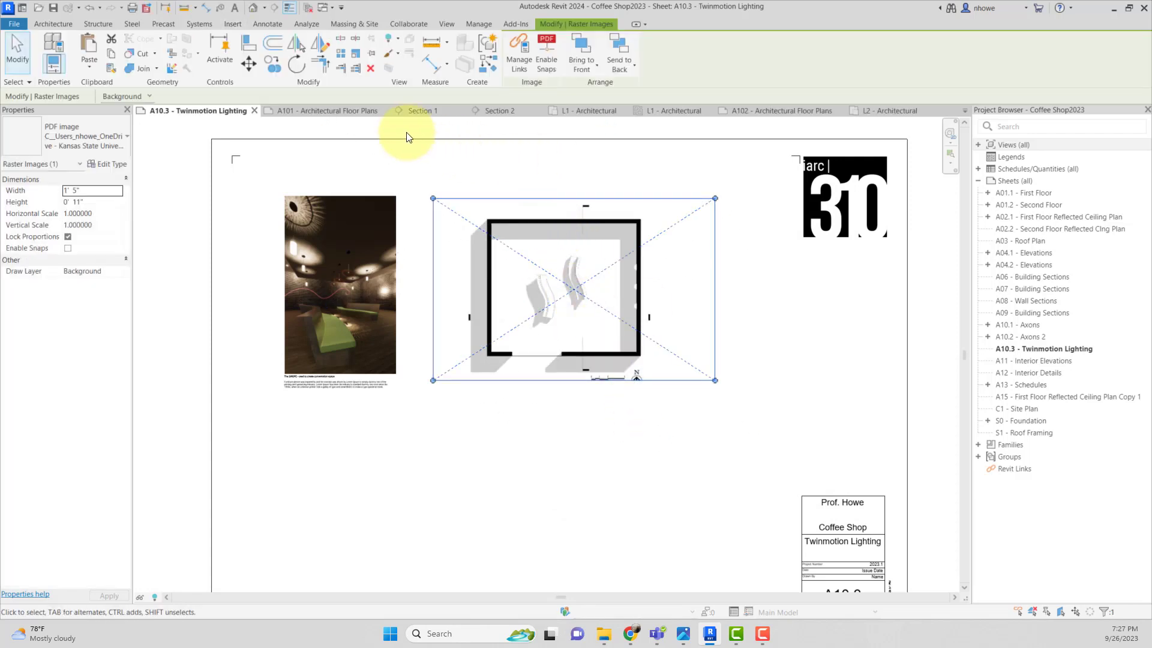
left_click(434, 170)
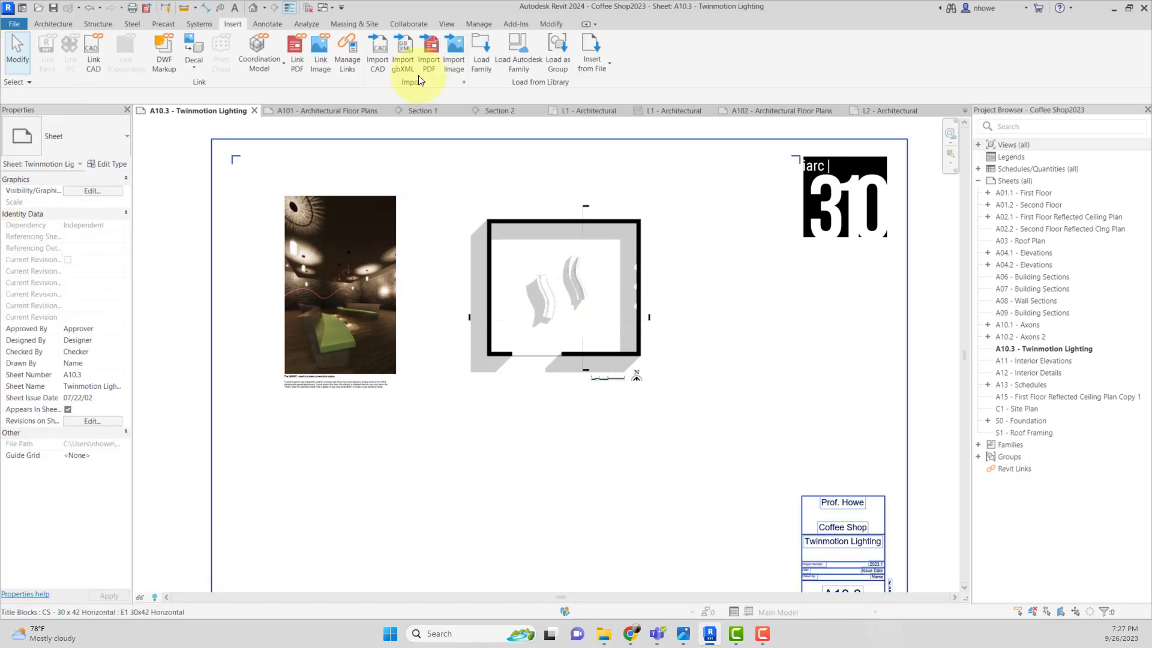
Import page 2 of the Test Room2 PDF at 300 DPI and place it directly below the floor plan image
left_click(428, 53)
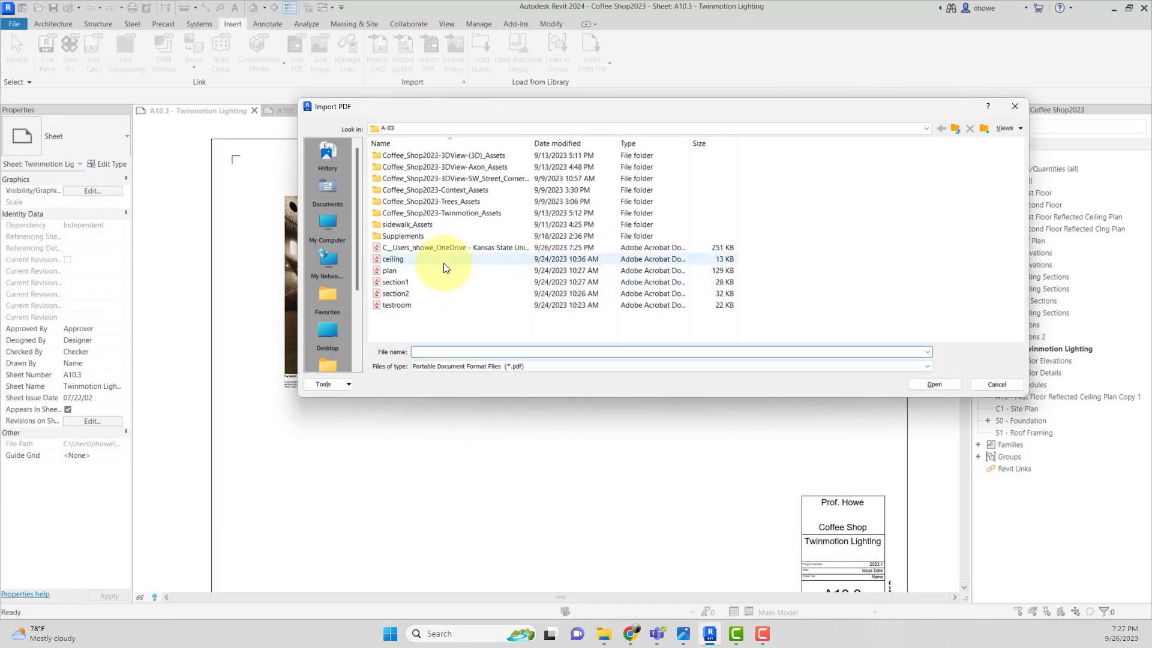
left_click(449, 247)
double_click(450, 247)
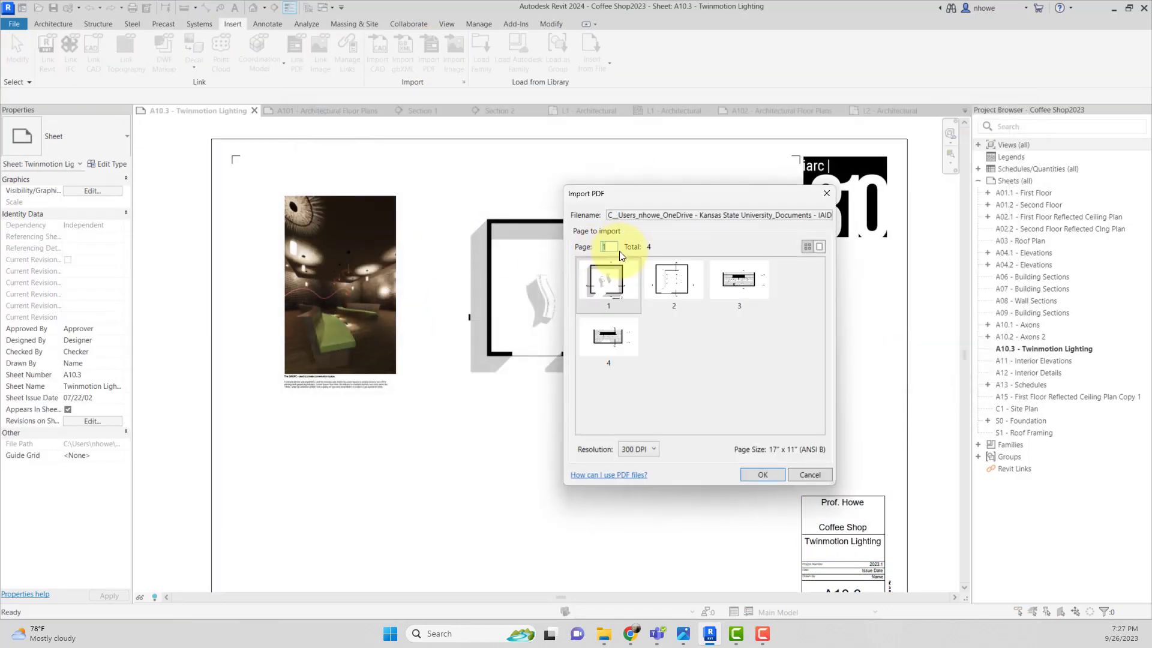
type("2")
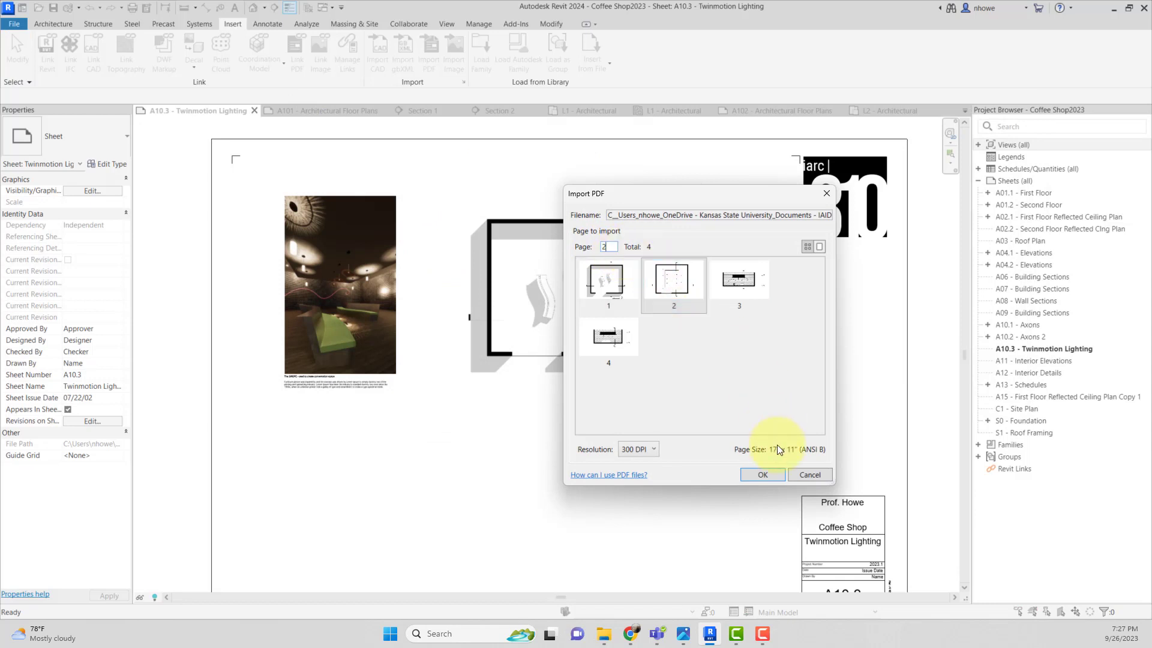
left_click(763, 475)
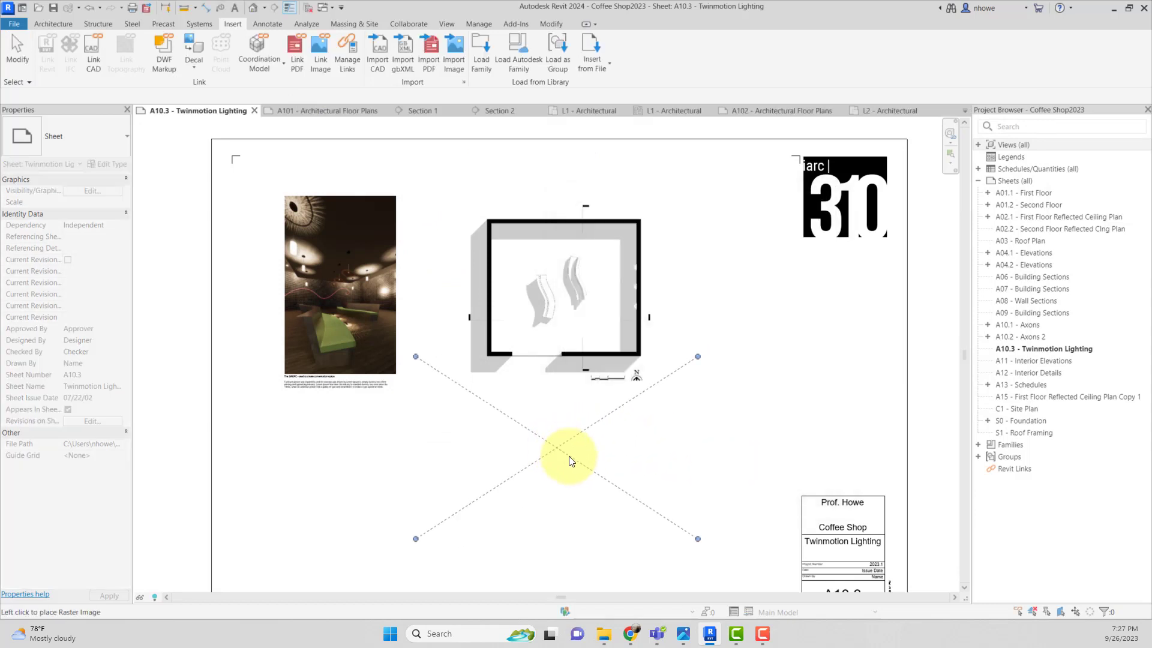
left_click(572, 466)
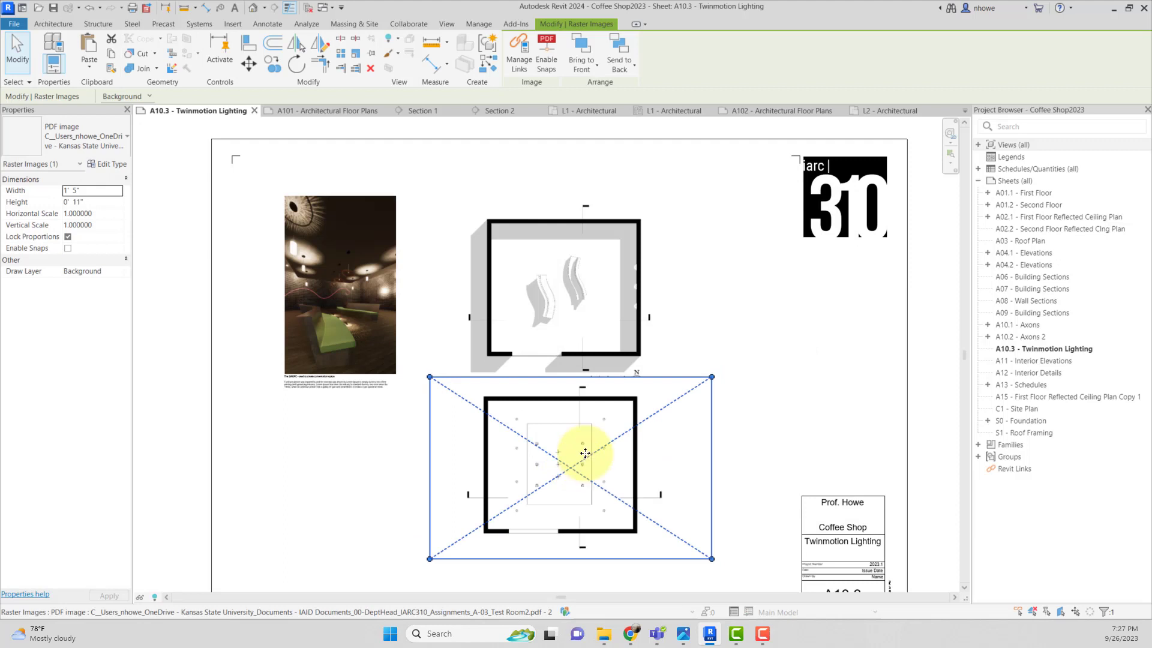
Nudge the reflected ceiling plan image sideways to line its walls up with the floor plan above
key("Right")
key("Right")
key("Left")
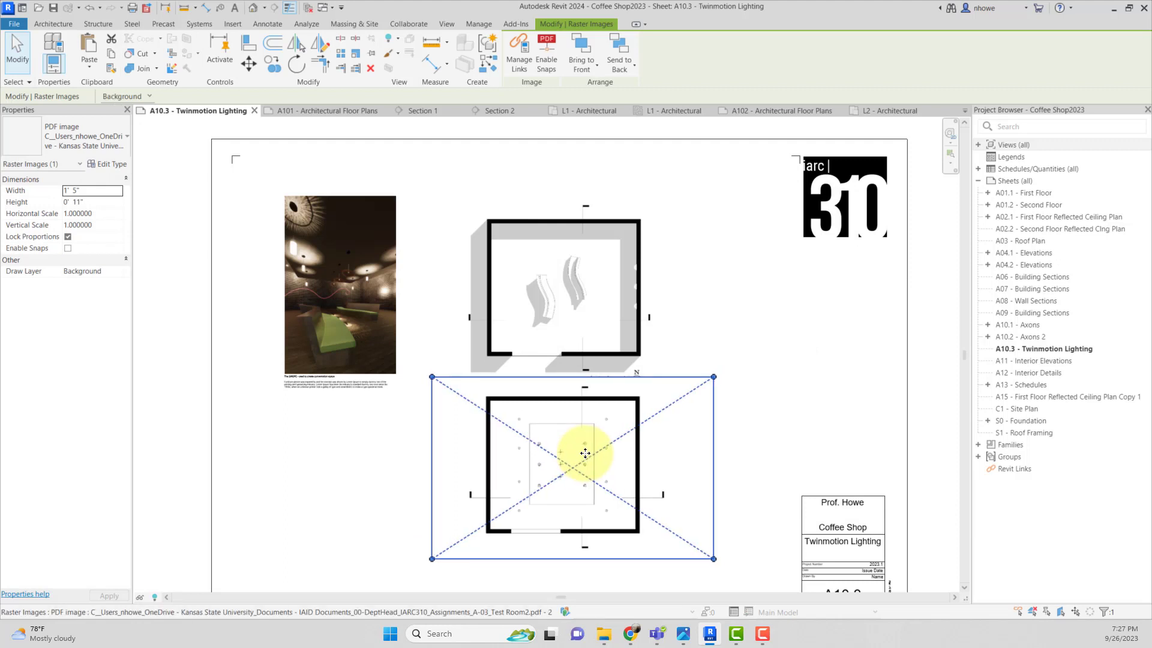
left_click(768, 399)
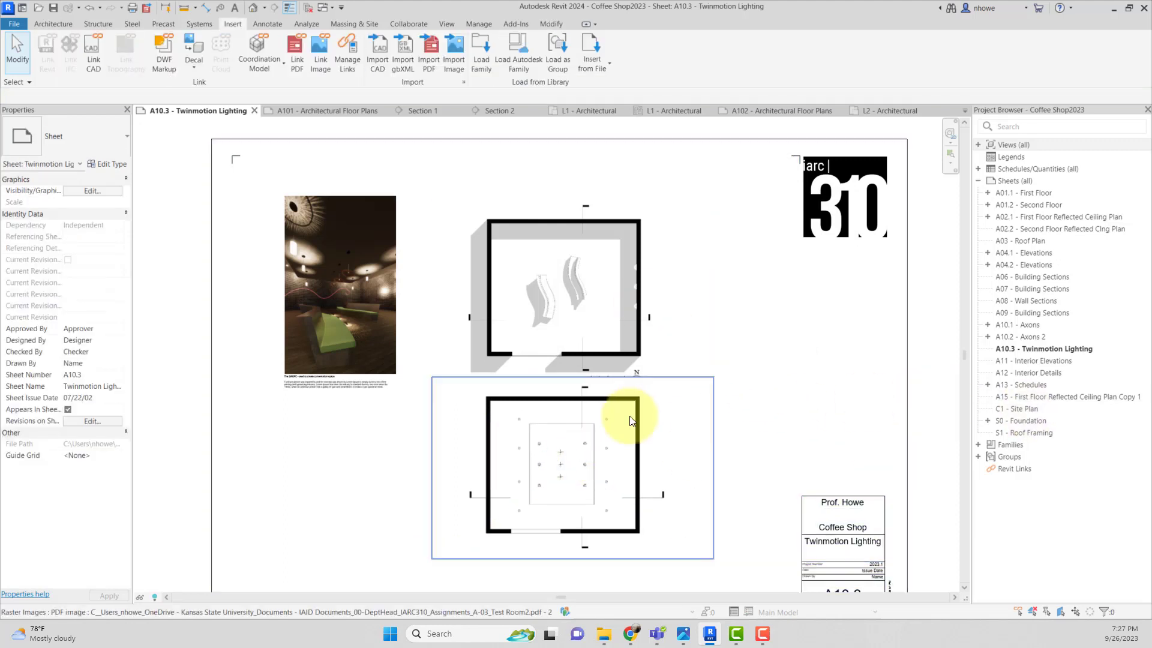
Try to move the reflected ceiling plan image farther down from the floor plan image
scroll(678, 360, "down", 3)
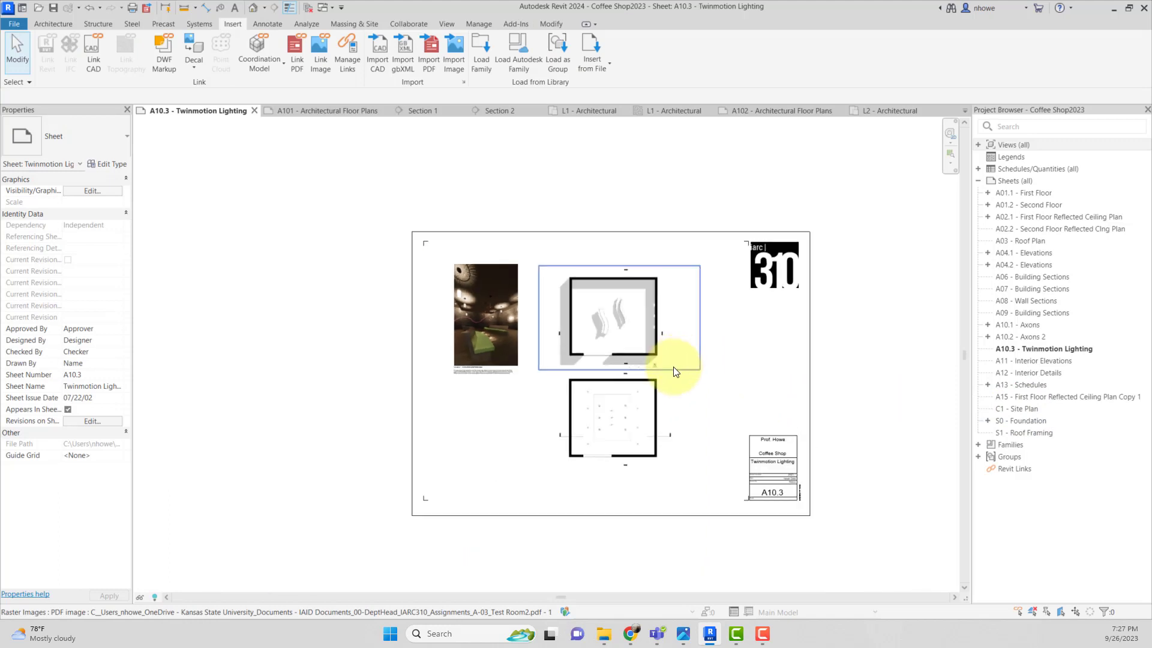
left_click(653, 408)
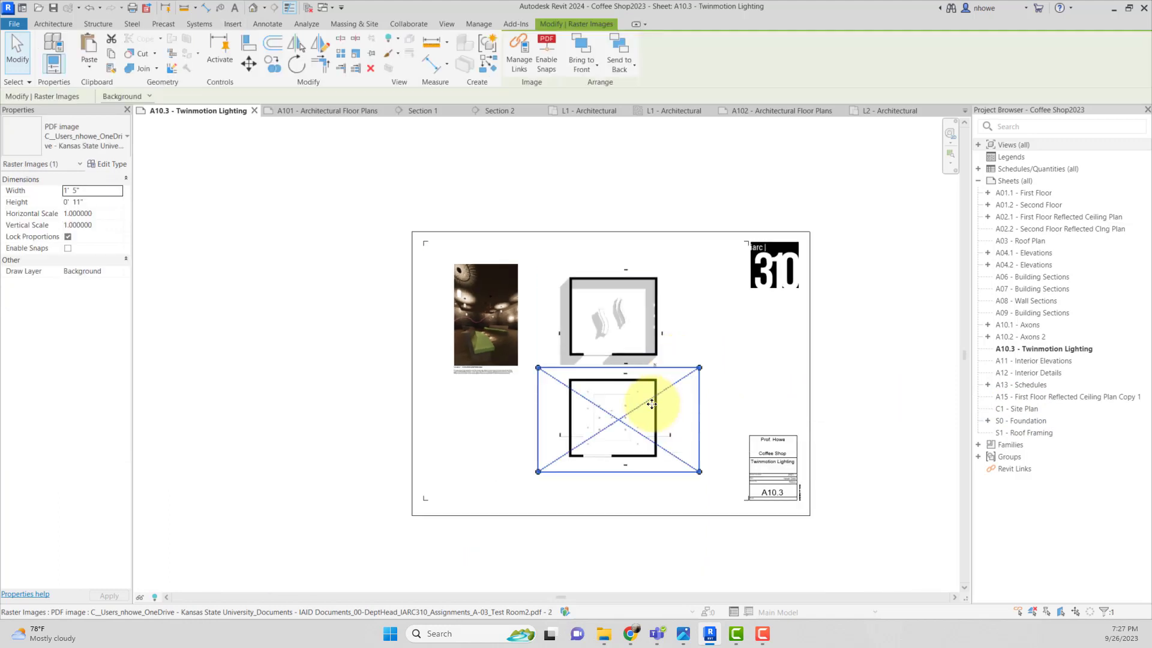
mouse_move(653, 408)
left_mouse_down()
mouse_move(654, 441)
mouse_move(649, 425)
left_mouse_up()
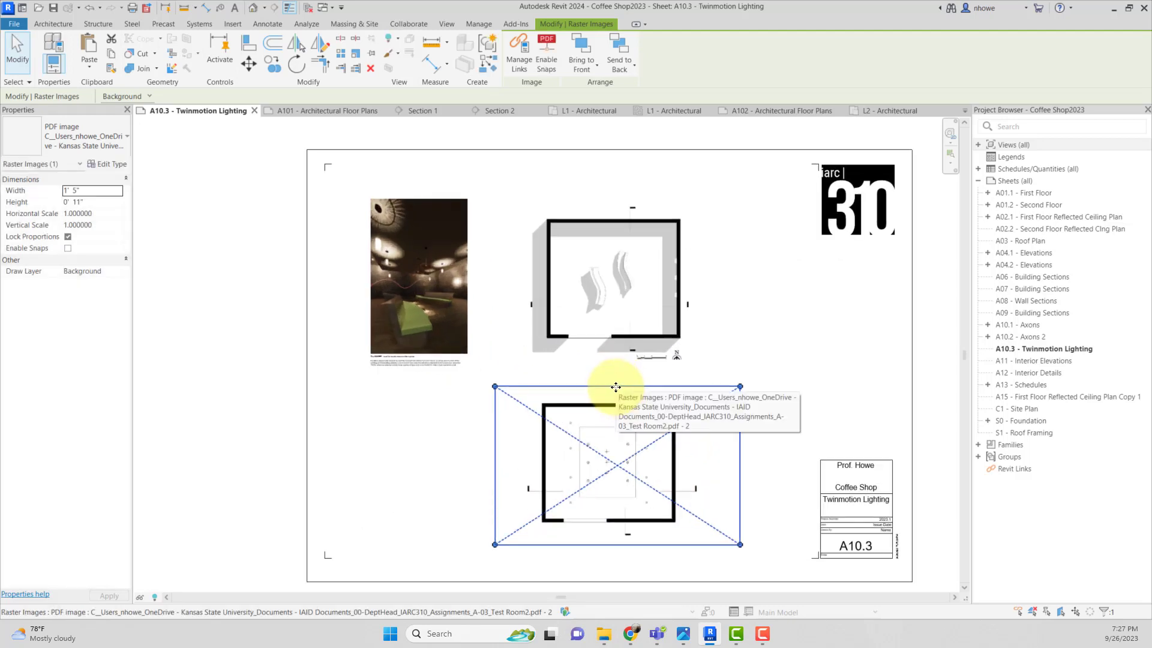
key("Escape")
Select the reflected ceiling plan image below the floor plan on the sheet
scroll(598, 353, "up", 1)
scroll(598, 352, "up", 2)
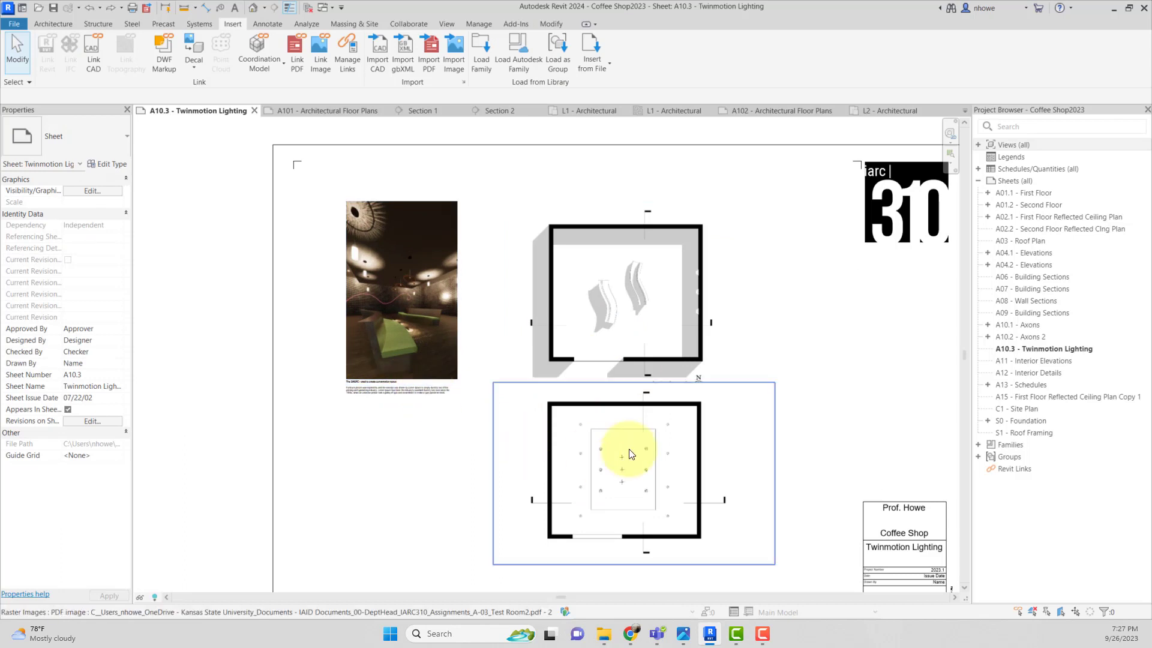
scroll(630, 450, "down", 3)
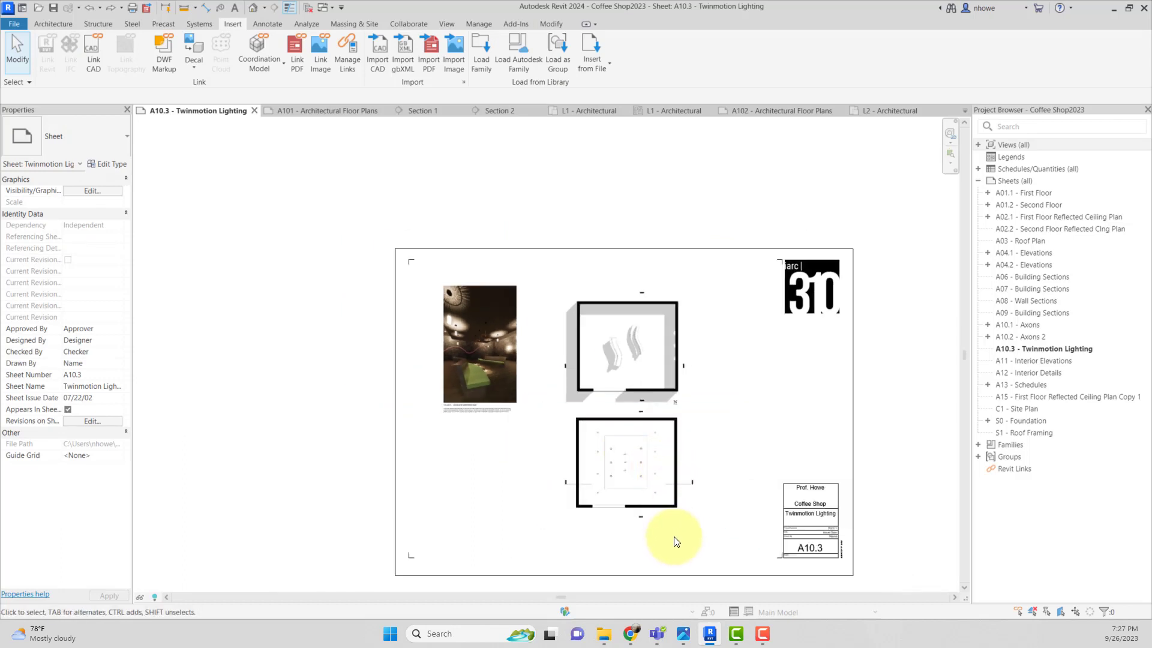
left_click(643, 454)
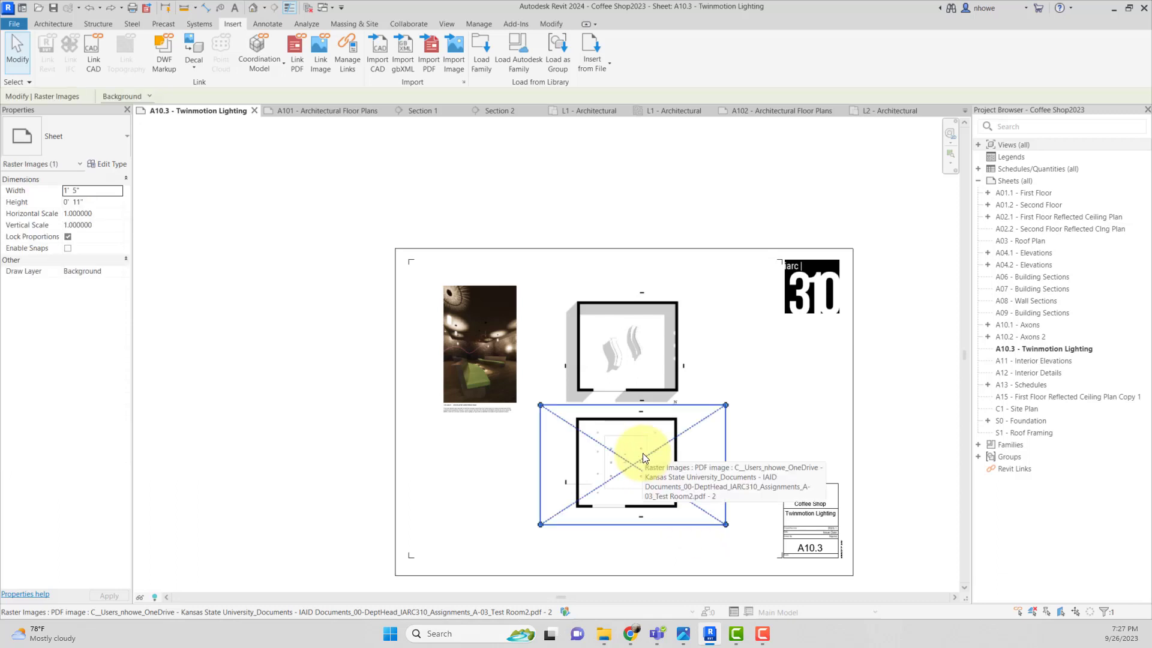